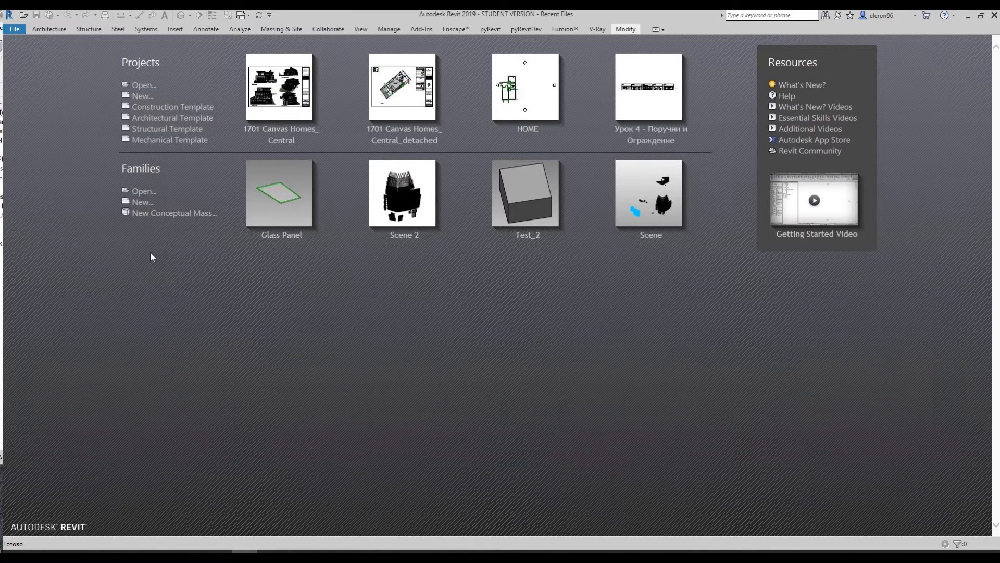
Create a new conceptual mass family from the Metric Mass.rft template.
{"action": "left_click", "coordinate": [143, 218]}
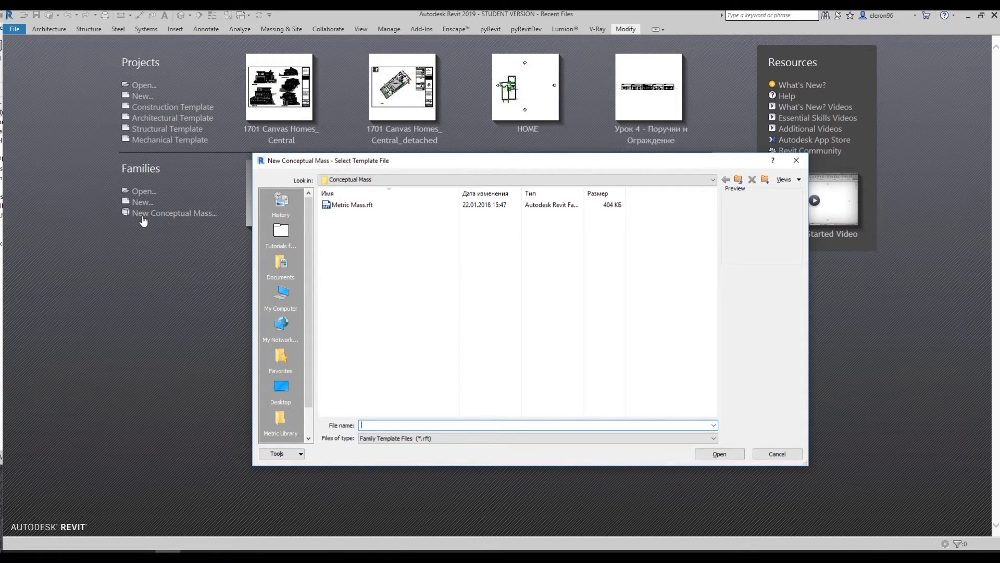
{"action": "left_click", "coordinate": [342, 206]}
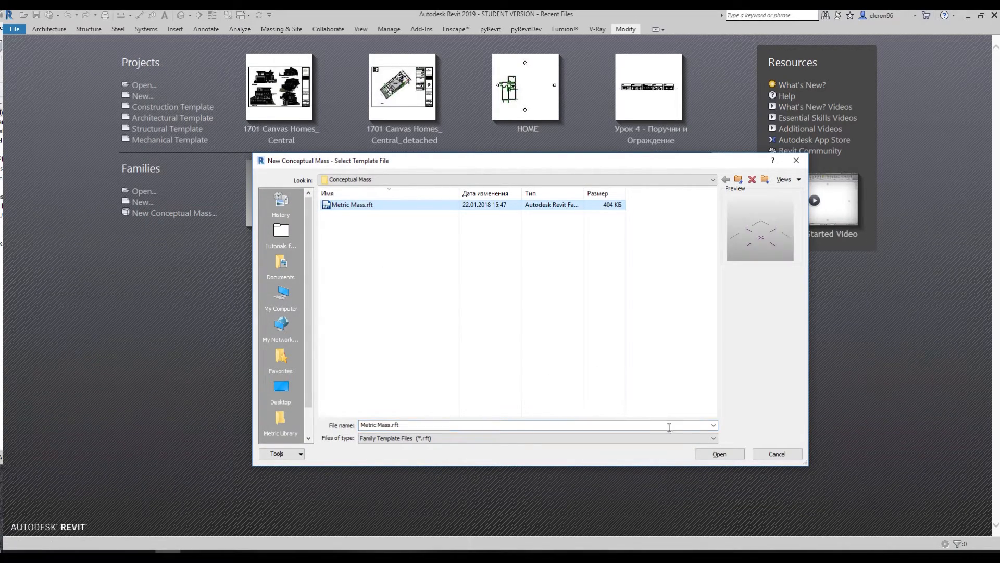
{"action": "left_click", "coordinate": [732, 458]}
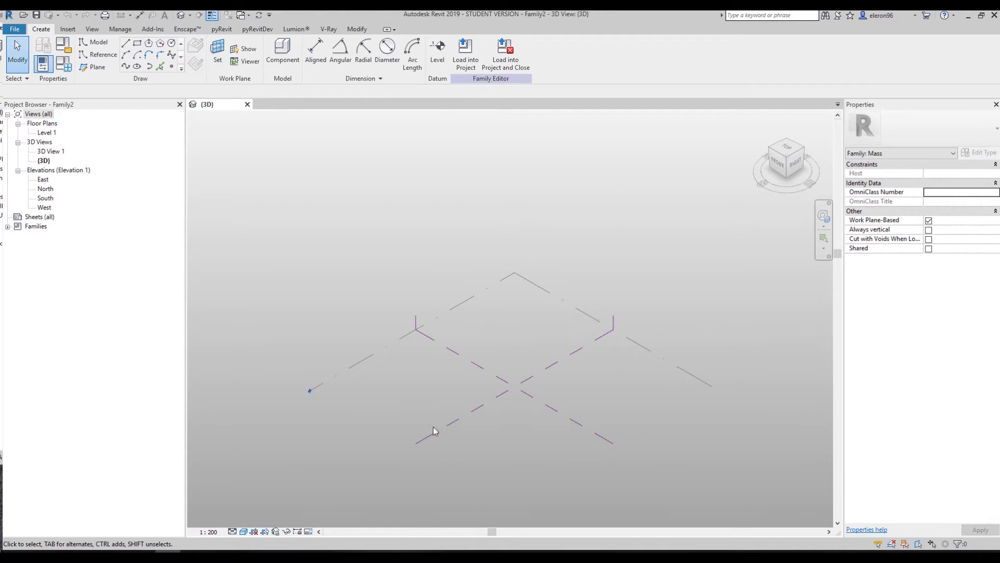
In the East elevation, copy Level 1 upward by about 11000 mm to add a second level.
{"action": "double_click", "coordinate": [44, 180]}
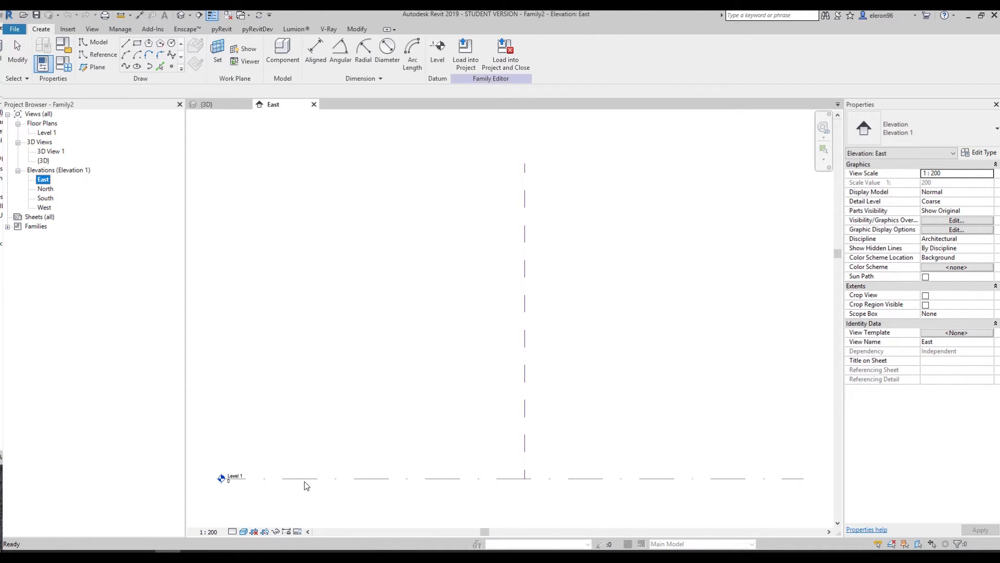
{"action": "left_click", "coordinate": [306, 485]}
{"action": "left_click", "coordinate": [306, 480]}
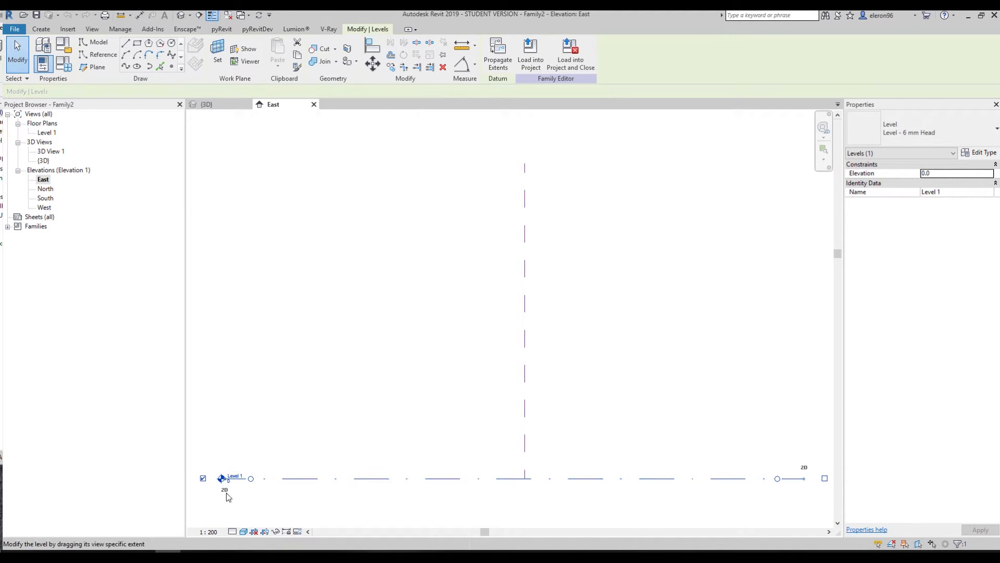
{"action": "key", "text": "c"}
{"action": "key", "text": "o"}
{"action": "left_click", "coordinate": [318, 457]}
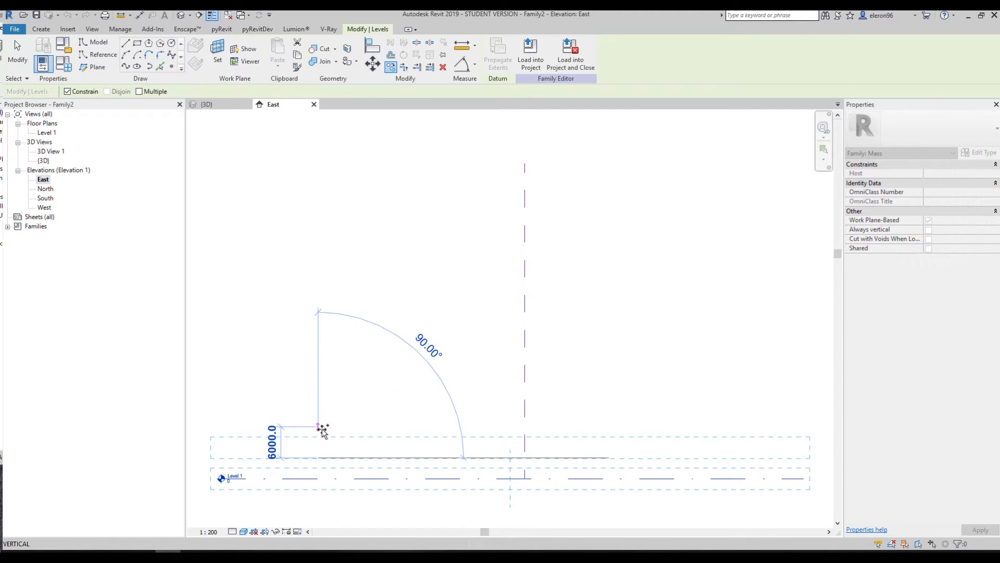
{"action": "left_click", "coordinate": [332, 401]}
Copy the second level upward to an elevation of about 31000 mm, and place one more level copy above that.
{"action": "left_click", "coordinate": [354, 393]}
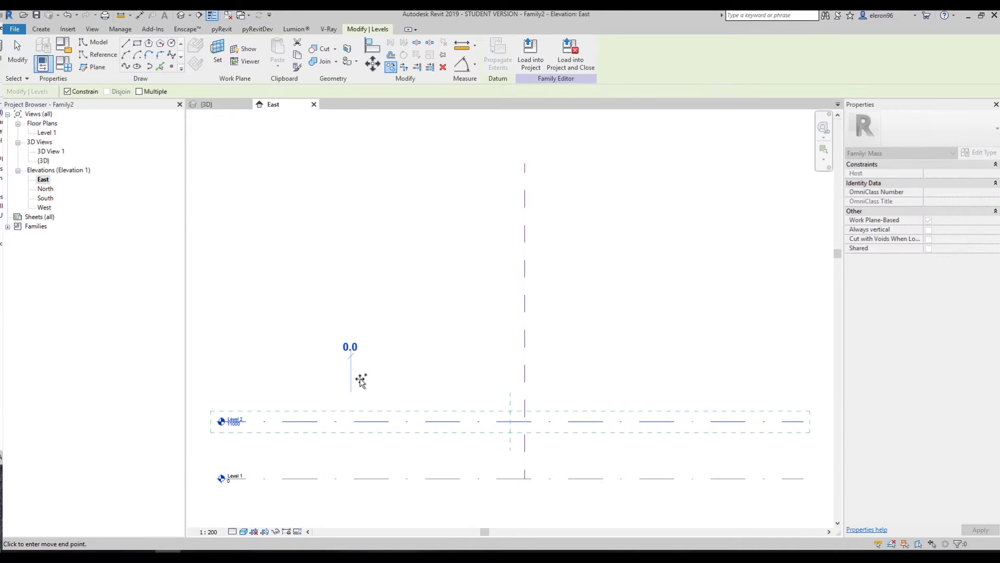
{"action": "left_click", "coordinate": [369, 317]}
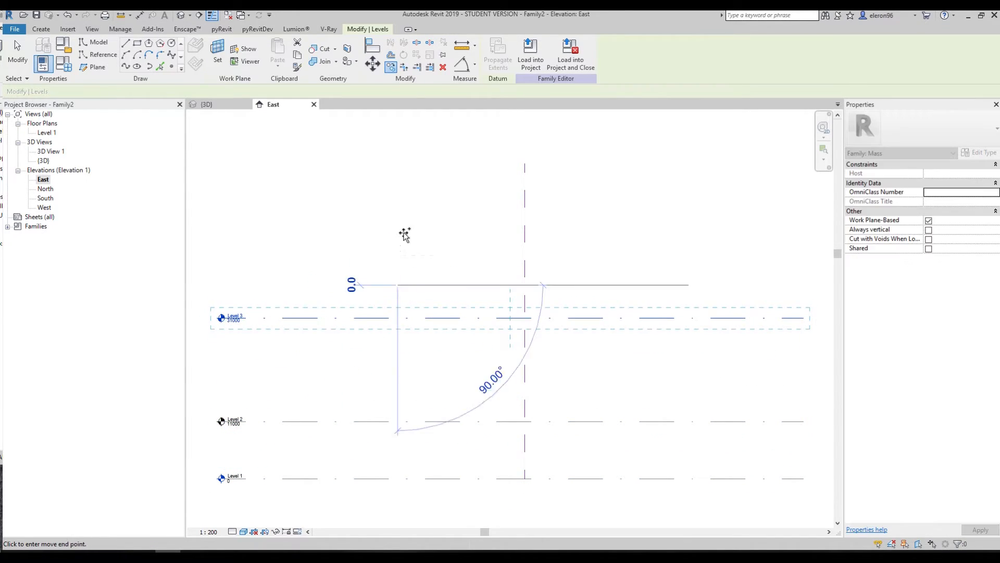
{"action": "scroll", "coordinate": [402, 230], "scroll_direction": "down", "scroll_amount": 4}
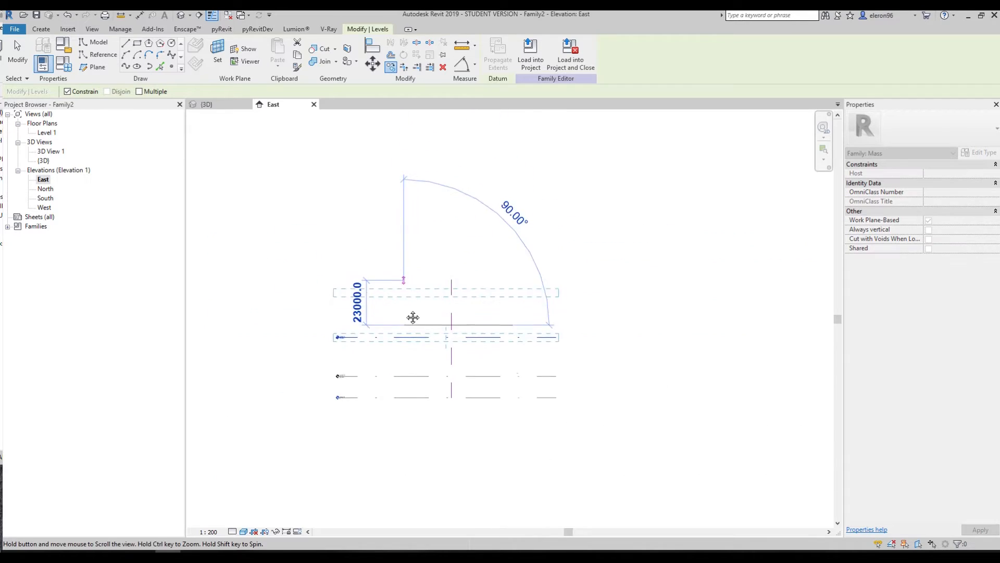
{"action": "mouse_move", "coordinate": [407, 299]}
{"action": "left_mouse_down"}
{"action": "mouse_move", "coordinate": [409, 283]}
{"action": "mouse_move", "coordinate": [407, 296]}
{"action": "left_mouse_up"}
{"action": "key", "text": "Escape"}
{"action": "scroll", "coordinate": [414, 353], "scroll_direction": "down", "scroll_amount": 1}
{"action": "middle_click_drag", "start_coordinate": [415, 352], "coordinate": [364, 312]}
{"action": "scroll", "coordinate": [391, 296], "scroll_direction": "up", "scroll_amount": 2}
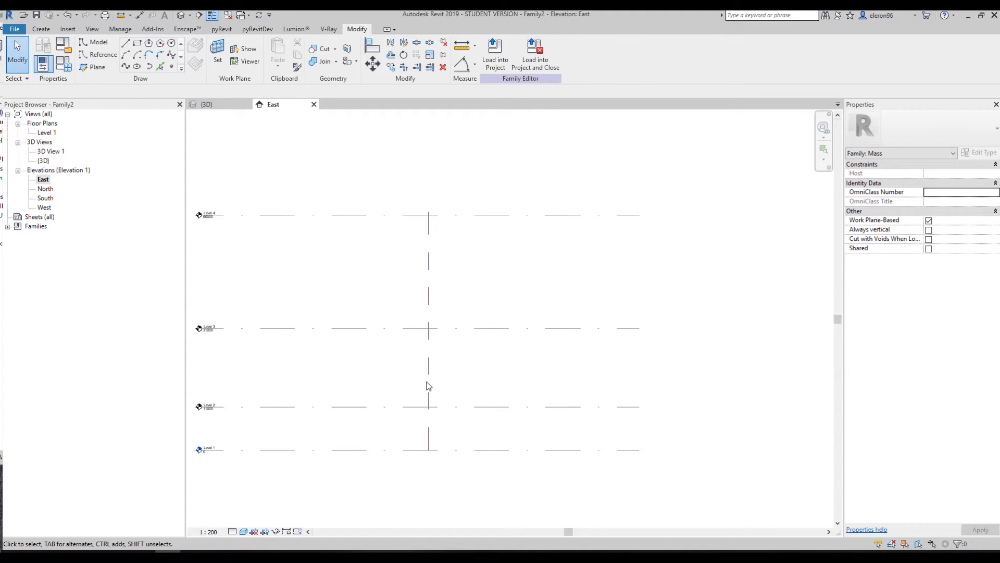
In the Level 1 plan, draw a circle of about 23000 mm radius centred on the reference plane intersection, and return to the 3D view.
{"action": "double_click", "coordinate": [47, 133]}
{"action": "middle_click_drag", "start_coordinate": [424, 400], "coordinate": [335, 436]}
{"action": "scroll", "coordinate": [411, 347], "scroll_direction": "up", "scroll_amount": 3}
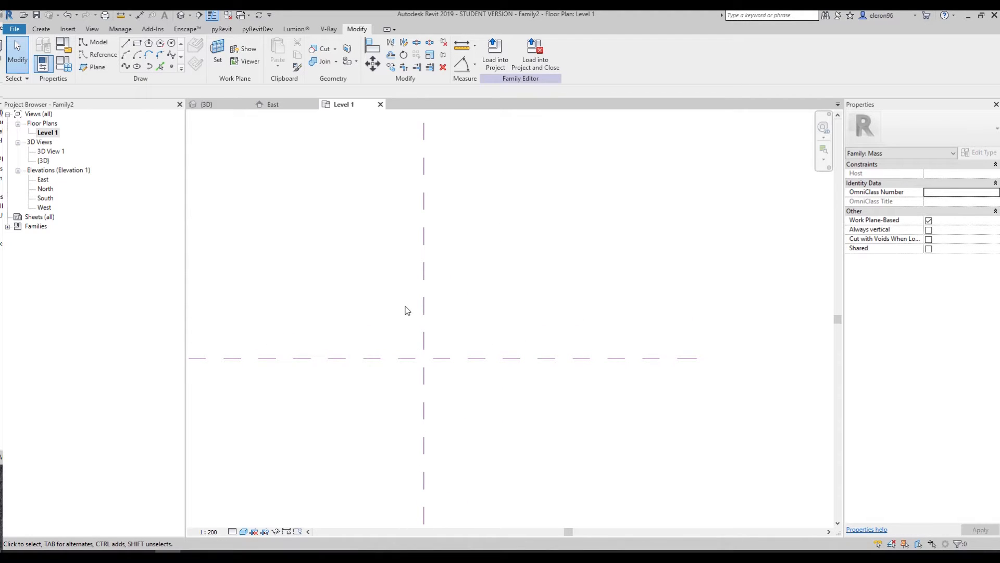
{"action": "left_click", "coordinate": [171, 44]}
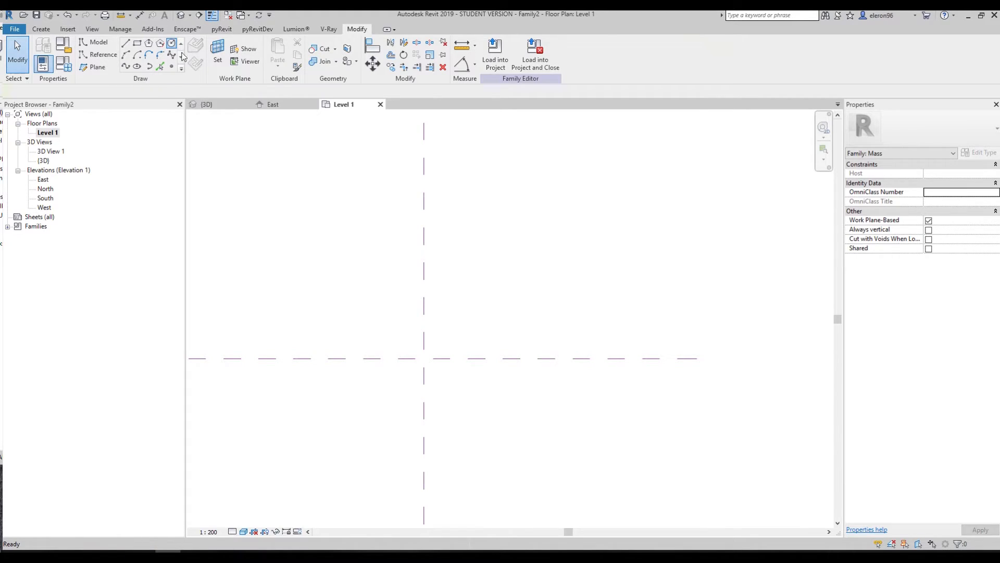
{"action": "left_click", "coordinate": [423, 358]}
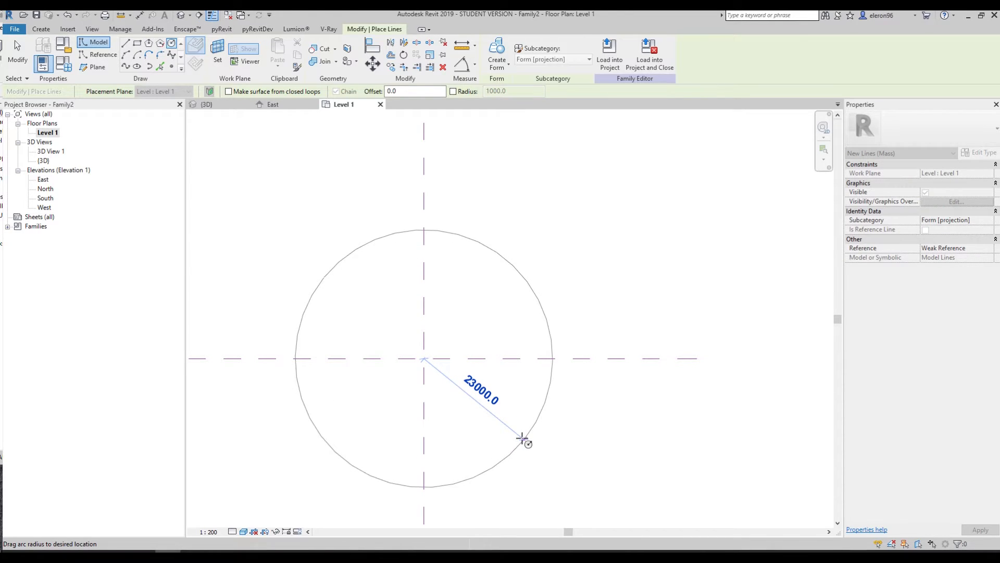
{"action": "left_click", "coordinate": [522, 439]}
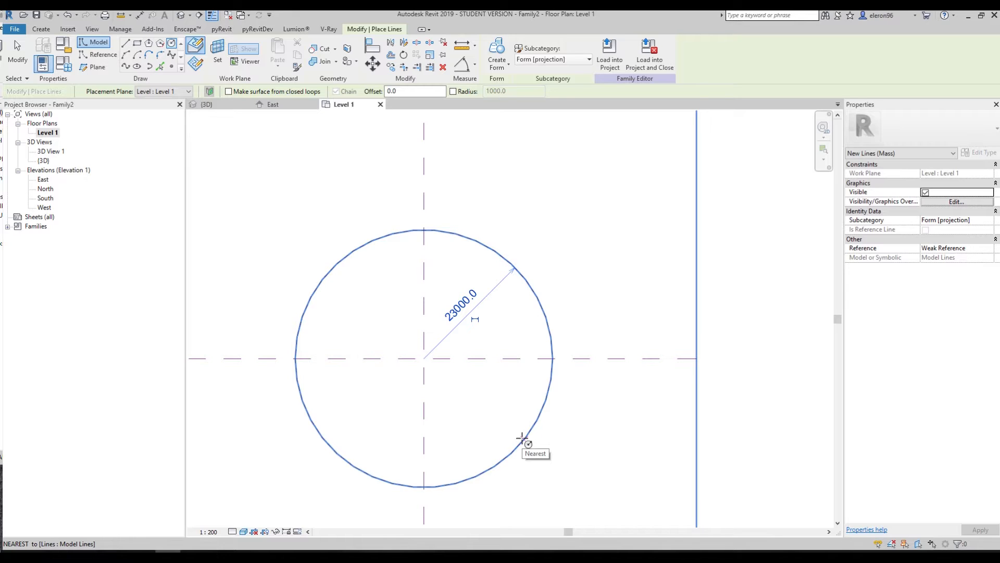
{"action": "key", "text": "Escape"}
{"action": "key", "text": "Escape"}
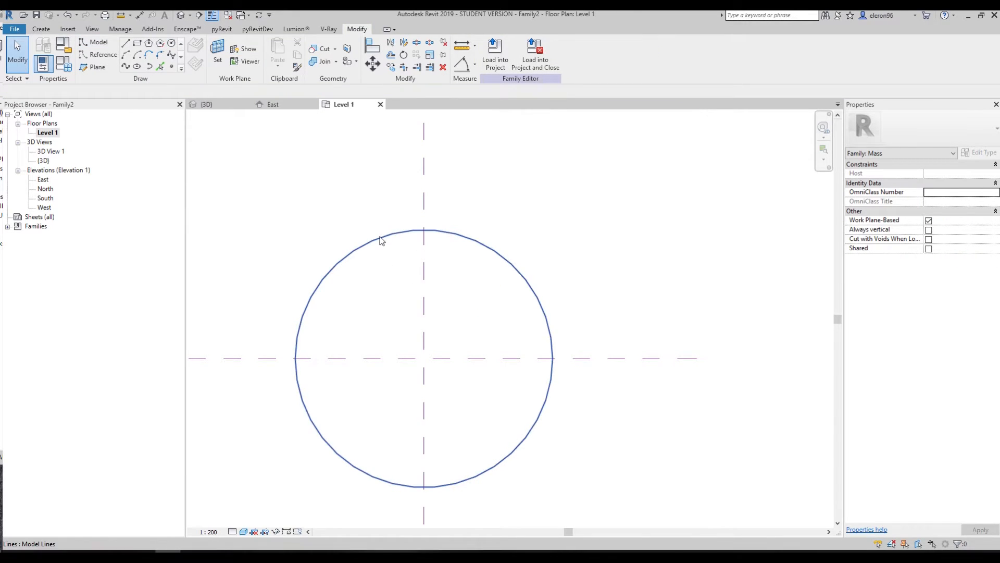
{"action": "left_click", "coordinate": [382, 240]}
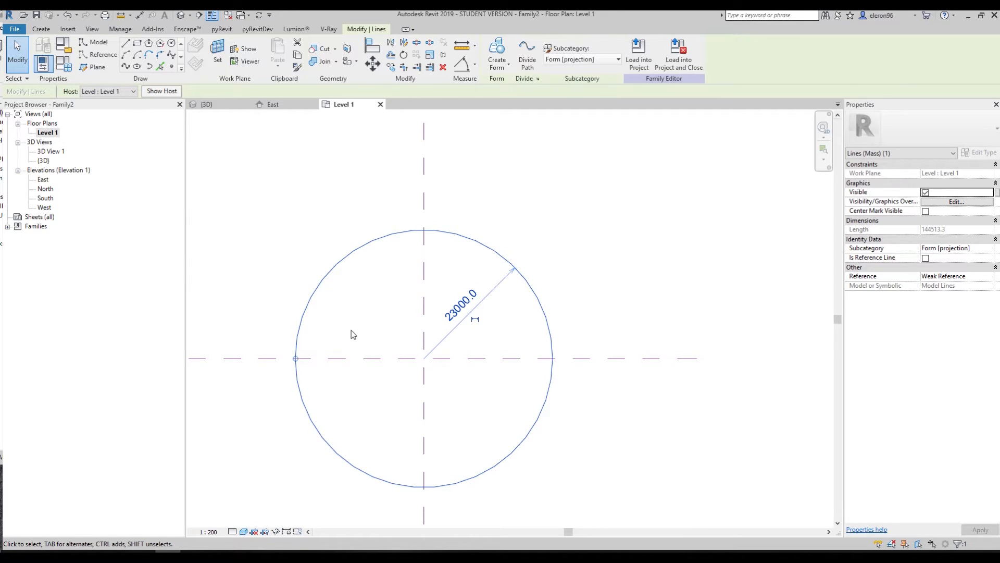
{"action": "left_click", "coordinate": [324, 240]}
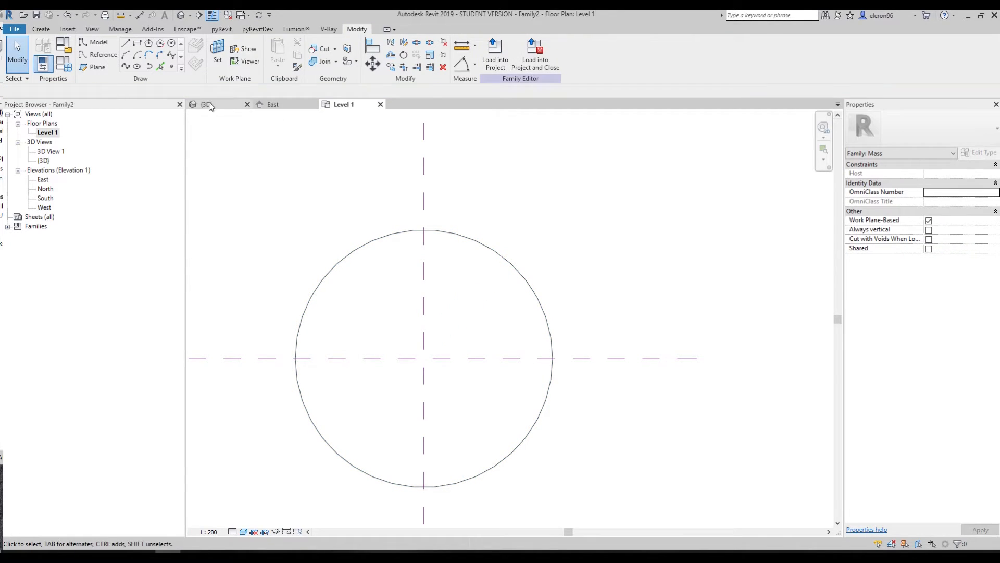
{"action": "left_click", "coordinate": [209, 105]}
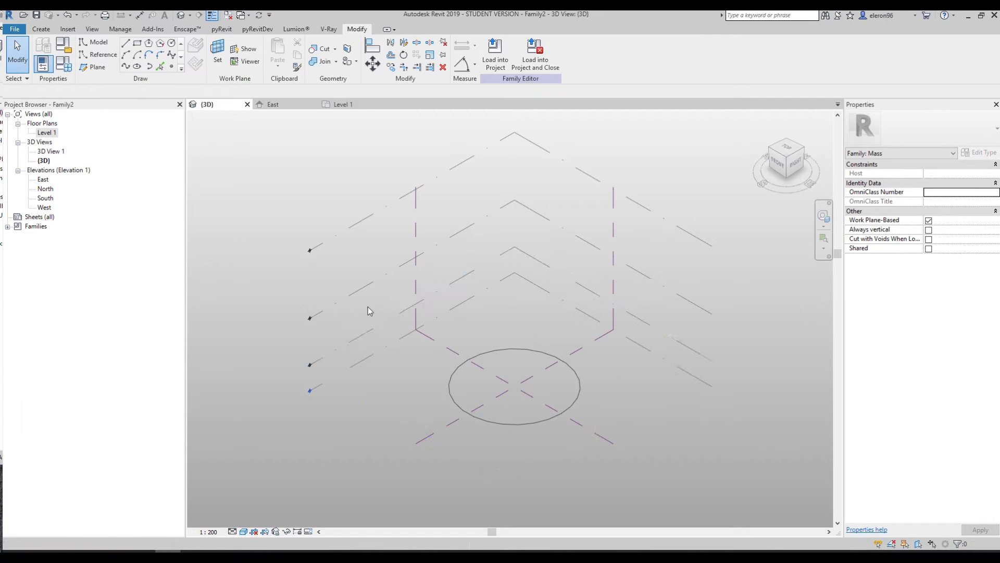
Display the active work plane and set it to Level 2.
{"action": "left_click", "coordinate": [247, 51]}
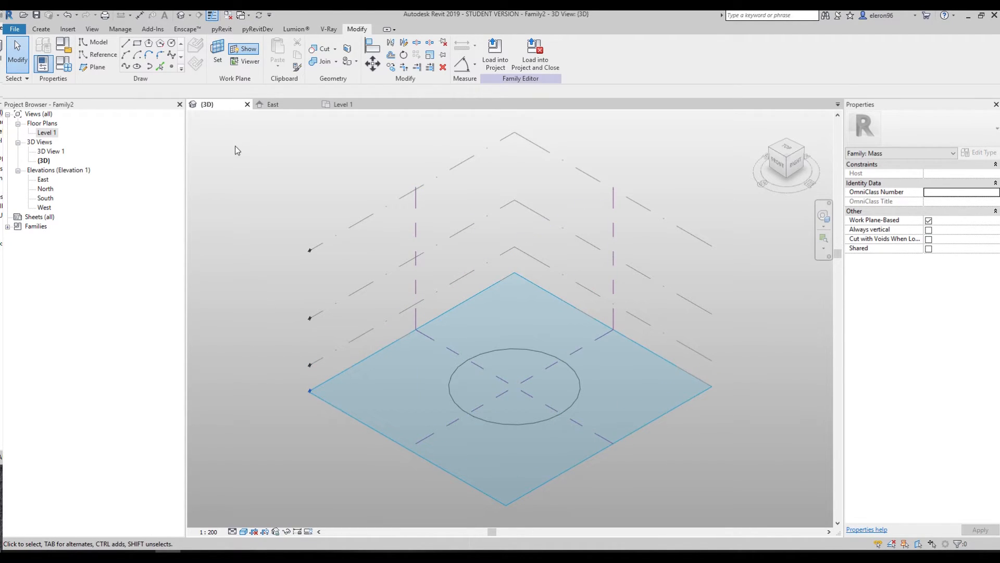
{"action": "left_click", "coordinate": [219, 59]}
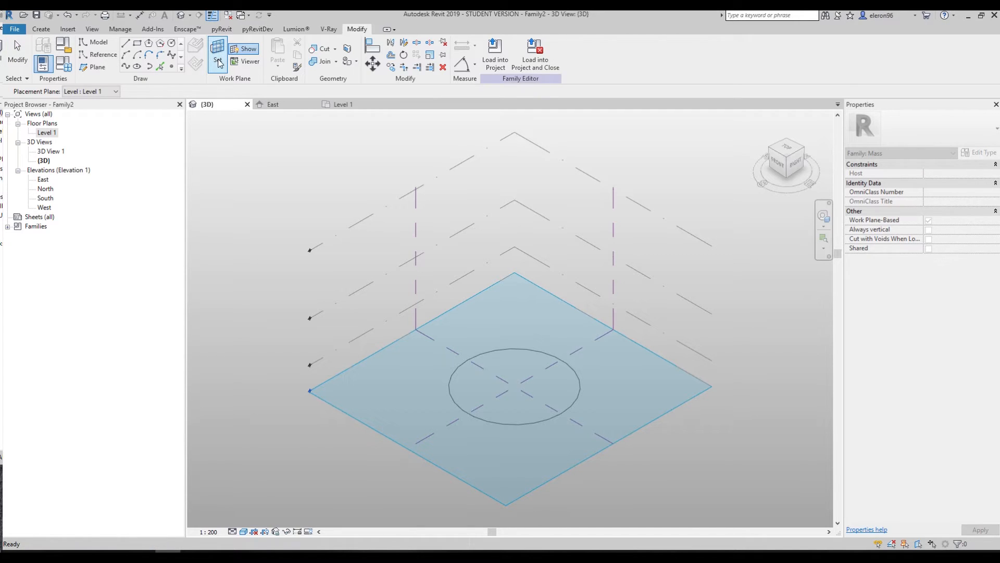
{"action": "left_click", "coordinate": [116, 91]}
{"action": "left_click", "coordinate": [78, 110]}
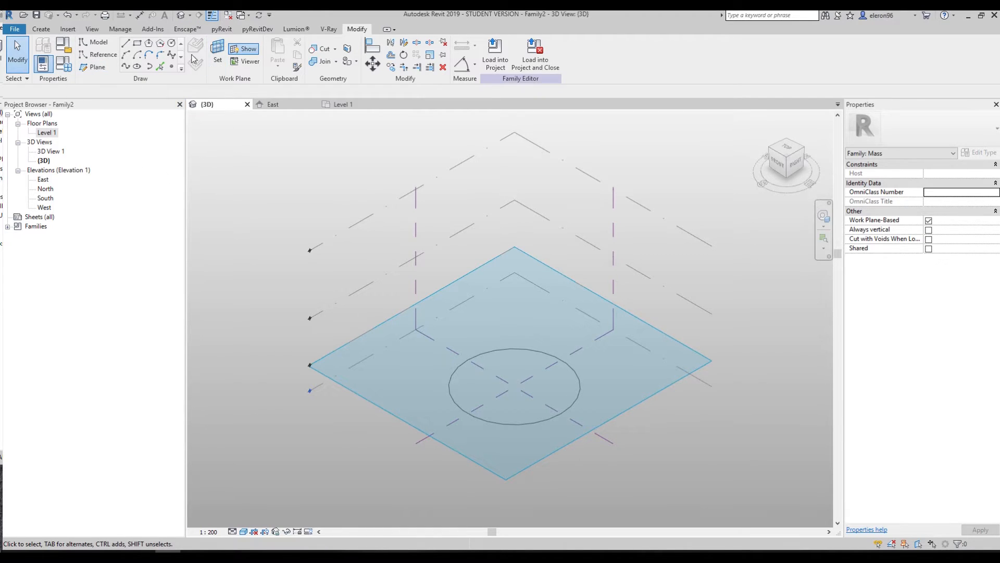
Set the work plane to the Center (Front/Back) reference plane by picking it in the model.
{"action": "left_click", "coordinate": [218, 52]}
{"action": "left_click", "coordinate": [96, 92]}
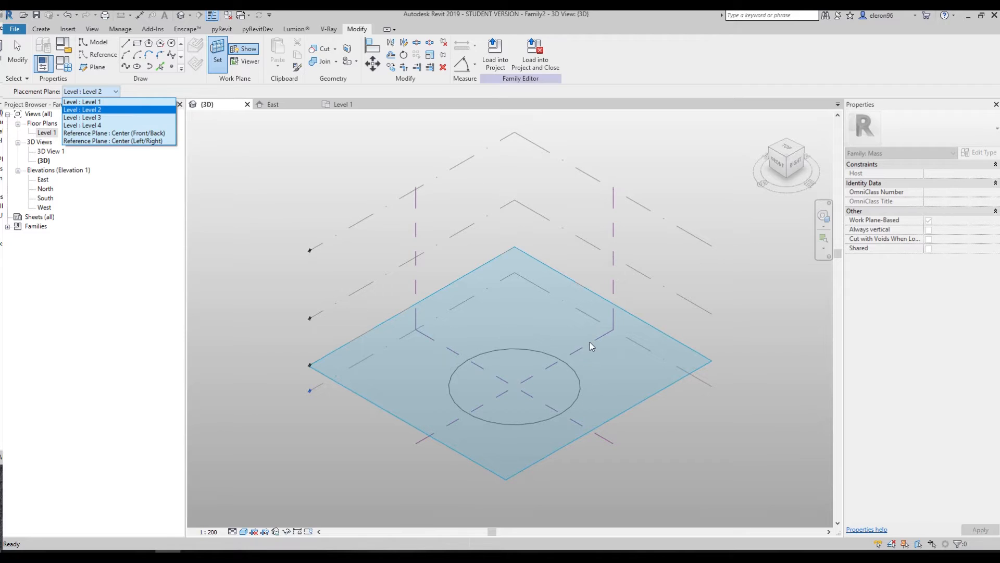
{"action": "left_click", "coordinate": [433, 220]}
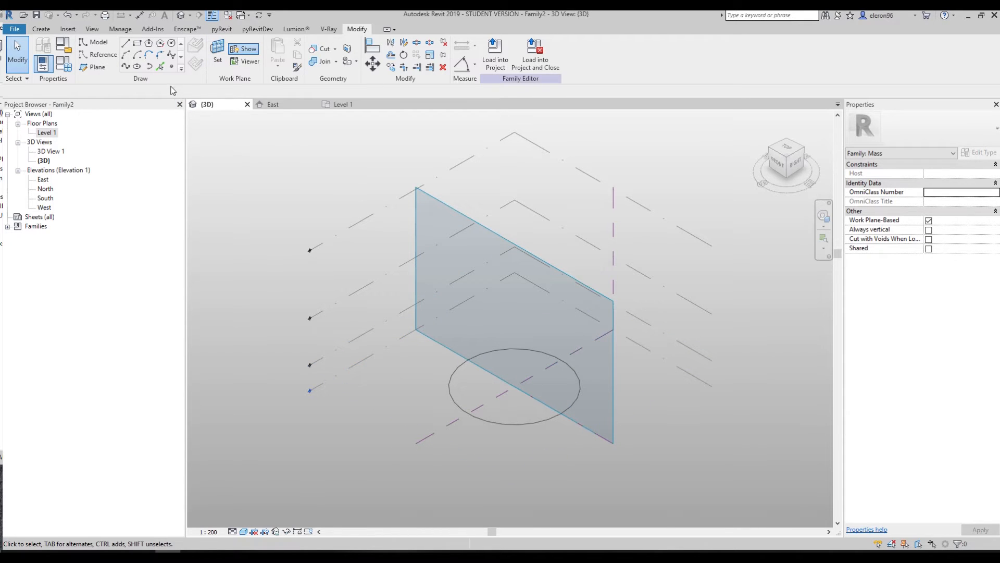
Return the work plane to Level 1 and hide the work plane display.
{"action": "left_click", "coordinate": [217, 62]}
{"action": "left_click", "coordinate": [114, 92]}
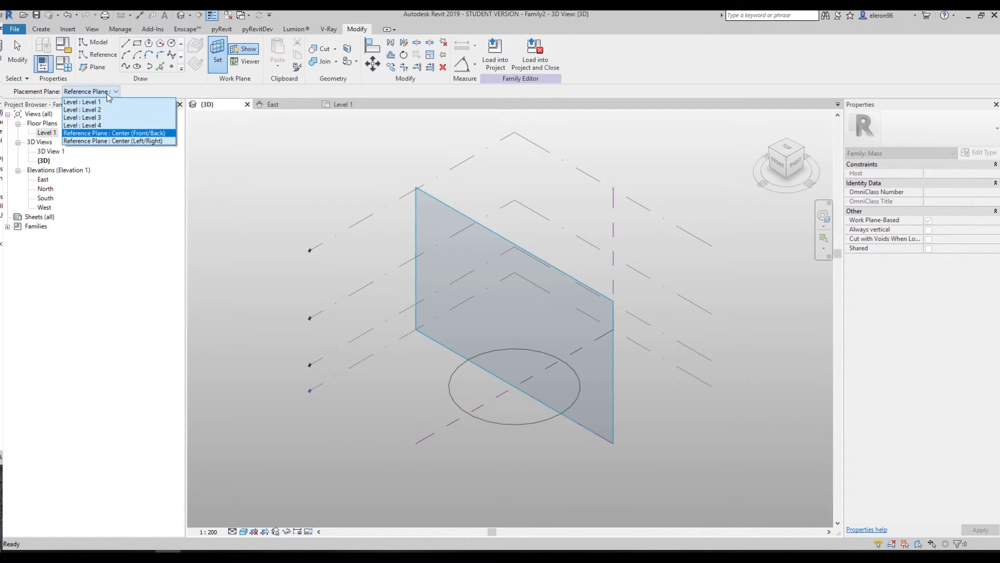
{"action": "left_click", "coordinate": [106, 102]}
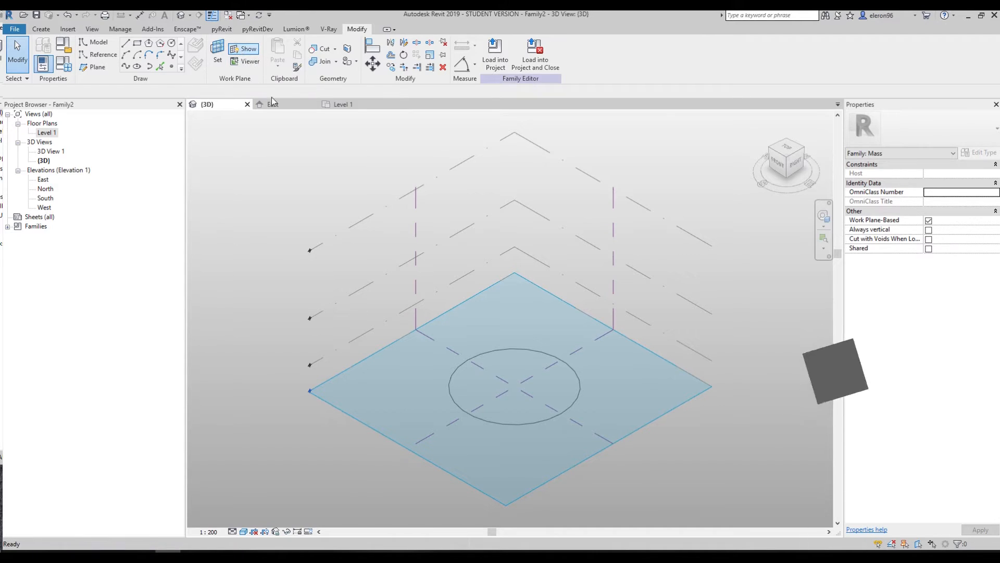
{"action": "left_click", "coordinate": [243, 49]}
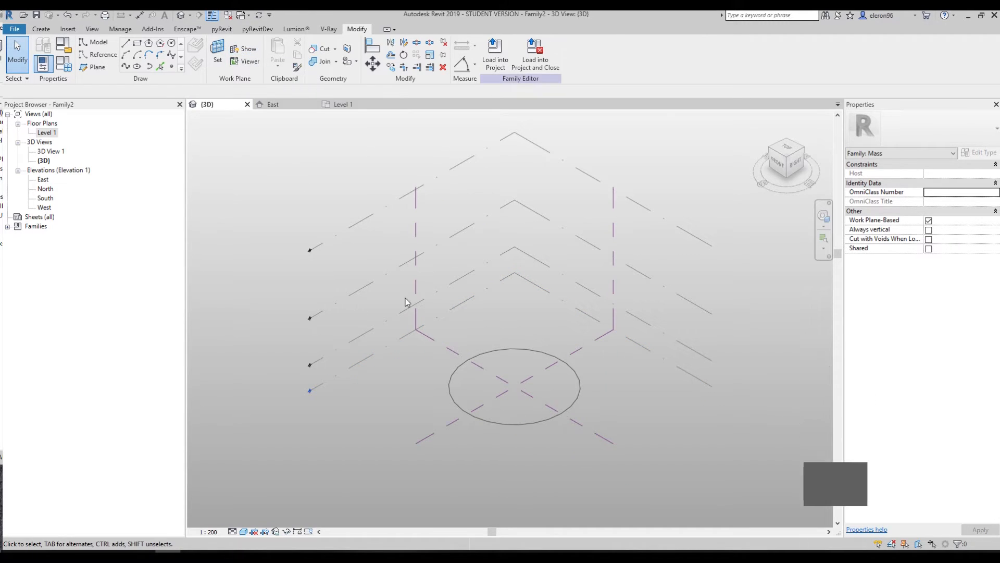
Copy the circle on Level 1 and paste it aligned to Level 2, Level 3 and Level 4.
{"action": "left_click", "coordinate": [511, 426]}
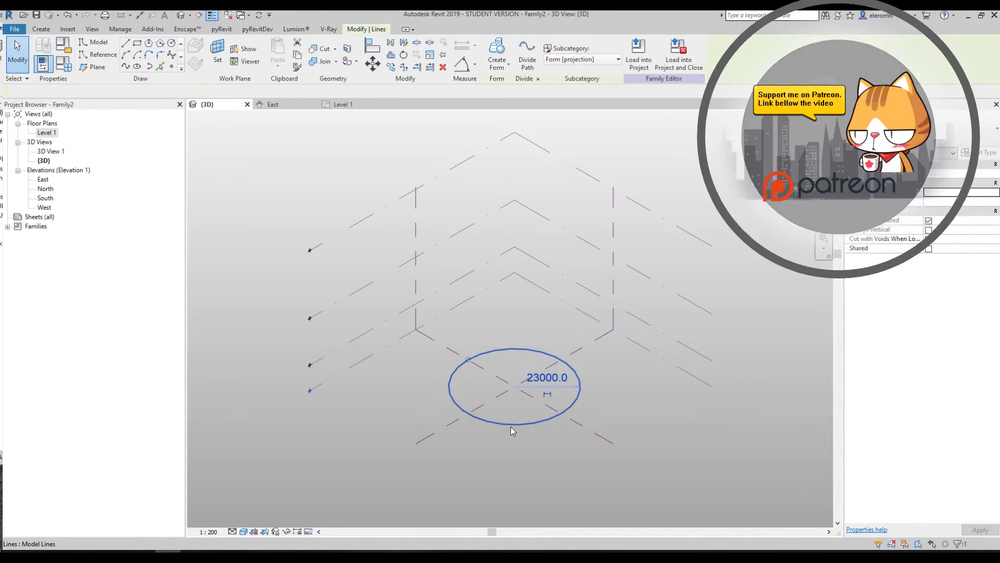
{"action": "left_click", "coordinate": [298, 55]}
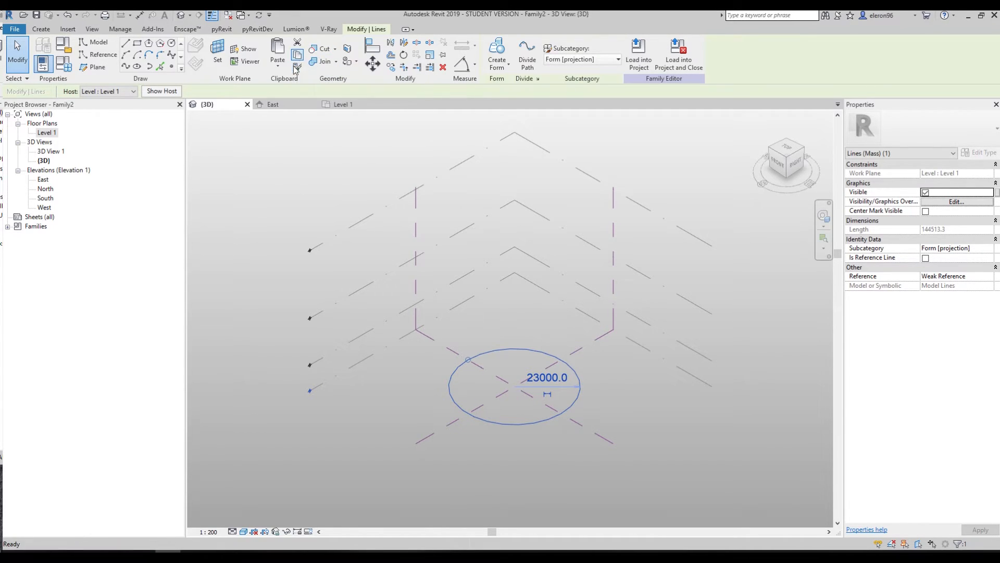
{"action": "left_click", "coordinate": [280, 67]}
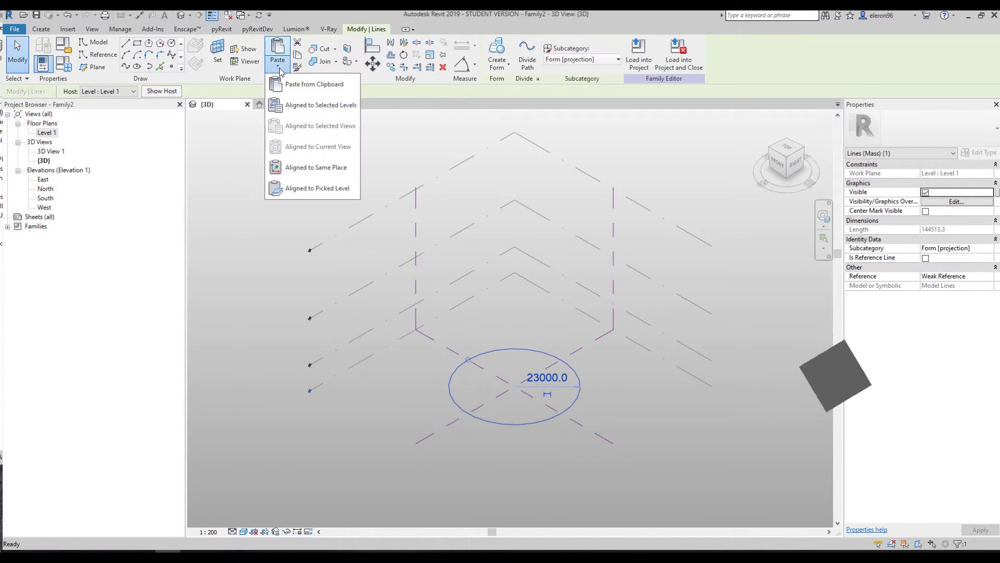
{"action": "left_click", "coordinate": [297, 107]}
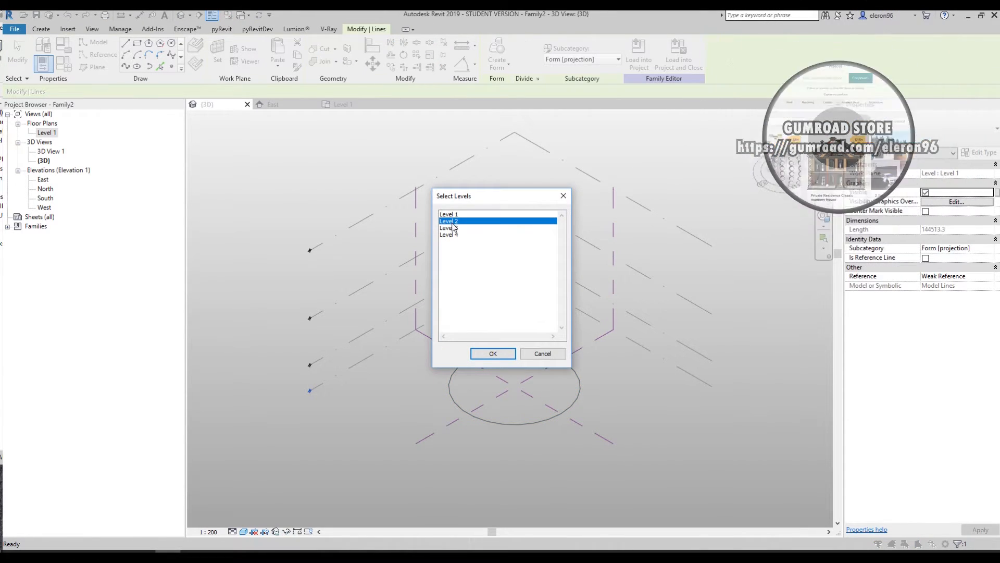
{"action": "left_click", "coordinate": [472, 235]}
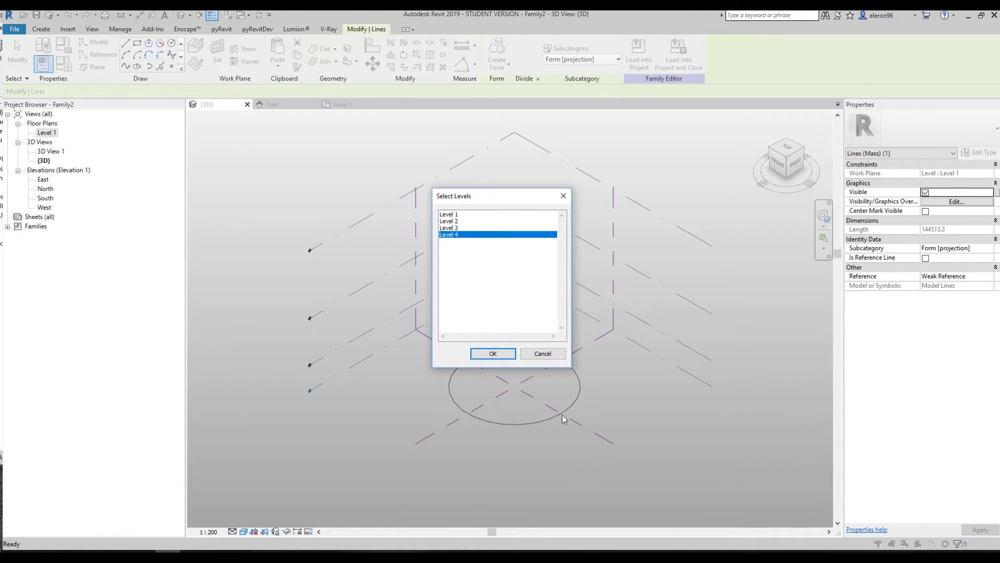
{"action": "left_click", "coordinate": [453, 221], "text": "shift"}
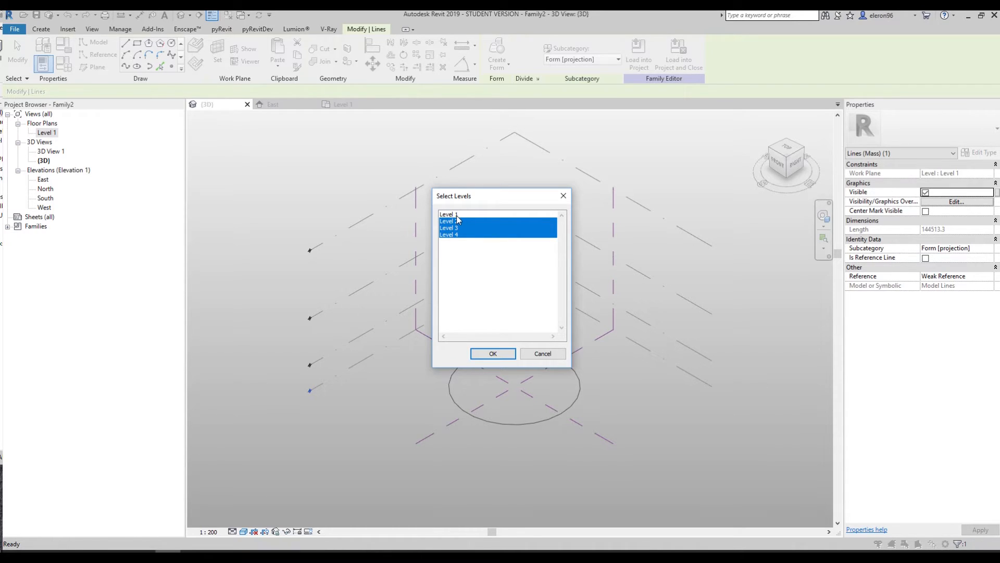
{"action": "left_click", "coordinate": [502, 353]}
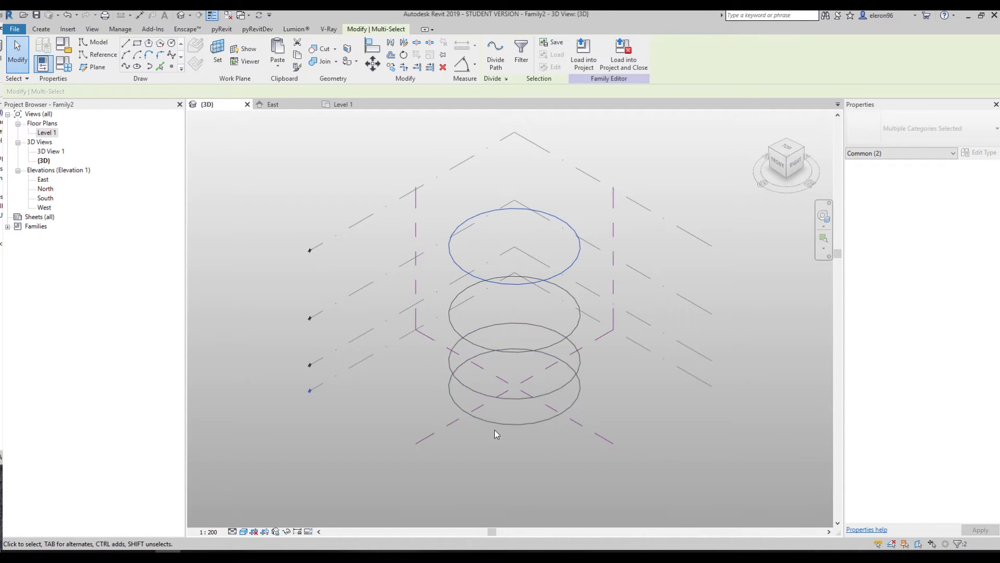
Create a solid form from the four stacked circles.
{"action": "left_click", "coordinate": [499, 401]}
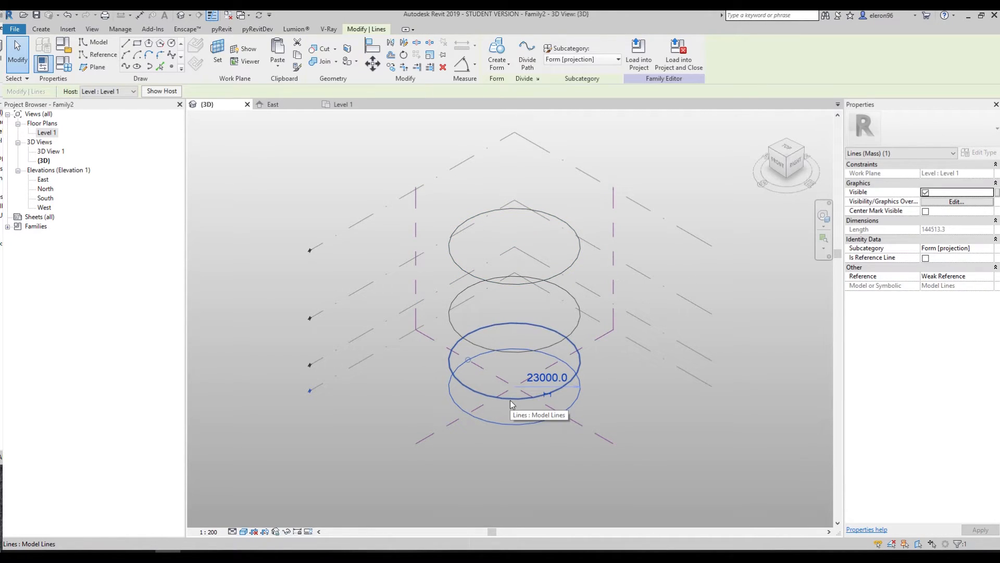
{"action": "left_click", "coordinate": [581, 313], "text": "ctrl"}
{"action": "left_click", "coordinate": [579, 249], "text": "ctrl"}
{"action": "left_click", "coordinate": [495, 46]}
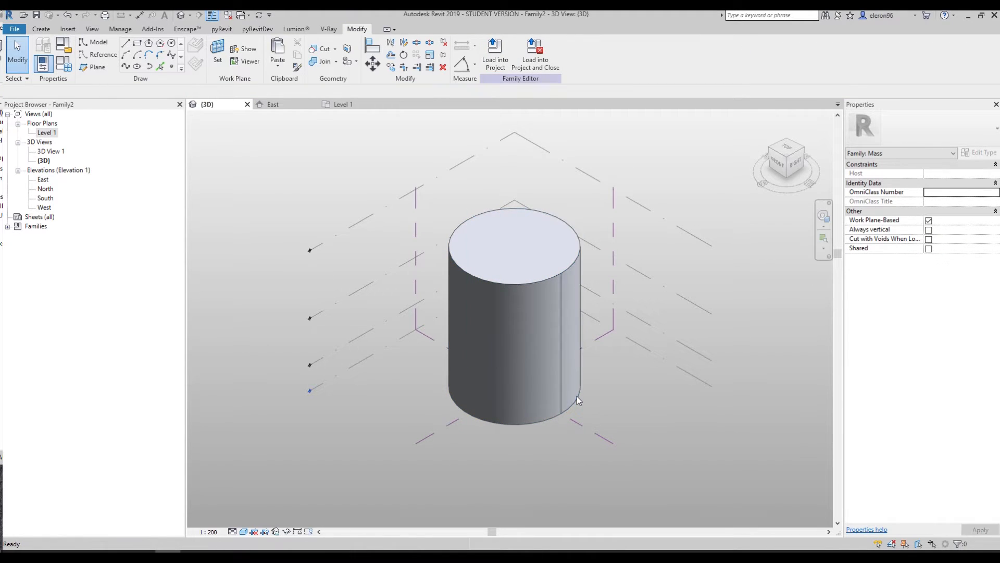
Undo the solid form and set the radius of the Level 2 circle to 15000.
{"action": "key", "text": "ctrl+z"}
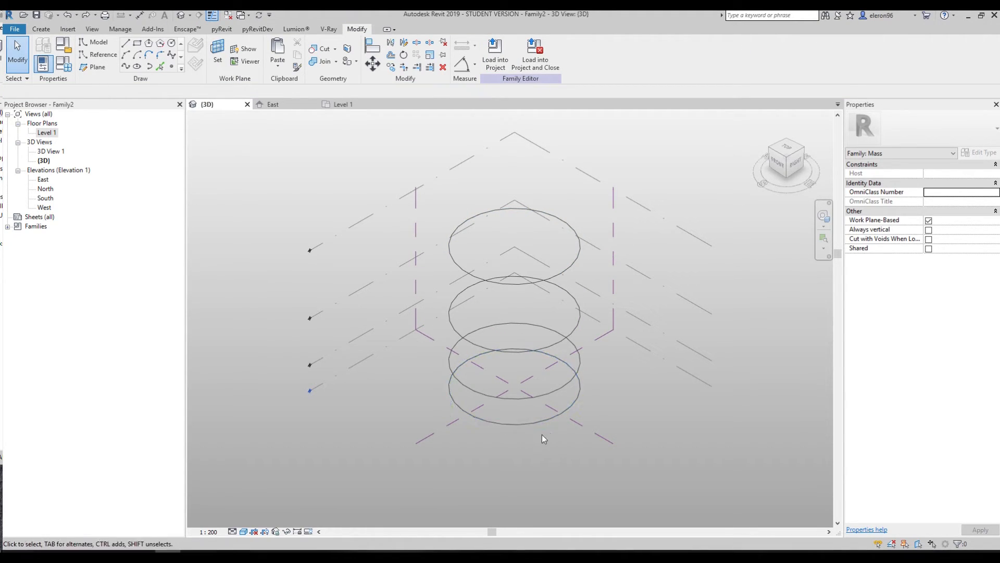
{"action": "left_click", "coordinate": [512, 398]}
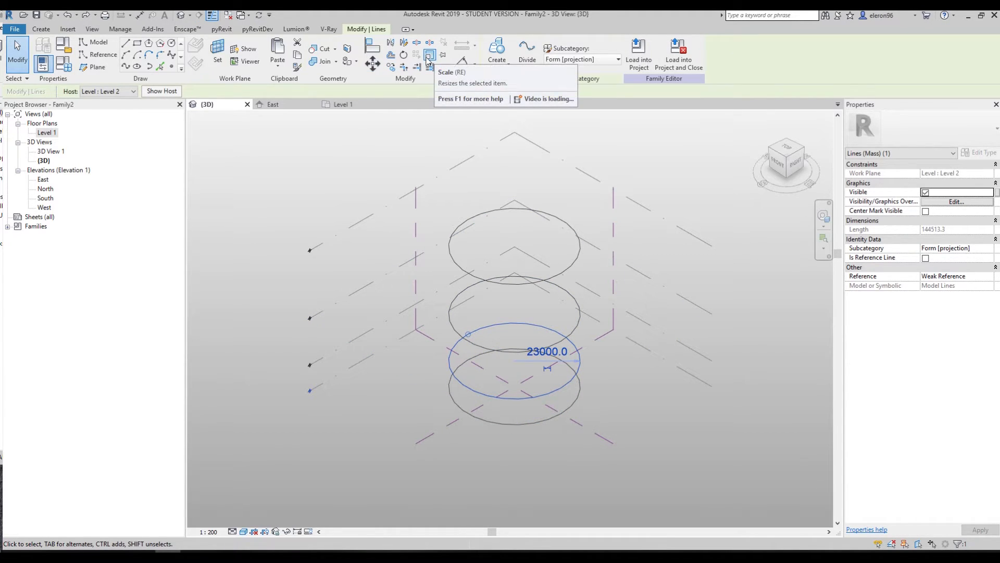
{"action": "left_click", "coordinate": [546, 354]}
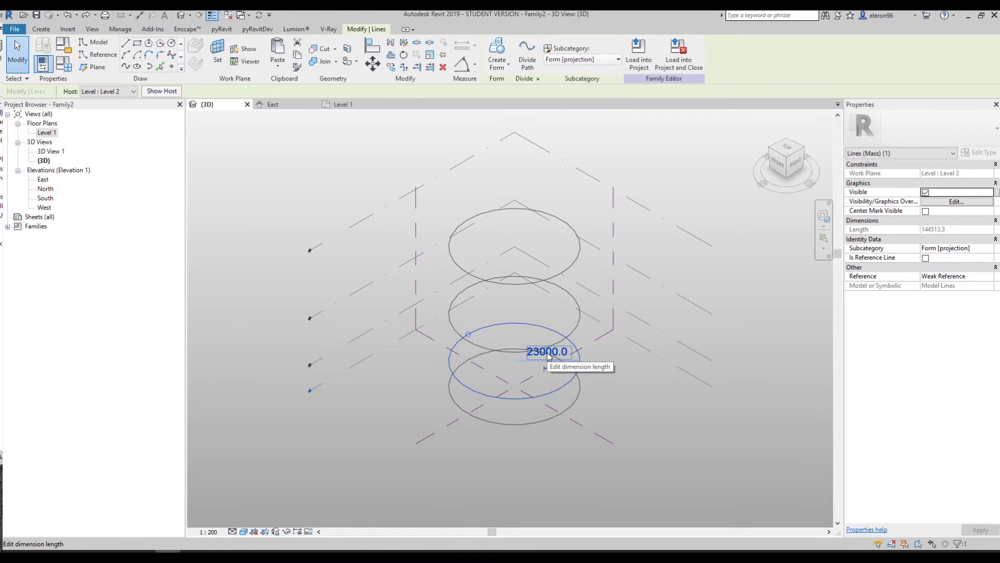
{"action": "left_click", "coordinate": [548, 352]}
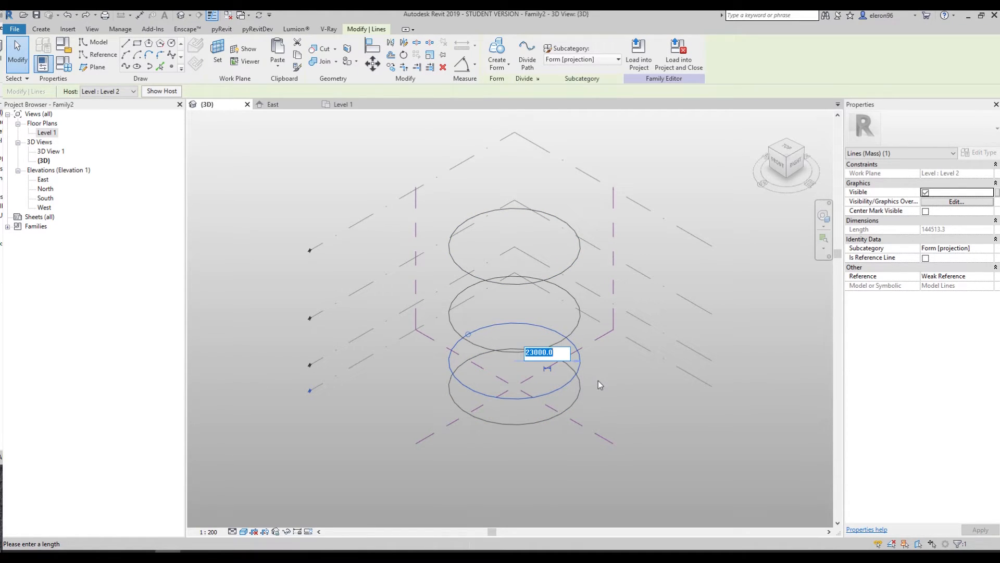
{"action": "type", "text": "15000"}
{"action": "key", "text": "Return"}
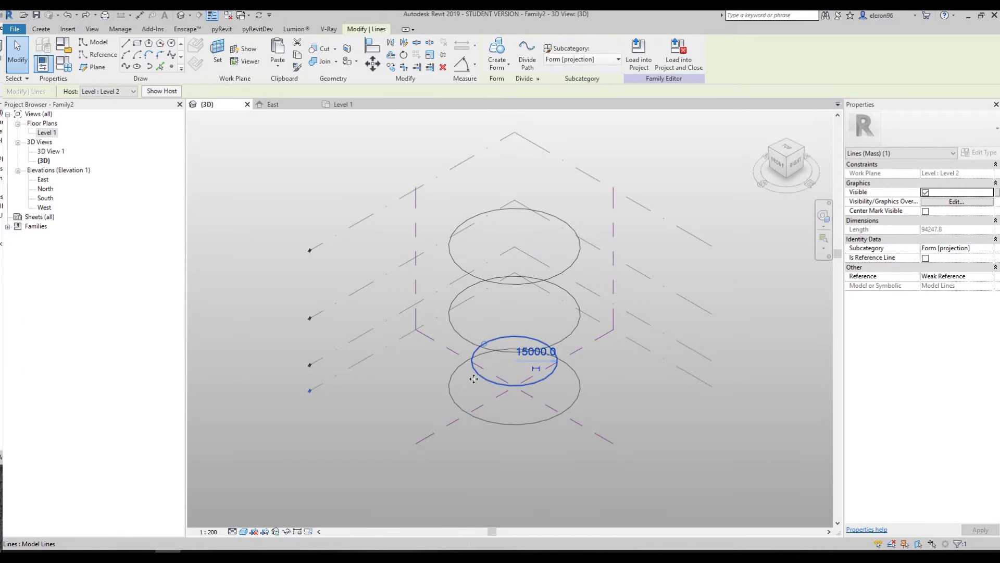
Try creating one solid form through all four circles on Levels 1 to 4, and undo it.
{"action": "left_click", "coordinate": [395, 396]}
{"action": "left_click", "coordinate": [488, 379], "text": "ctrl"}
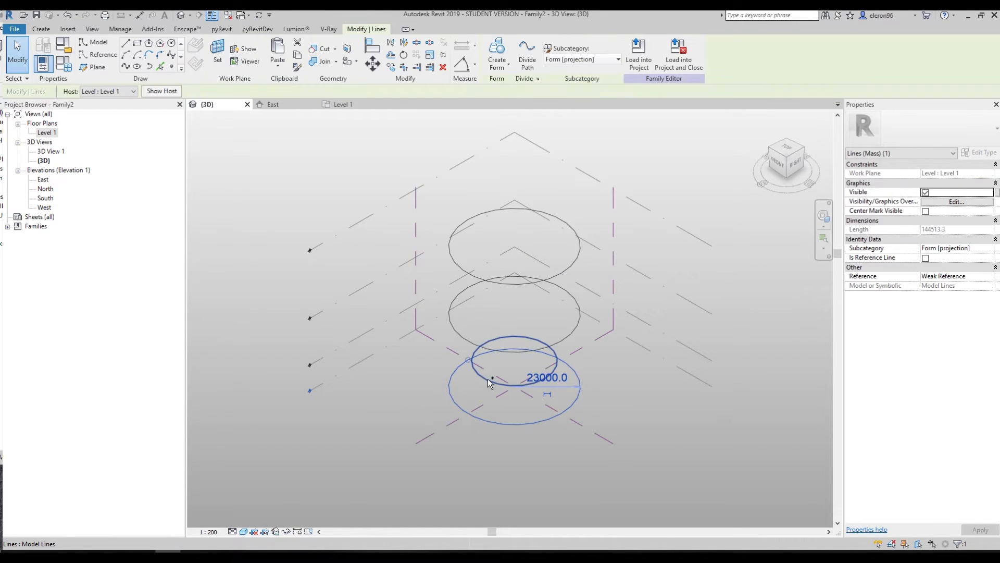
{"action": "left_click", "coordinate": [466, 333], "text": "ctrl"}
{"action": "left_click", "coordinate": [460, 255], "text": "ctrl"}
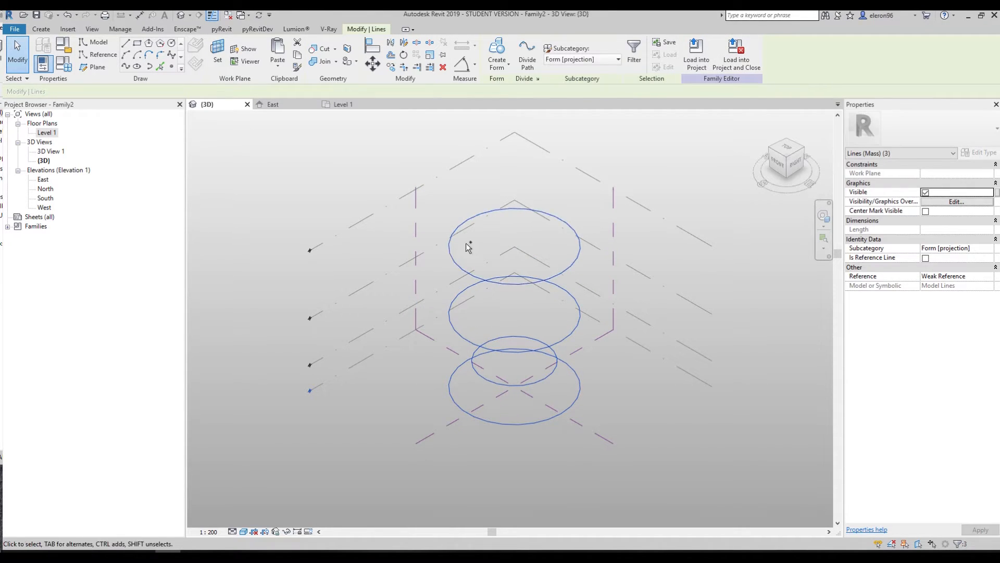
{"action": "left_click", "coordinate": [493, 65]}
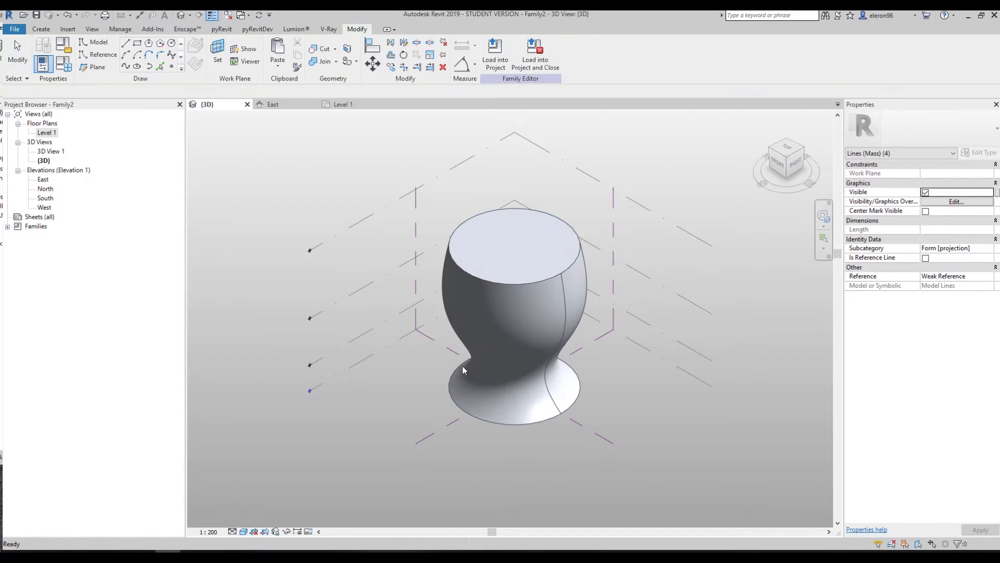
{"action": "left_click", "coordinate": [433, 395]}
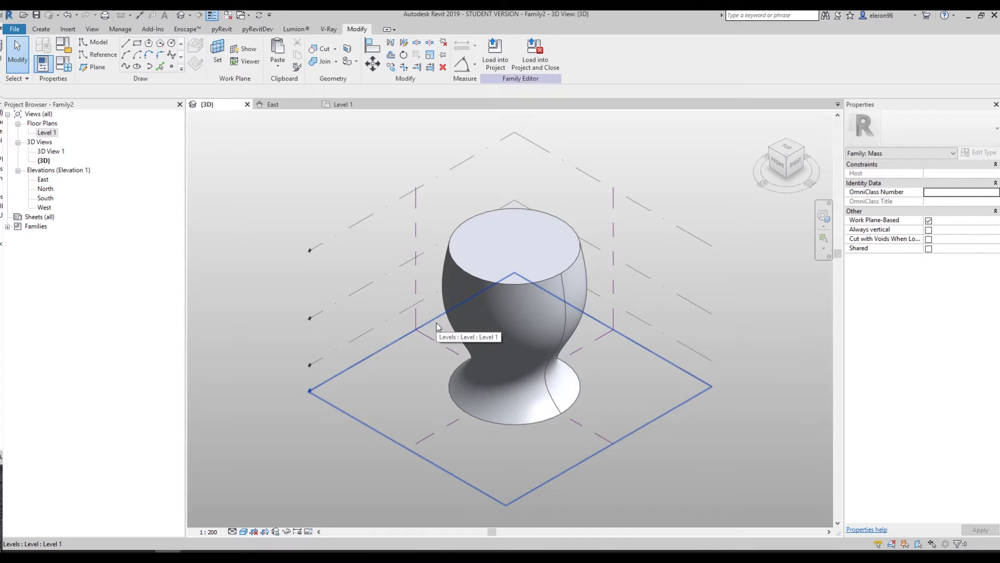
{"action": "key", "text": "ctrl+z"}
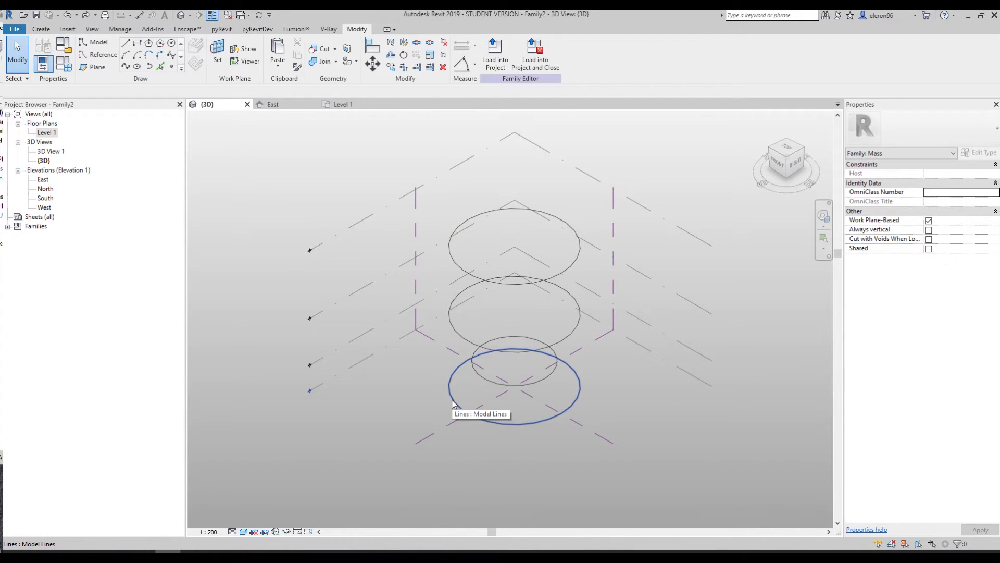
Create a solid form from only the Level 1 and Level 2 circles of the original stack.
{"action": "left_click", "coordinate": [451, 399]}
{"action": "left_click", "coordinate": [486, 381], "text": "ctrl"}
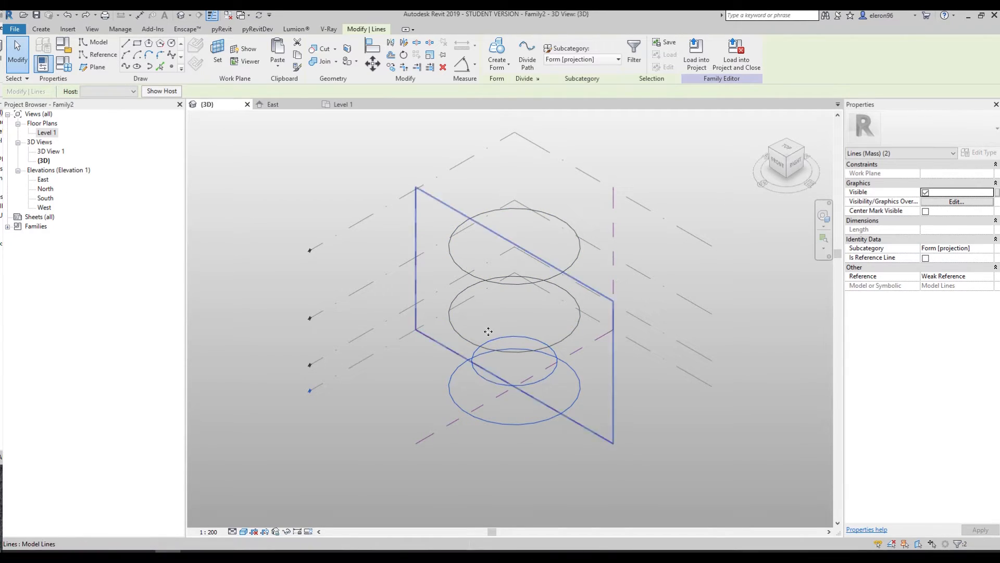
{"action": "left_click", "coordinate": [504, 50]}
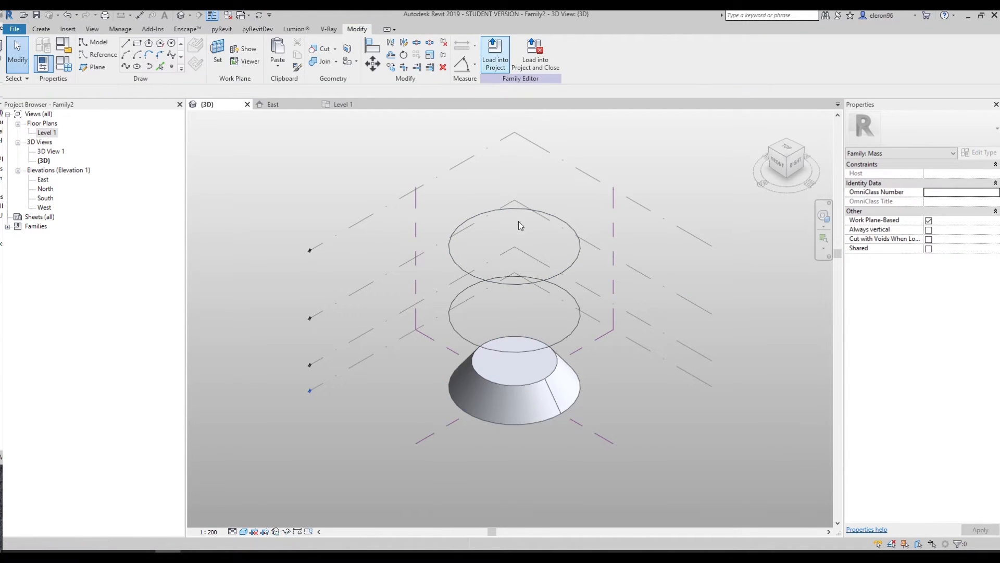
Create a second solid form between the lower form's top face and the Level 3 circle.
{"action": "key", "text": "Tab"}
{"action": "key", "text": "Tab"}
{"action": "key", "text": "Tab"}
{"action": "key", "text": "Tab"}
{"action": "key", "text": "Tab"}
{"action": "key", "text": "Tab"}
{"action": "key", "text": "Tab"}
{"action": "left_click", "coordinate": [480, 373]}
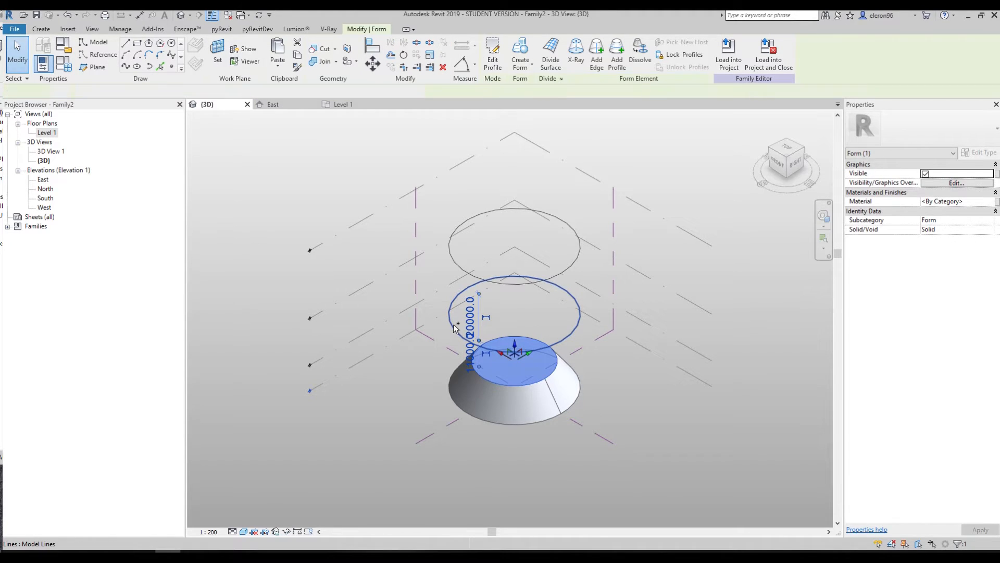
{"action": "left_click", "coordinate": [454, 326], "text": "ctrl"}
{"action": "left_click", "coordinate": [495, 55]}
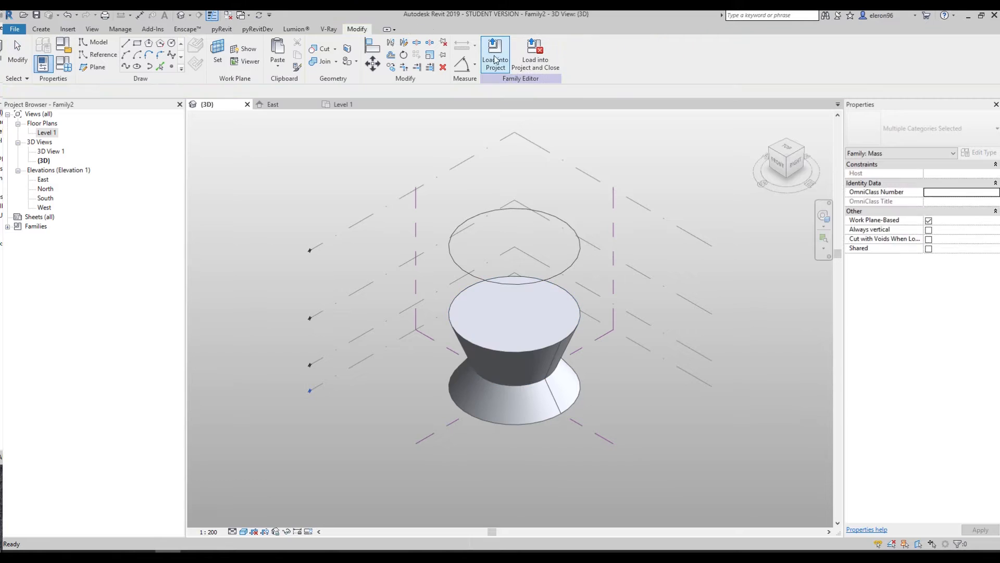
Create a third solid form between the second form's top face and the Level 4 circle.
{"action": "left_click", "coordinate": [465, 330]}
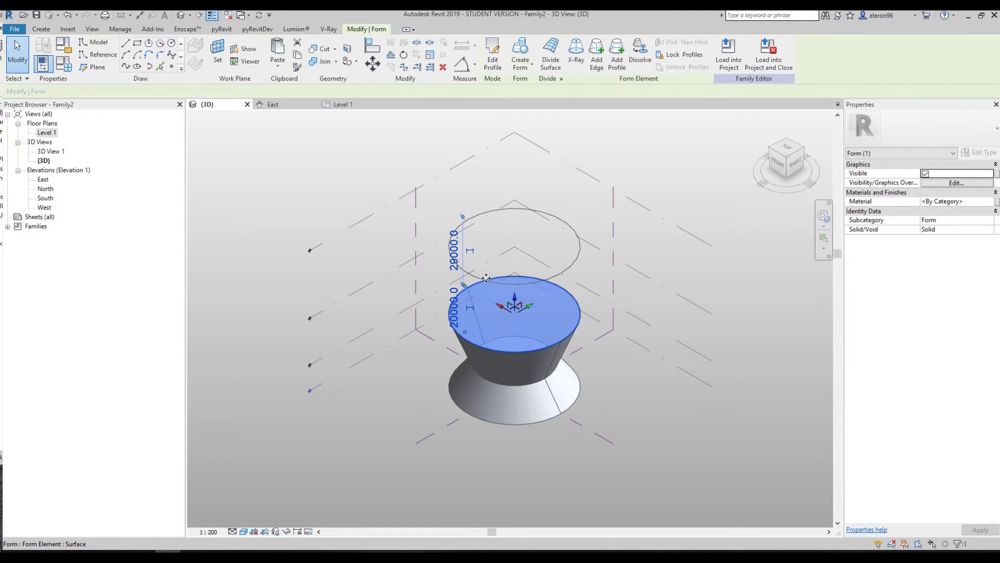
{"action": "left_click", "coordinate": [520, 60]}
{"action": "left_click", "coordinate": [501, 86]}
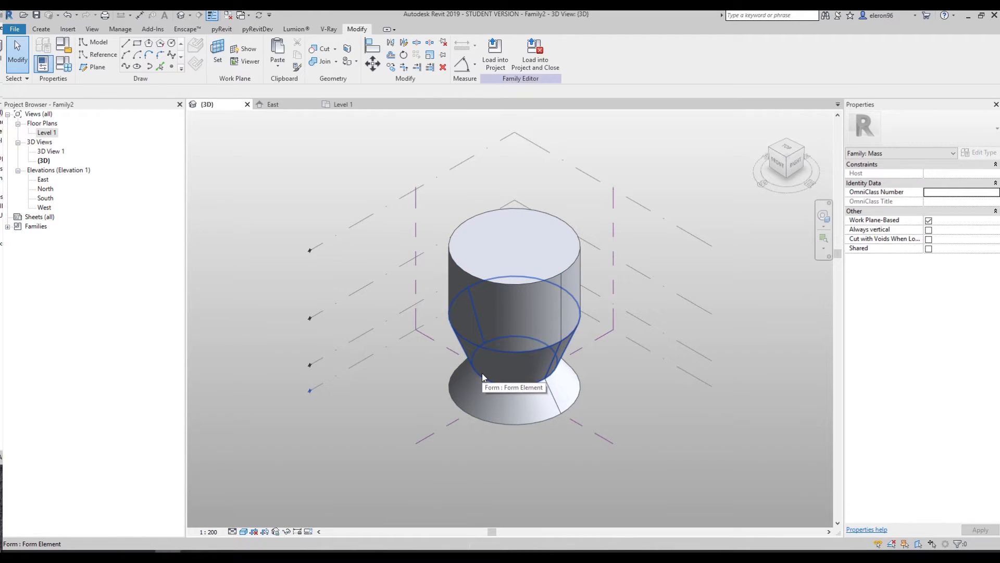
Undo the three separately stacked solid forms.
{"action": "key", "text": "ctrl+z"}
{"action": "key", "text": "ctrl+z"}
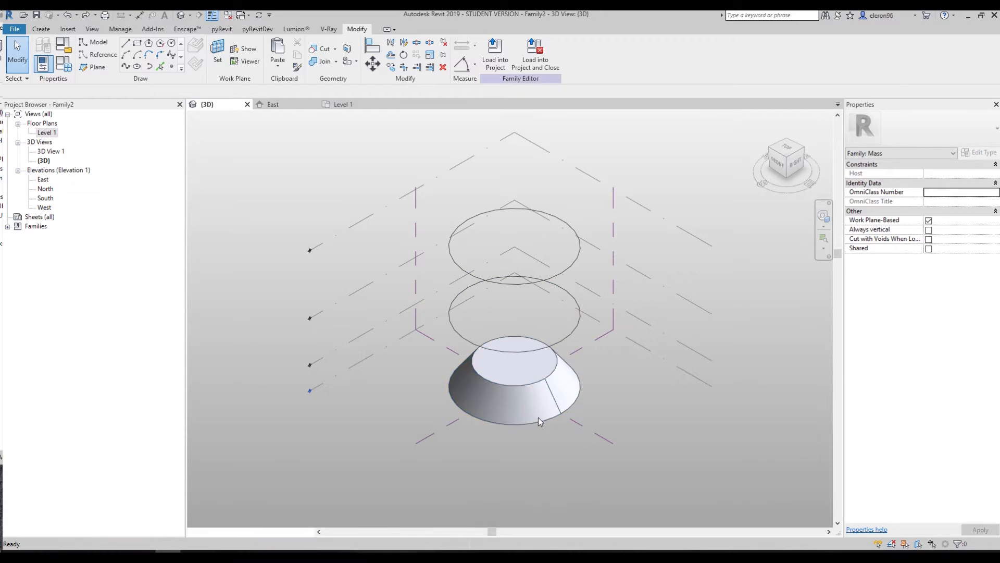
{"action": "key", "text": "ctrl+z"}
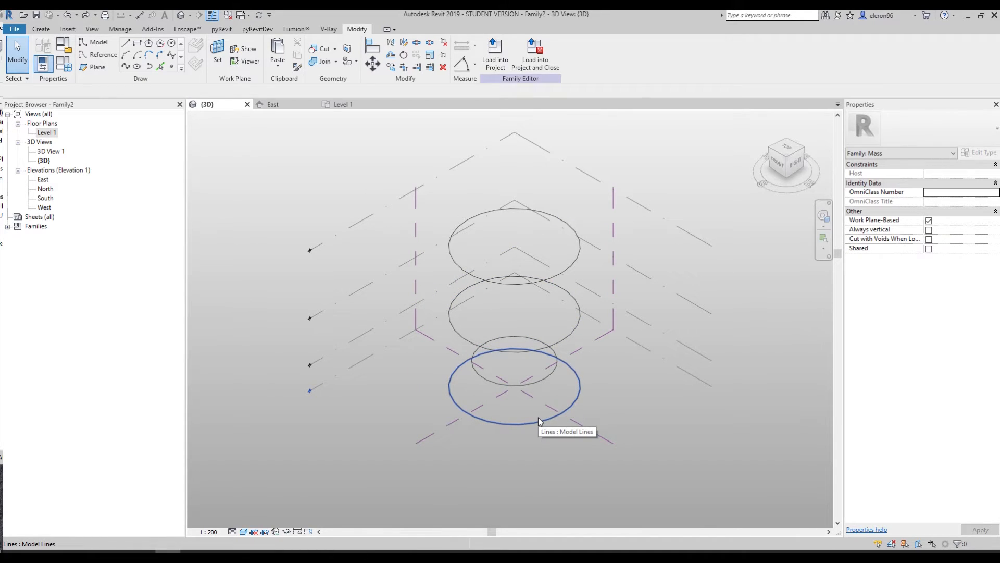
Copy the circles to one side of the original stack in the Level 1 floor plan.
{"action": "left_click", "coordinate": [330, 106]}
{"action": "scroll", "coordinate": [355, 263], "scroll_direction": "down", "scroll_amount": 5}
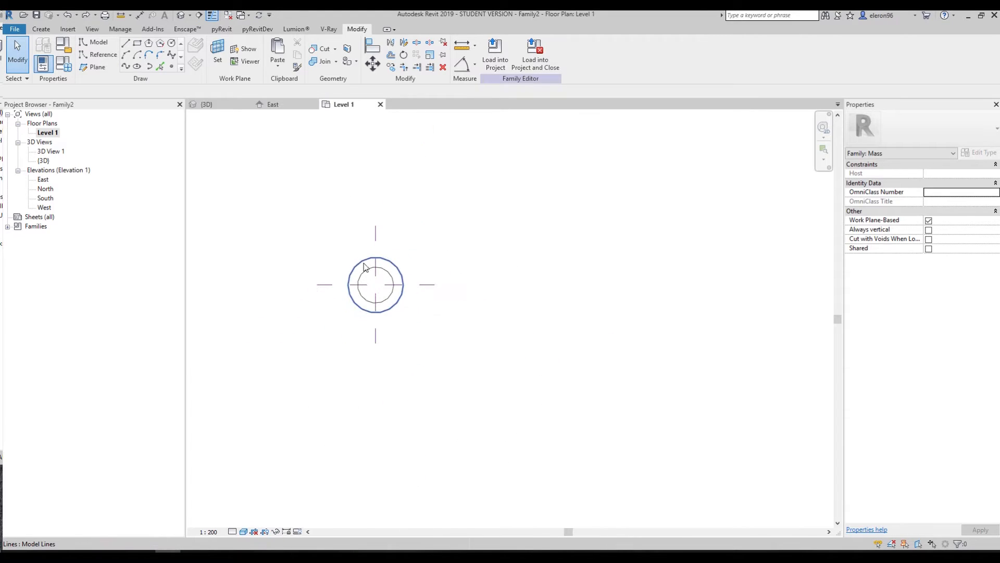
{"action": "left_click_drag", "start_coordinate": [346, 246], "coordinate": [420, 333]}
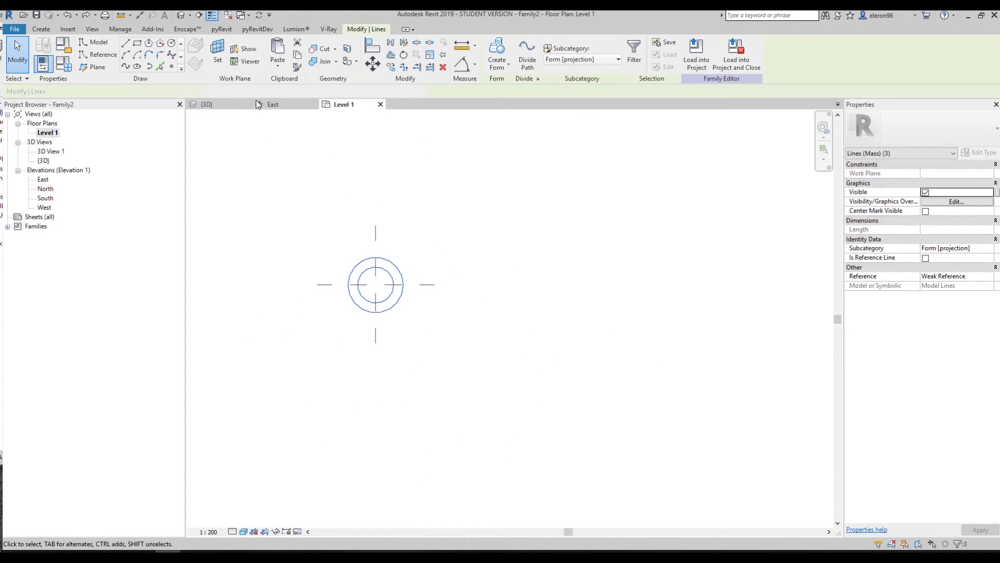
{"action": "left_click", "coordinate": [391, 67]}
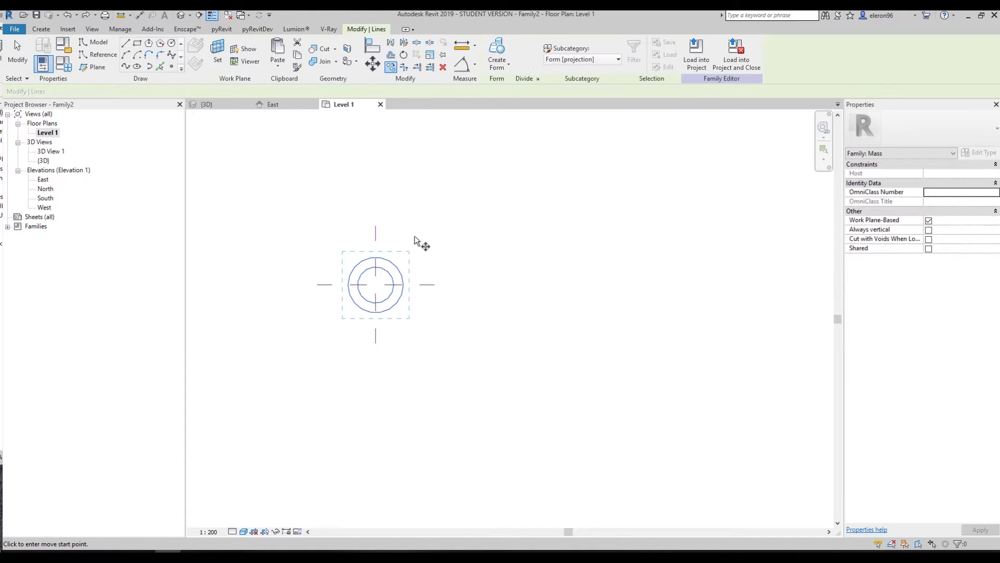
{"action": "left_click", "coordinate": [421, 224]}
{"action": "left_click", "coordinate": [292, 301]}
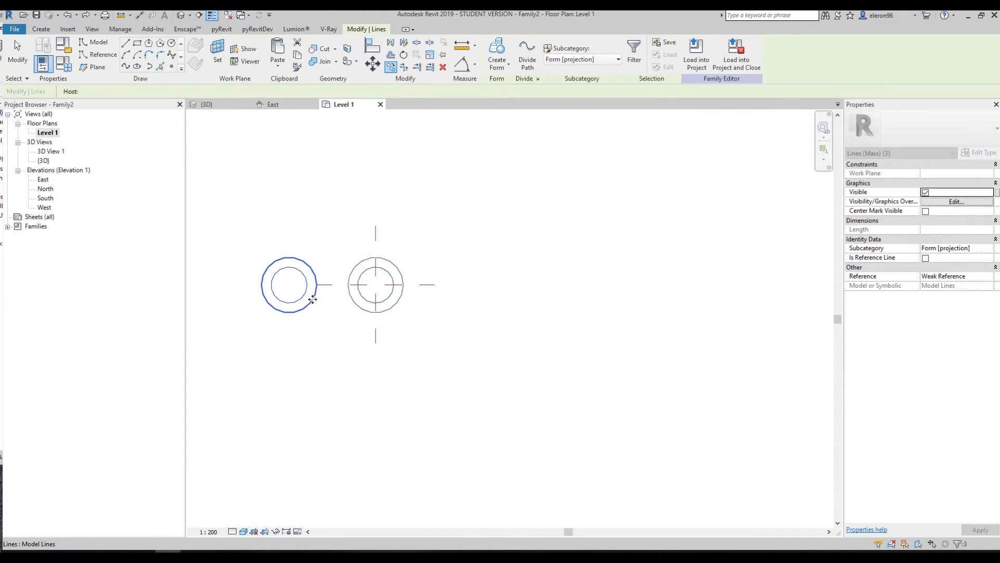
{"action": "key", "text": "Escape"}
Return to the 3D view and remove the copied circles beside the original stack.
{"action": "left_click", "coordinate": [272, 104]}
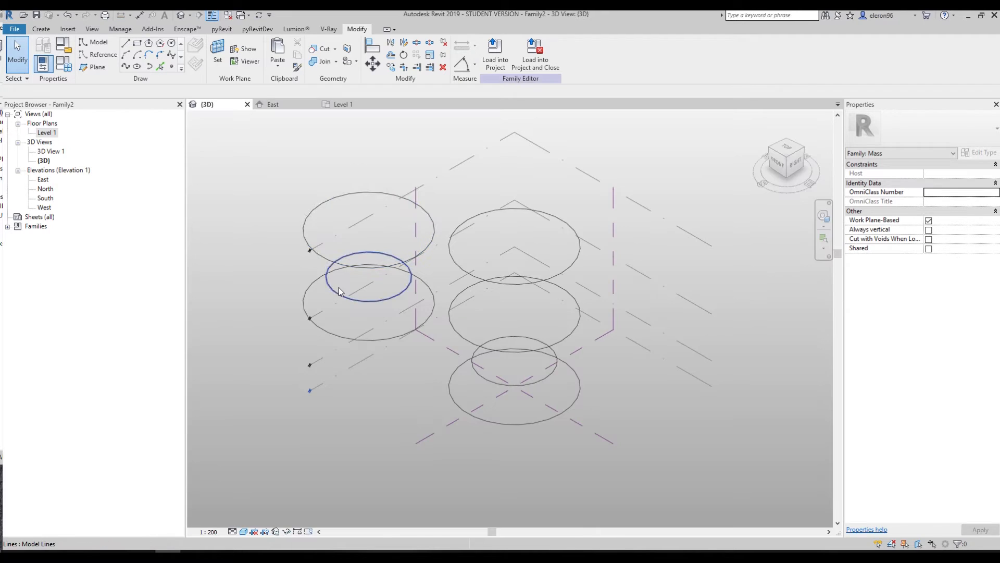
{"action": "scroll", "coordinate": [340, 283], "scroll_direction": "down", "scroll_amount": 2}
{"action": "middle_click_drag", "start_coordinate": [398, 337], "coordinate": [443, 244], "text": "shift"}
{"action": "left_click_drag", "start_coordinate": [239, 234], "coordinate": [401, 357]}
{"action": "left_click_drag", "start_coordinate": [397, 174], "coordinate": [531, 408]}
{"action": "left_click", "coordinate": [601, 388]}
{"action": "middle_click_drag", "start_coordinate": [590, 251], "coordinate": [529, 252], "text": "shift"}
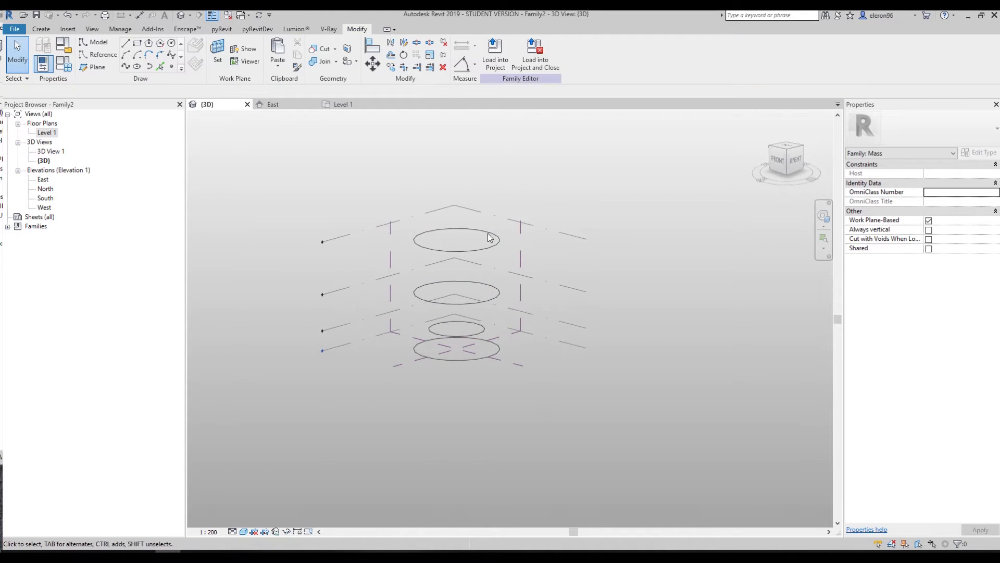
Copy all four stacked circles to one side in the 3D view and create a single solid form from the copies.
{"action": "left_click_drag", "start_coordinate": [395, 186], "coordinate": [514, 391]}
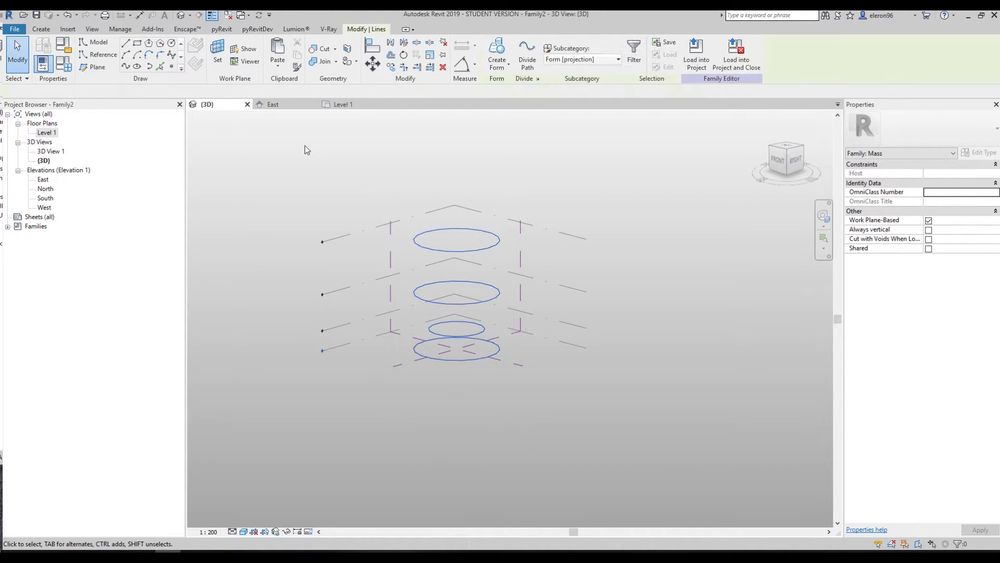
{"action": "left_click", "coordinate": [391, 67]}
{"action": "left_click", "coordinate": [645, 367]}
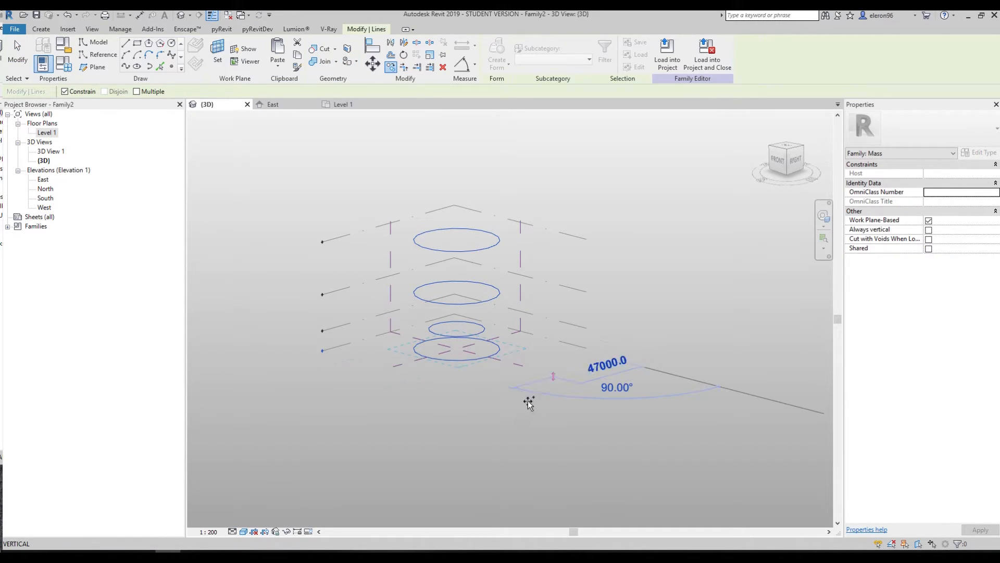
{"action": "left_click", "coordinate": [500, 412]}
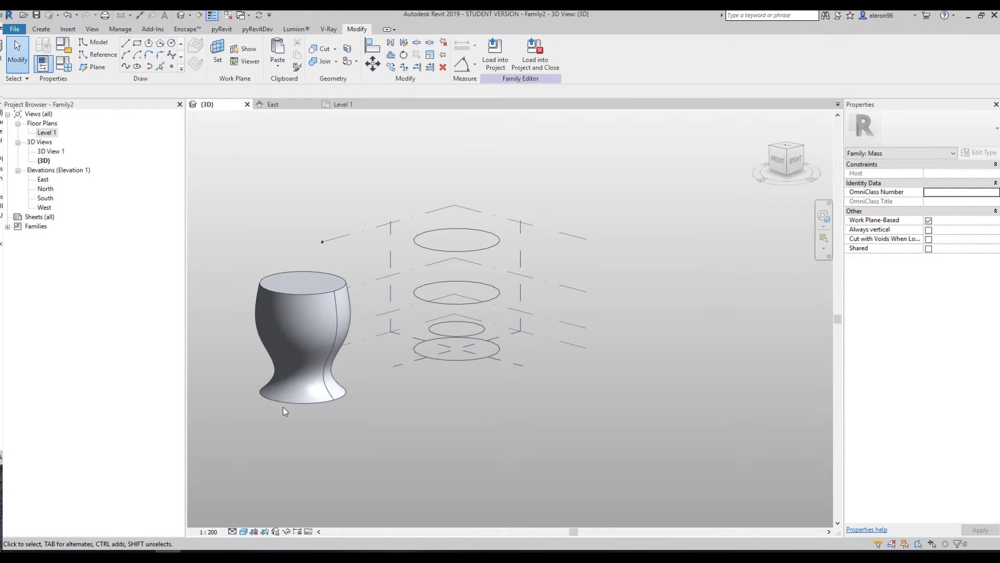
Copy the original four circles again, placing the new set on the far side of the solid form.
{"action": "left_click_drag", "start_coordinate": [402, 166], "coordinate": [516, 405]}
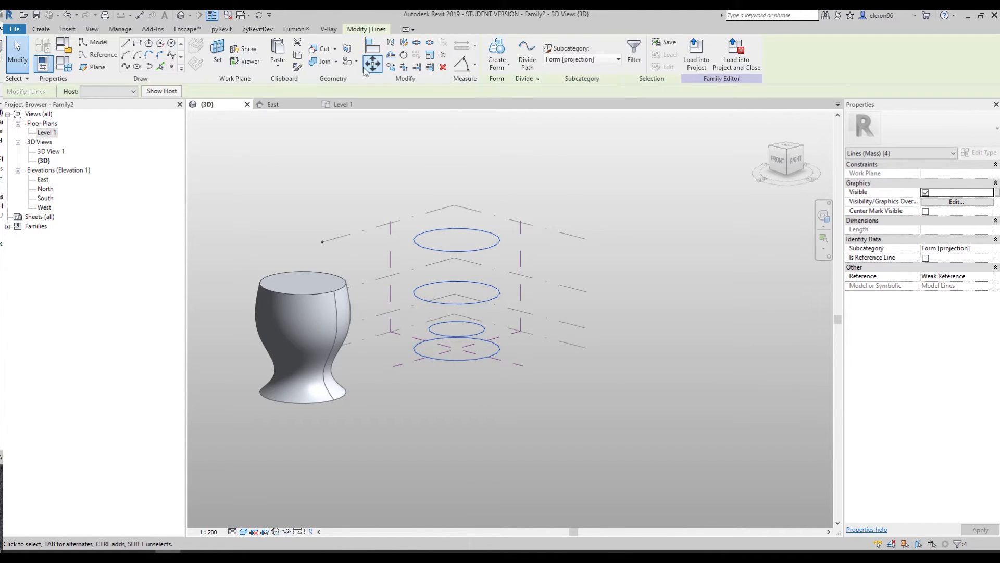
{"action": "left_click", "coordinate": [395, 68]}
{"action": "left_click", "coordinate": [591, 381]}
{"action": "scroll", "coordinate": [592, 381], "scroll_direction": "down", "scroll_amount": 1}
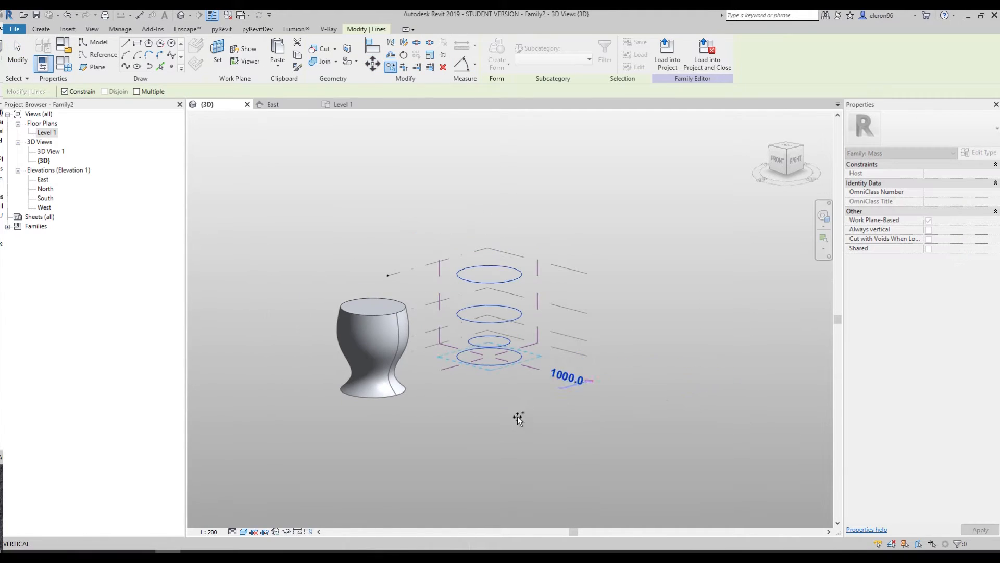
{"action": "left_click", "coordinate": [386, 453]}
{"action": "key", "text": "Escape"}
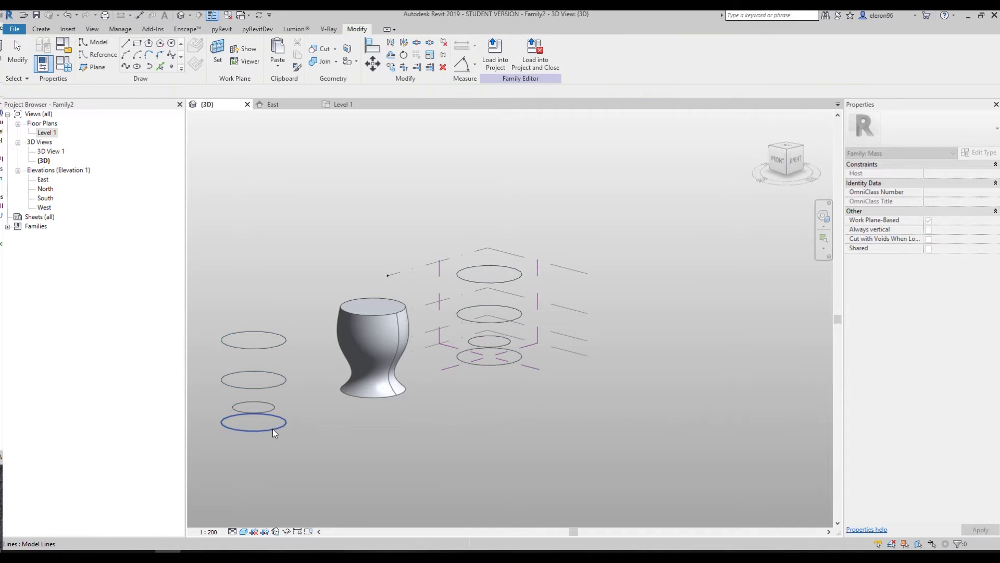
Create a solid form from the two lowest circles of the newly copied set.
{"action": "left_click", "coordinate": [272, 424]}
{"action": "left_click", "coordinate": [271, 404], "text": "ctrl"}
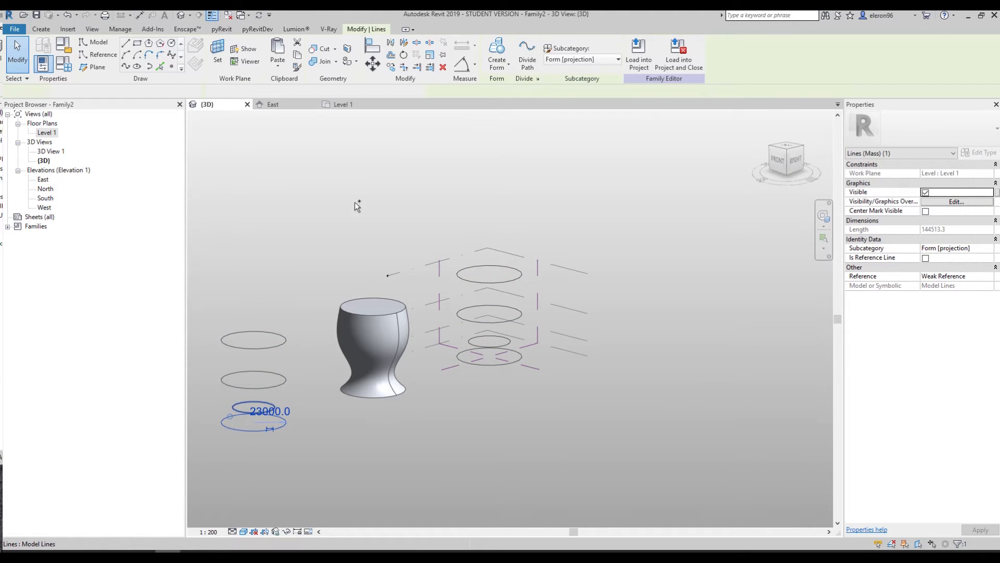
{"action": "left_click", "coordinate": [497, 55]}
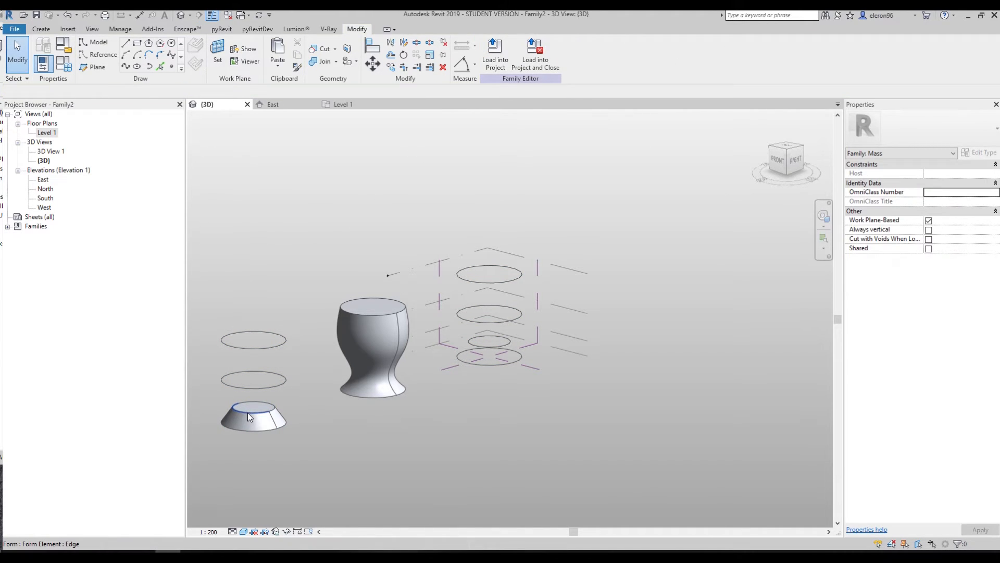
Create another solid form between the short form's top face and the third circle of the copied set.
{"action": "left_click", "coordinate": [299, 400]}
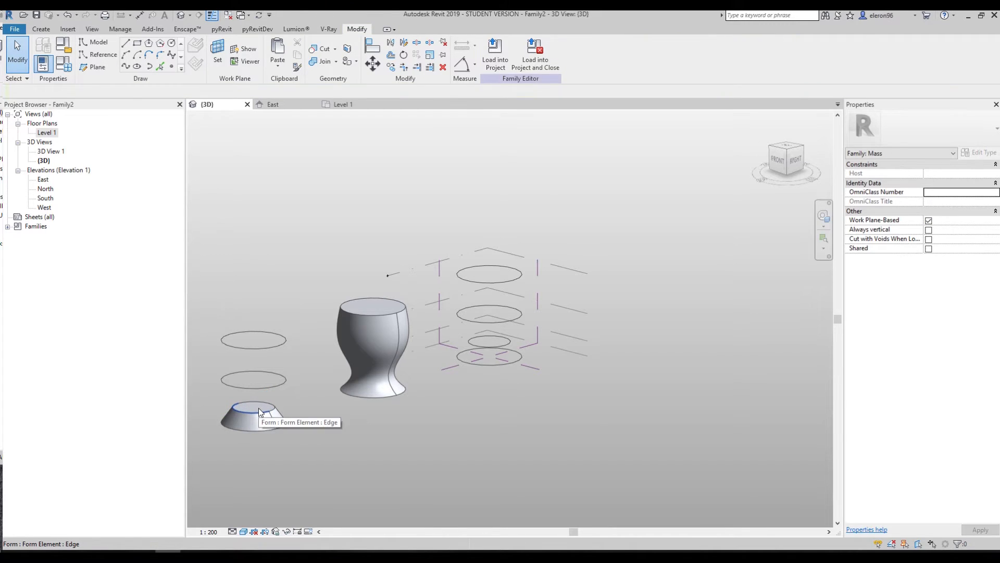
{"action": "left_click", "coordinate": [259, 407]}
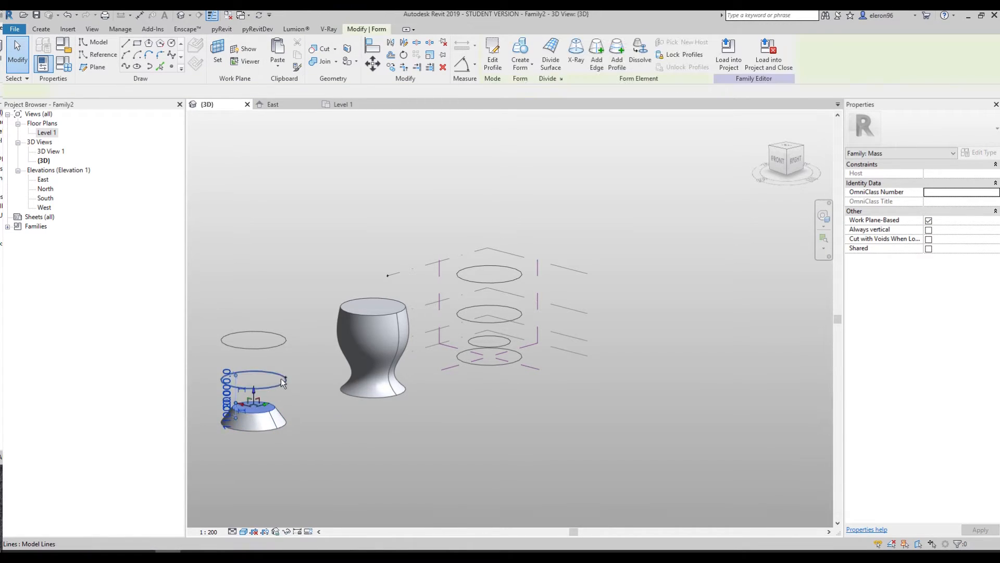
{"action": "left_click", "coordinate": [497, 50]}
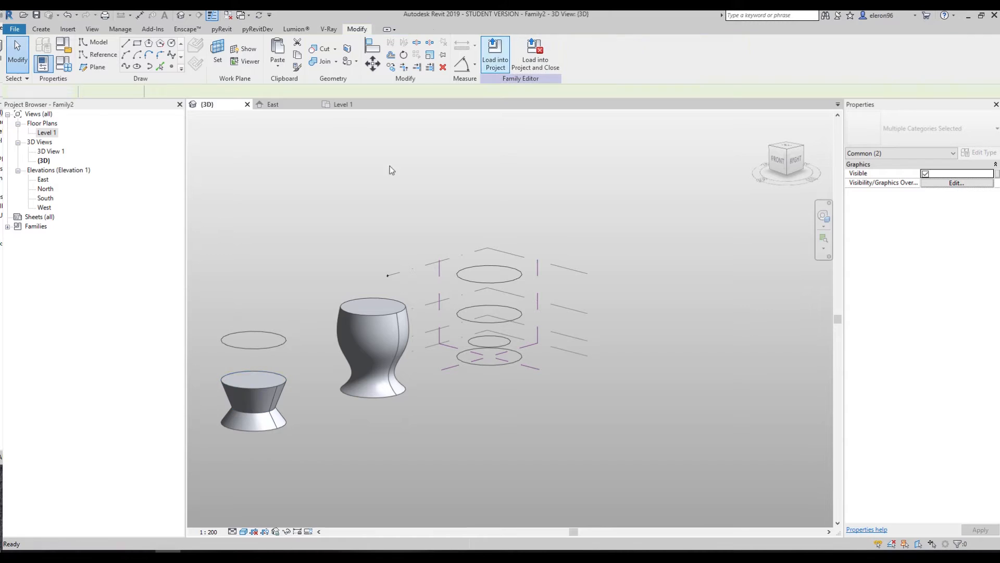
Create a solid form between the short stacked form's top face and the topmost circle of the copied set.
{"action": "left_click", "coordinate": [282, 380]}
{"action": "left_click", "coordinate": [285, 342], "text": "ctrl"}
{"action": "left_click", "coordinate": [520, 49]}
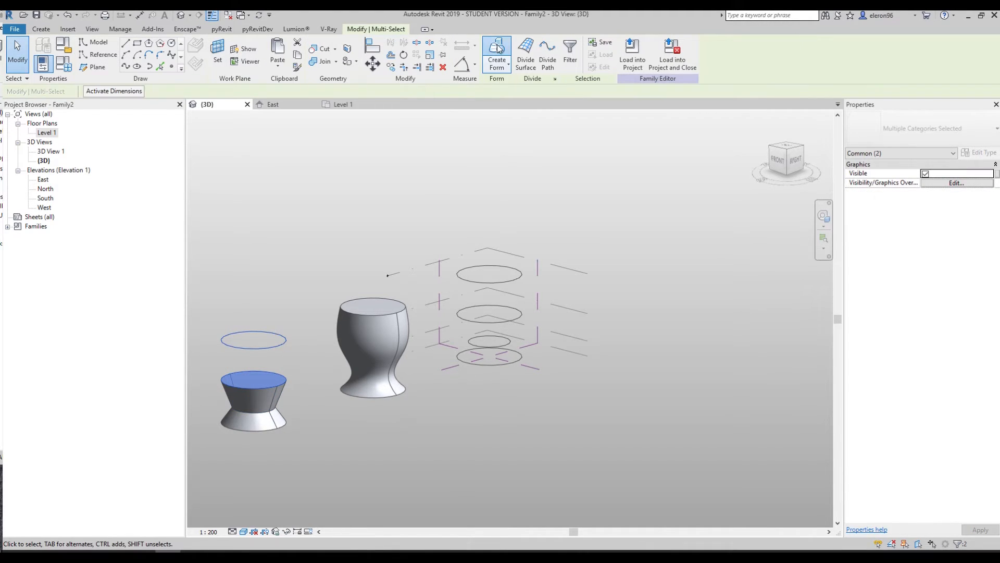
Set the radius of the original circle on Level 3 to 10000.
{"action": "middle_click_drag", "start_coordinate": [455, 297], "coordinate": [472, 335], "text": "shift"}
{"action": "middle_click_drag", "start_coordinate": [472, 335], "coordinate": [385, 335], "text": "shift"}
{"action": "scroll", "coordinate": [473, 307], "scroll_direction": "up", "scroll_amount": 3}
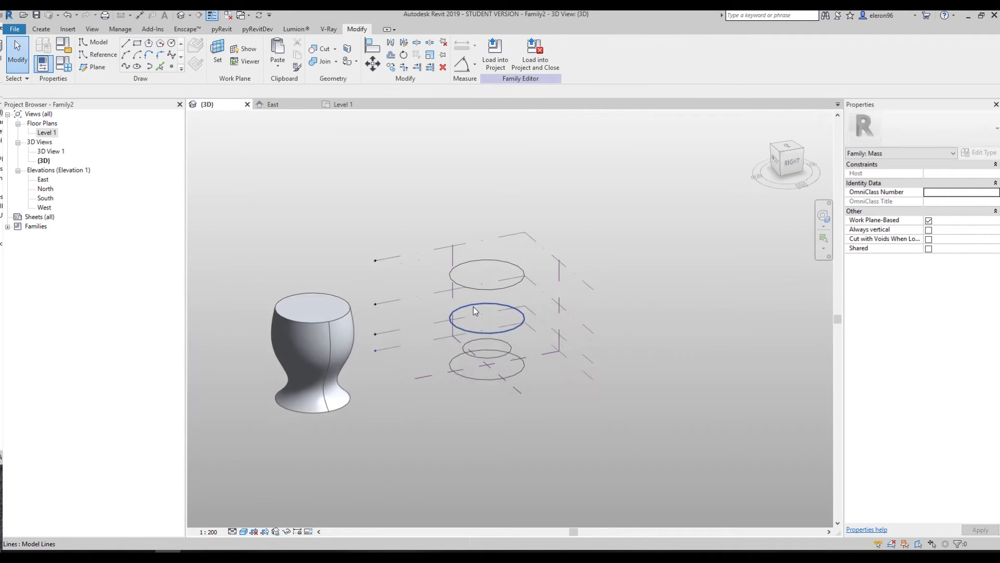
{"action": "left_click", "coordinate": [480, 341]}
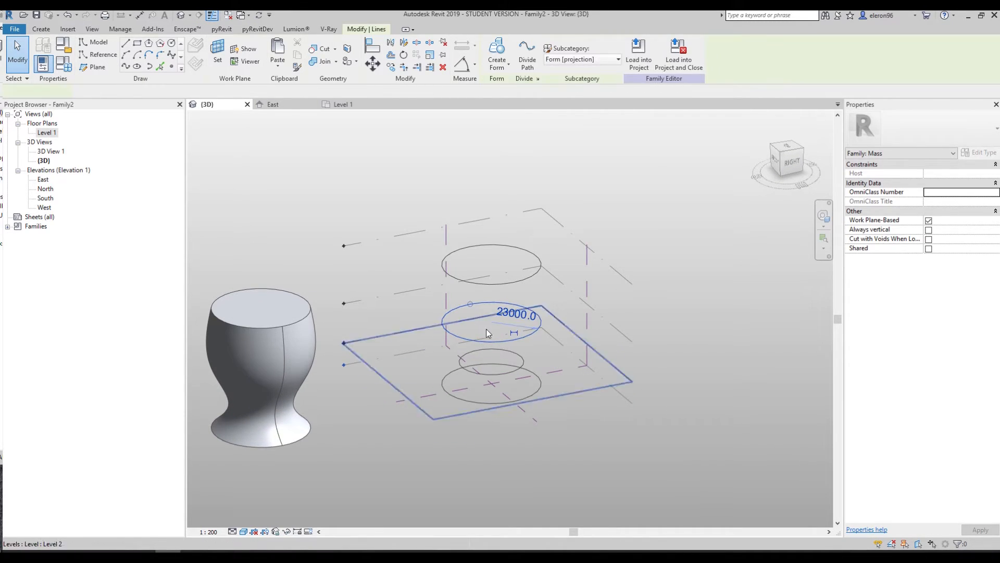
{"action": "left_click", "coordinate": [519, 313]}
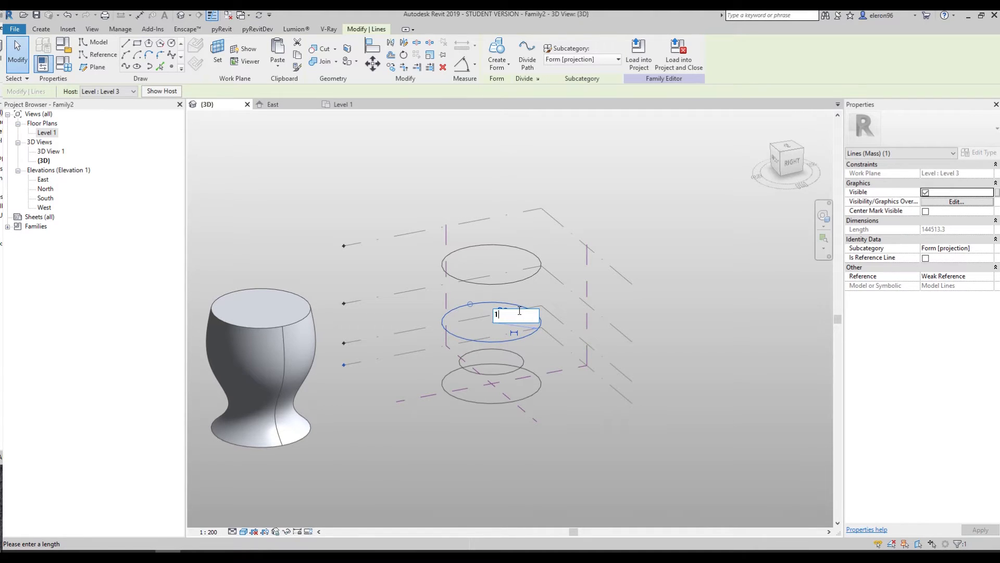
{"action": "type", "text": "10000"}
{"action": "key", "text": "Return"}
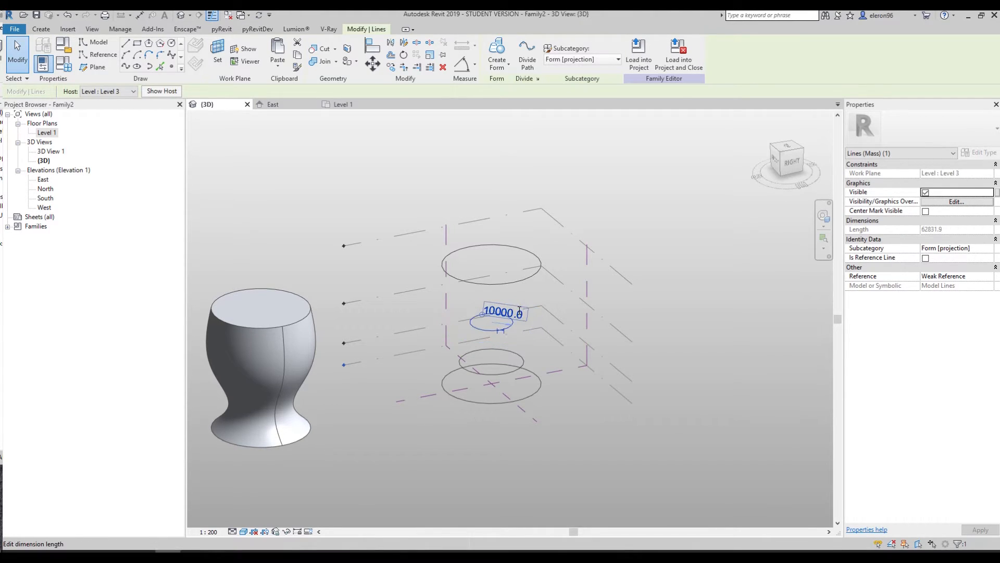
Create a single solid form from all four original stacked circles.
{"action": "left_click", "coordinate": [524, 281]}
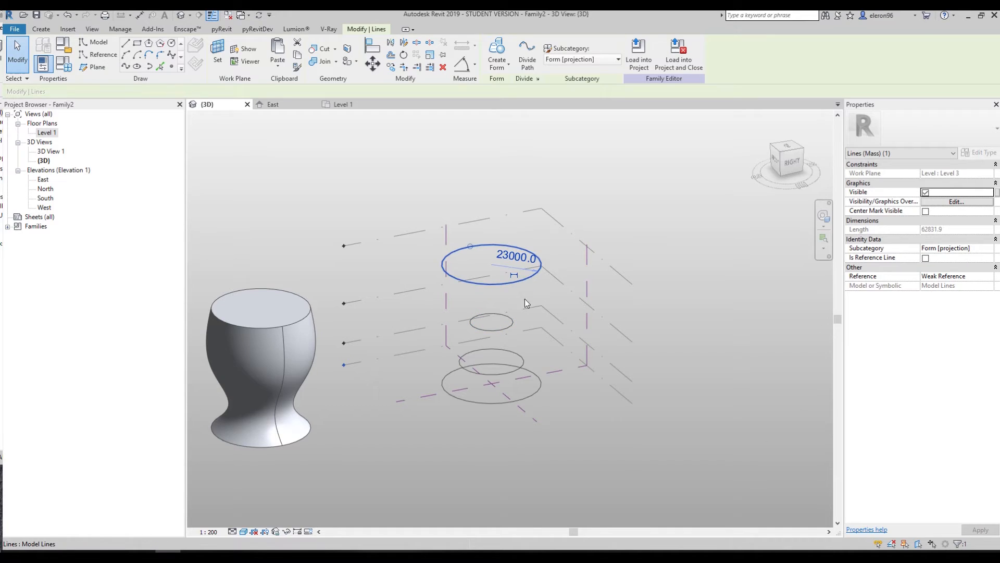
{"action": "left_click", "coordinate": [589, 433]}
{"action": "left_click", "coordinate": [509, 328]}
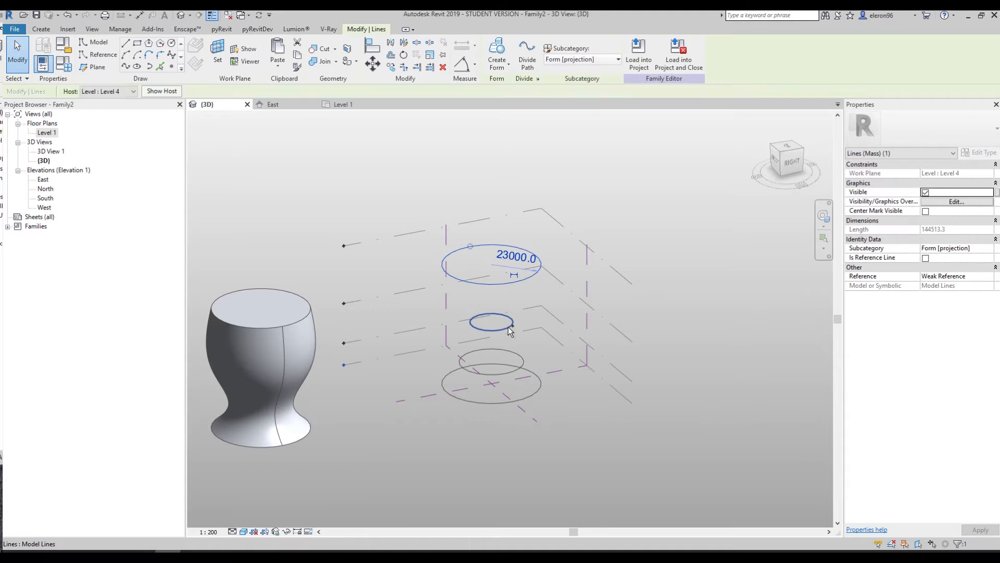
{"action": "left_click", "coordinate": [522, 357], "text": "ctrl"}
{"action": "left_click", "coordinate": [537, 399], "text": "ctrl"}
{"action": "left_click", "coordinate": [548, 280], "text": "ctrl"}
{"action": "left_click", "coordinate": [497, 52]}
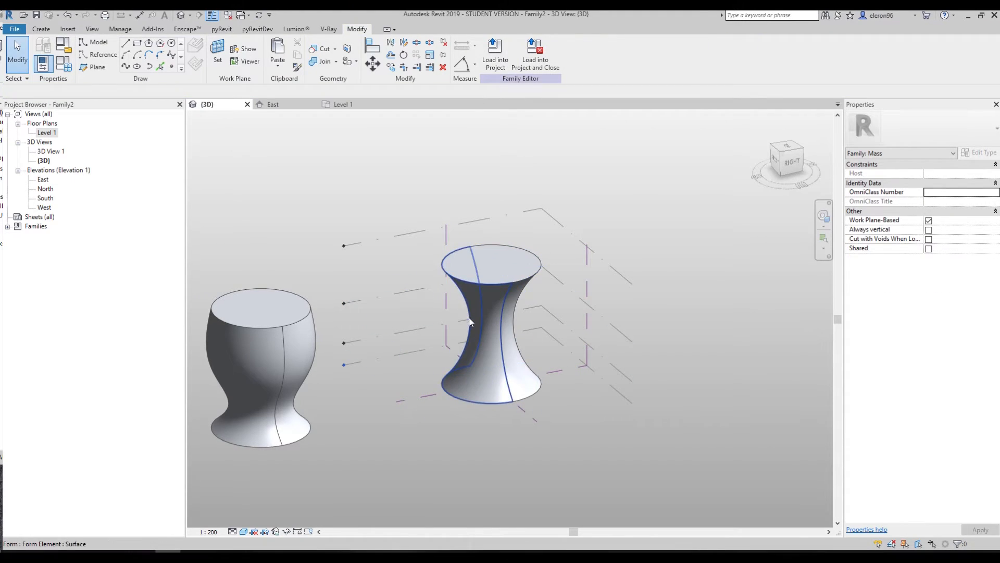
Copy the hourglass form to the far end of the row, beyond the form built from separate segments.
{"action": "middle_click_drag", "start_coordinate": [526, 361], "coordinate": [537, 380], "text": "shift"}
{"action": "scroll", "coordinate": [510, 334], "scroll_direction": "down", "scroll_amount": 4}
{"action": "scroll", "coordinate": [516, 363], "scroll_direction": "up", "scroll_amount": 2}
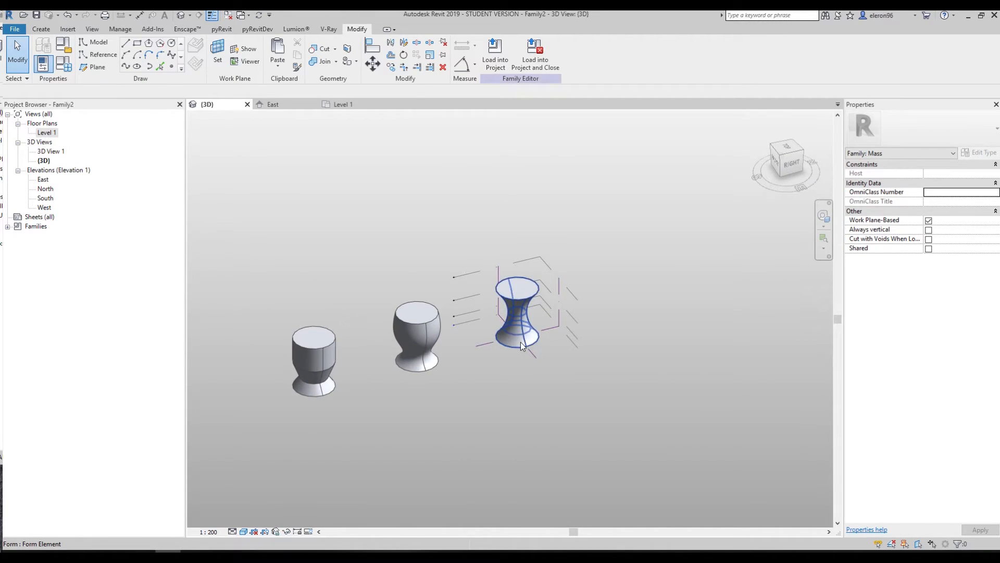
{"action": "left_click", "coordinate": [521, 331]}
{"action": "left_click", "coordinate": [506, 373]}
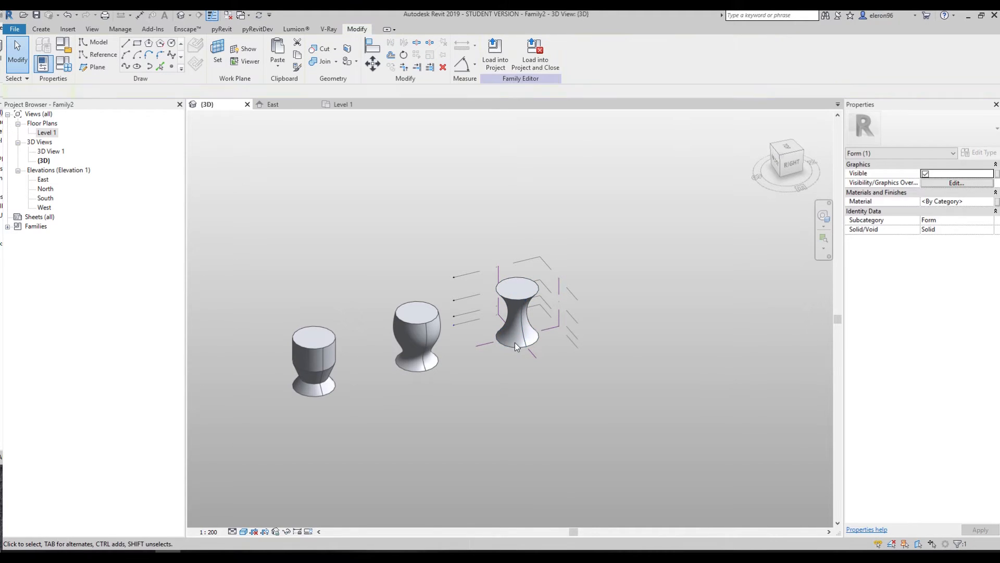
{"action": "left_click", "coordinate": [515, 348]}
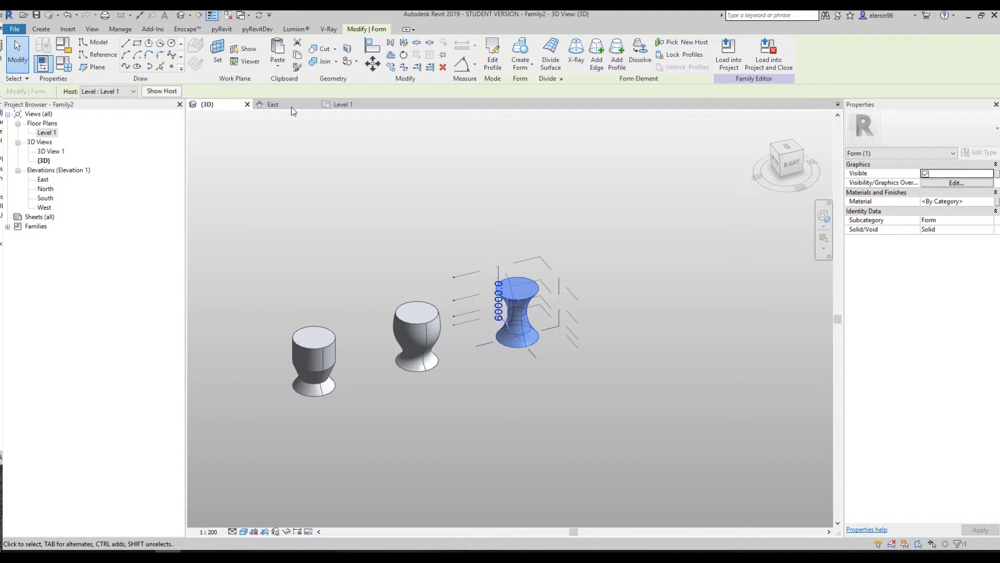
{"action": "left_click", "coordinate": [390, 67]}
{"action": "left_click", "coordinate": [552, 390]}
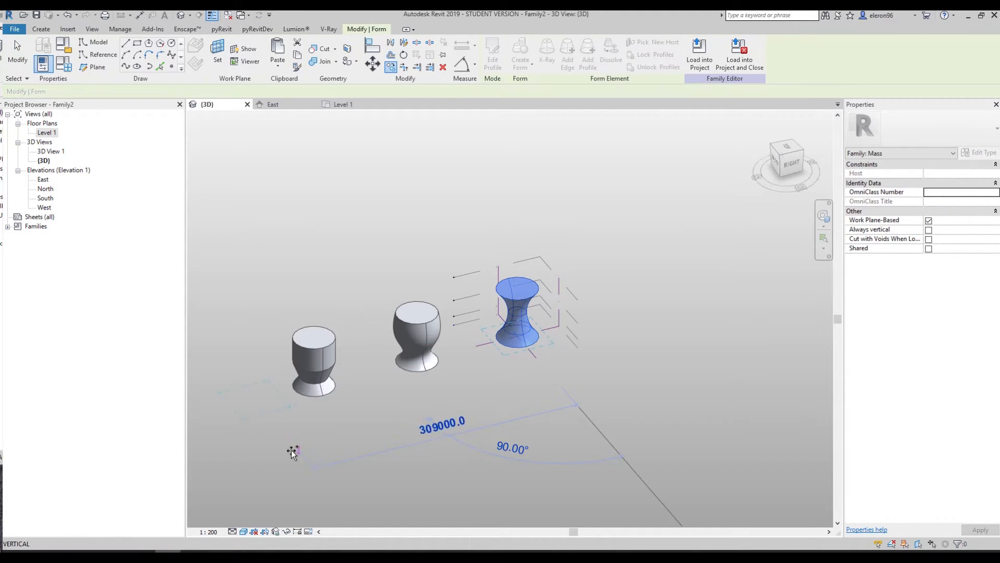
{"action": "left_click", "coordinate": [317, 444]}
{"action": "key", "text": "Escape"}
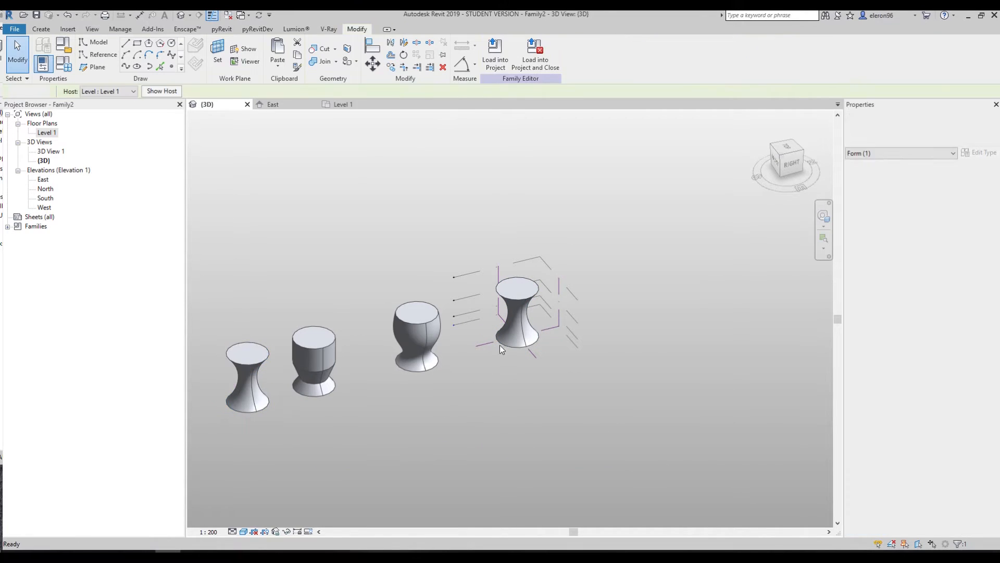
Dissolve the original hourglass form at the reference planes into its profile curves.
{"action": "scroll", "coordinate": [524, 346], "scroll_direction": "up", "scroll_amount": 5}
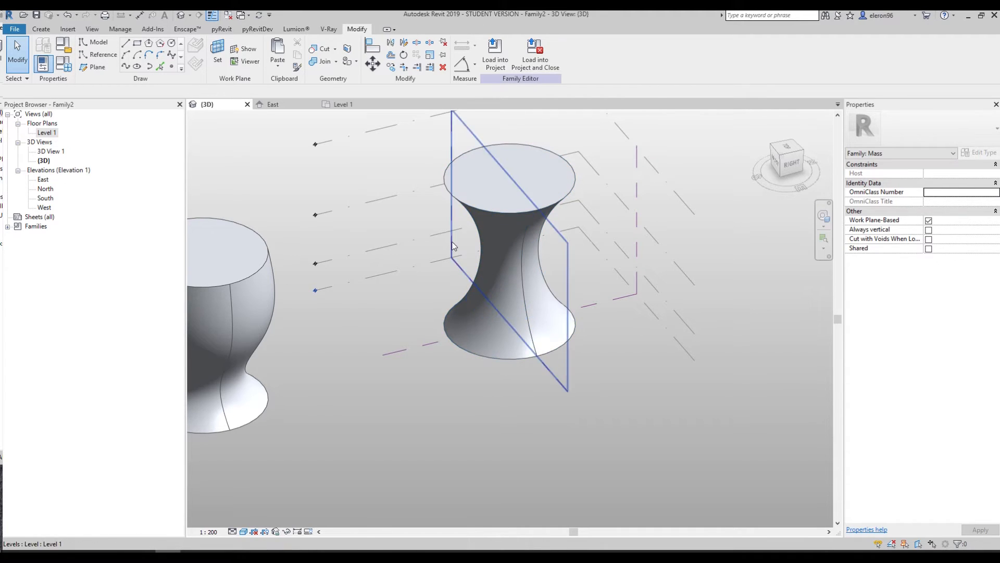
{"action": "left_click", "coordinate": [505, 336]}
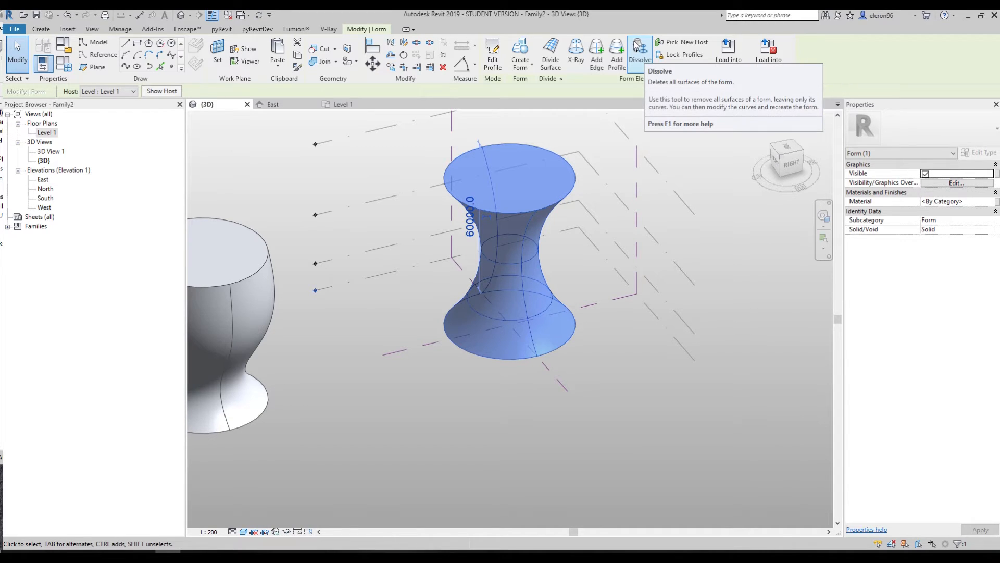
{"action": "left_click", "coordinate": [646, 60]}
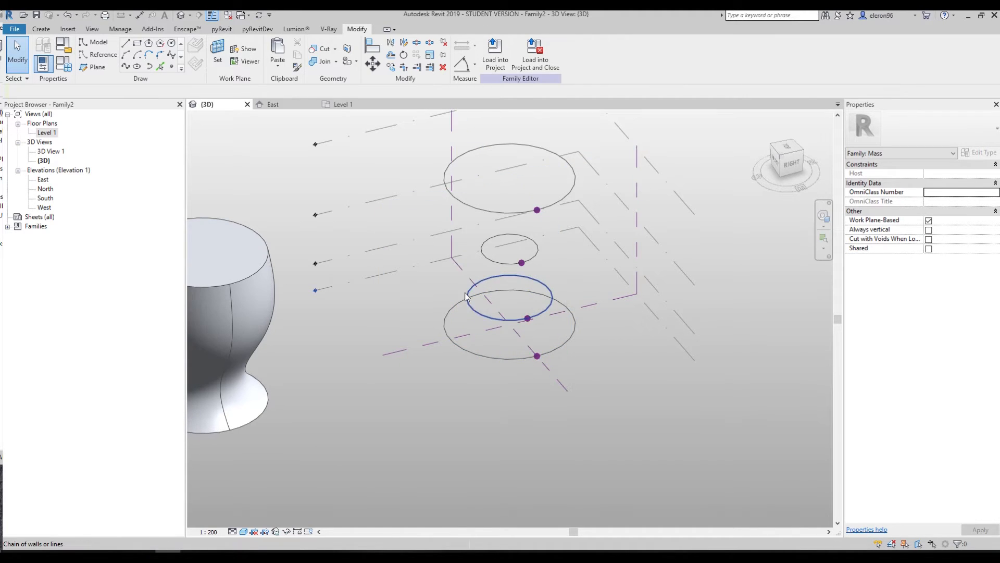
Try moving the point on the small Level 3 circle and undo the move.
{"action": "left_click_drag", "start_coordinate": [521, 263], "coordinate": [516, 278]}
{"action": "key", "text": "ctrl+z"}
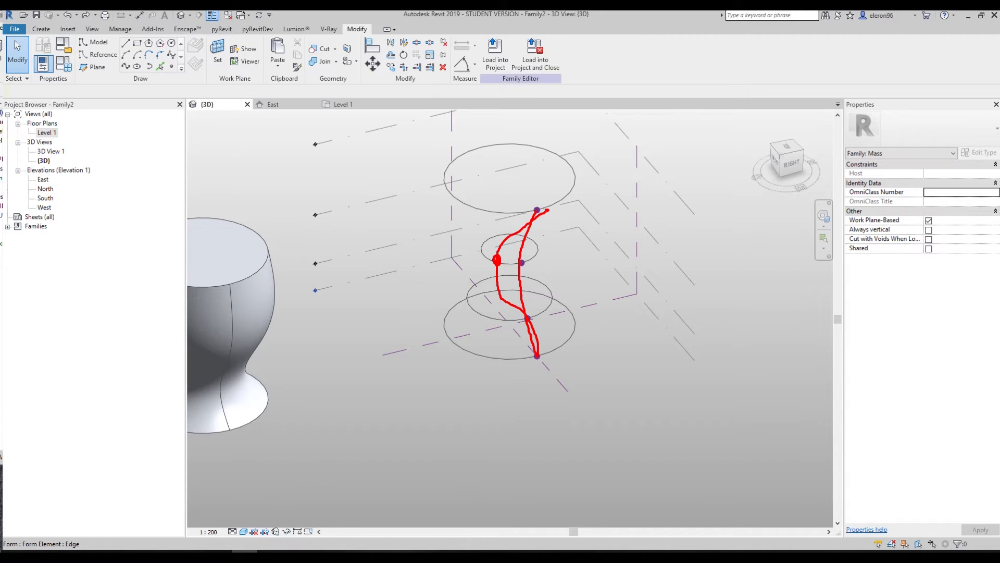
{"action": "key", "text": "Escape"}
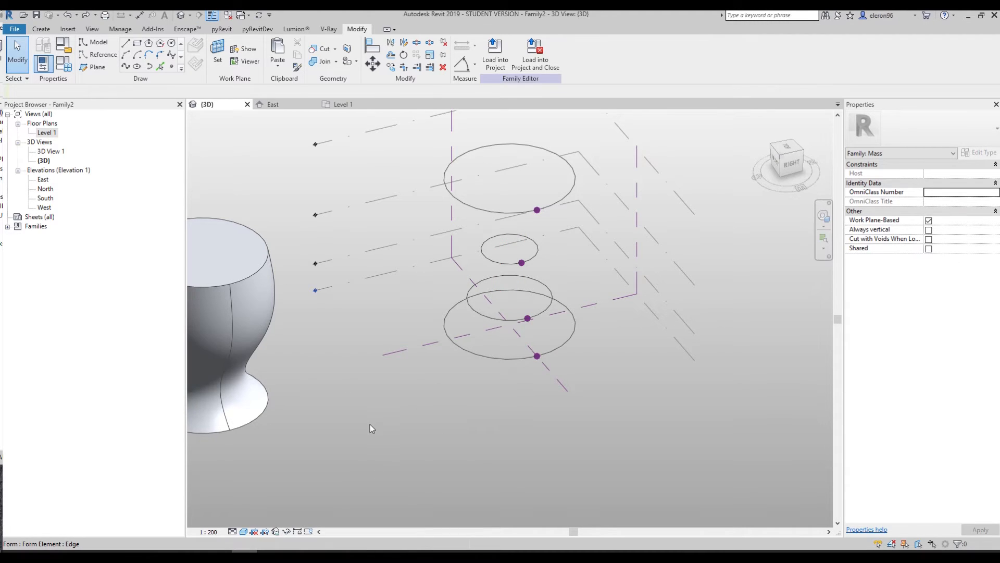
Create a new floor plan view for Level 3.
{"action": "scroll", "coordinate": [370, 425], "scroll_direction": "down", "scroll_amount": 2}
{"action": "scroll", "coordinate": [329, 467], "scroll_direction": "up", "scroll_amount": 1}
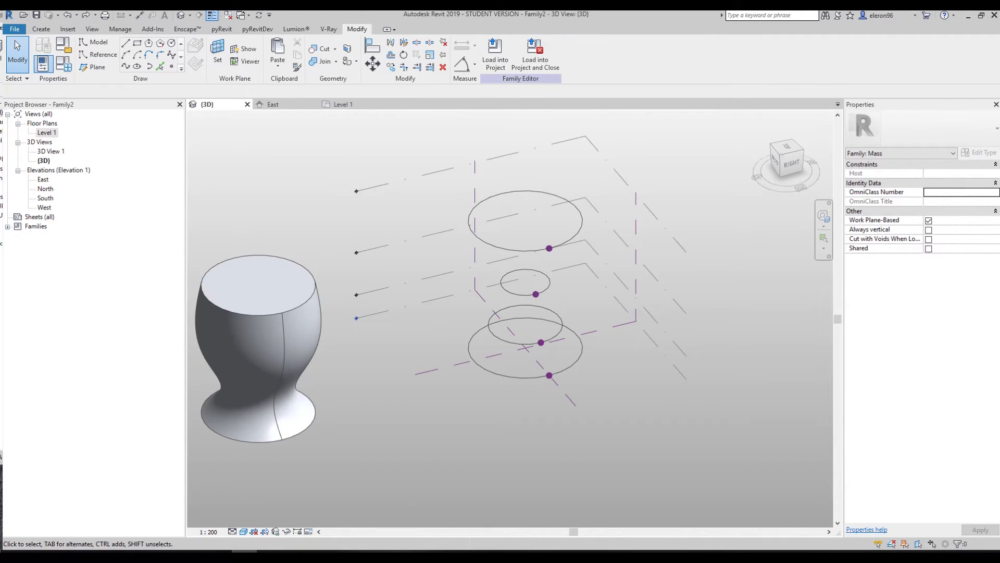
{"action": "left_click", "coordinate": [40, 29]}
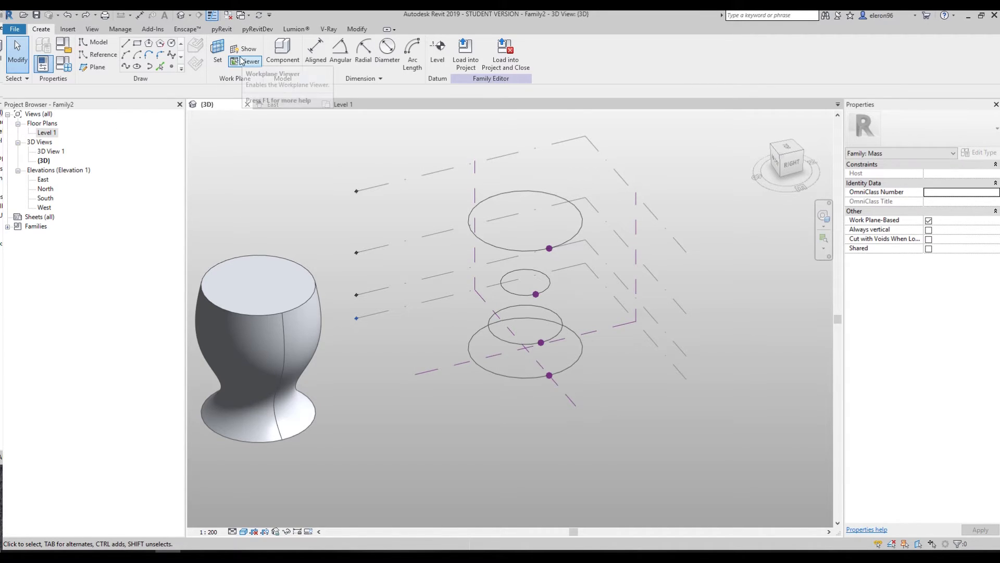
{"action": "left_click", "coordinate": [93, 29]}
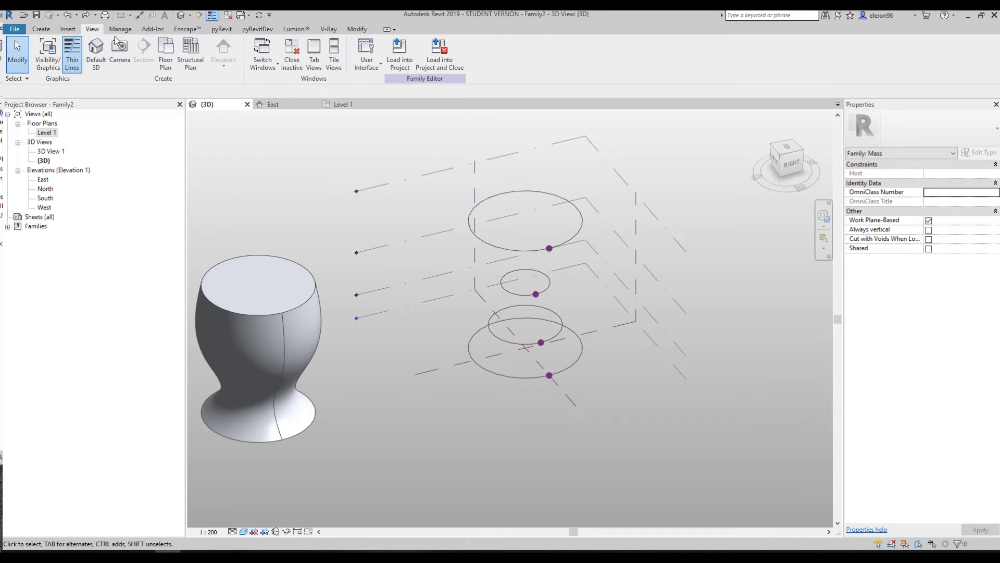
{"action": "left_click", "coordinate": [165, 52]}
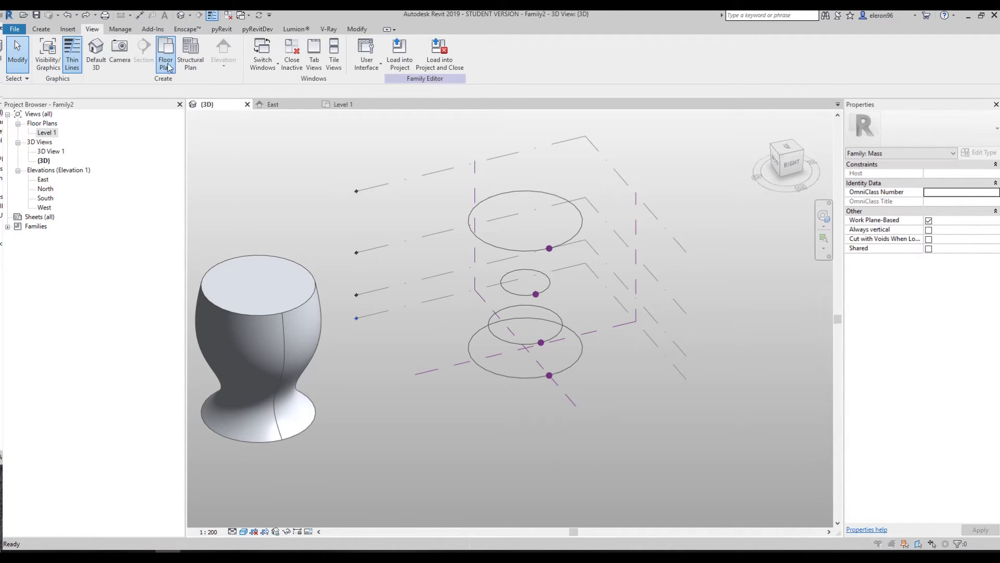
{"action": "left_click", "coordinate": [450, 247]}
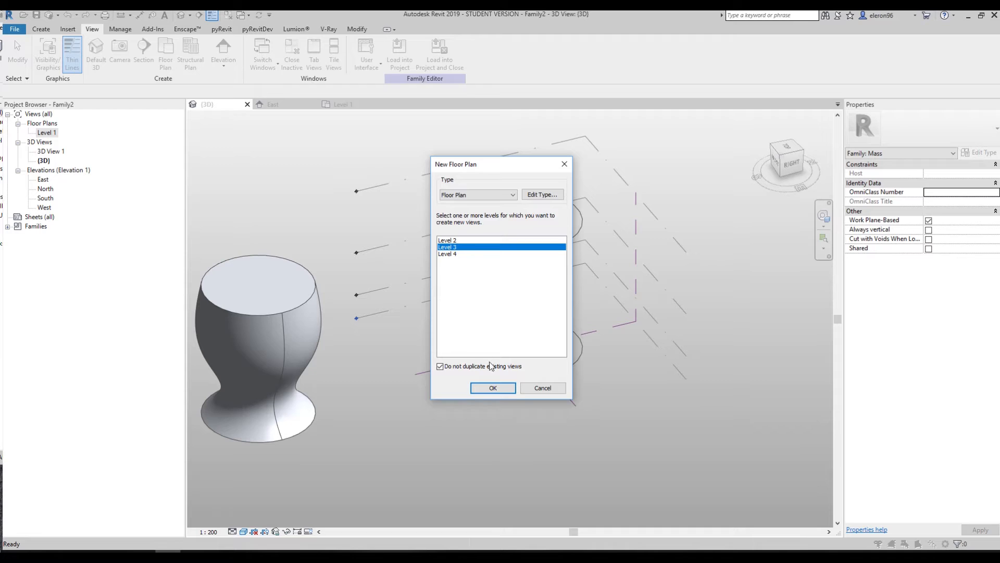
{"action": "left_click", "coordinate": [487, 390]}
Delete the circle in the Level 3 floor plan.
{"action": "scroll", "coordinate": [558, 370], "scroll_direction": "down", "scroll_amount": 2}
{"action": "scroll", "coordinate": [539, 284], "scroll_direction": "up", "scroll_amount": 8}
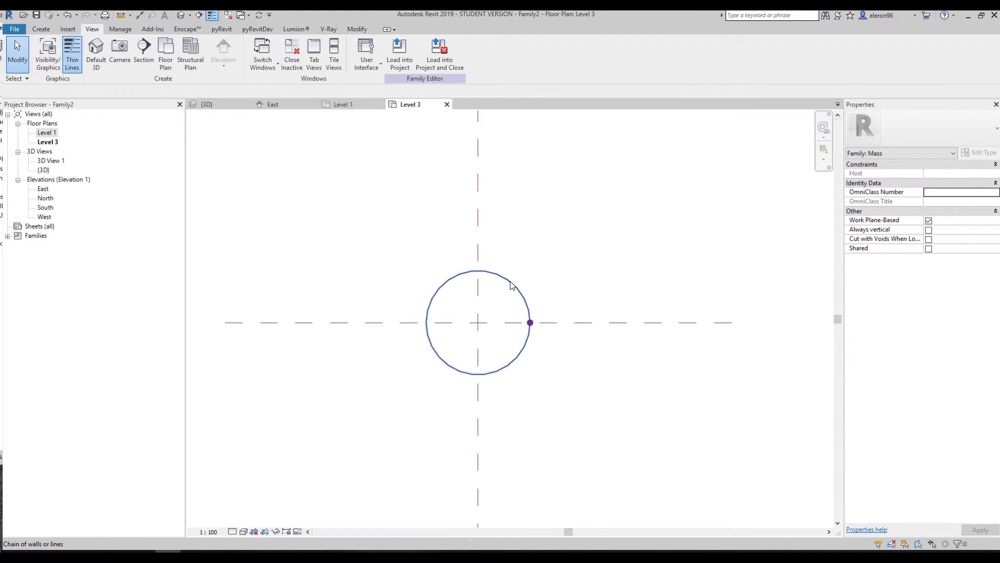
{"action": "left_click", "coordinate": [468, 349]}
{"action": "key", "text": "Delete"}
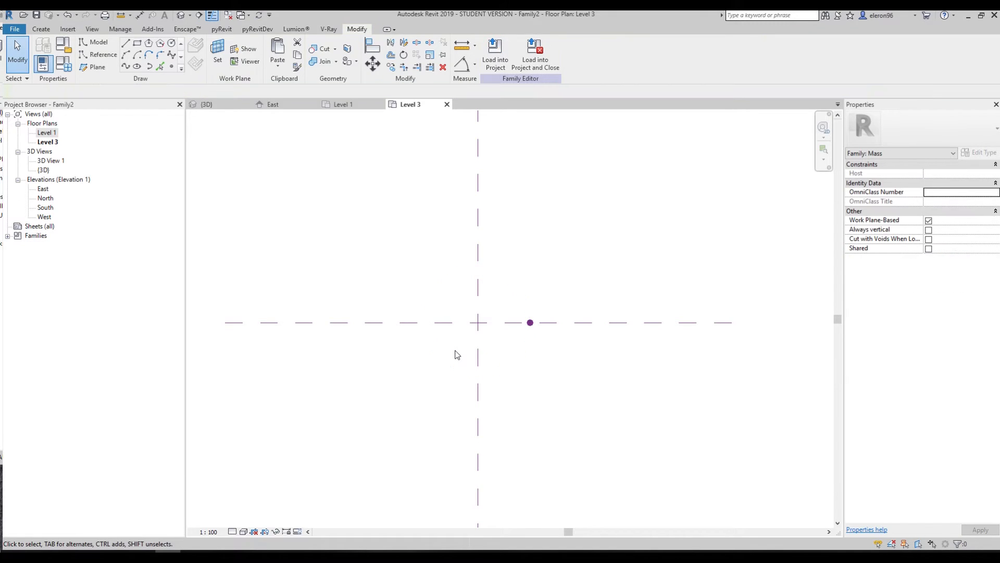
Draw a 3-sided polygon on Level 3, centred on the reference plane intersection, with its horizontal base about 7000 below the centre.
{"action": "left_click", "coordinate": [137, 44]}
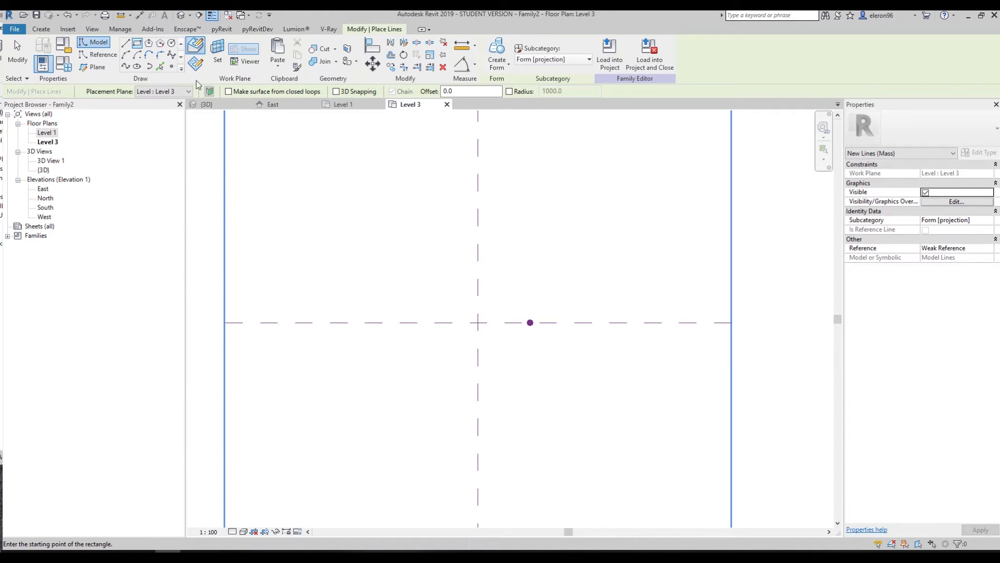
{"action": "left_click", "coordinate": [149, 44]}
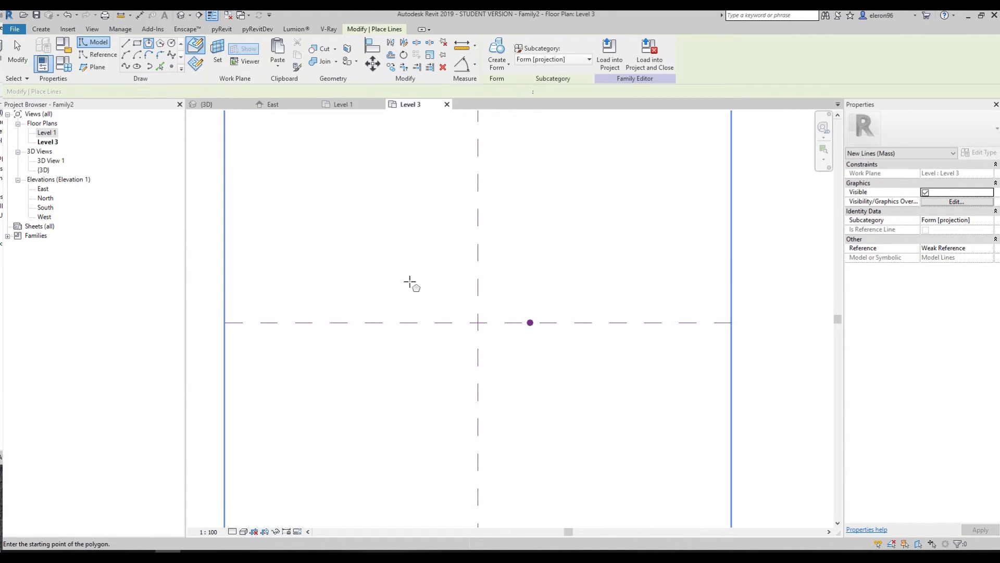
{"action": "left_click", "coordinate": [479, 323]}
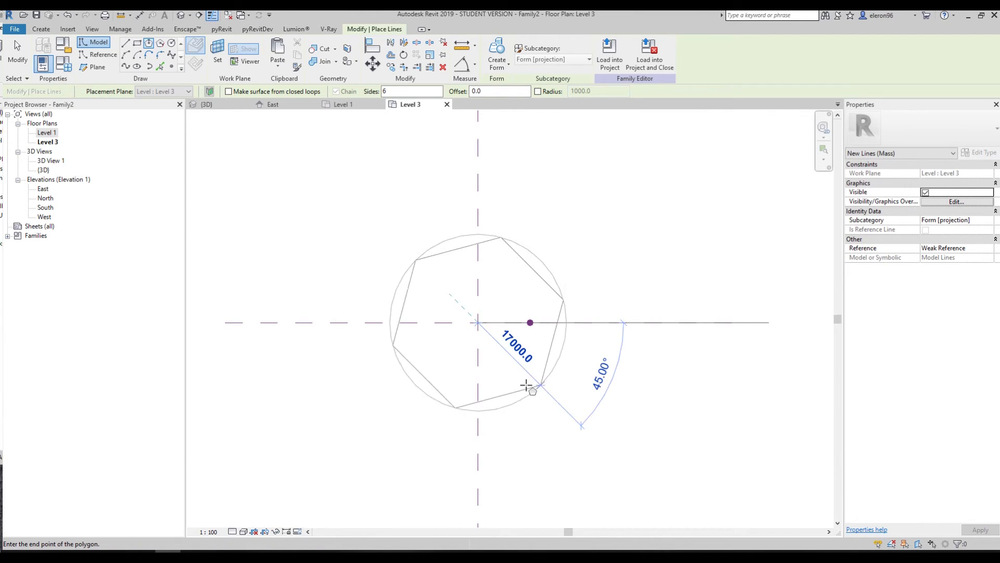
{"action": "key", "text": "Escape"}
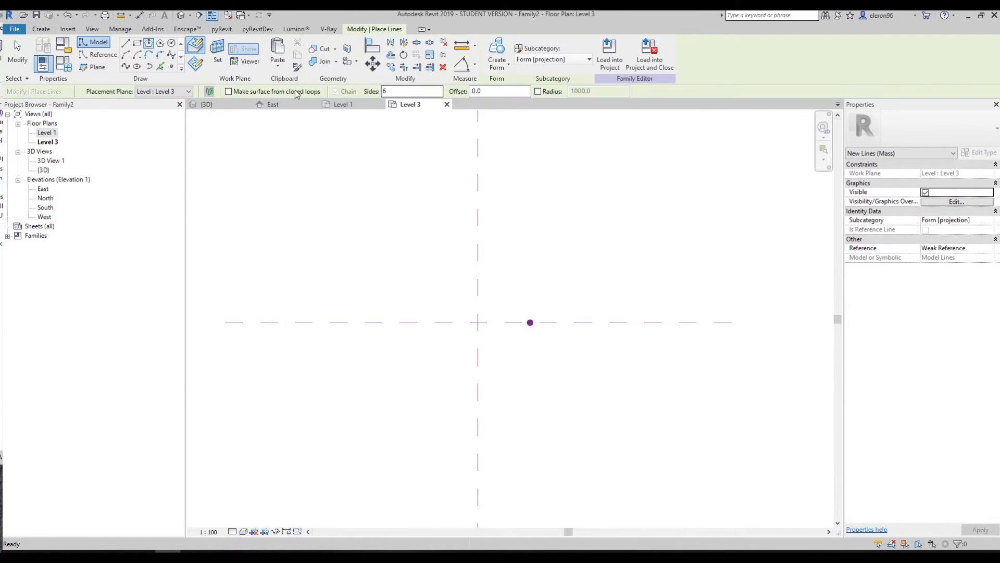
{"action": "type", "text": "3"}
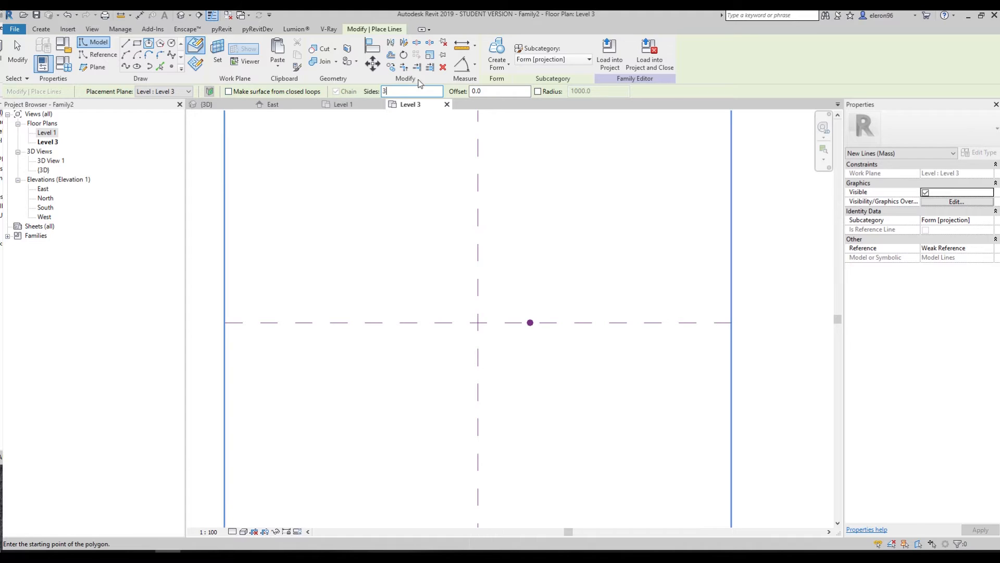
{"action": "left_click", "coordinate": [478, 323]}
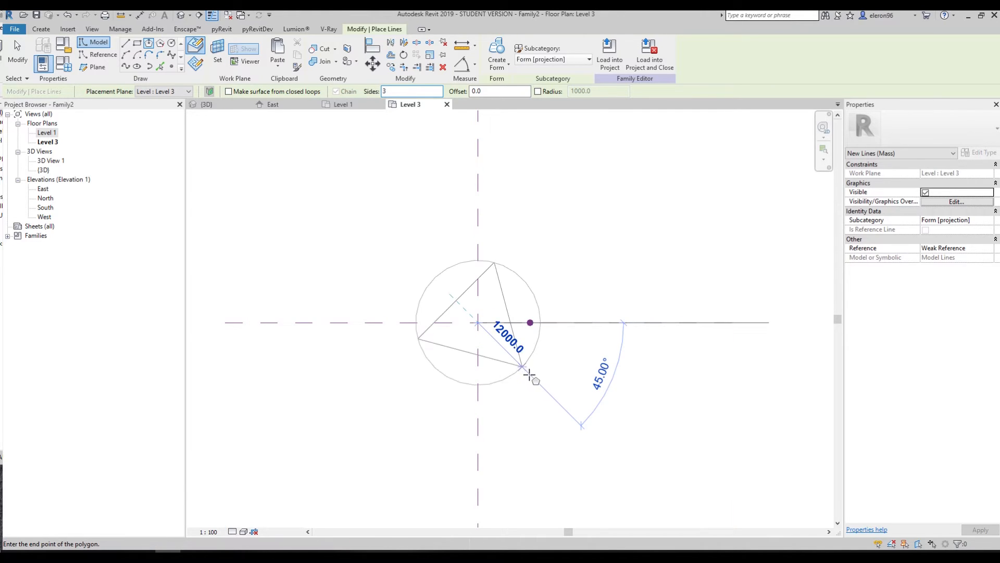
{"action": "left_click", "coordinate": [541, 358]}
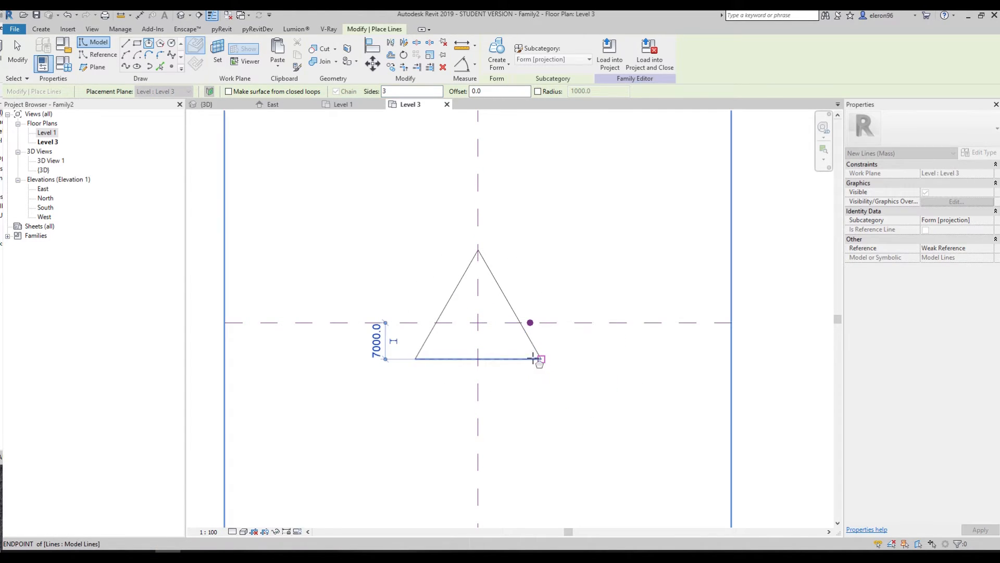
{"action": "key", "text": "Escape"}
{"action": "key", "text": "Escape"}
Try creating one form from the three circles and the Level 3 triangle in the 3D view, and undo the attempt.
{"action": "left_click", "coordinate": [206, 105]}
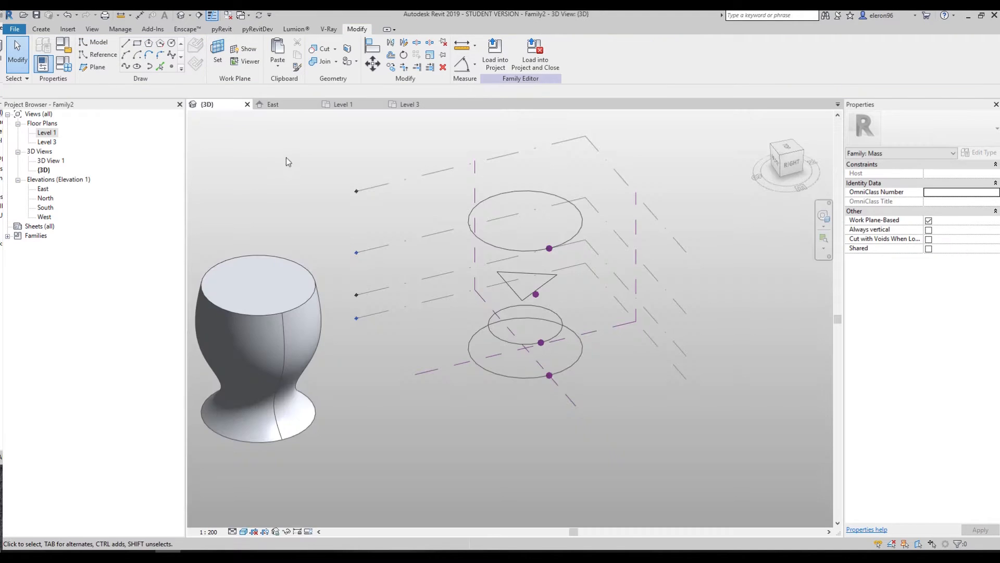
{"action": "mouse_move", "coordinate": [579, 377]}
{"action": "middle_mouse_down", "text": "shift"}
{"action": "mouse_move", "coordinate": [594, 355]}
{"action": "mouse_move", "coordinate": [500, 283]}
{"action": "mouse_move", "coordinate": [641, 290]}
{"action": "middle_mouse_up", "text": "shift"}
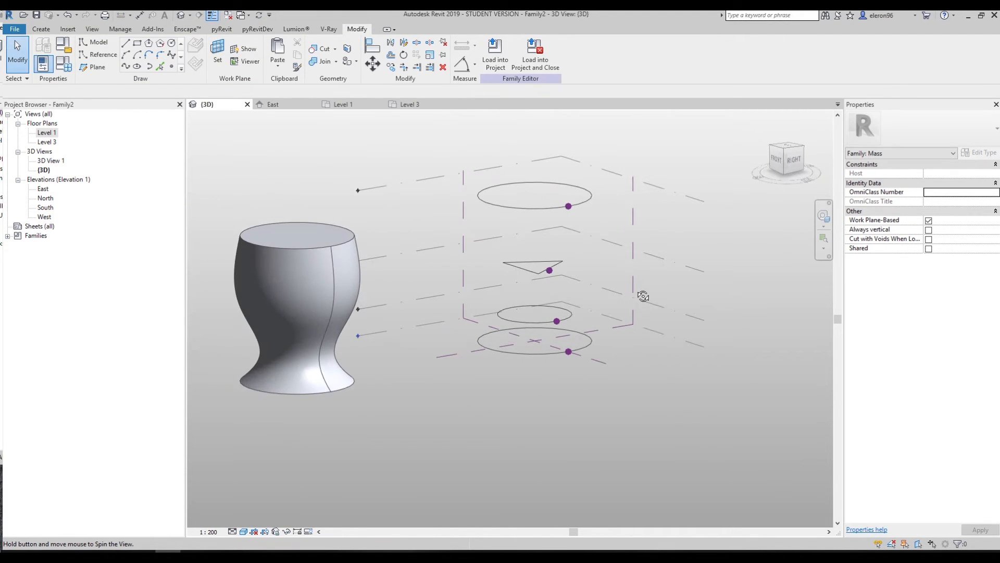
{"action": "left_click", "coordinate": [526, 354]}
{"action": "left_click", "coordinate": [524, 321], "text": "ctrl"}
{"action": "left_click", "coordinate": [524, 272], "text": "ctrl"}
{"action": "left_click", "coordinate": [518, 209], "text": "ctrl"}
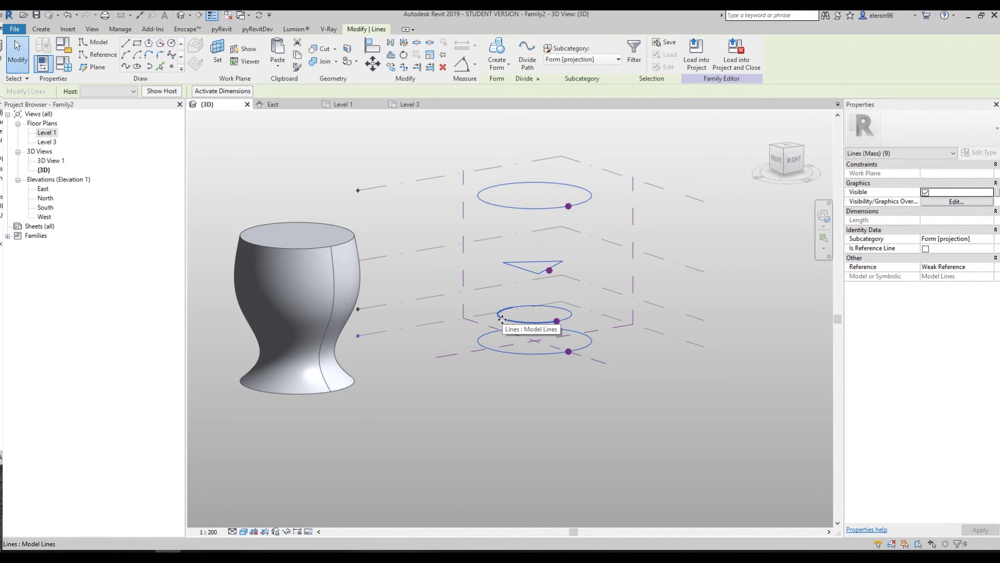
{"action": "left_click", "coordinate": [497, 50]}
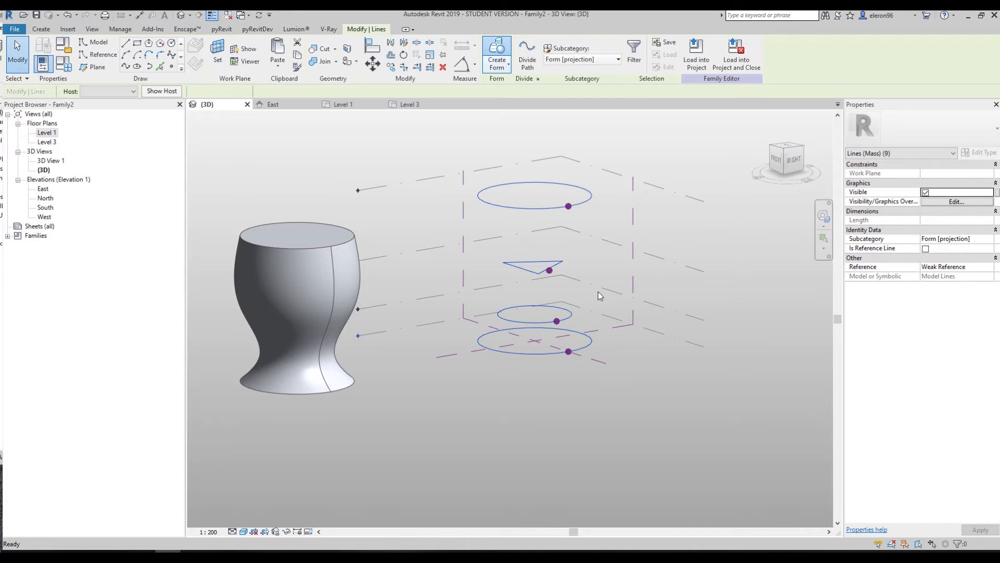
{"action": "key", "text": "Escape"}
{"action": "middle_click_drag", "start_coordinate": [692, 351], "coordinate": [638, 389], "text": "shift"}
{"action": "key", "text": "ctrl+z"}
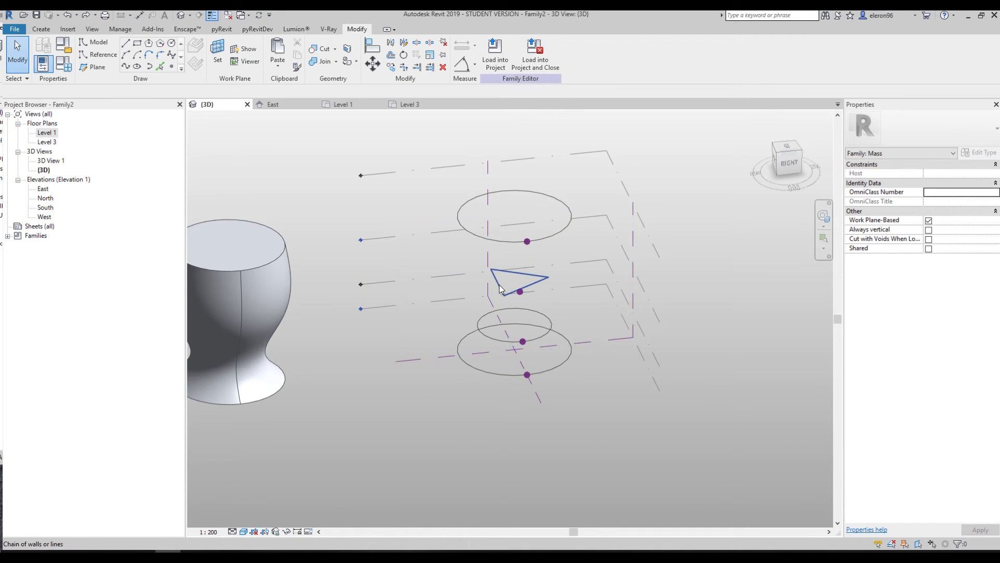
Create a form between the Level 3 triangle and the top circle.
{"action": "left_click", "coordinate": [489, 297]}
{"action": "left_click", "coordinate": [473, 233], "text": "ctrl"}
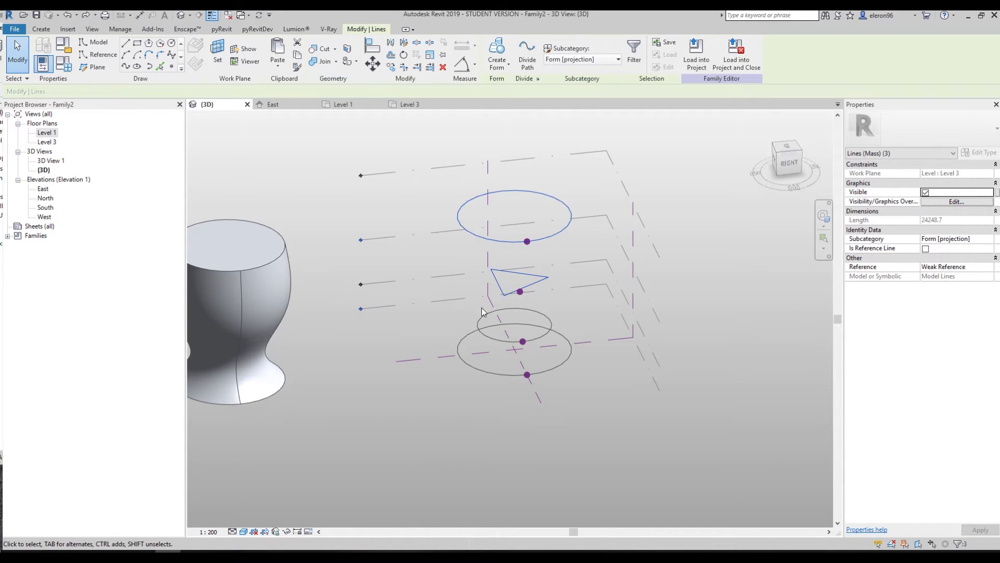
{"action": "left_click", "coordinate": [514, 63]}
{"action": "left_click", "coordinate": [699, 286]}
{"action": "middle_click_drag", "start_coordinate": [699, 286], "coordinate": [623, 160], "text": "shift"}
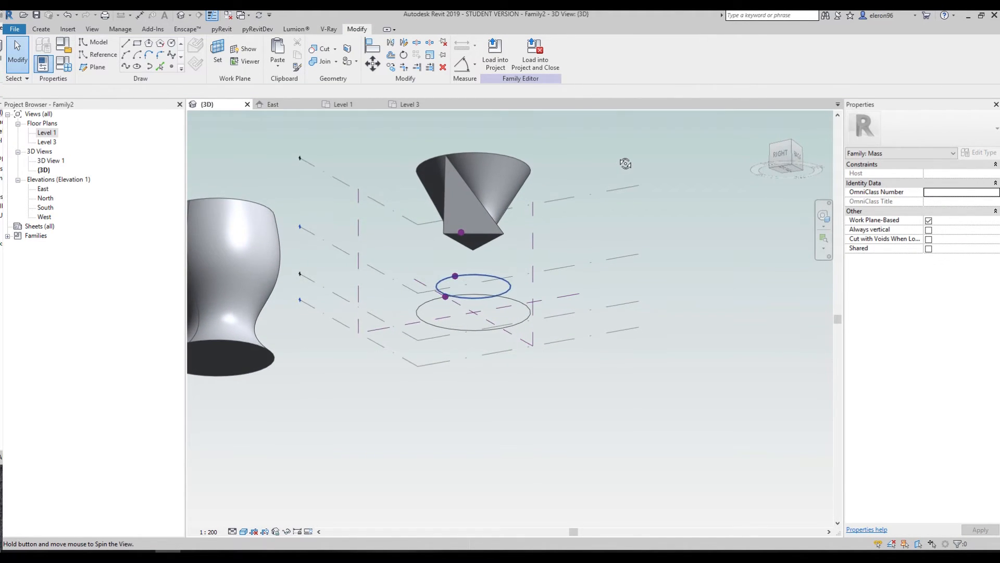
Try extending the form from its triangular bottom face to the small circle below, and undo back to the separate profiles.
{"action": "left_click", "coordinate": [476, 243]}
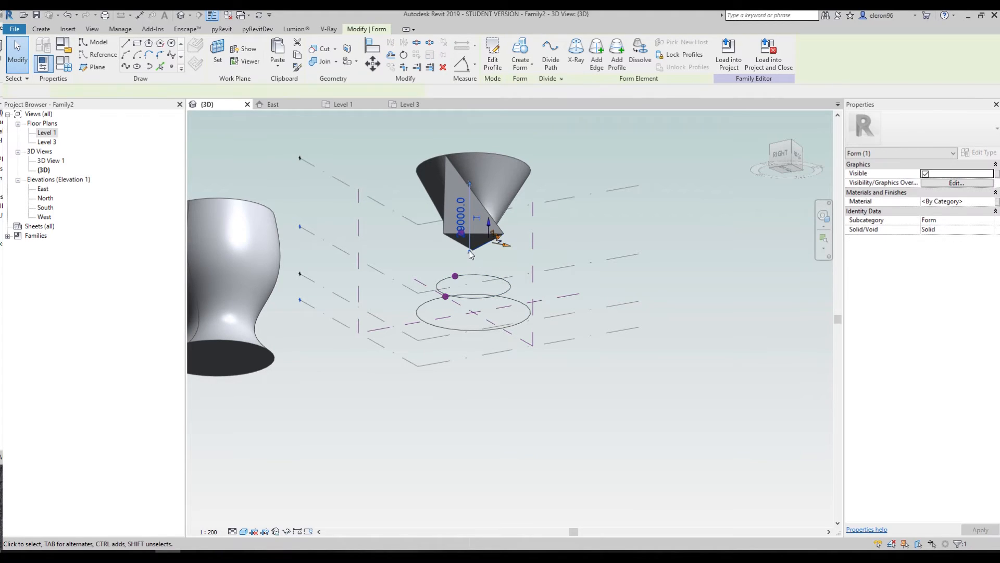
{"action": "key", "text": "Escape"}
{"action": "left_click", "coordinate": [480, 276]}
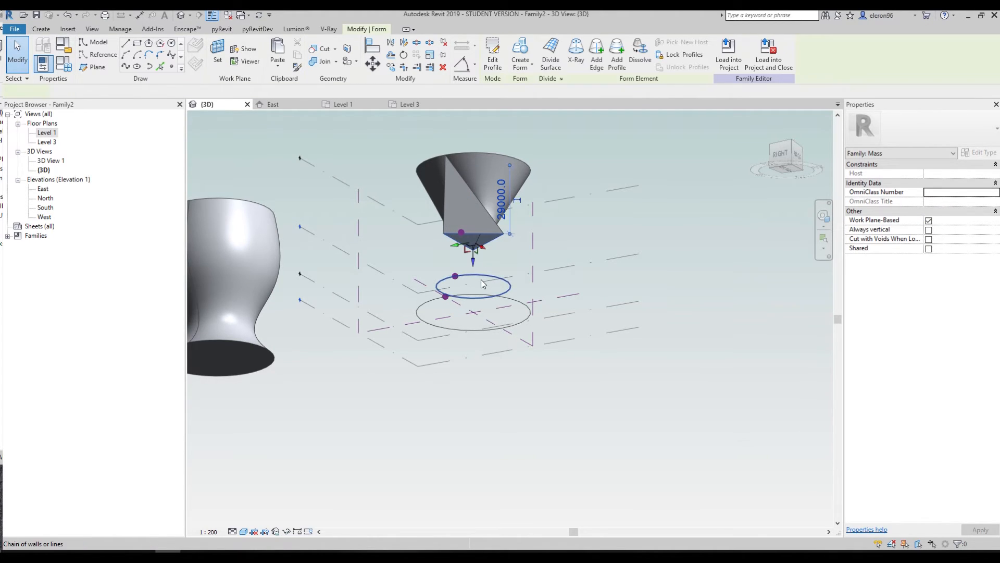
{"action": "left_click", "coordinate": [496, 55]}
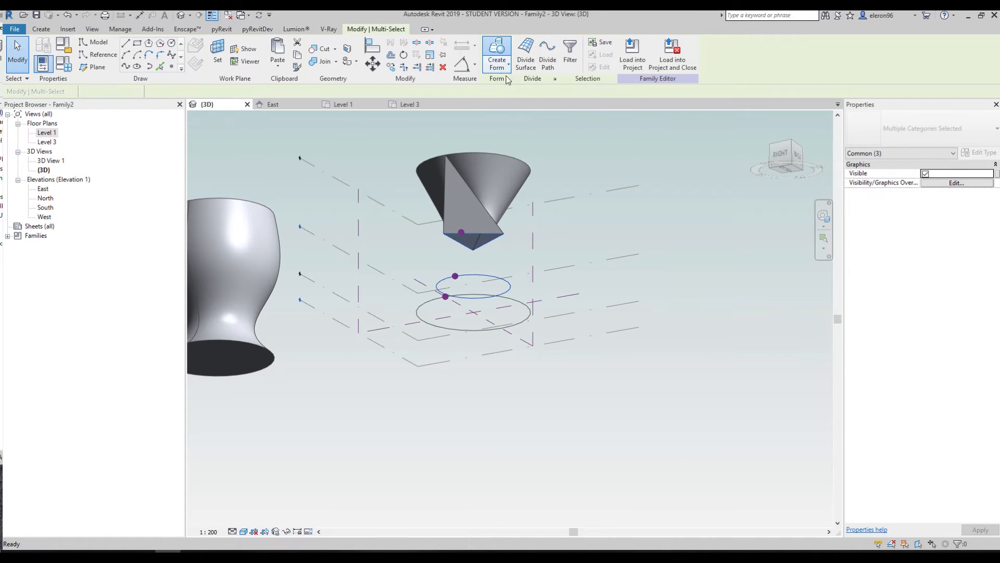
{"action": "middle_click_drag", "start_coordinate": [575, 270], "coordinate": [517, 375], "text": "shift"}
{"action": "key", "text": "ctrl+z"}
{"action": "key", "text": "ctrl+z"}
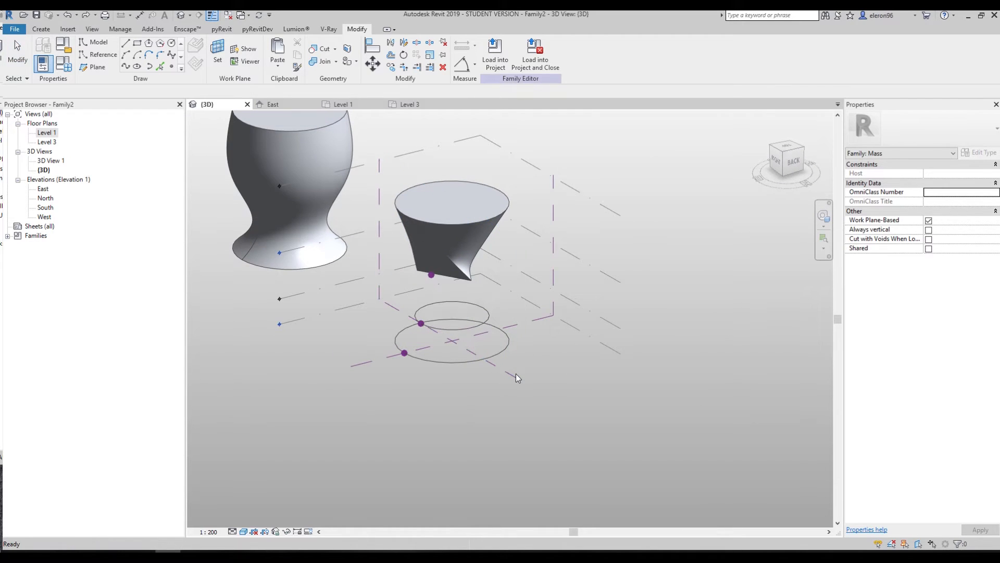
{"action": "key", "text": "ctrl+z"}
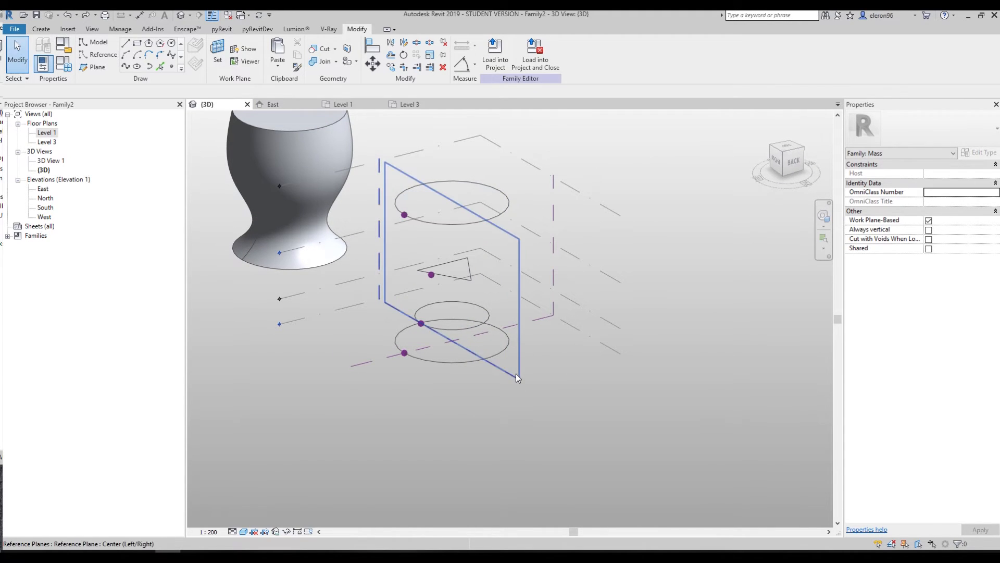
Delete the triangle and draw a 4-sided polygon on Level 3, centred on the reference plane intersection, with a 10000 radius at 45°.
{"action": "left_click", "coordinate": [441, 277]}
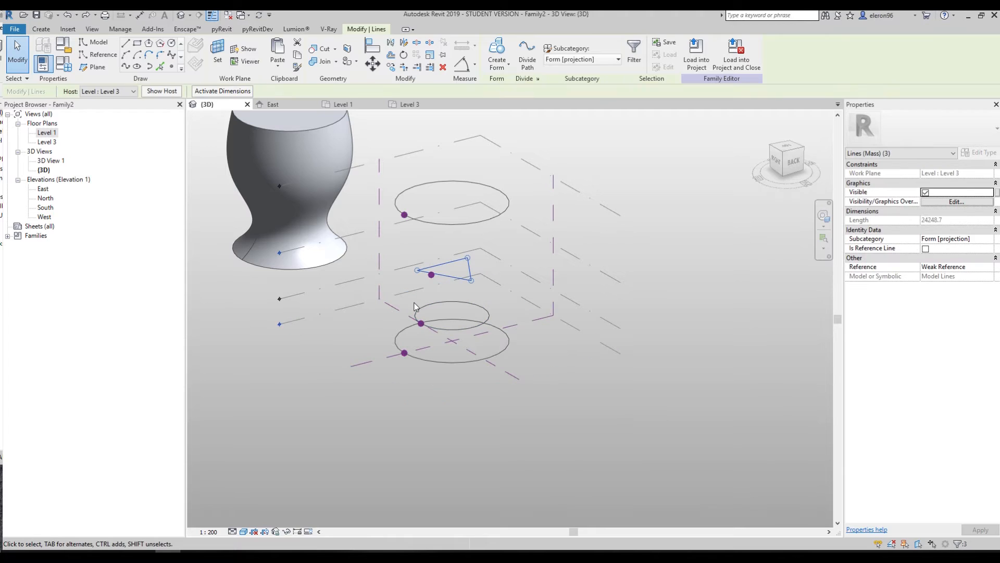
{"action": "key", "text": "Delete"}
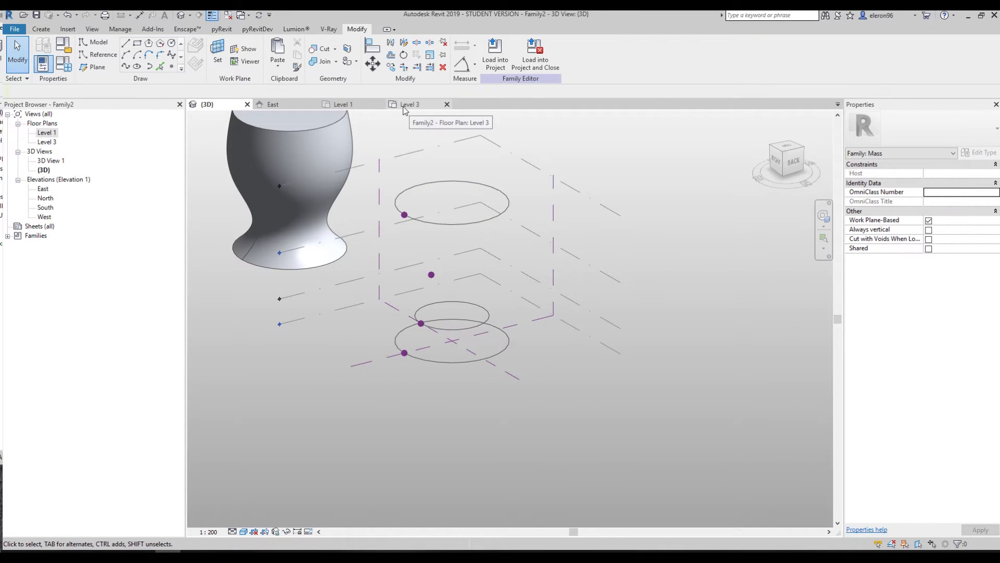
{"action": "left_click", "coordinate": [342, 107]}
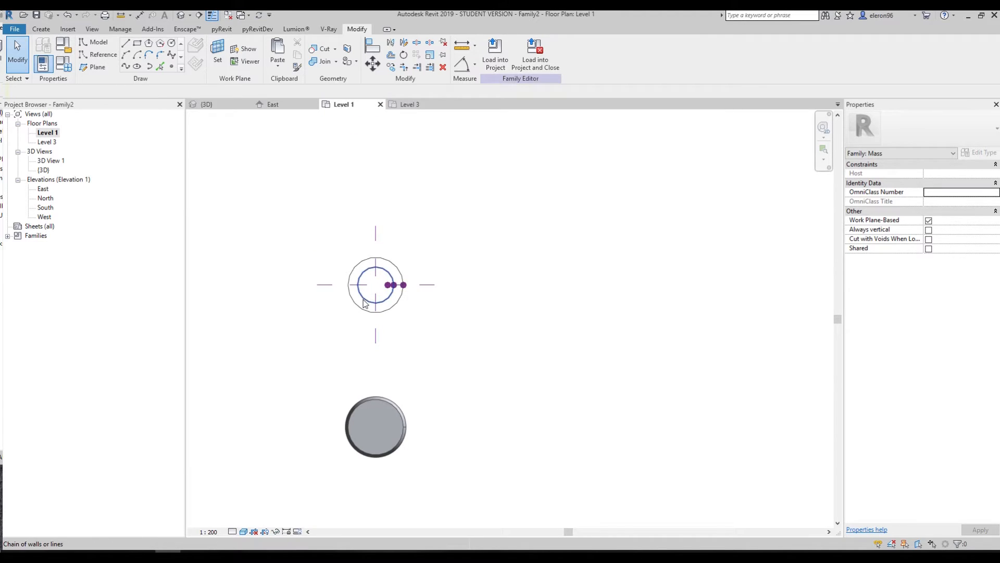
{"action": "scroll", "coordinate": [373, 286], "scroll_direction": "up", "scroll_amount": 3}
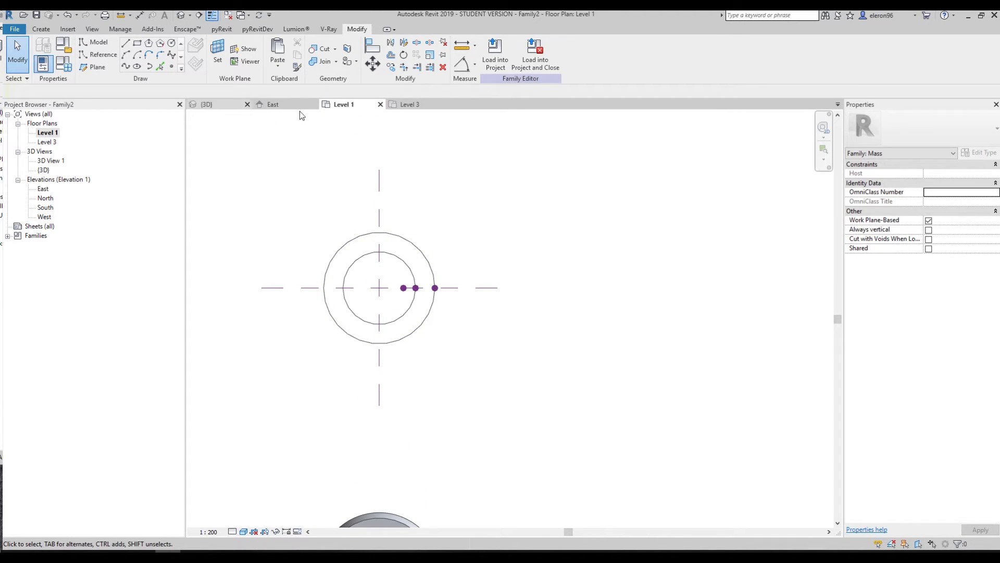
{"action": "left_click", "coordinate": [409, 105]}
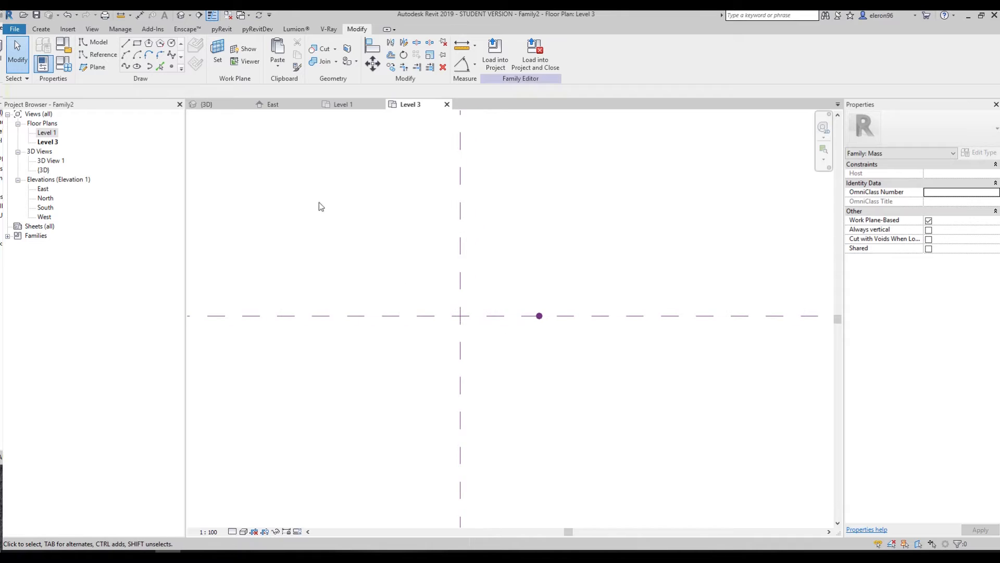
{"action": "left_click", "coordinate": [149, 48]}
{"action": "double_click", "coordinate": [399, 92]}
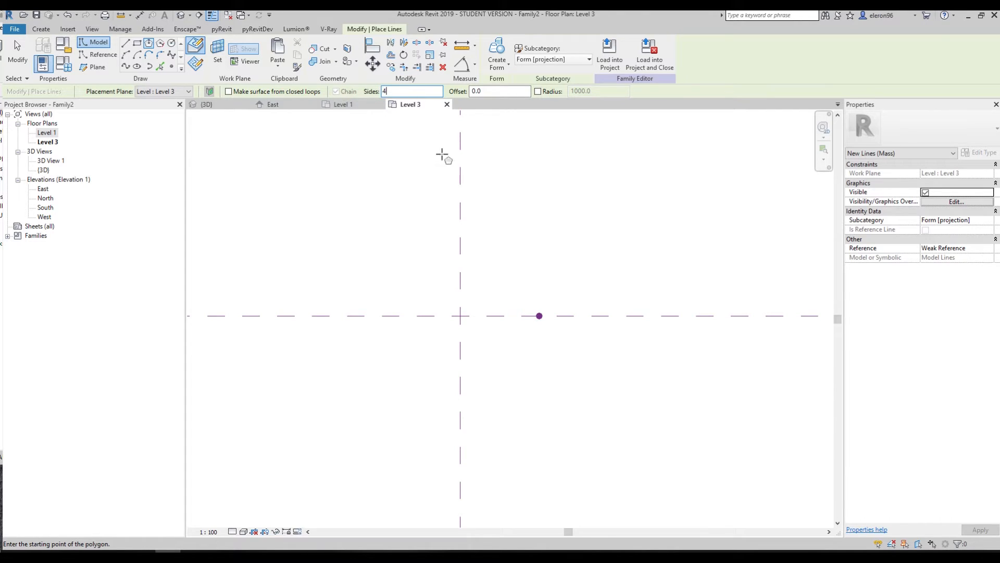
{"action": "left_click", "coordinate": [460, 316]}
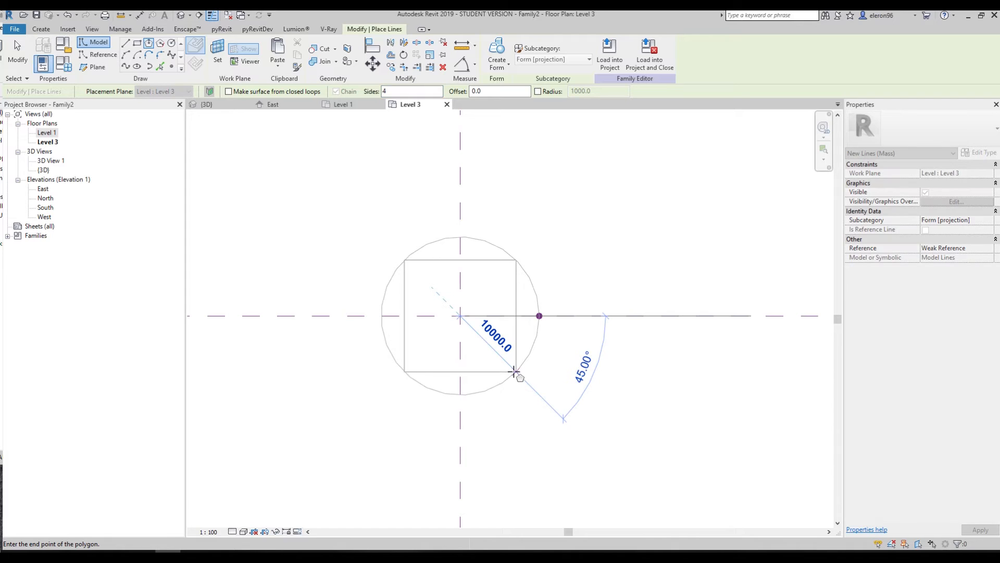
{"action": "left_click", "coordinate": [515, 371]}
{"action": "key", "text": "Escape"}
{"action": "key", "text": "Escape"}
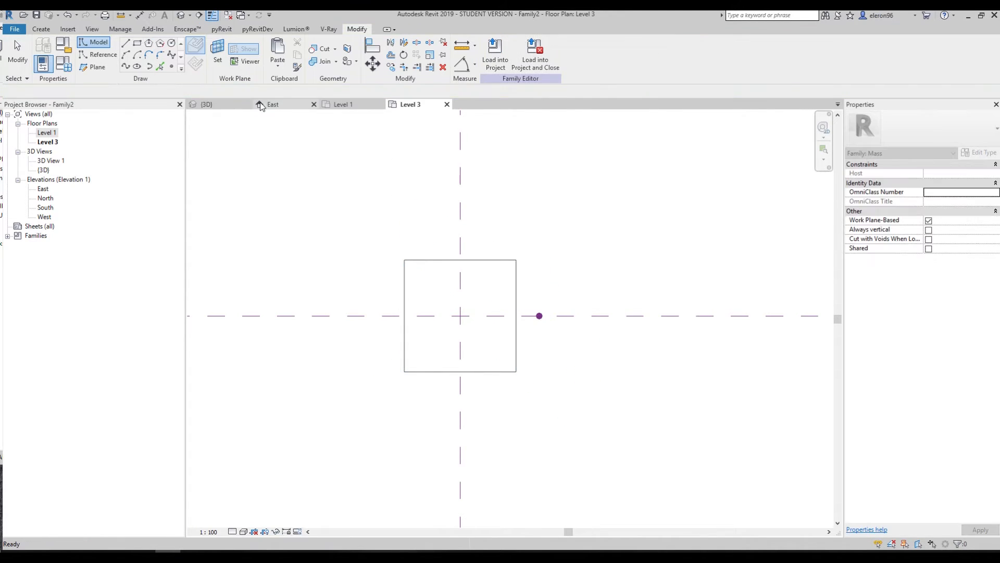
Create a single form in the 3D view from the top circle, the Level 3 square, the small circle and the base circle.
{"action": "left_click", "coordinate": [194, 104]}
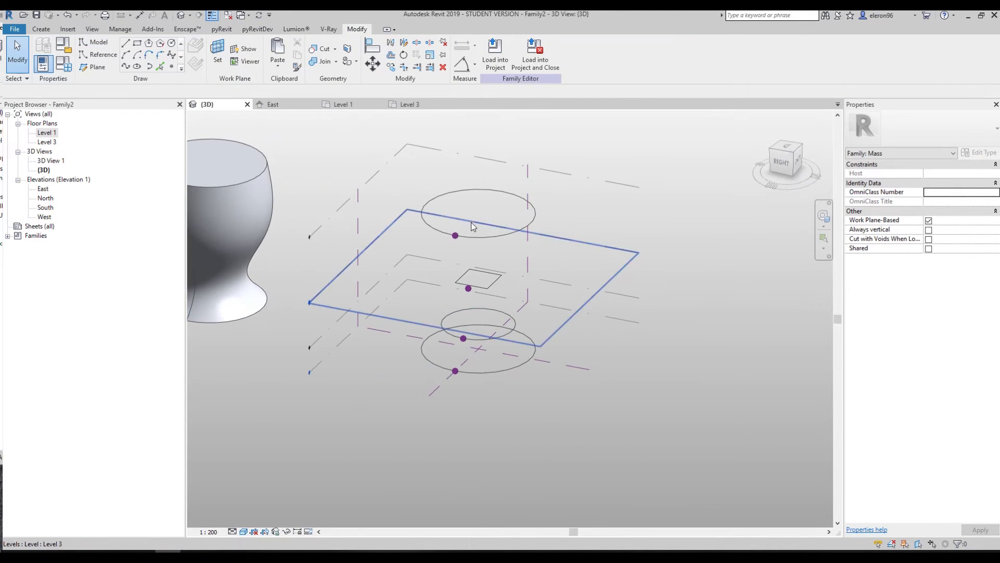
{"action": "left_click", "coordinate": [476, 238]}
{"action": "left_click", "coordinate": [483, 282], "text": "ctrl"}
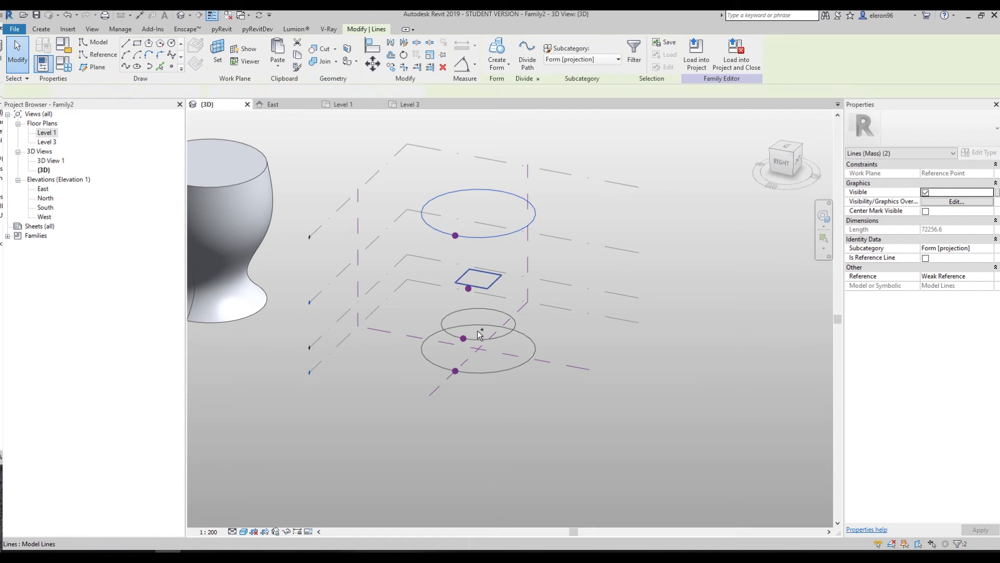
{"action": "left_click", "coordinate": [479, 341], "text": "ctrl"}
{"action": "left_click", "coordinate": [483, 374], "text": "ctrl"}
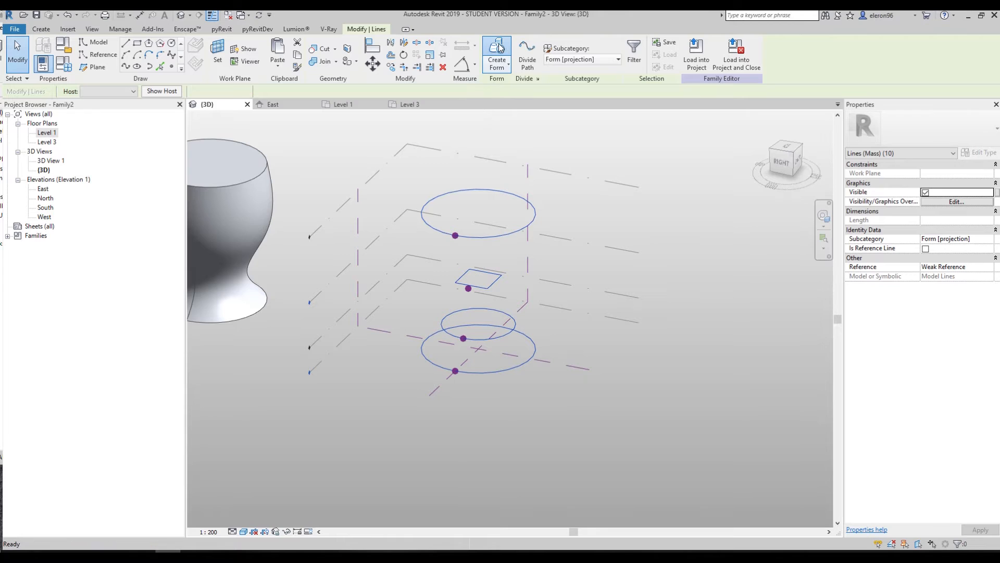
{"action": "middle_click_drag", "start_coordinate": [592, 316], "coordinate": [607, 328], "text": "shift"}
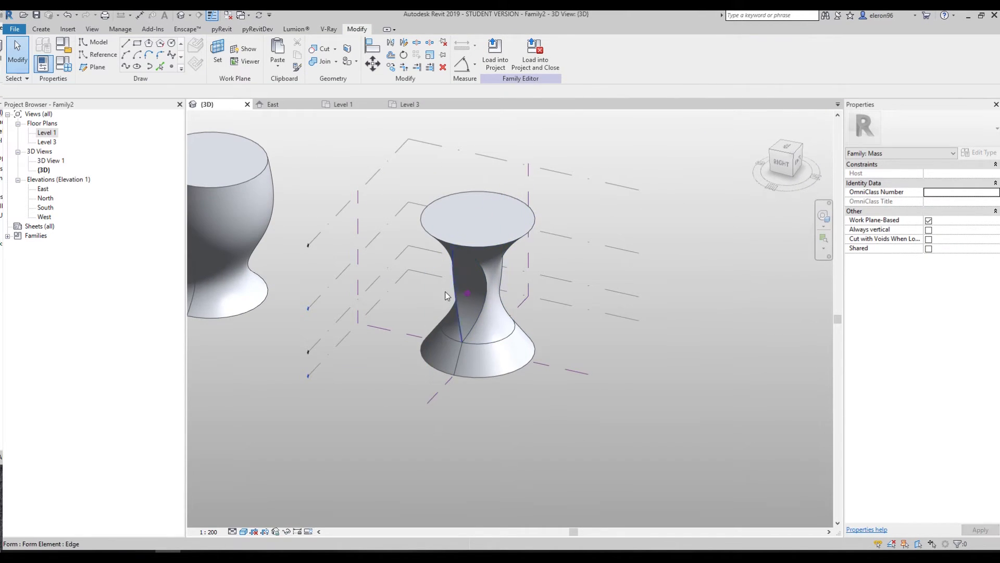
{"action": "mouse_move", "coordinate": [584, 312]}
{"action": "middle_mouse_down", "text": "shift"}
{"action": "mouse_move", "coordinate": [358, 319]}
{"action": "mouse_move", "coordinate": [453, 262]}
{"action": "mouse_move", "coordinate": [279, 272]}
{"action": "mouse_move", "coordinate": [436, 263]}
{"action": "mouse_move", "coordinate": [598, 306]}
{"action": "mouse_move", "coordinate": [603, 316]}
{"action": "middle_mouse_up", "text": "shift"}
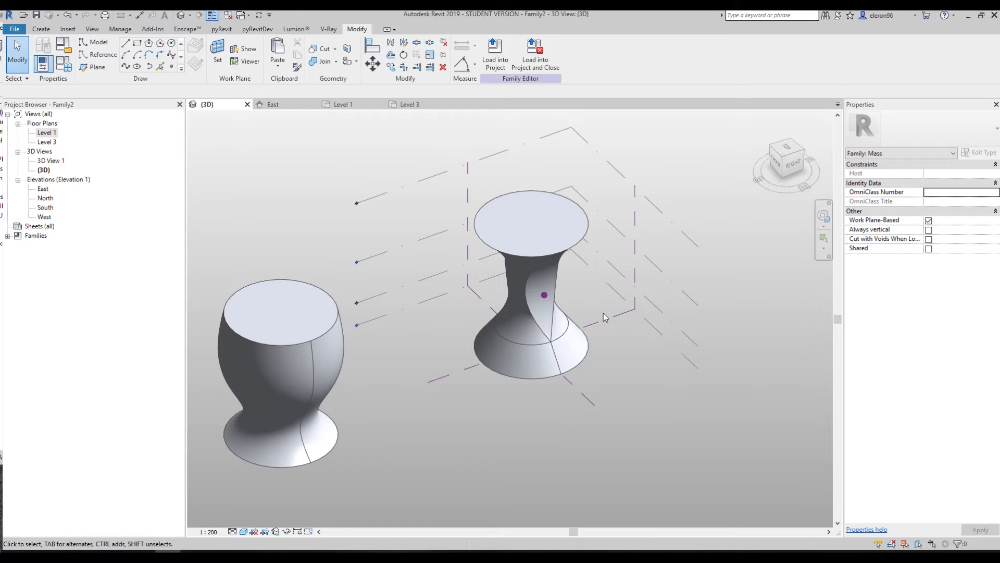
Copy the whole square-waisted form beyond the far end of the row of existing masses.
{"action": "left_click", "coordinate": [529, 363]}
{"action": "left_click", "coordinate": [555, 419]}
{"action": "key", "text": "Tab"}
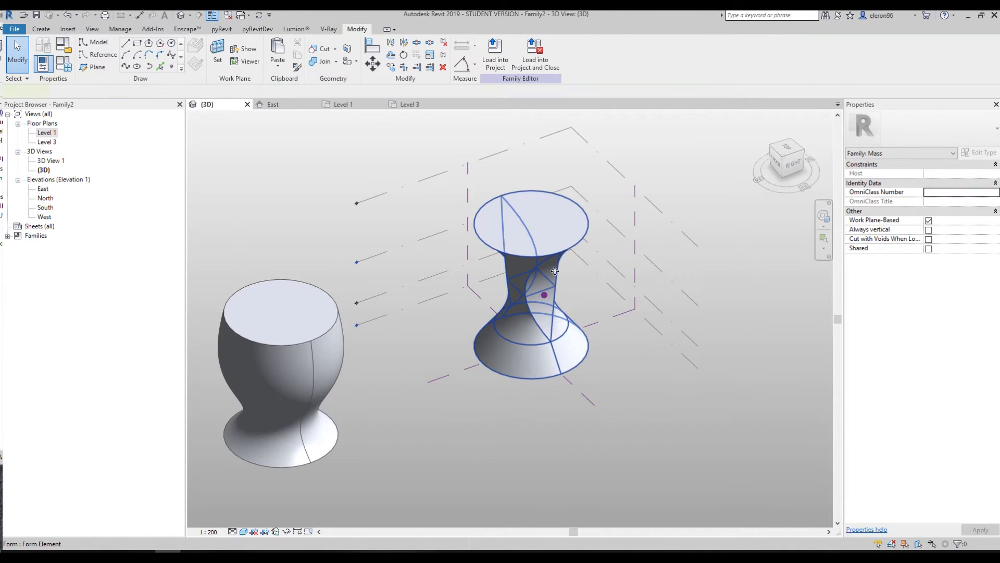
{"action": "scroll", "coordinate": [554, 271], "scroll_direction": "down", "scroll_amount": 2}
{"action": "left_click", "coordinate": [538, 308]}
{"action": "scroll", "coordinate": [538, 308], "scroll_direction": "down", "scroll_amount": 2}
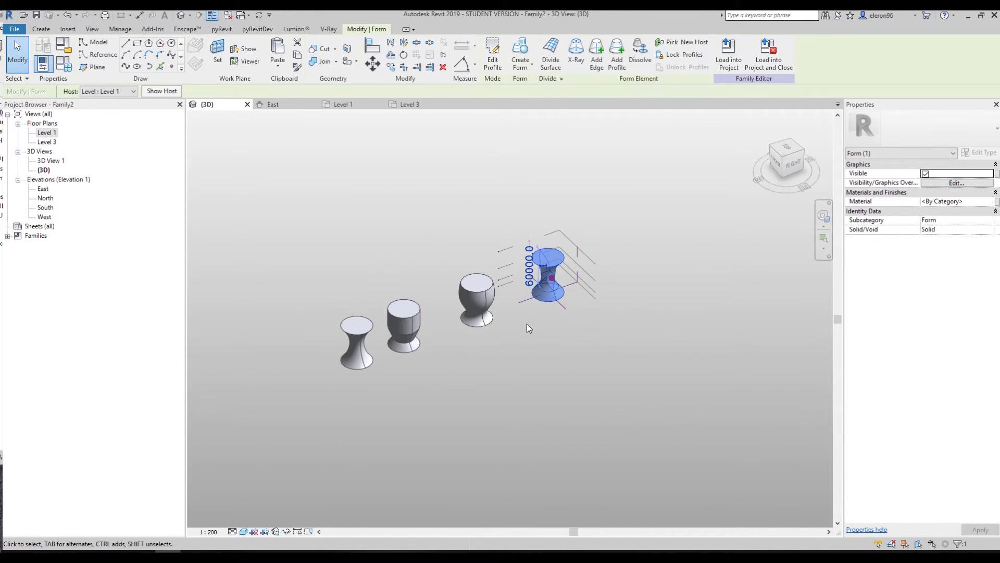
{"action": "left_click", "coordinate": [392, 66]}
{"action": "left_click", "coordinate": [588, 308]}
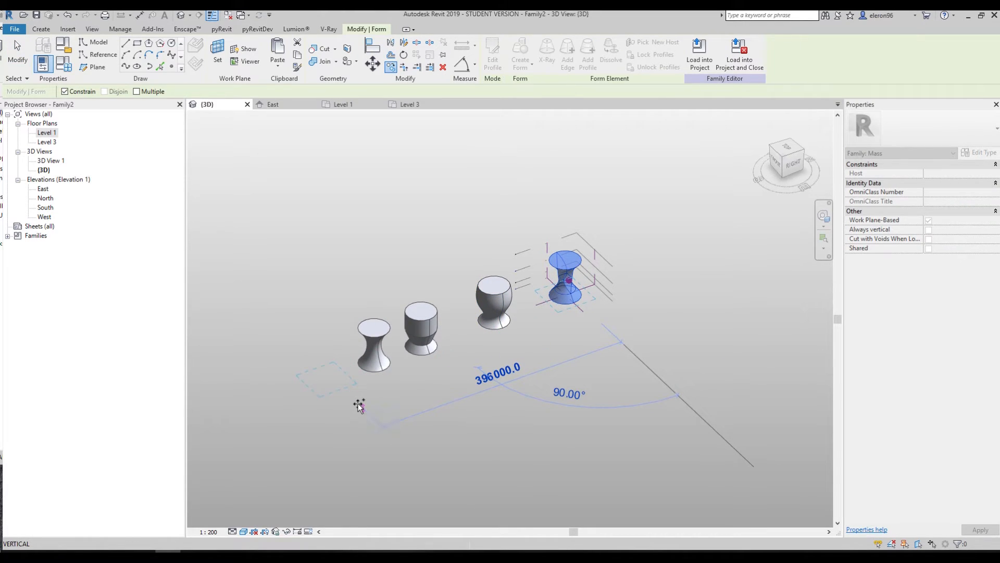
{"action": "left_click", "coordinate": [542, 394]}
{"action": "scroll", "coordinate": [574, 355], "scroll_direction": "up", "scroll_amount": 2}
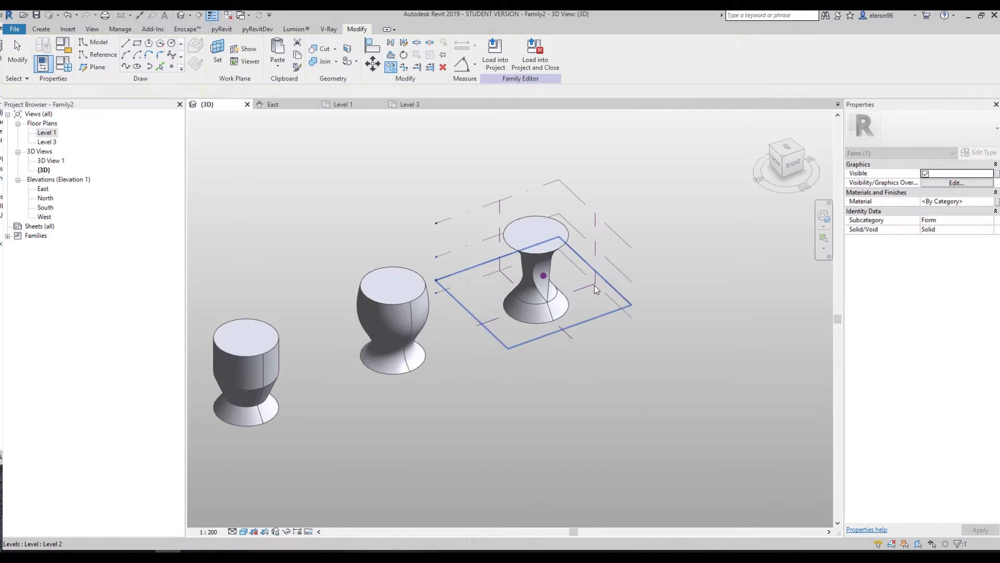
{"action": "key", "text": "Escape"}
Dissolve the original square-waisted form back into its separate profiles.
{"action": "key", "text": "Tab"}
{"action": "left_click", "coordinate": [540, 313]}
{"action": "middle_click_drag", "start_coordinate": [675, 336], "coordinate": [666, 266], "text": "shift"}
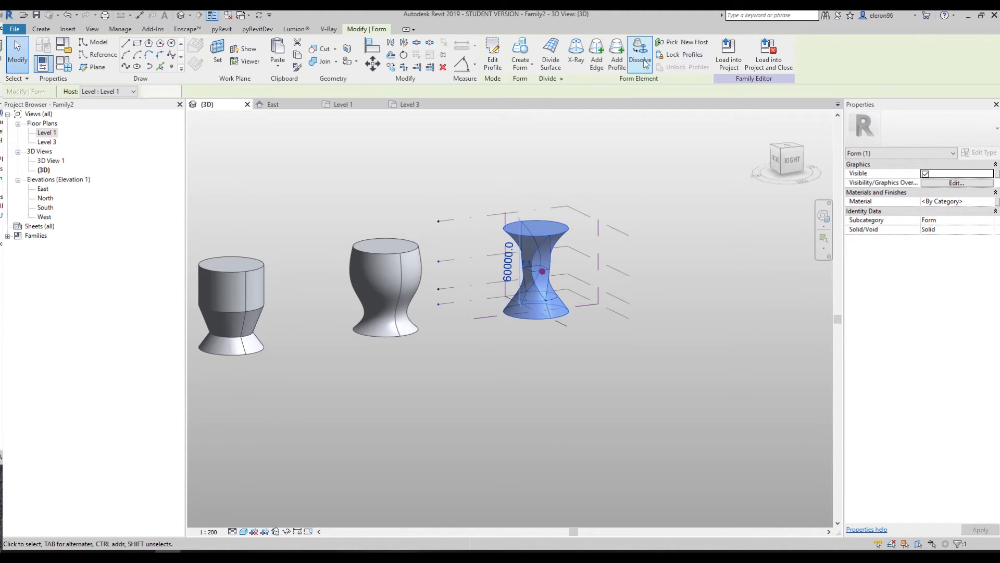
{"action": "left_click", "coordinate": [646, 61]}
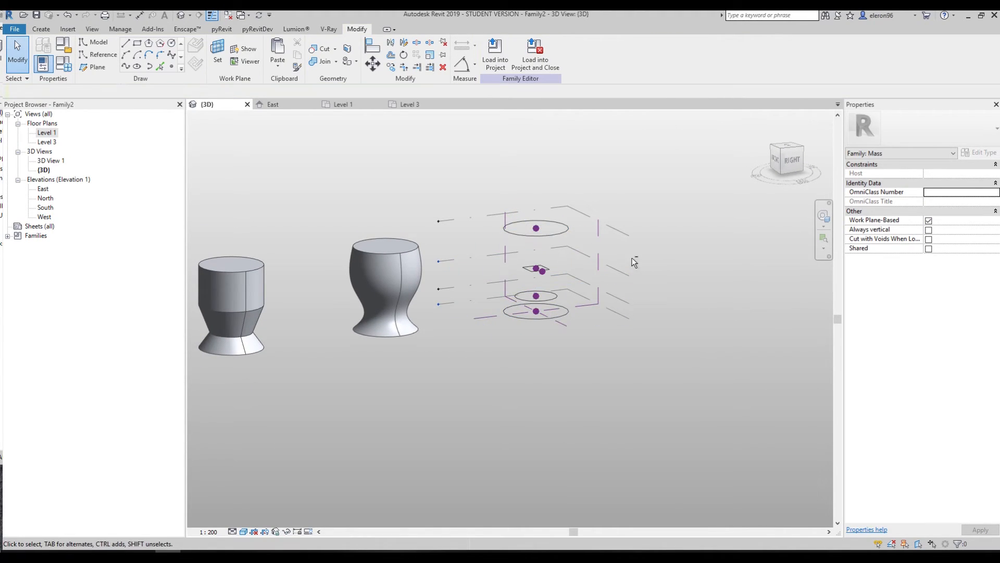
Delete the square profile on Level 3 from between the top circle and the small circle.
{"action": "scroll", "coordinate": [635, 262], "scroll_direction": "up", "scroll_amount": 5}
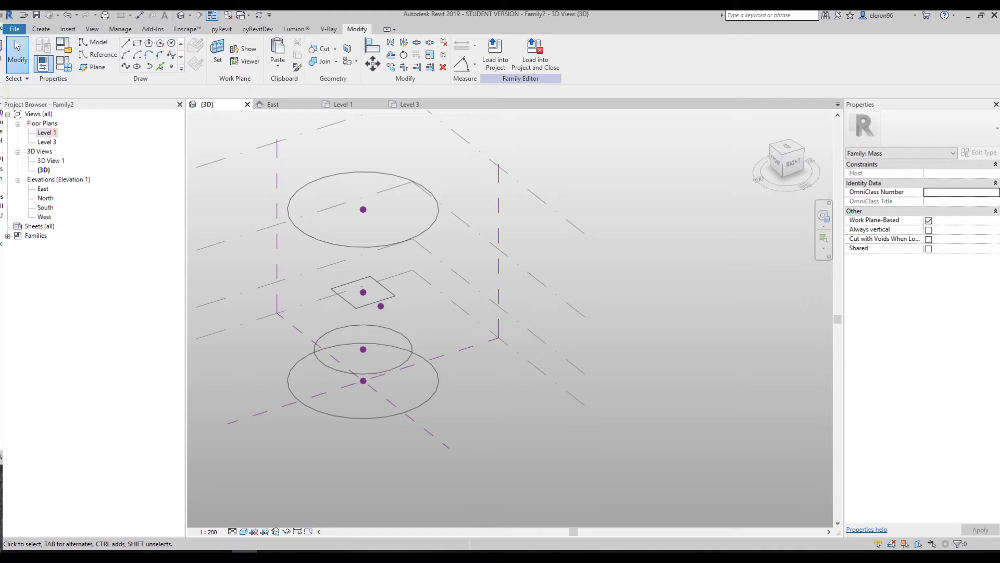
{"action": "middle_click_drag", "start_coordinate": [259, 345], "coordinate": [319, 341]}
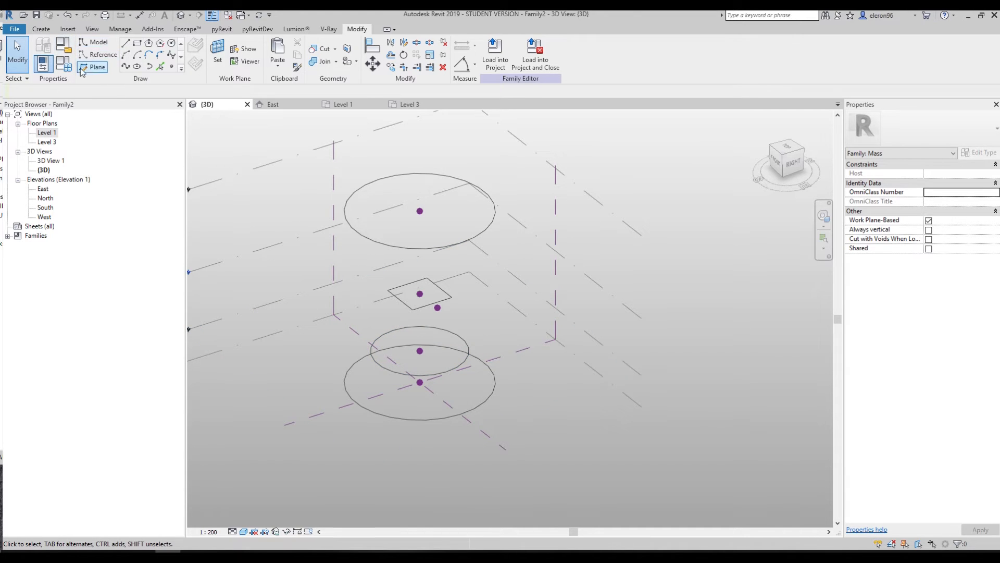
{"action": "scroll", "coordinate": [373, 404], "scroll_direction": "down", "scroll_amount": 4}
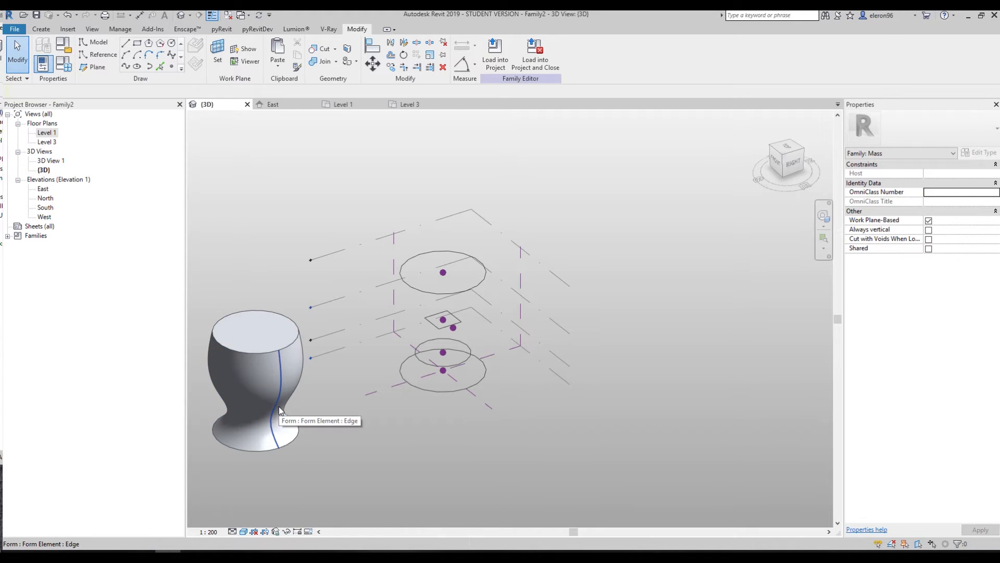
{"action": "left_click", "coordinate": [434, 348]}
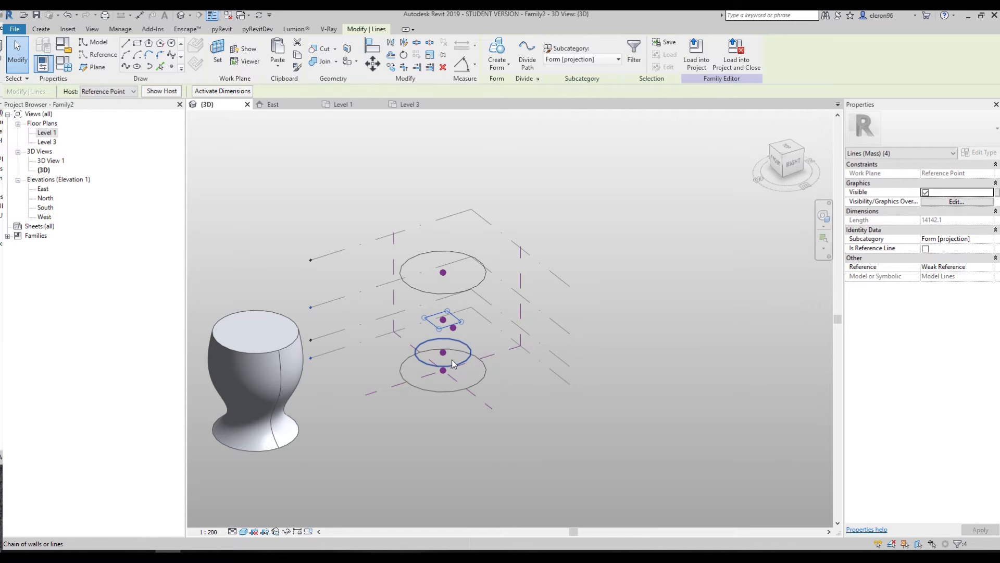
{"action": "key", "text": "Delete"}
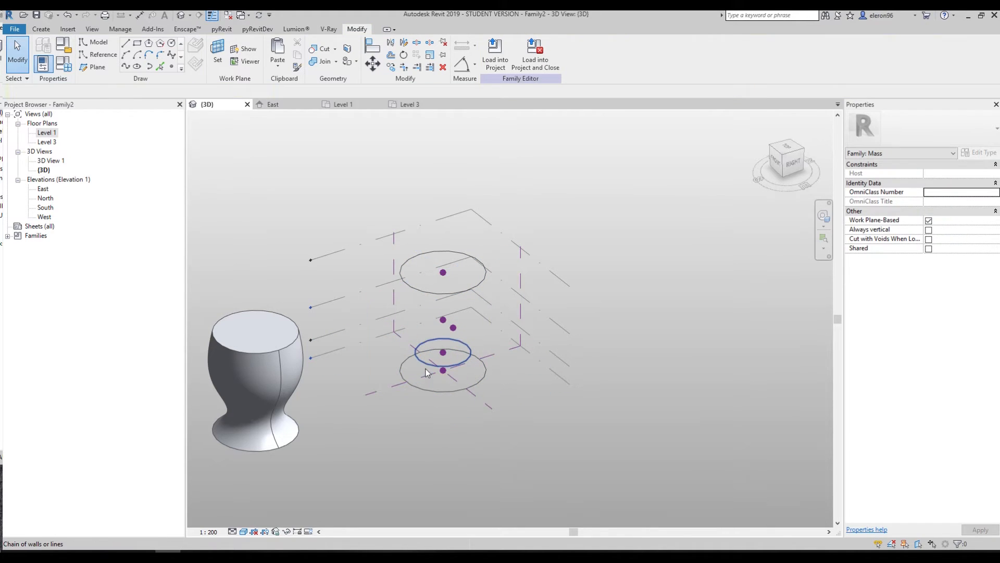
Create a single solid form from the base circle, the small circle and the top circle.
{"action": "left_click", "coordinate": [428, 367]}
{"action": "left_click", "coordinate": [429, 389], "text": "ctrl"}
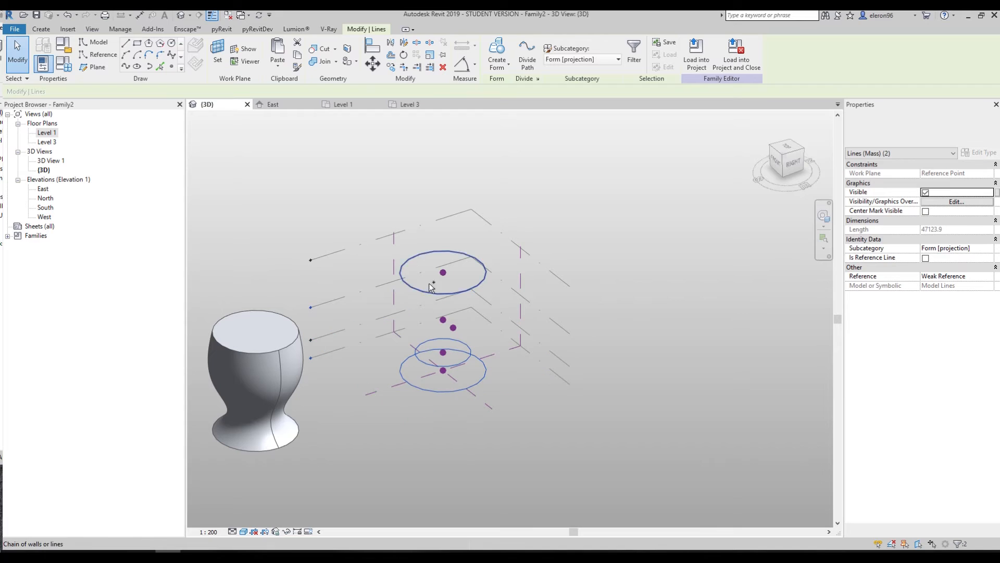
{"action": "left_click", "coordinate": [425, 290], "text": "ctrl"}
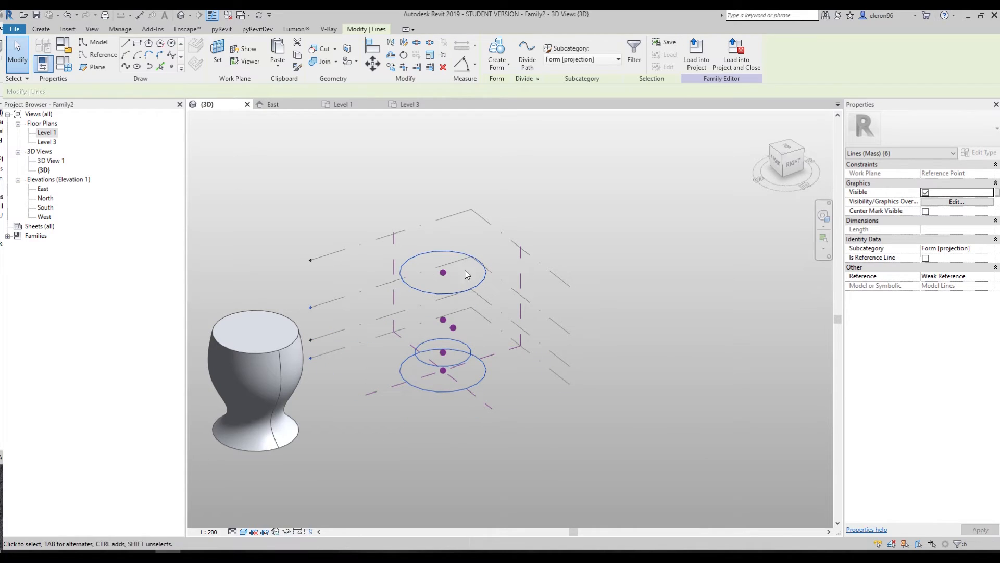
{"action": "left_click", "coordinate": [503, 47]}
{"action": "left_click", "coordinate": [623, 296]}
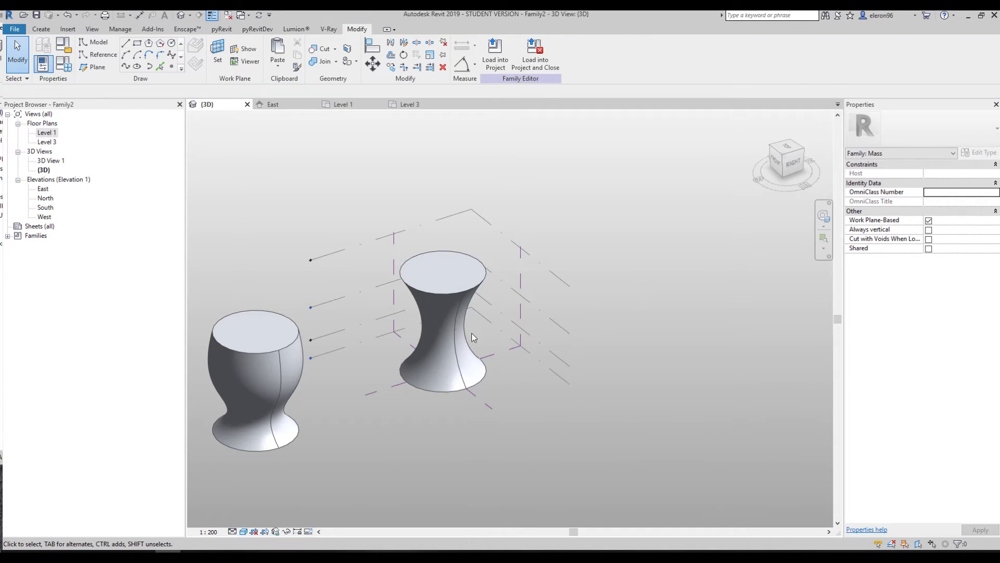
{"action": "scroll", "coordinate": [494, 348], "scroll_direction": "up", "scroll_amount": 3}
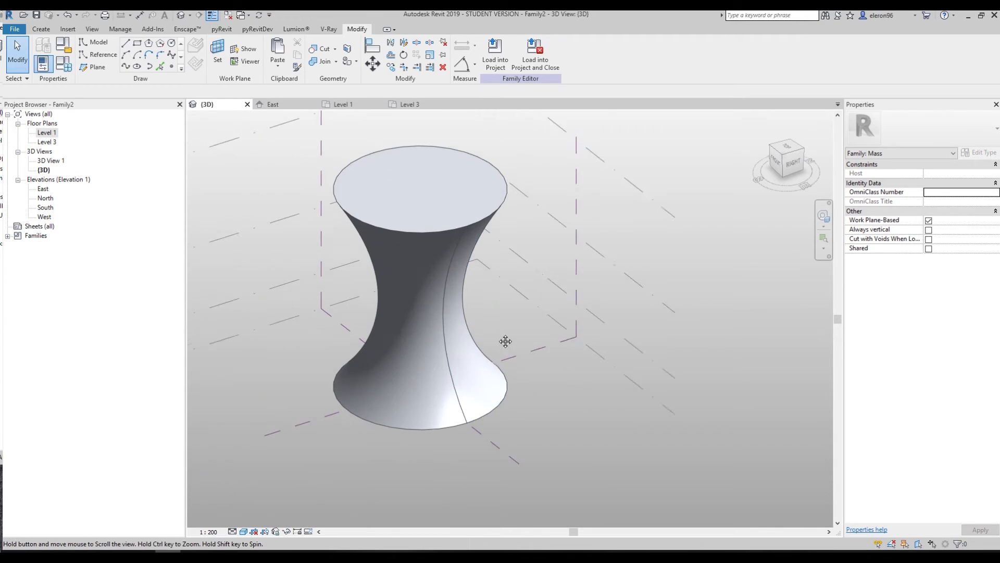
{"action": "scroll", "coordinate": [502, 340], "scroll_direction": "up", "scroll_amount": 1}
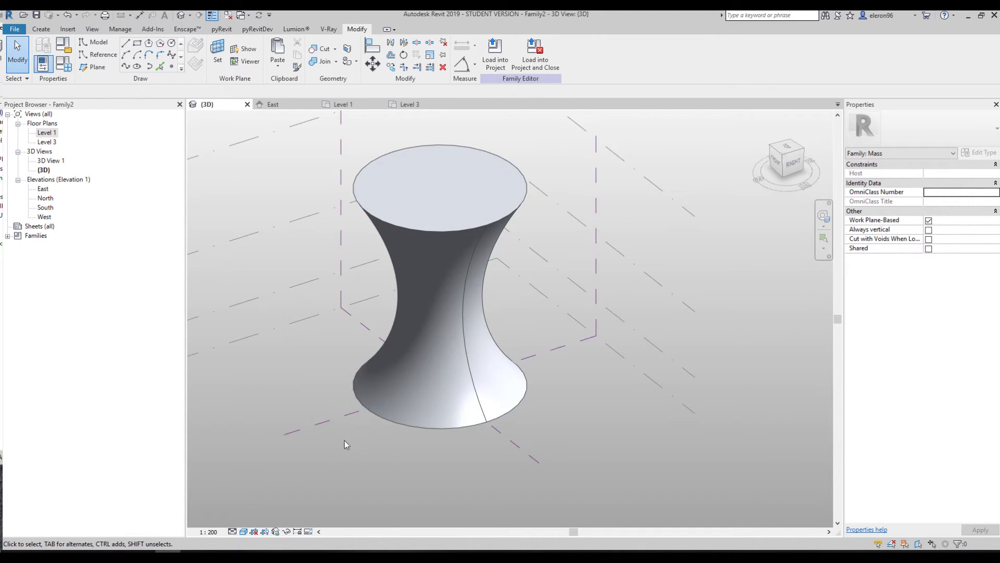
Show the active work plane and set it to the vertical centre reference plane parallel to the East elevation.
{"action": "scroll", "coordinate": [399, 415], "scroll_direction": "down", "scroll_amount": 1}
{"action": "middle_click_drag", "start_coordinate": [383, 410], "coordinate": [395, 408]}
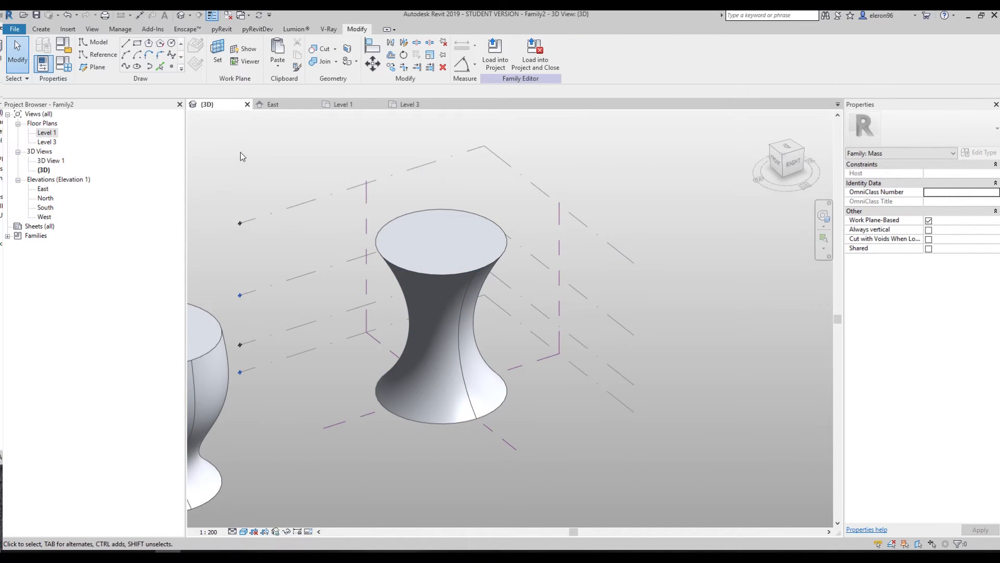
{"action": "left_click", "coordinate": [245, 49]}
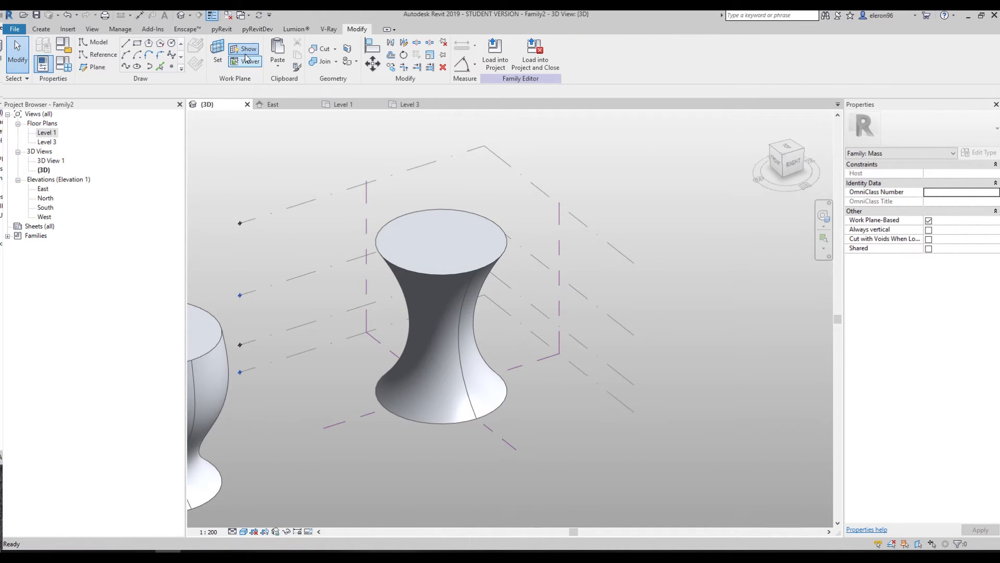
{"action": "scroll", "coordinate": [352, 364], "scroll_direction": "down", "scroll_amount": 4}
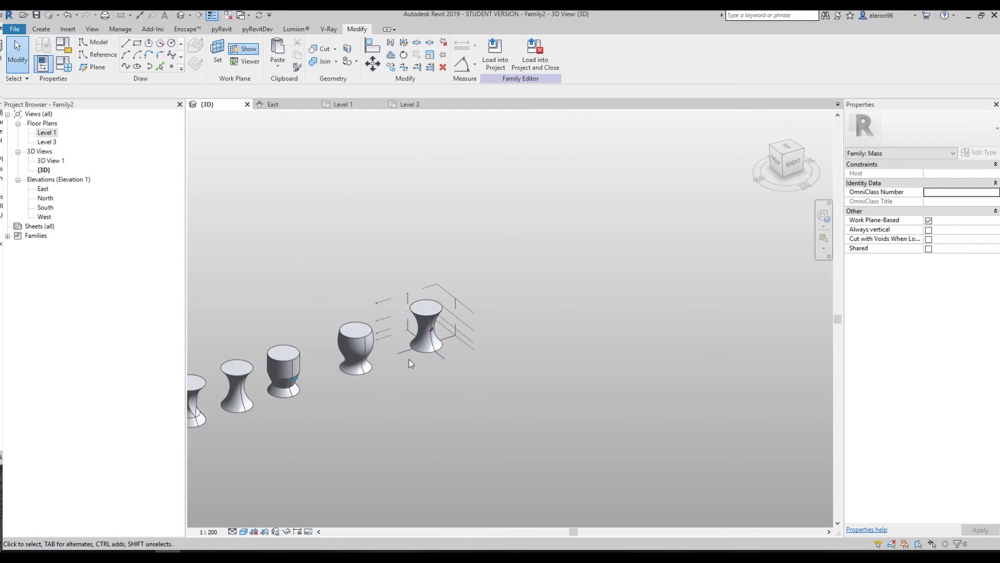
{"action": "scroll", "coordinate": [362, 336], "scroll_direction": "up", "scroll_amount": 2}
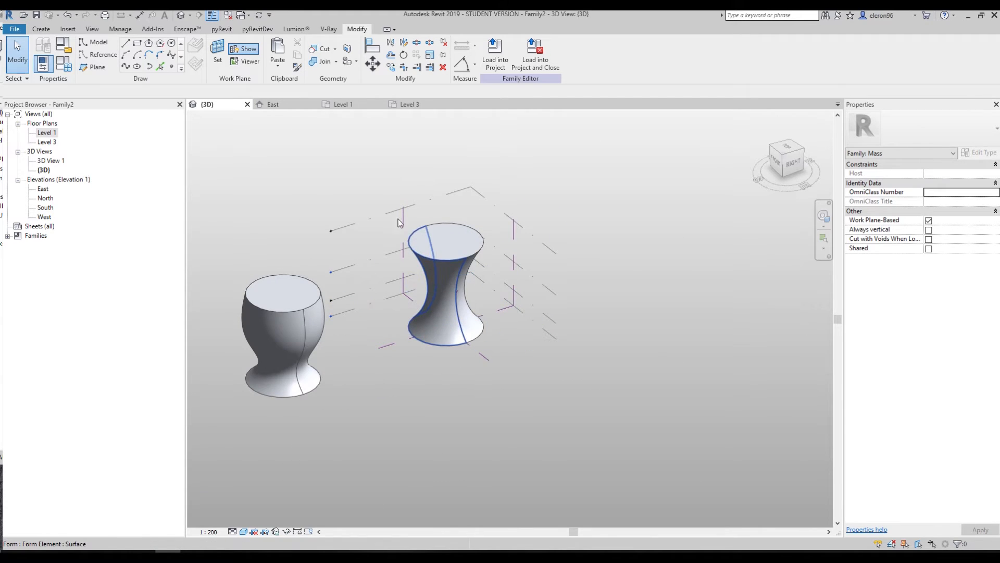
{"action": "left_click", "coordinate": [217, 52]}
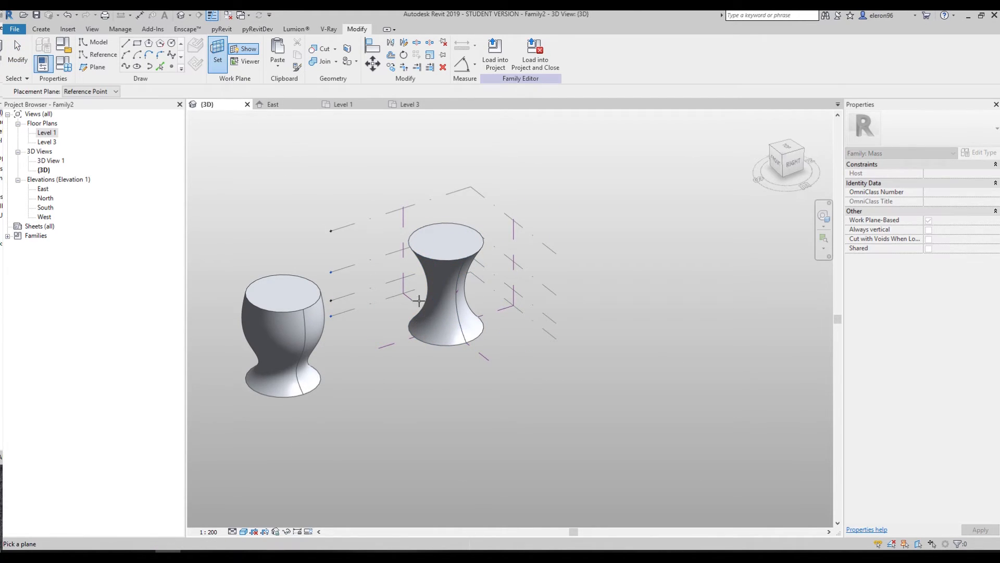
{"action": "left_click", "coordinate": [392, 348]}
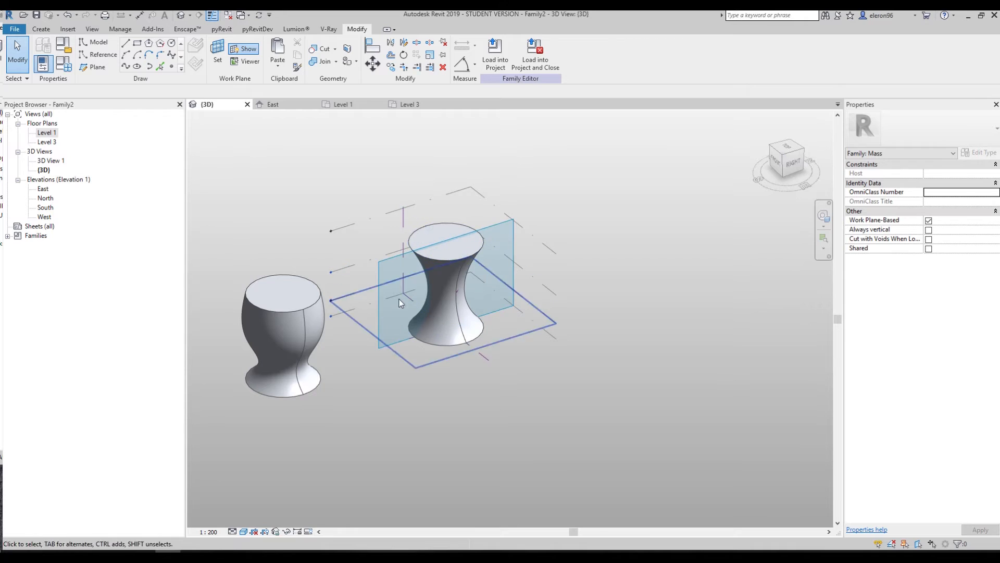
Open the East elevation, close the North elevation and set the visual style to Wireframe.
{"action": "double_click", "coordinate": [43, 189]}
{"action": "double_click", "coordinate": [45, 200]}
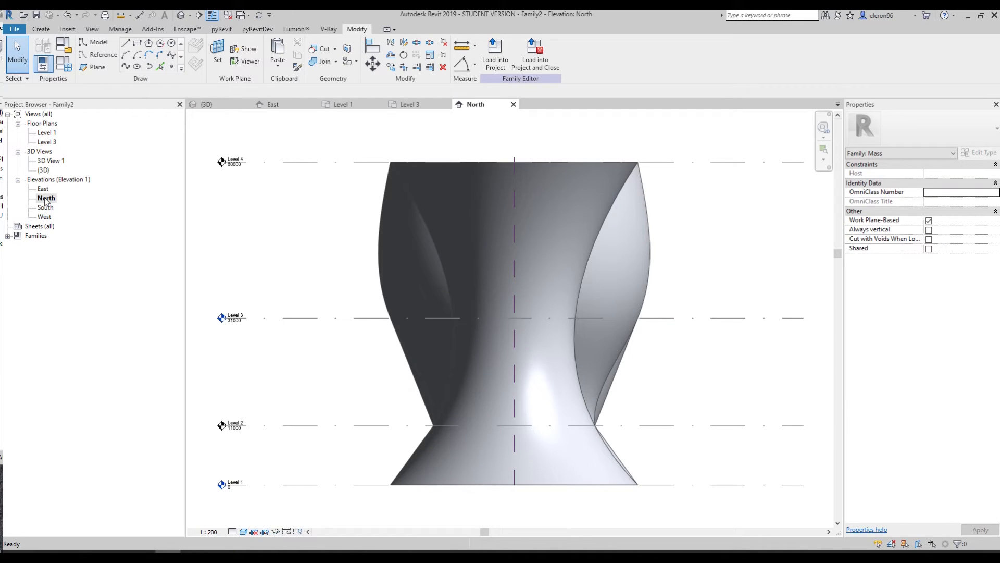
{"action": "double_click", "coordinate": [43, 190]}
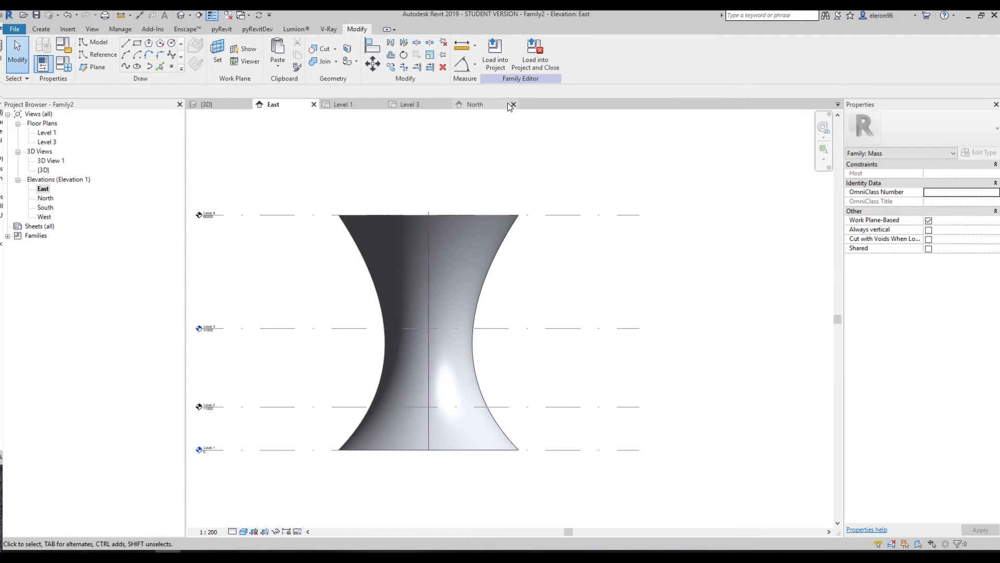
{"action": "left_click", "coordinate": [518, 105]}
{"action": "left_click", "coordinate": [514, 104]}
{"action": "scroll", "coordinate": [383, 404], "scroll_direction": "up", "scroll_amount": 2}
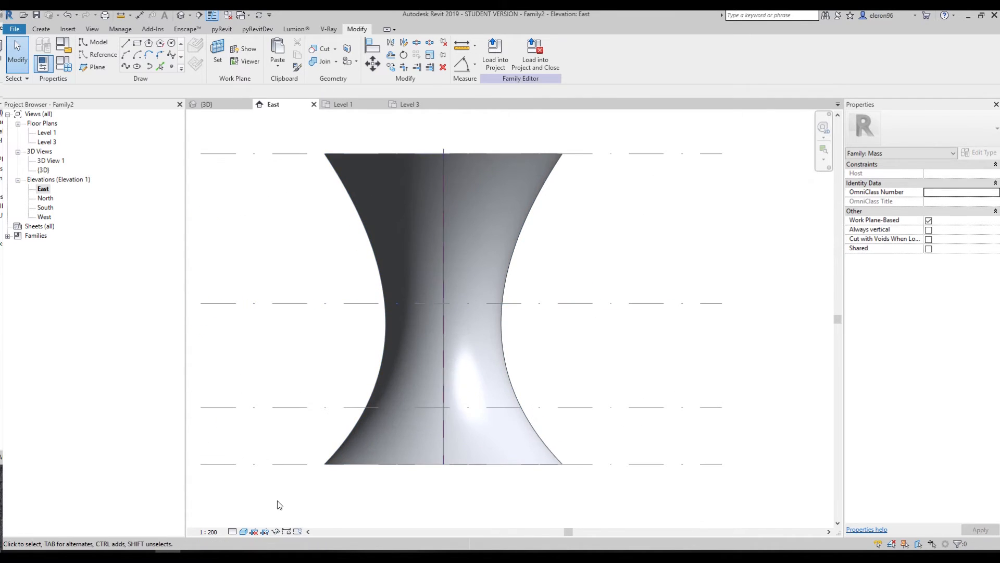
{"action": "left_click", "coordinate": [240, 533]}
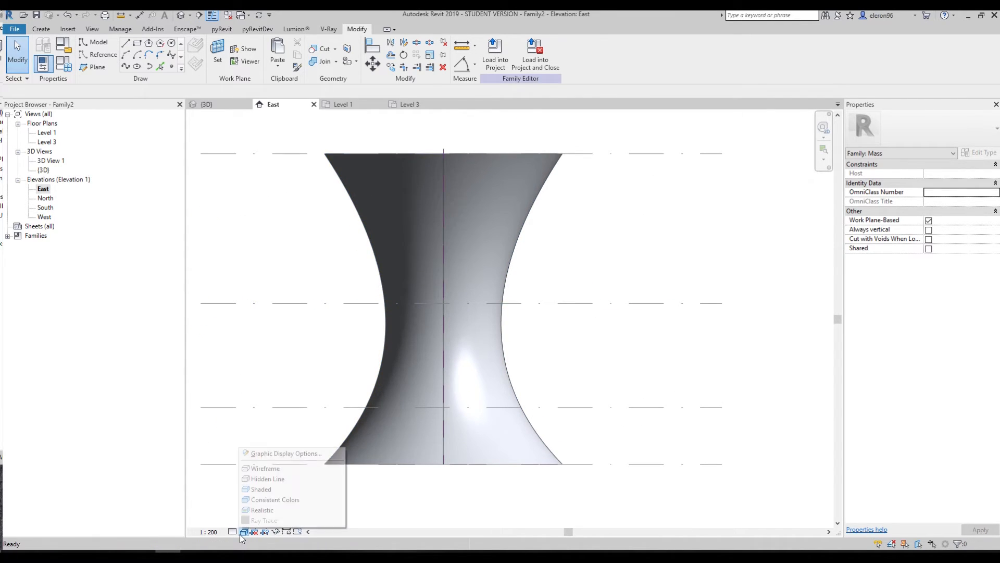
{"action": "left_click", "coordinate": [270, 468]}
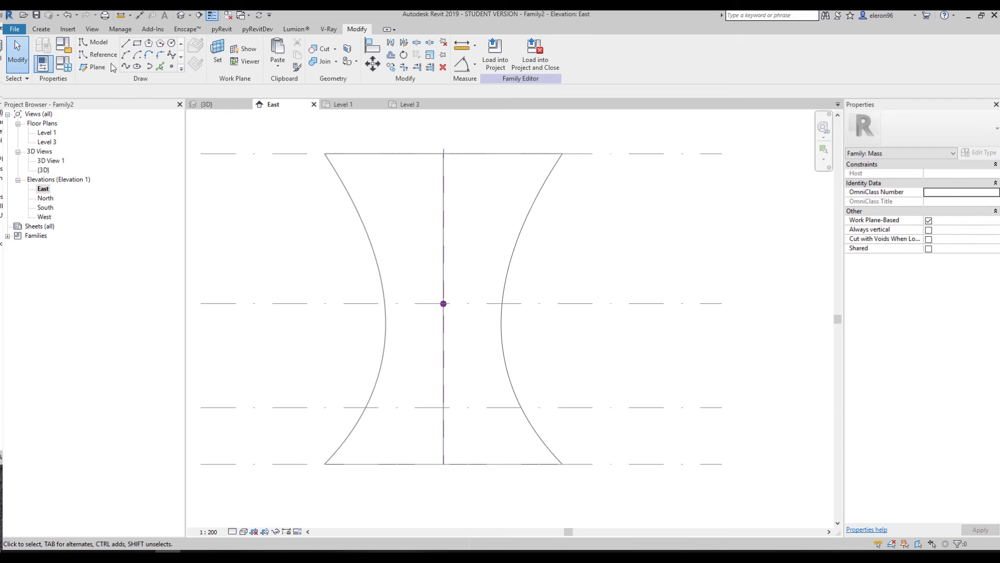
Draw a model-line circle with a radius of about 8000, centred where Level 3 crosses the mass's vertical axis.
{"action": "left_click", "coordinate": [171, 51]}
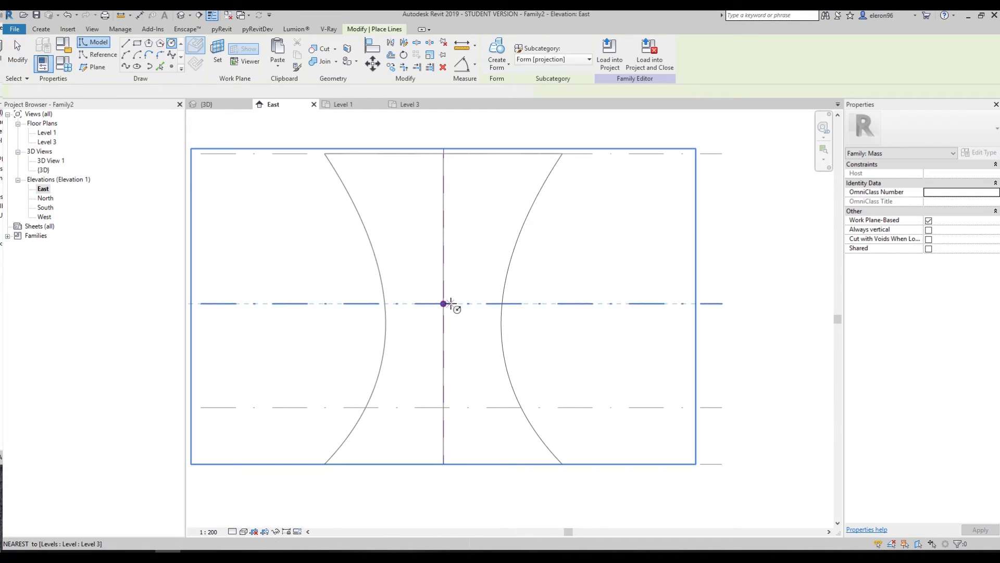
{"action": "left_click", "coordinate": [445, 303]}
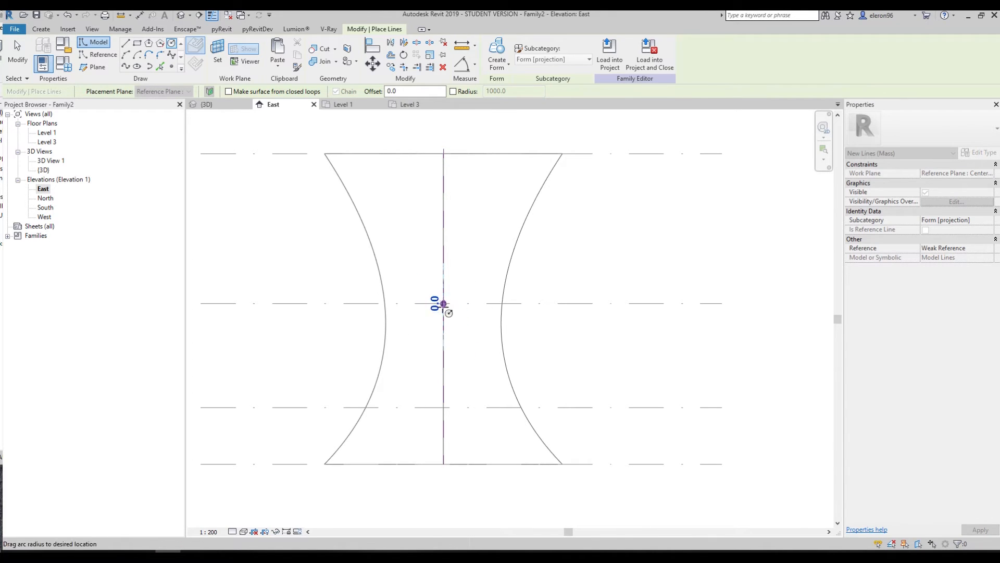
{"action": "left_click", "coordinate": [467, 338]}
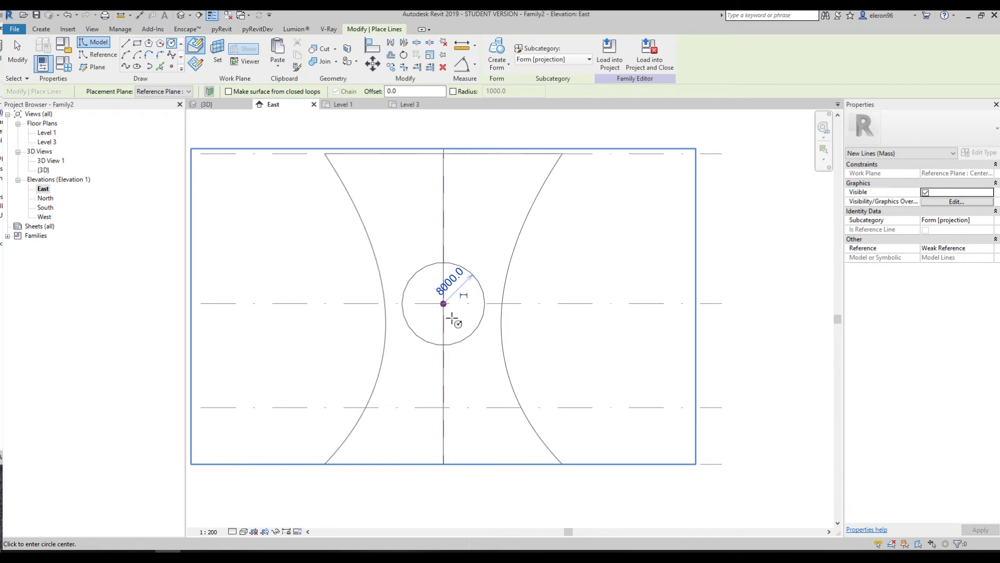
{"action": "key", "text": "Escape"}
{"action": "key", "text": "Escape"}
Return to the 3D view and set its visual style to Wireframe to expose the circle inside the mass.
{"action": "left_click", "coordinate": [207, 105]}
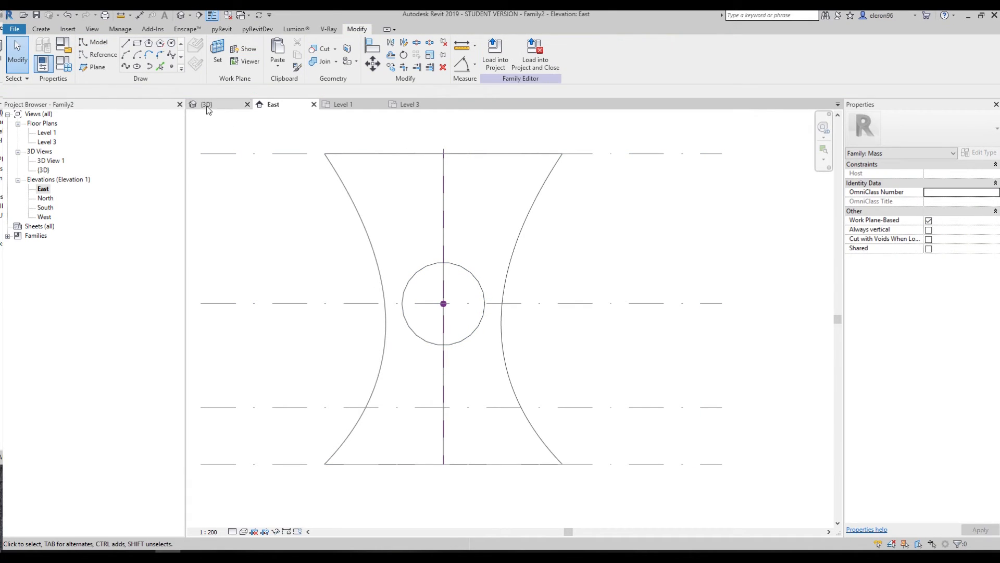
{"action": "middle_click_drag", "start_coordinate": [394, 340], "coordinate": [406, 336], "text": "shift"}
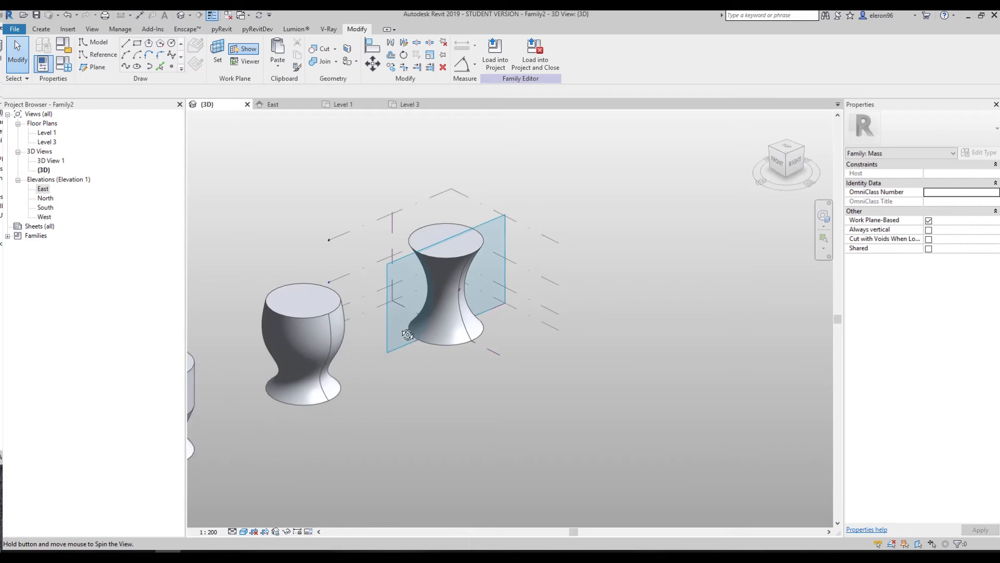
{"action": "left_click", "coordinate": [243, 531]}
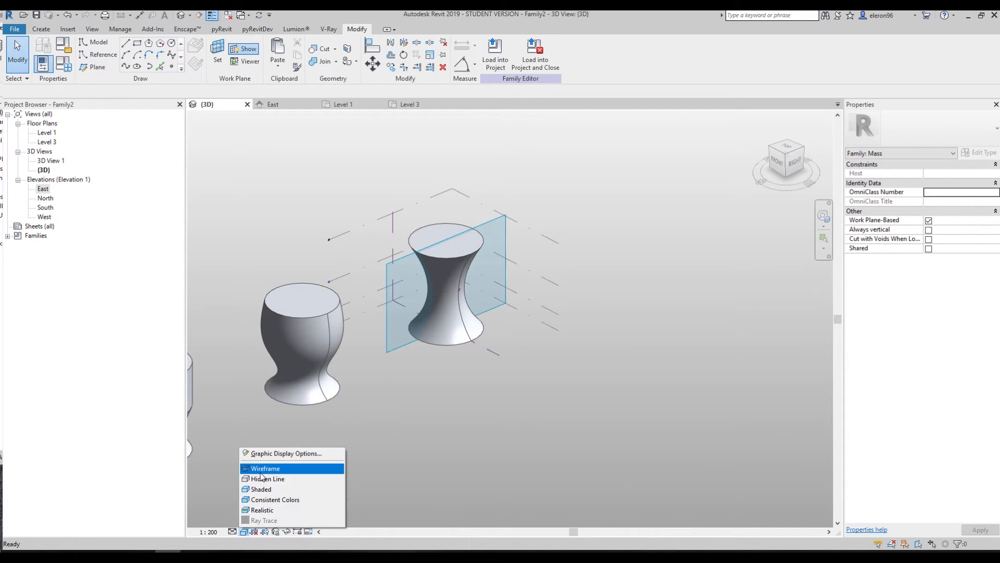
{"action": "left_click", "coordinate": [281, 467]}
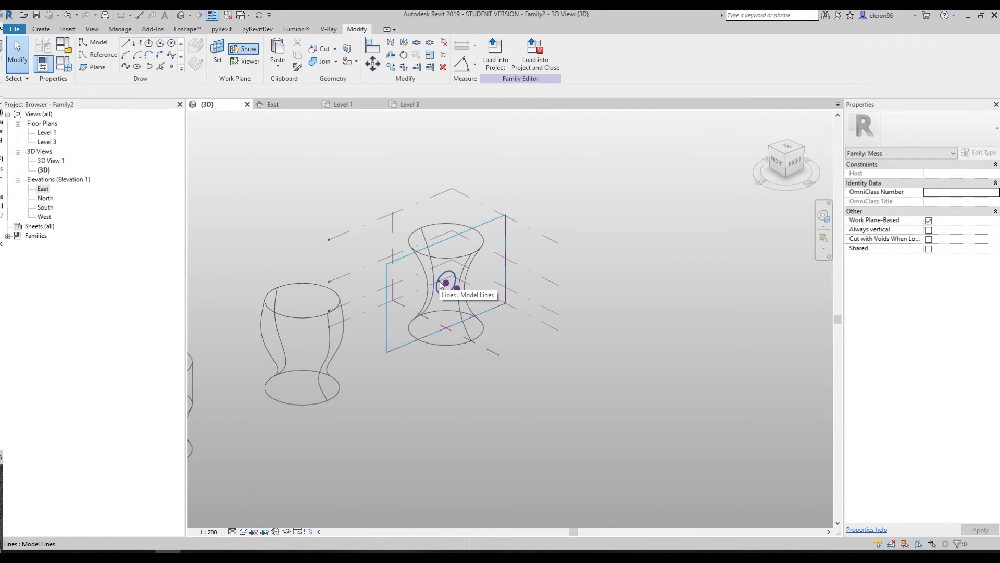
{"action": "scroll", "coordinate": [443, 284], "scroll_direction": "up", "scroll_amount": 5}
{"action": "middle_click_drag", "start_coordinate": [408, 315], "coordinate": [400, 303], "text": "shift"}
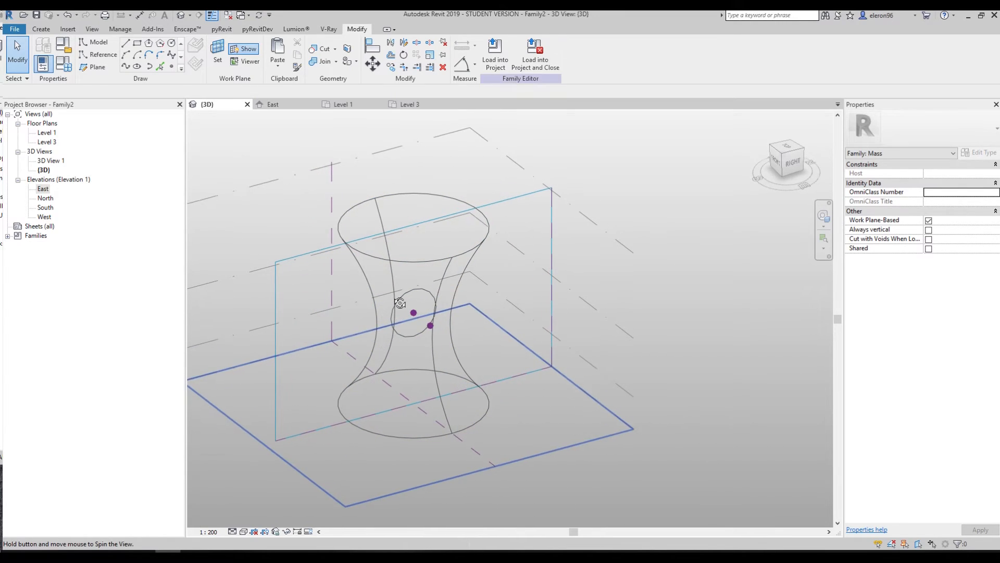
Create a void form from the circle inside the mass, choosing the cylinder option.
{"action": "left_click", "coordinate": [393, 308]}
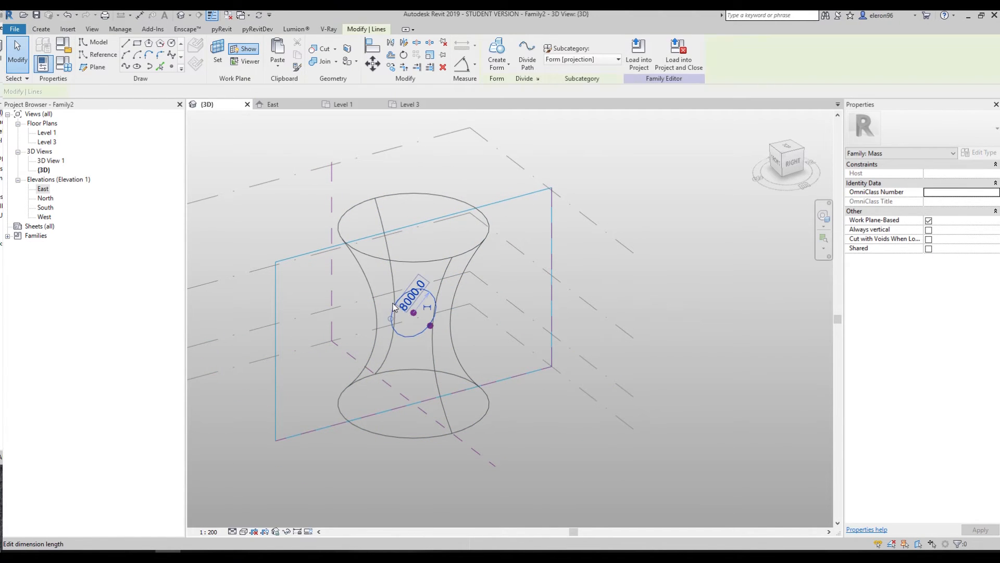
{"action": "left_click", "coordinate": [506, 67]}
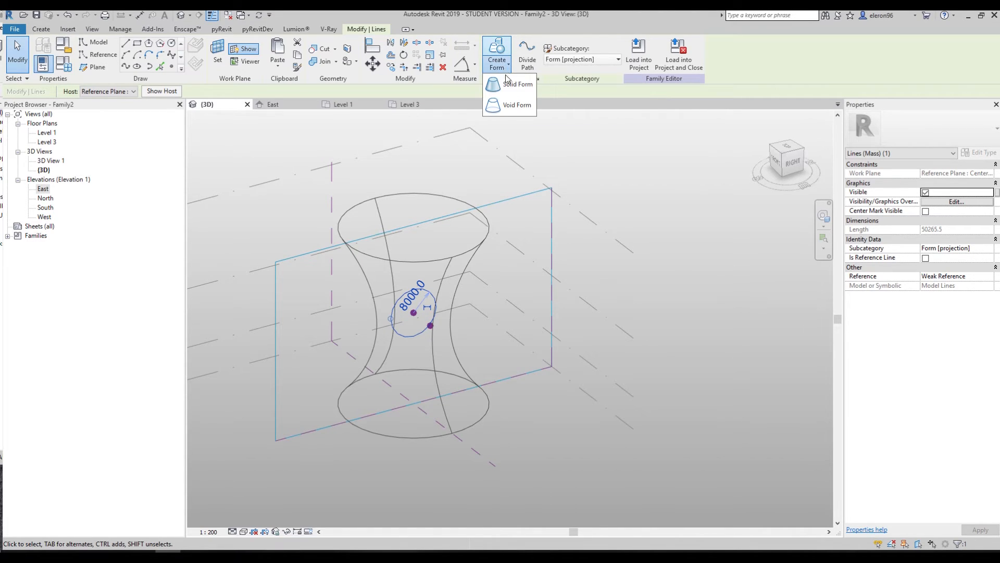
{"action": "left_click", "coordinate": [517, 106]}
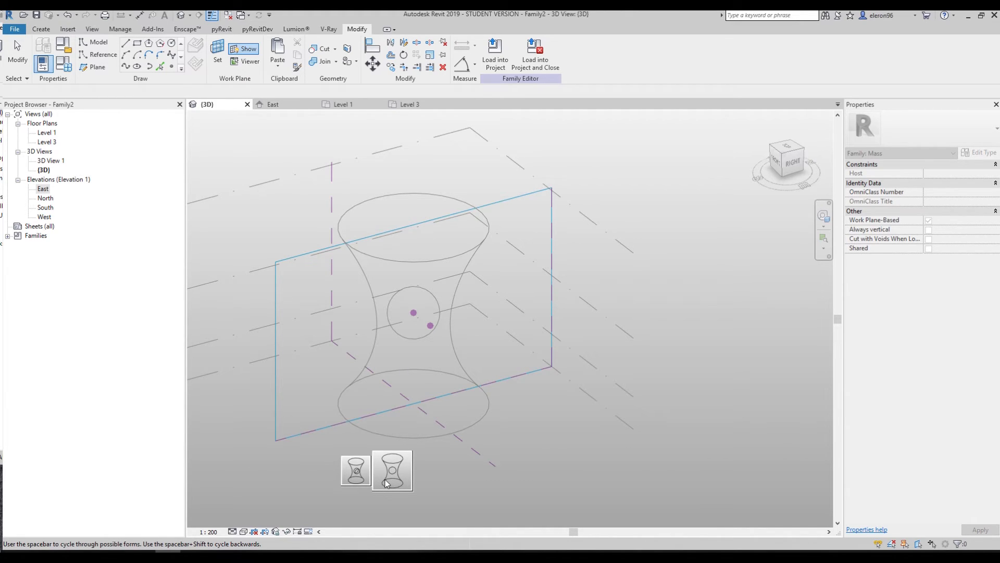
{"action": "left_click", "coordinate": [357, 478]}
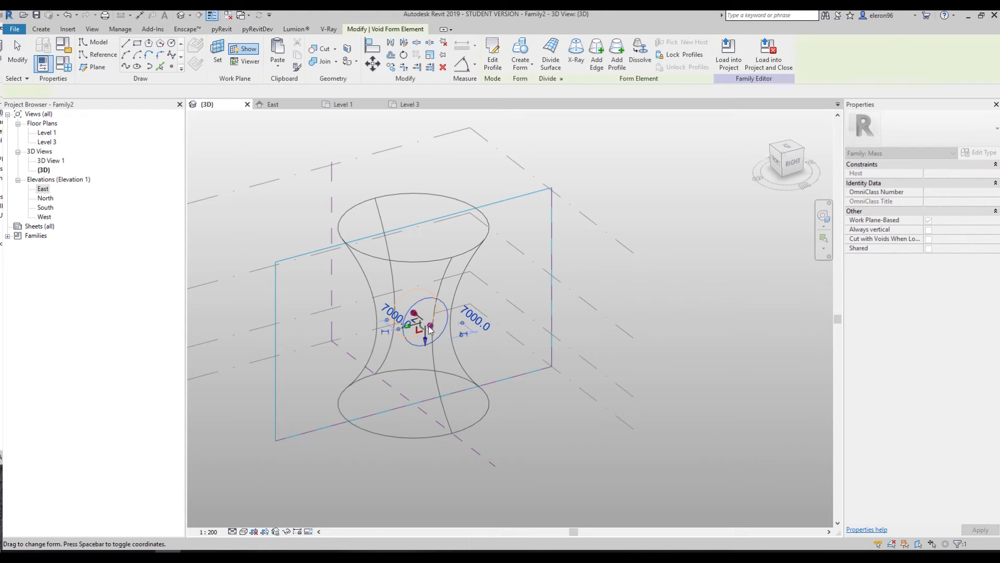
Stretch the void cylinder's end face out through the side of the mass, to a length of about 27186.
{"action": "middle_click_drag", "start_coordinate": [400, 370], "coordinate": [530, 485], "text": "shift"}
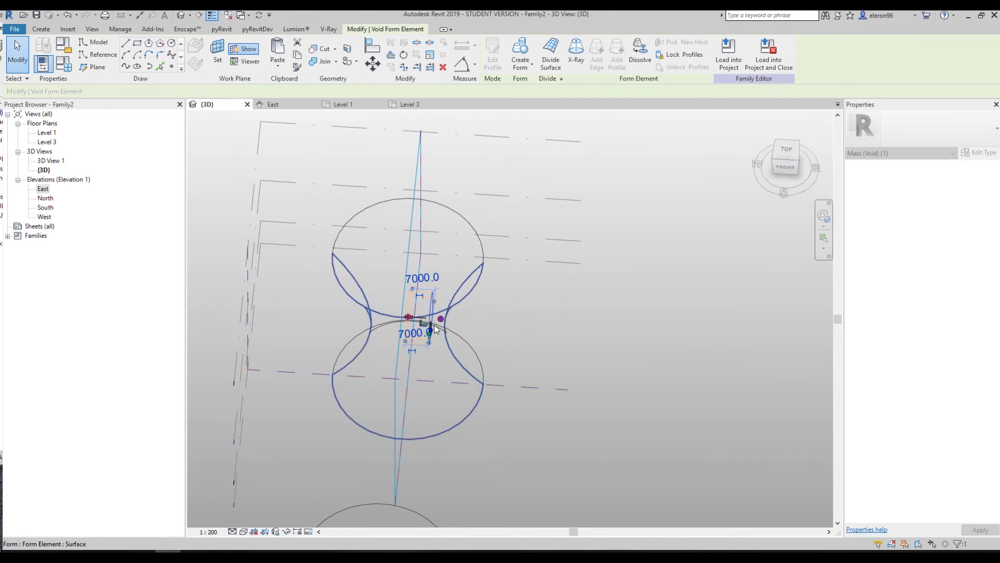
{"action": "scroll", "coordinate": [428, 322], "scroll_direction": "up", "scroll_amount": 2}
{"action": "left_click_drag", "start_coordinate": [419, 326], "coordinate": [535, 334]}
{"action": "middle_click_drag", "start_coordinate": [535, 334], "coordinate": [516, 333], "text": "shift"}
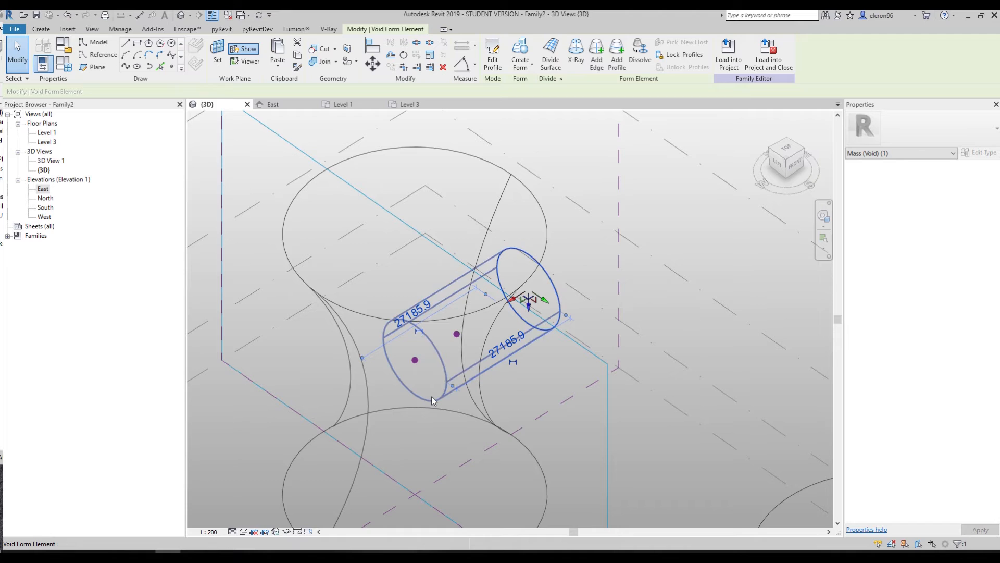
Stretch the void cylinder's opposite end face out through the other side of the mass, to a total length of about 51485.
{"action": "key", "text": "Tab"}
{"action": "key", "text": "Tab"}
{"action": "key", "text": "Tab"}
{"action": "key", "text": "Tab"}
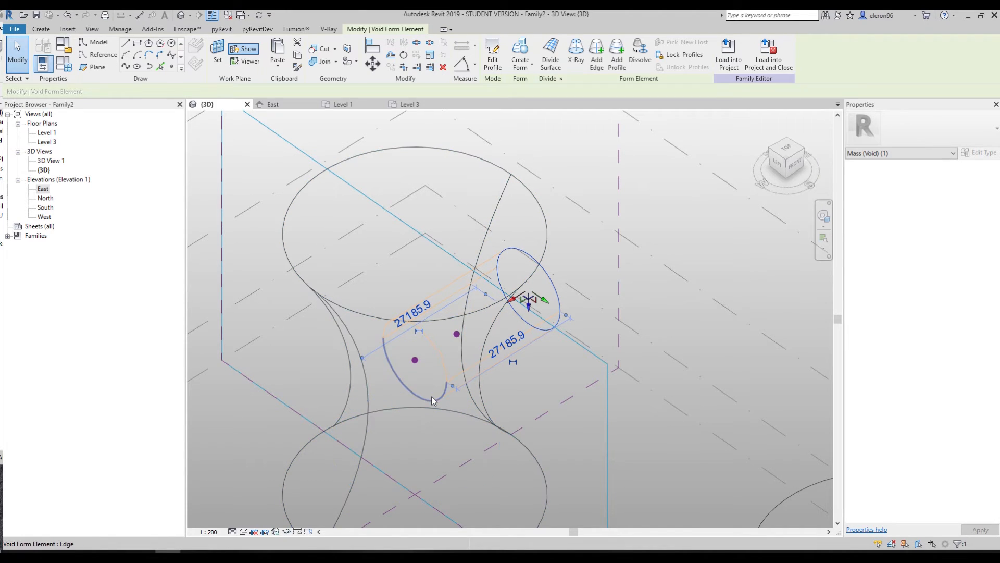
{"action": "key", "text": "Tab"}
{"action": "key", "text": "Tab"}
{"action": "left_click", "coordinate": [432, 400]}
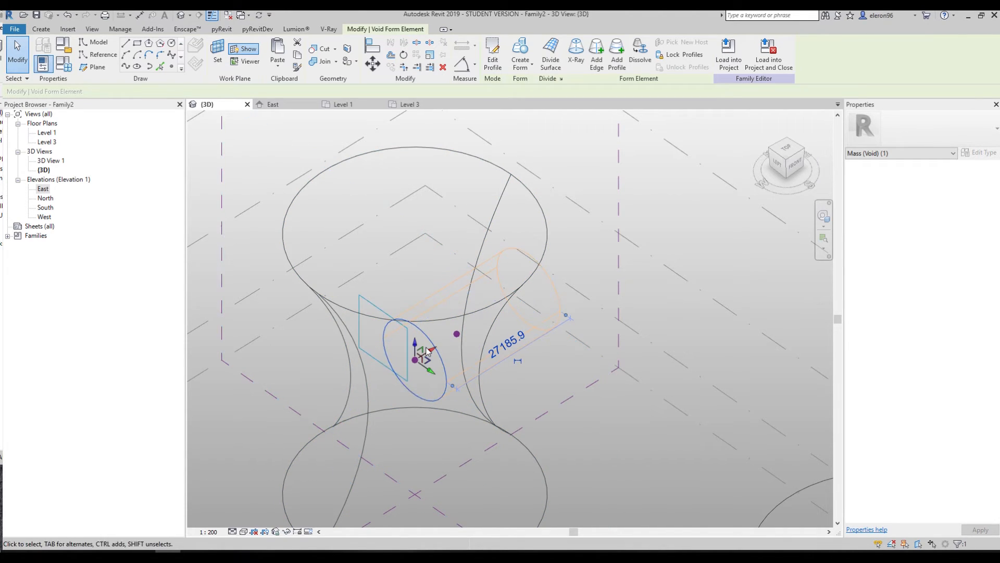
{"action": "middle_click_drag", "start_coordinate": [466, 370], "coordinate": [451, 352], "text": "shift"}
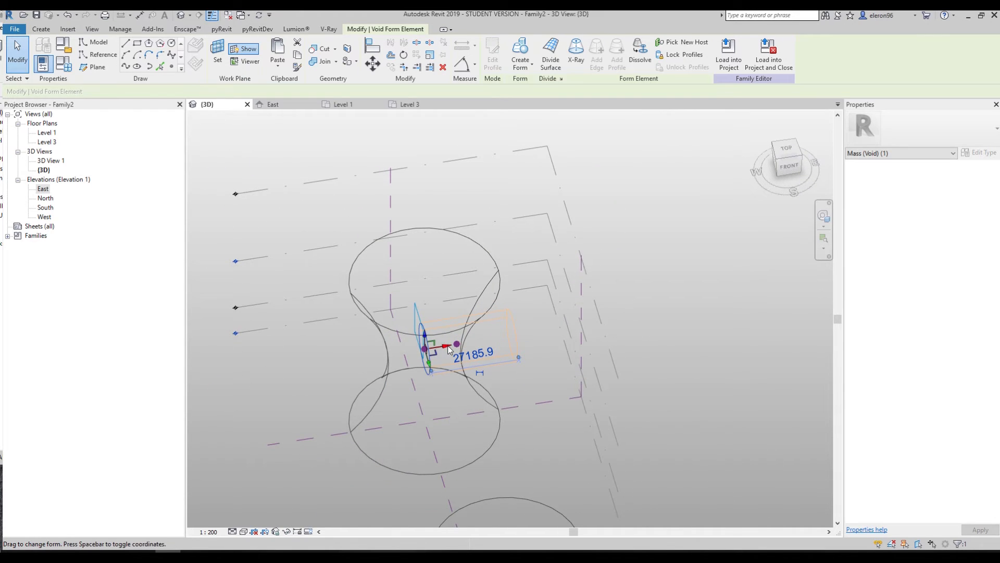
{"action": "left_click_drag", "start_coordinate": [448, 348], "coordinate": [367, 364]}
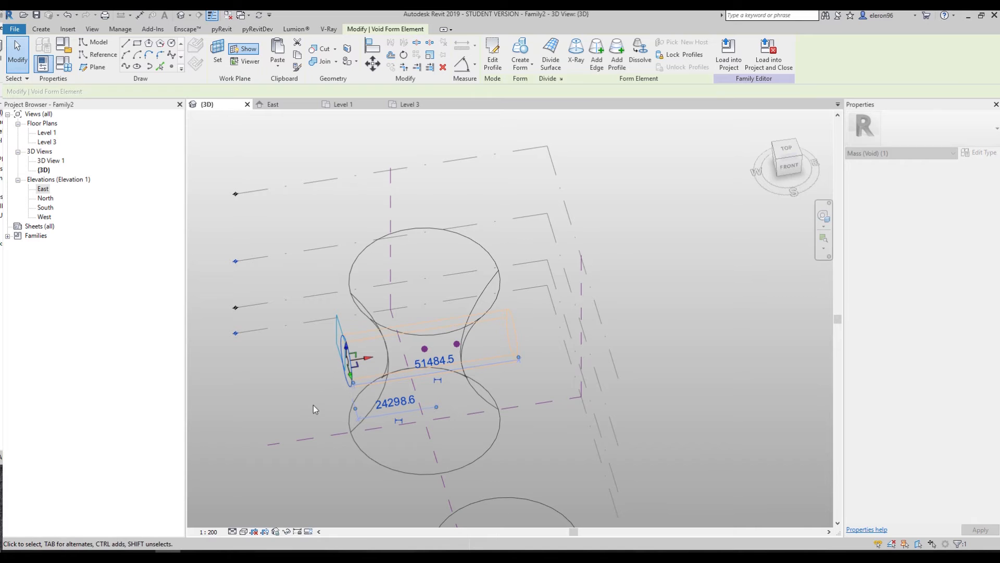
{"action": "middle_click_drag", "start_coordinate": [384, 406], "coordinate": [341, 291], "text": "shift"}
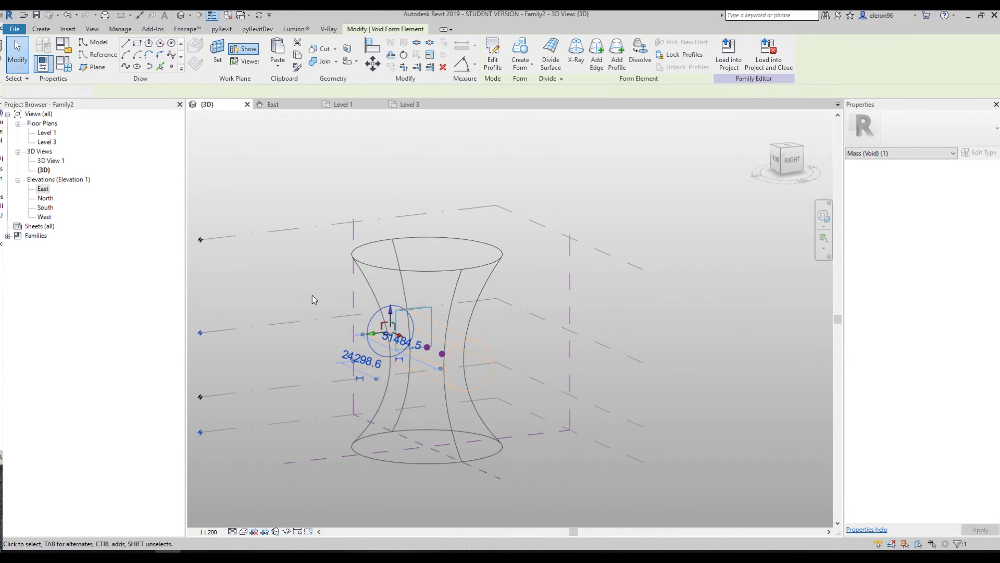
{"action": "left_click", "coordinate": [312, 295]}
Set the 3D view's visual style to Shaded and inspect the cylindrical hole through the mass.
{"action": "left_click", "coordinate": [243, 531]}
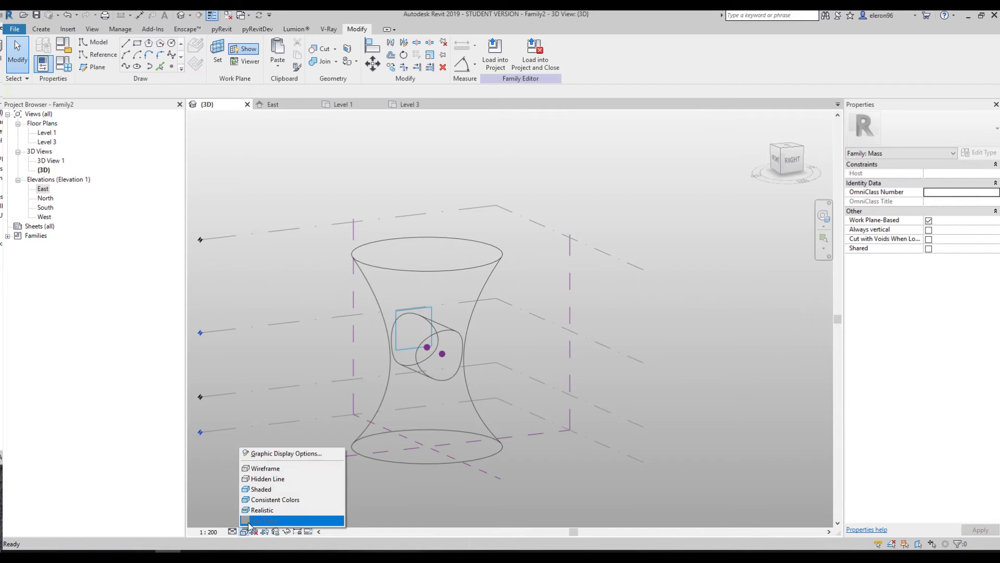
{"action": "left_click", "coordinate": [271, 490]}
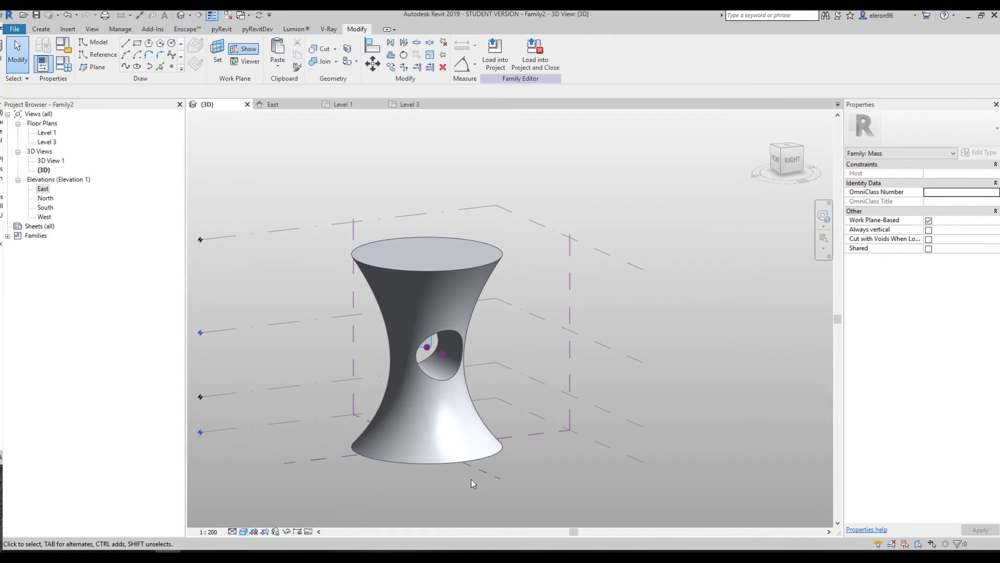
{"action": "middle_click_drag", "start_coordinate": [656, 430], "coordinate": [603, 420], "text": "shift"}
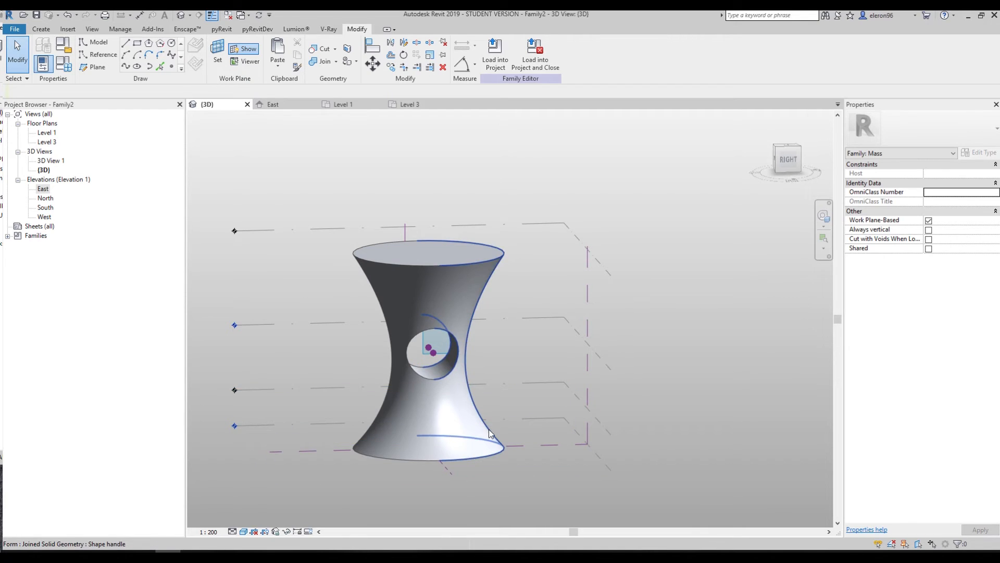
Copy the mass with its void past the far end of the row of forms, about 479000 away.
{"action": "scroll", "coordinate": [489, 432], "scroll_direction": "down", "scroll_amount": 4}
{"action": "middle_click_drag", "start_coordinate": [489, 433], "coordinate": [590, 376], "text": "shift"}
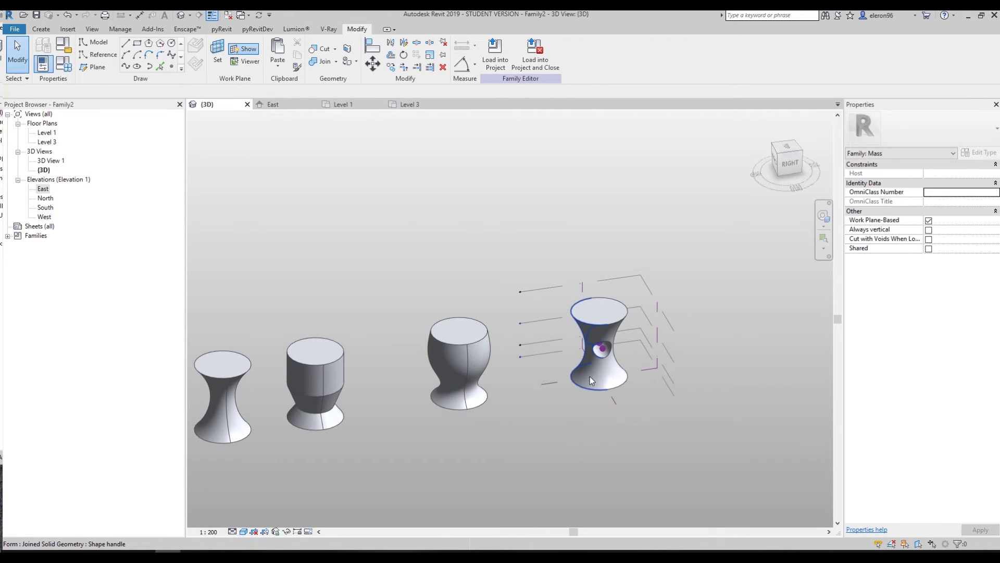
{"action": "left_click_drag", "start_coordinate": [545, 242], "coordinate": [647, 393]}
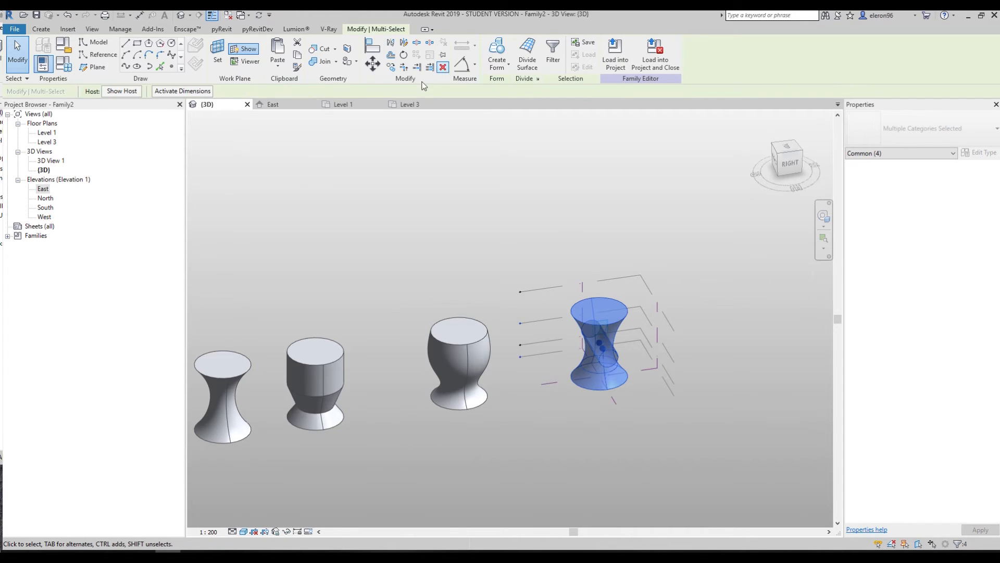
{"action": "left_click", "coordinate": [390, 67]}
{"action": "scroll", "coordinate": [489, 223], "scroll_direction": "down", "scroll_amount": 4}
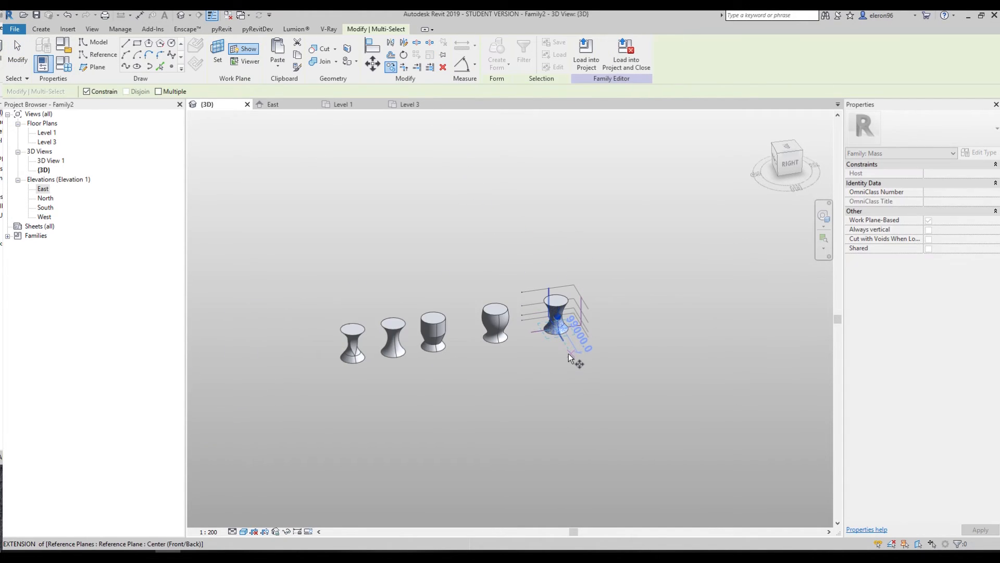
{"action": "left_click", "coordinate": [568, 354]}
{"action": "left_click", "coordinate": [328, 393]}
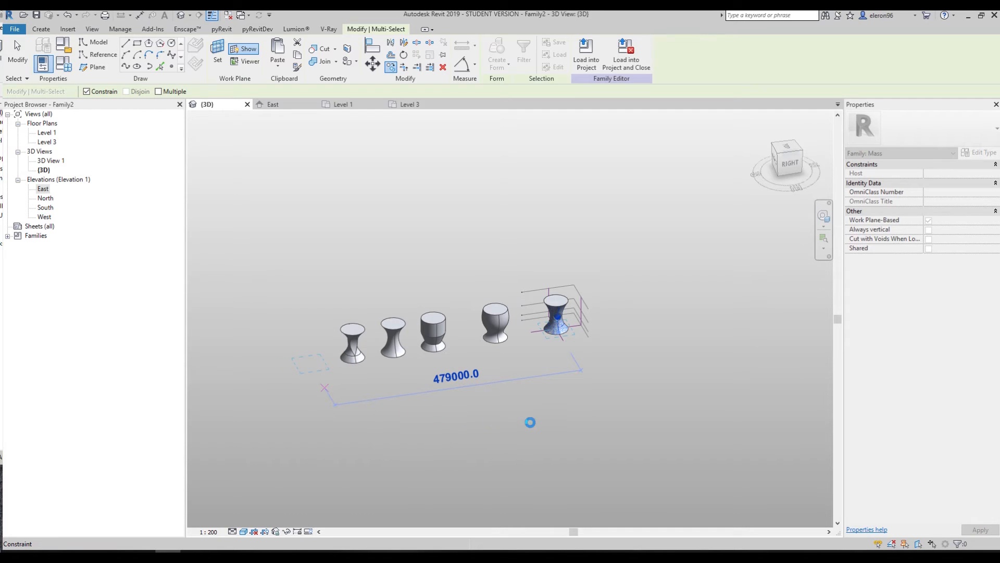
{"action": "left_click", "coordinate": [595, 352]}
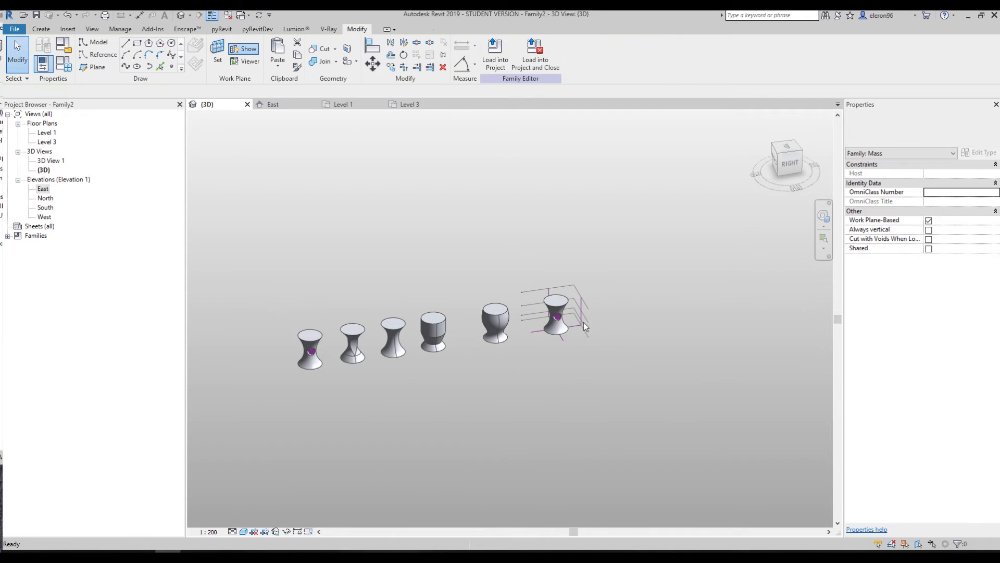
Dissolve the original pierced mass at the reference planes and delete all of its leftover circles and points.
{"action": "scroll", "coordinate": [567, 322], "scroll_direction": "up", "scroll_amount": 4}
{"action": "scroll", "coordinate": [517, 323], "scroll_direction": "up", "scroll_amount": 2}
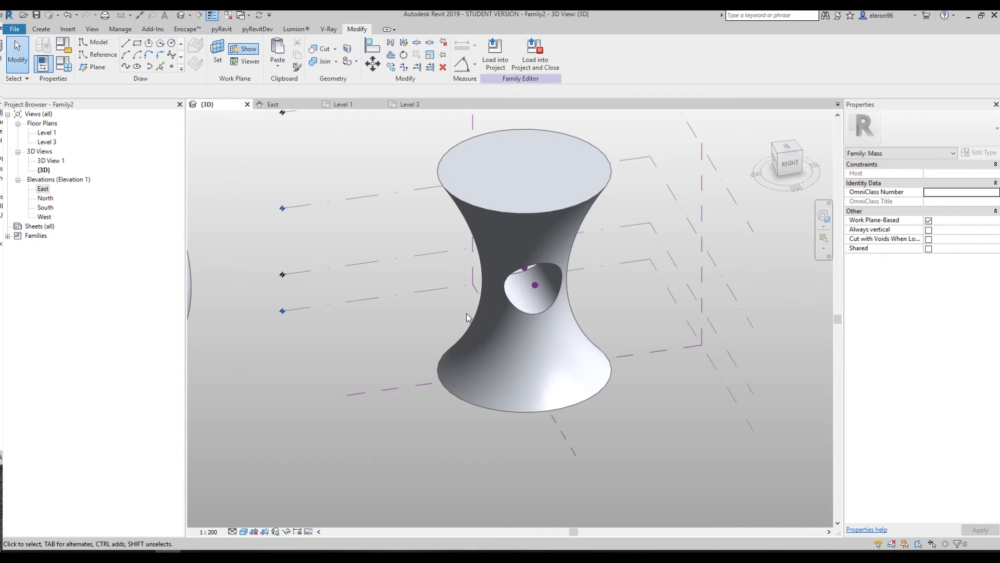
{"action": "left_click", "coordinate": [537, 376]}
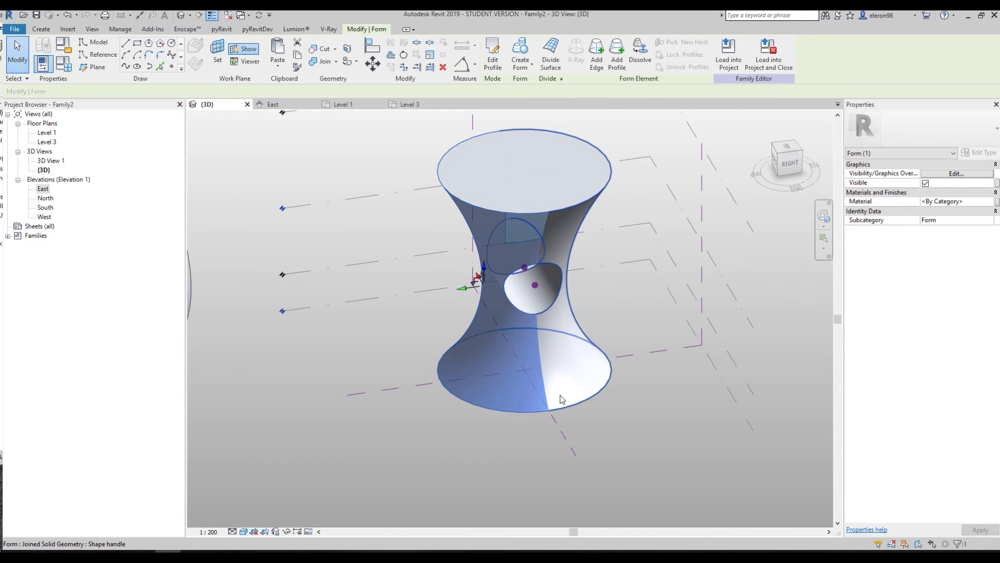
{"action": "left_click", "coordinate": [641, 54]}
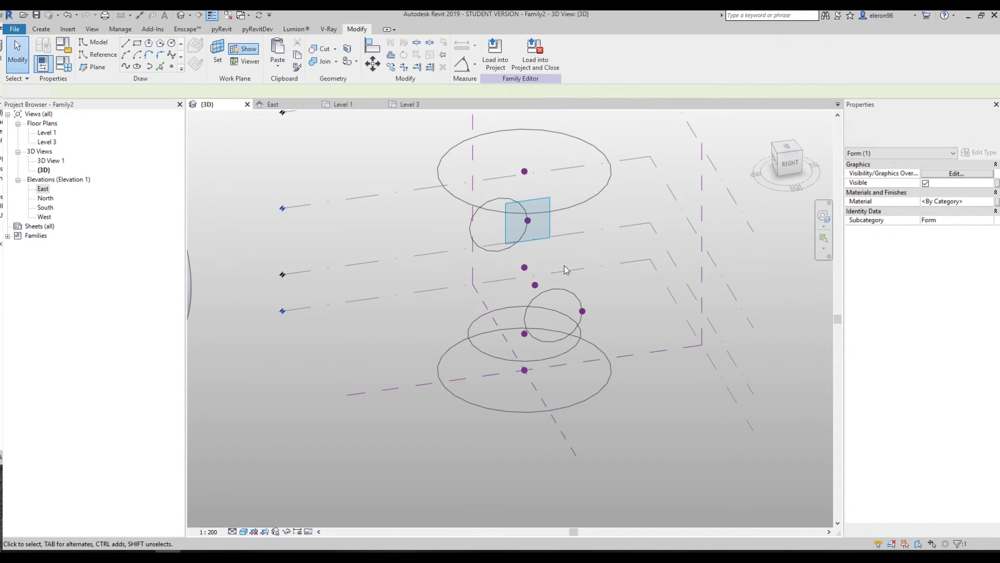
{"action": "scroll", "coordinate": [496, 302], "scroll_direction": "down", "scroll_amount": 2}
{"action": "left_click_drag", "start_coordinate": [439, 178], "coordinate": [598, 400]}
{"action": "key", "text": "Delete"}
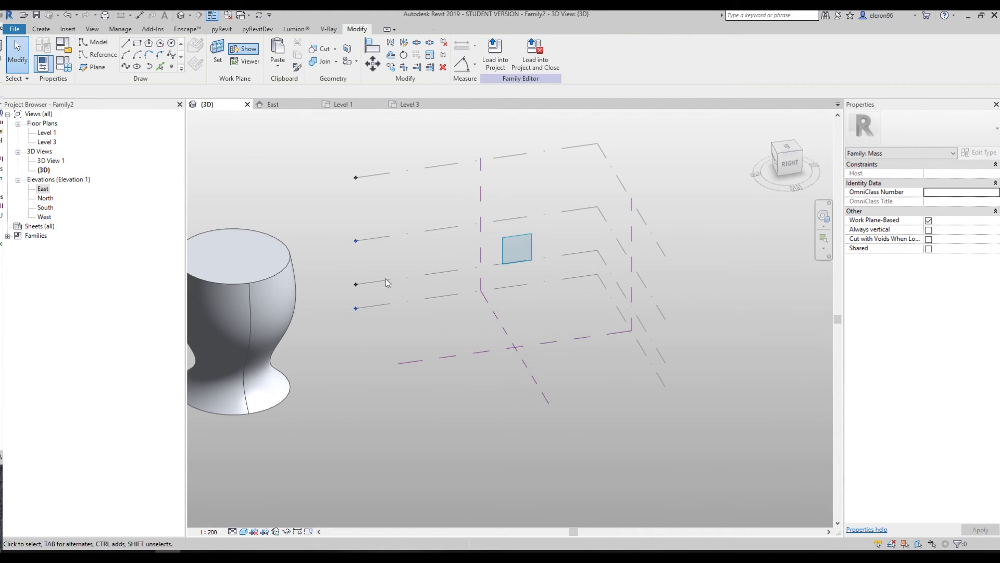
Draw a 28000 by 24000 model-line rectangle around the reference plane intersection in the Level 1 floor plan.
{"action": "double_click", "coordinate": [44, 133]}
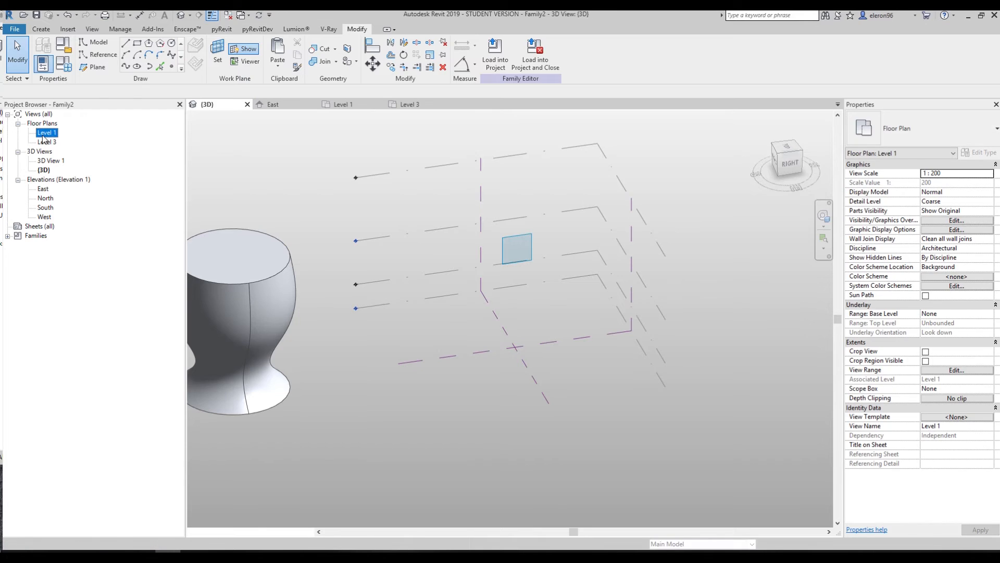
{"action": "key", "text": "l"}
{"action": "key", "text": "i"}
{"action": "left_click", "coordinate": [351, 258]}
{"action": "left_click", "coordinate": [417, 318]}
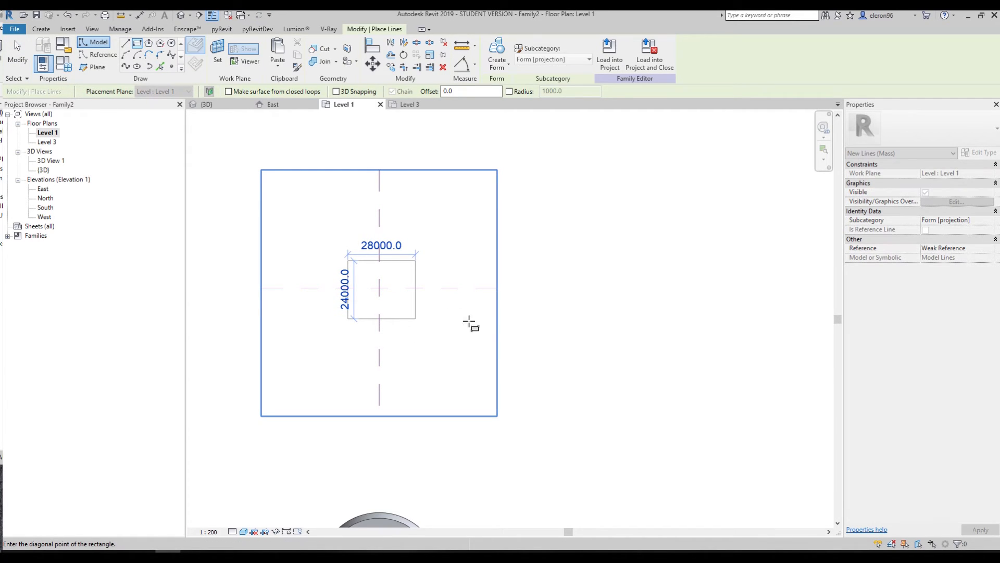
{"action": "key", "text": "Escape"}
{"action": "key", "text": "Escape"}
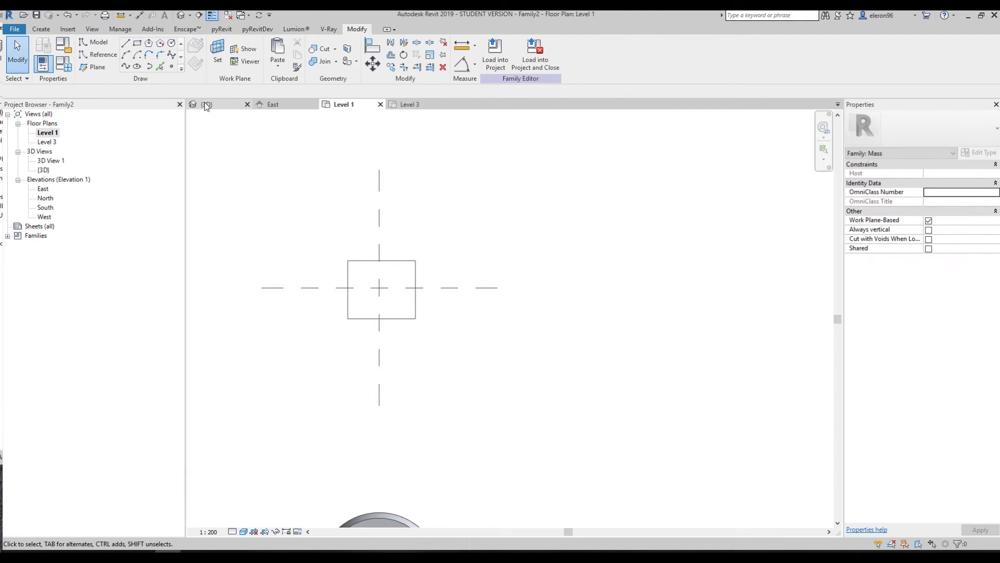
Set Level 1 as the work plane in the 3D view and turn off the work plane display.
{"action": "left_click", "coordinate": [206, 105]}
{"action": "scroll", "coordinate": [523, 346], "scroll_direction": "up", "scroll_amount": 2}
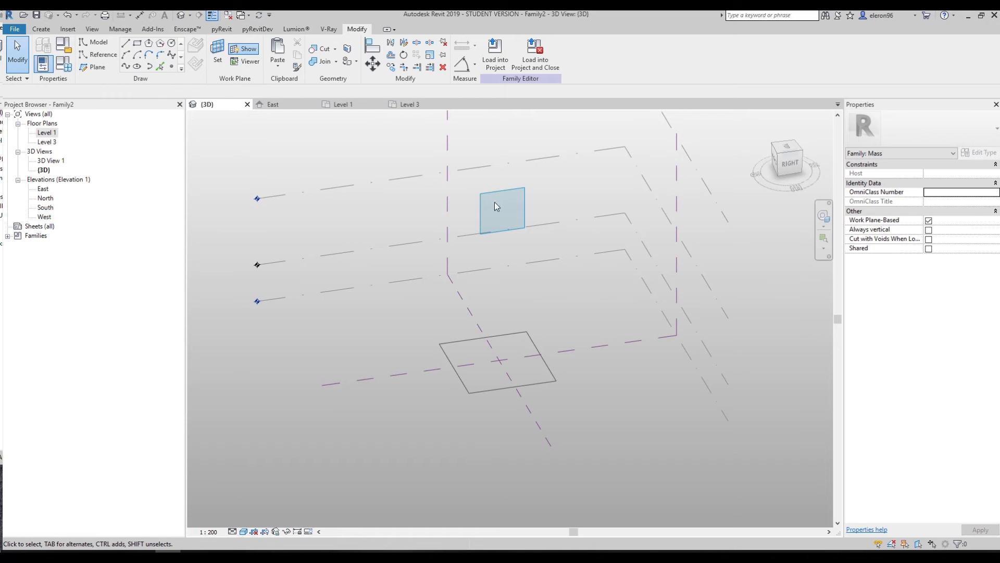
{"action": "left_click", "coordinate": [219, 56]}
{"action": "left_click", "coordinate": [94, 91]}
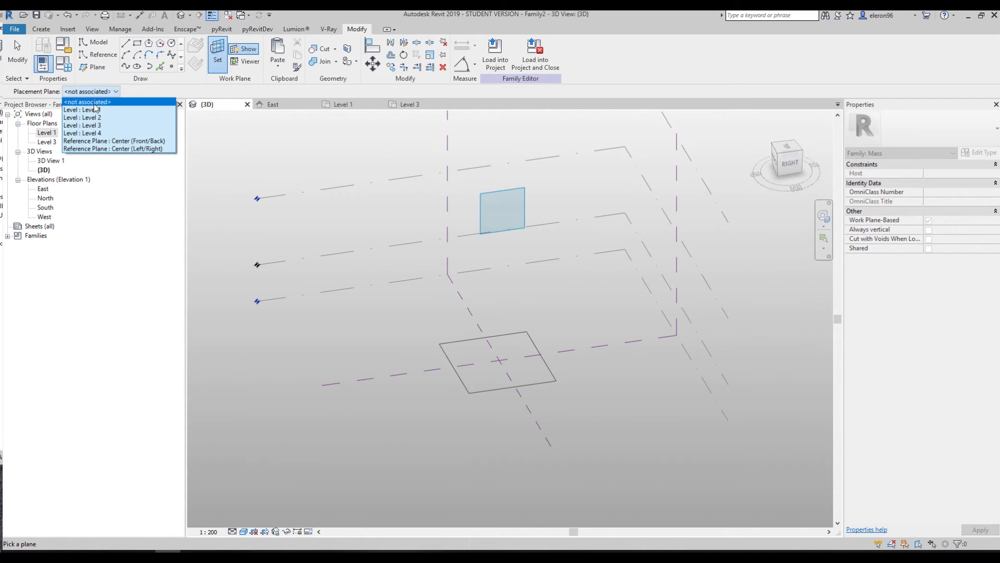
{"action": "left_click", "coordinate": [95, 109]}
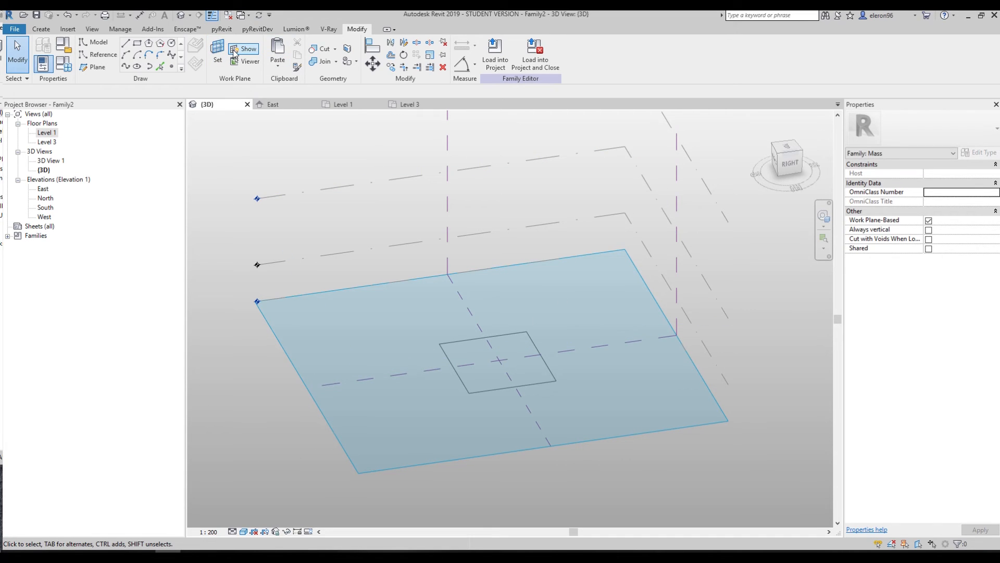
{"action": "left_click", "coordinate": [234, 50]}
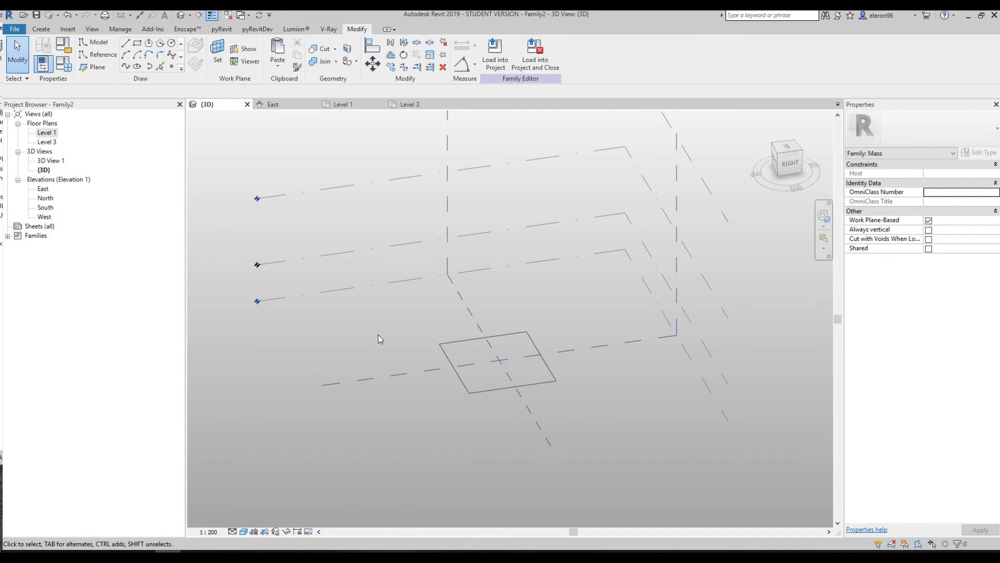
Try creating a solid form from the Level 1 rectangle alone and undo it.
{"action": "key", "text": "Tab"}
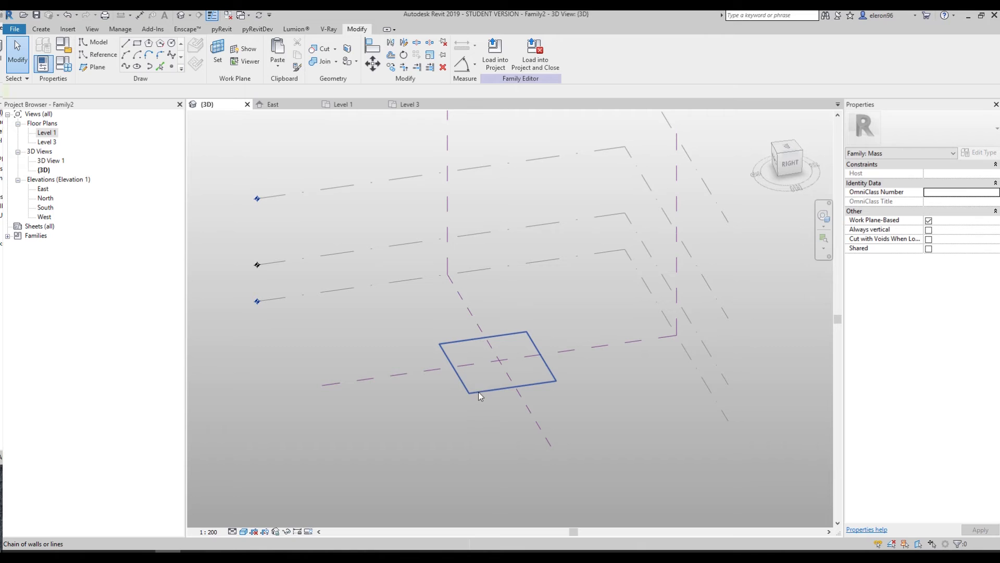
{"action": "left_click", "coordinate": [479, 390]}
{"action": "scroll", "coordinate": [484, 404], "scroll_direction": "down", "scroll_amount": 3}
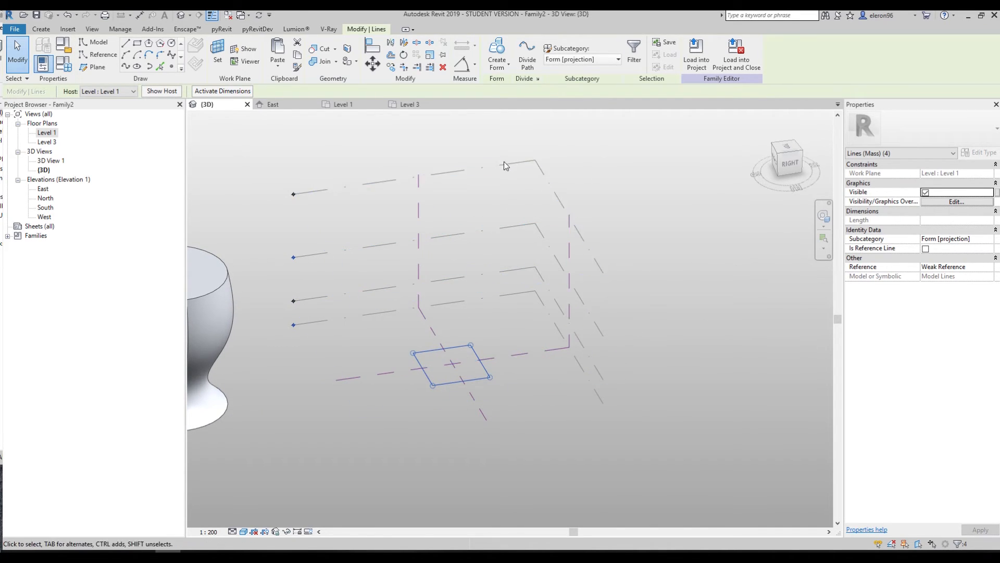
{"action": "left_click", "coordinate": [498, 52]}
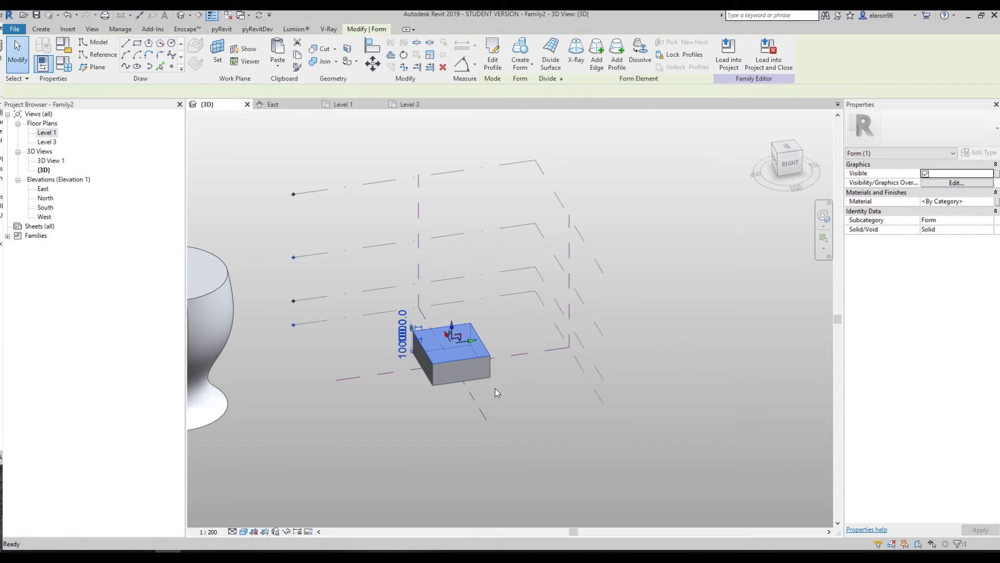
{"action": "key", "text": "ctrl+z"}
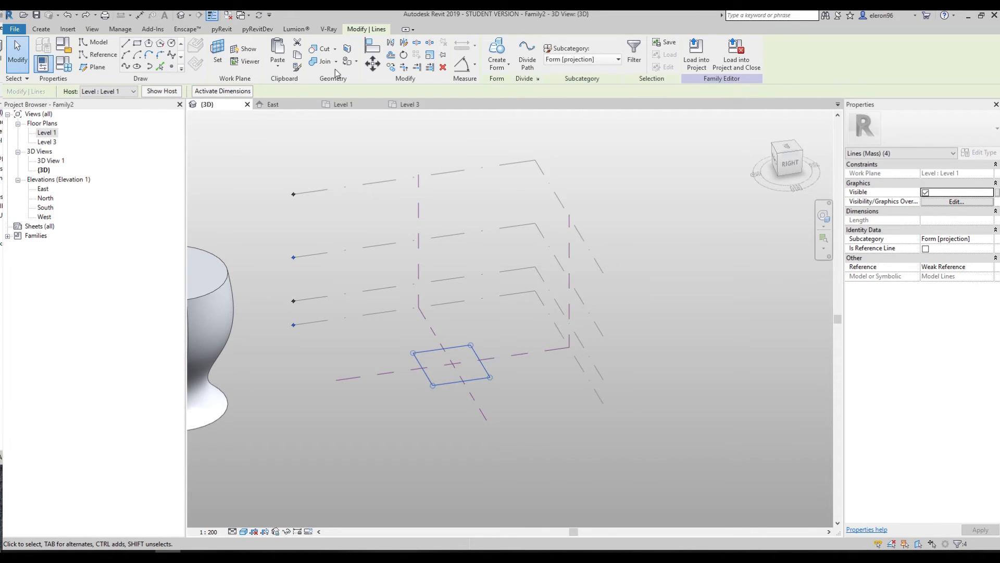
Paste a copy of the Level 1 rectangle aligned to Level 4.
{"action": "left_click", "coordinate": [278, 66]}
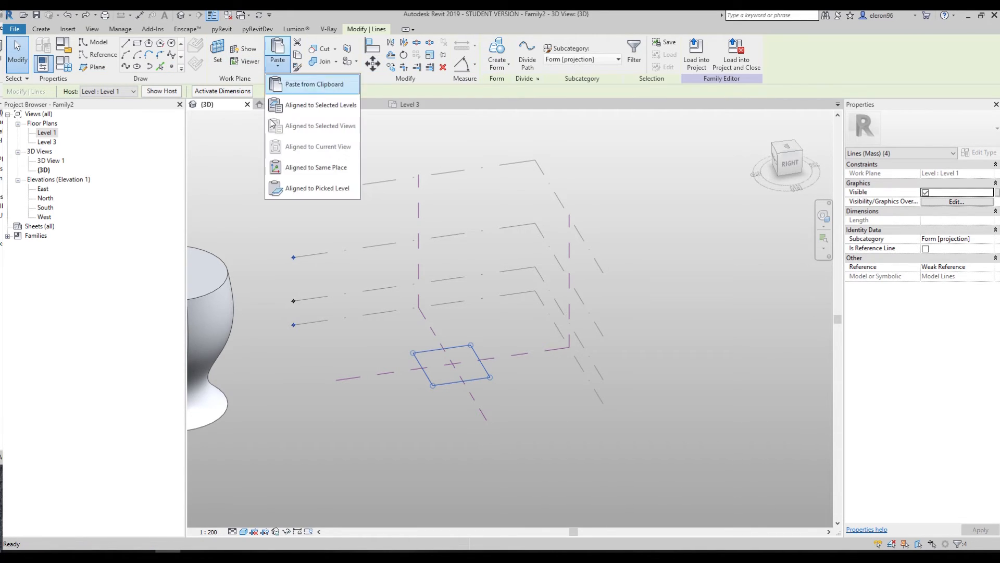
{"action": "left_click", "coordinate": [312, 105]}
{"action": "left_click", "coordinate": [449, 234]}
{"action": "left_click", "coordinate": [495, 354]}
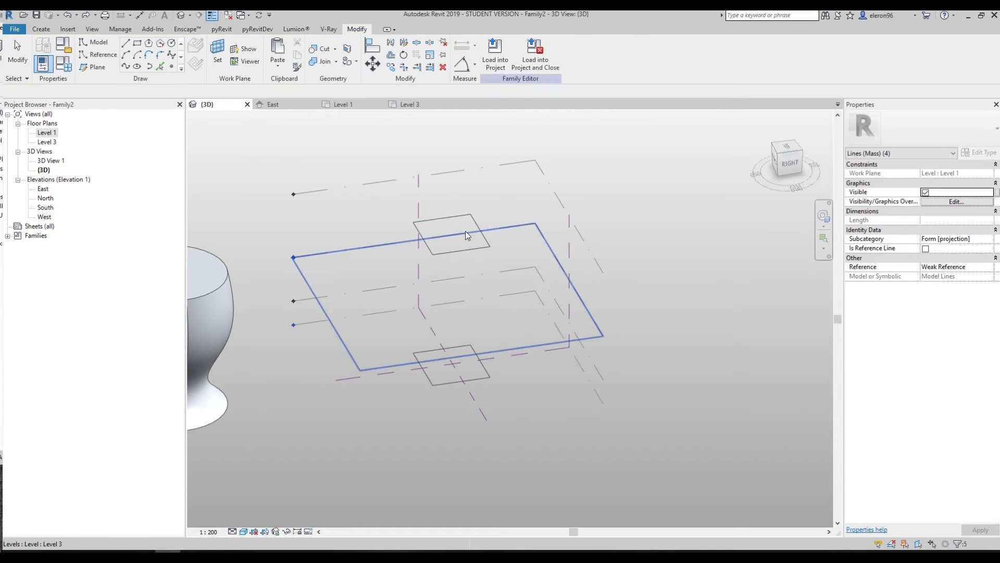
Create a solid form between the Level 1 and Level 4 rectangles.
{"action": "left_click", "coordinate": [448, 218]}
{"action": "left_click", "coordinate": [484, 353], "text": "ctrl"}
{"action": "left_click", "coordinate": [497, 49]}
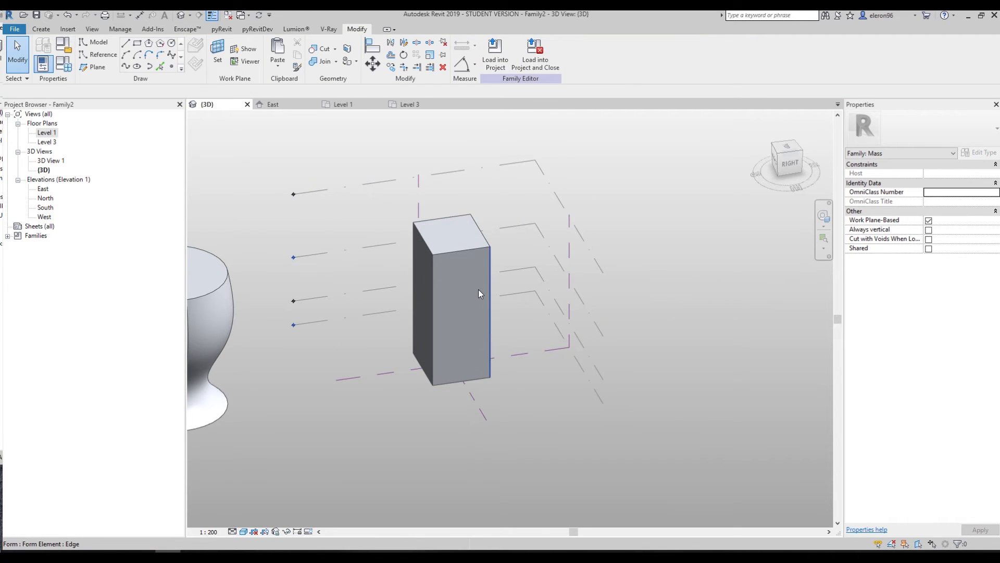
Try dissolving the rectangular box form into its two profiles and undo it.
{"action": "key", "text": "Tab"}
{"action": "left_click", "coordinate": [478, 289]}
{"action": "key", "text": "Escape"}
{"action": "left_click", "coordinate": [462, 319]}
{"action": "left_click", "coordinate": [640, 55]}
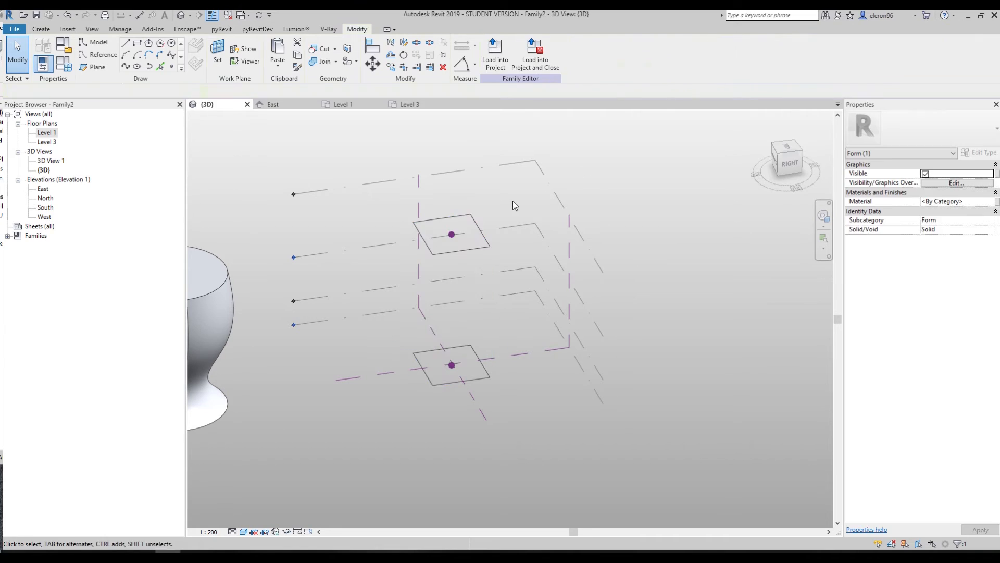
{"action": "key", "text": "ctrl+z"}
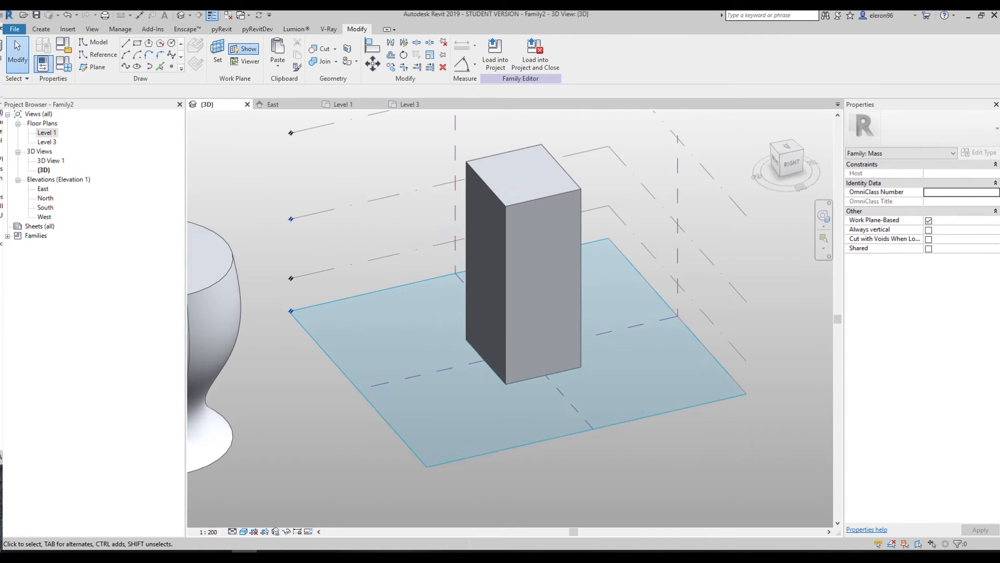
Orient the 3D view to the Right face to look at the box and the row of masses straight on.
{"action": "middle_click_drag", "start_coordinate": [408, 357], "coordinate": [464, 263], "text": "shift"}
{"action": "scroll", "coordinate": [464, 261], "scroll_direction": "down", "scroll_amount": 1}
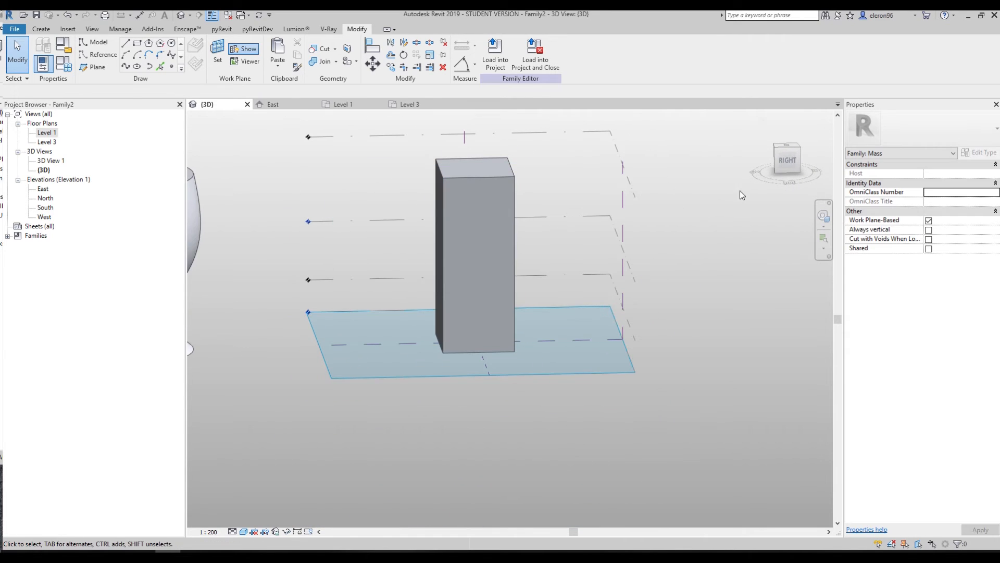
{"action": "left_click", "coordinate": [788, 160]}
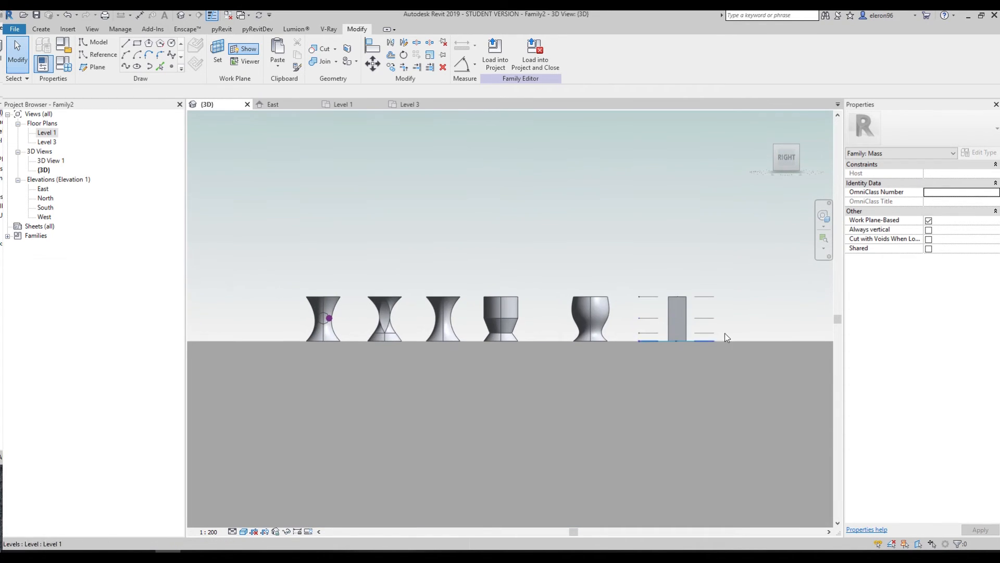
Set the work plane to Reference Plane : Center (Left/Right) and switch the 3D view to Wireframe.
{"action": "scroll", "coordinate": [714, 334], "scroll_direction": "up", "scroll_amount": 4}
{"action": "middle_click_drag", "start_coordinate": [643, 282], "coordinate": [636, 331]}
{"action": "left_click", "coordinate": [220, 71]}
{"action": "left_click", "coordinate": [97, 92]}
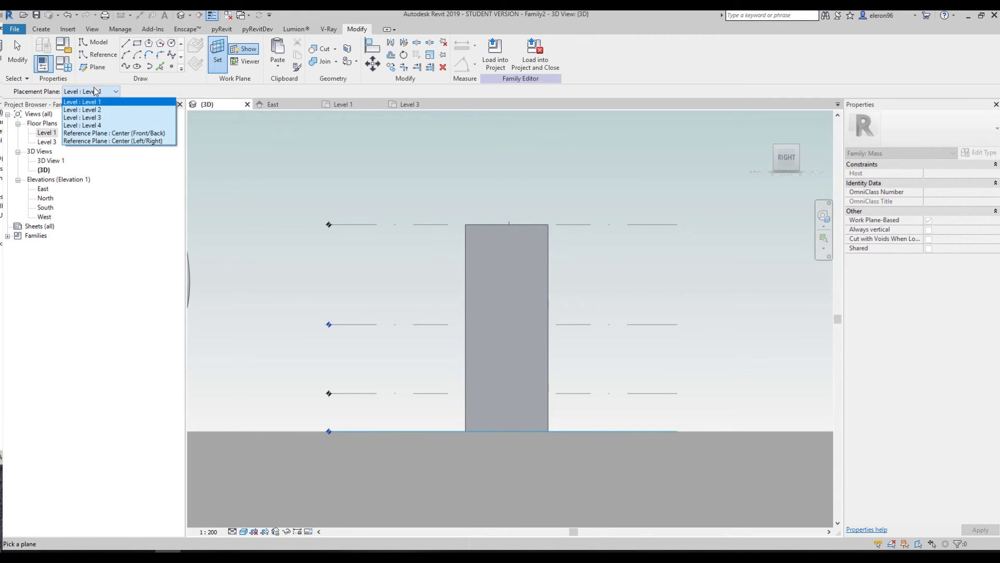
{"action": "left_click", "coordinate": [114, 141]}
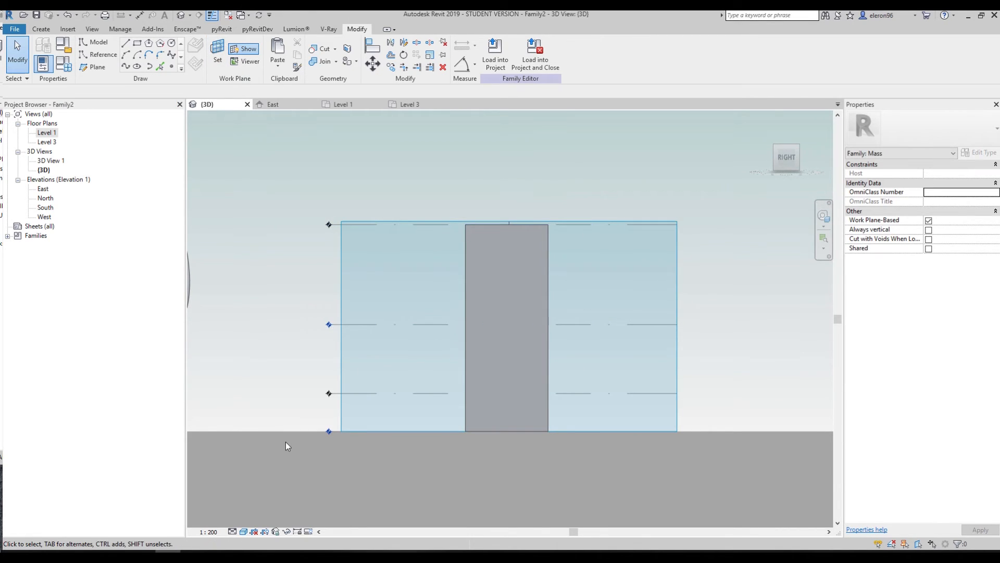
{"action": "left_click", "coordinate": [246, 531]}
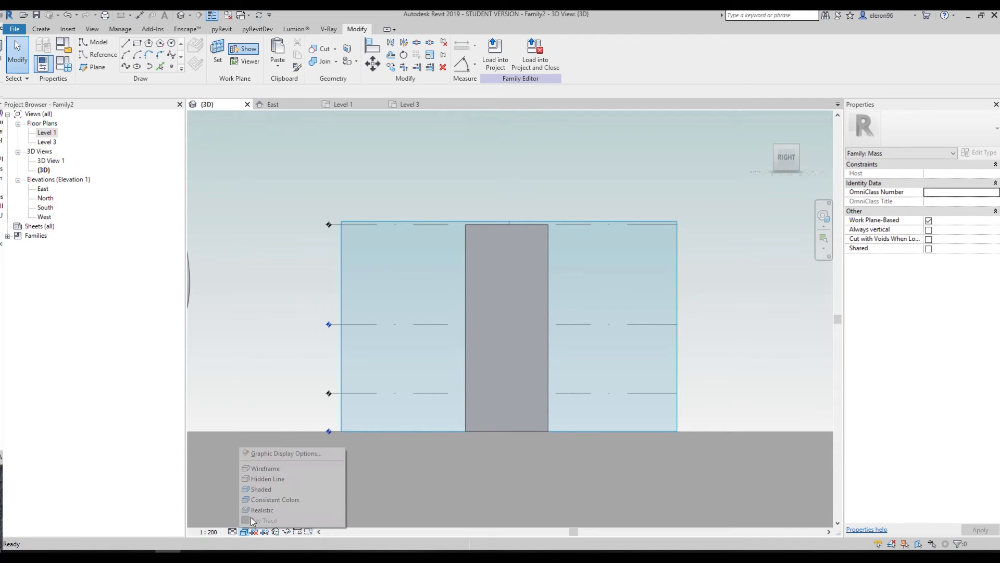
{"action": "left_click", "coordinate": [274, 470]}
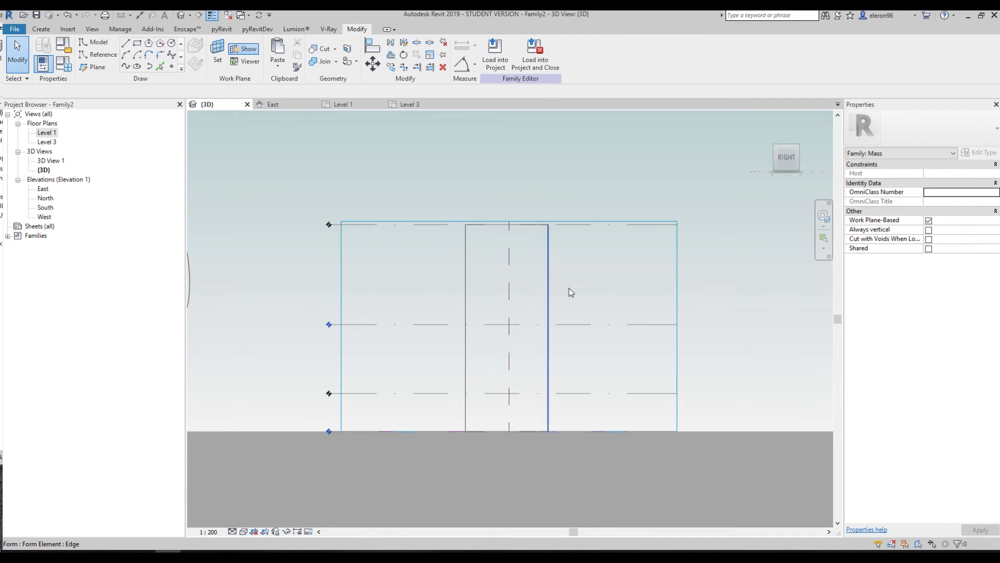
Sketch a wavy six-point spline down through the box, from above Level 4 to just below Level 1, between its centre plane and one side.
{"action": "scroll", "coordinate": [503, 273], "scroll_direction": "up", "scroll_amount": 3}
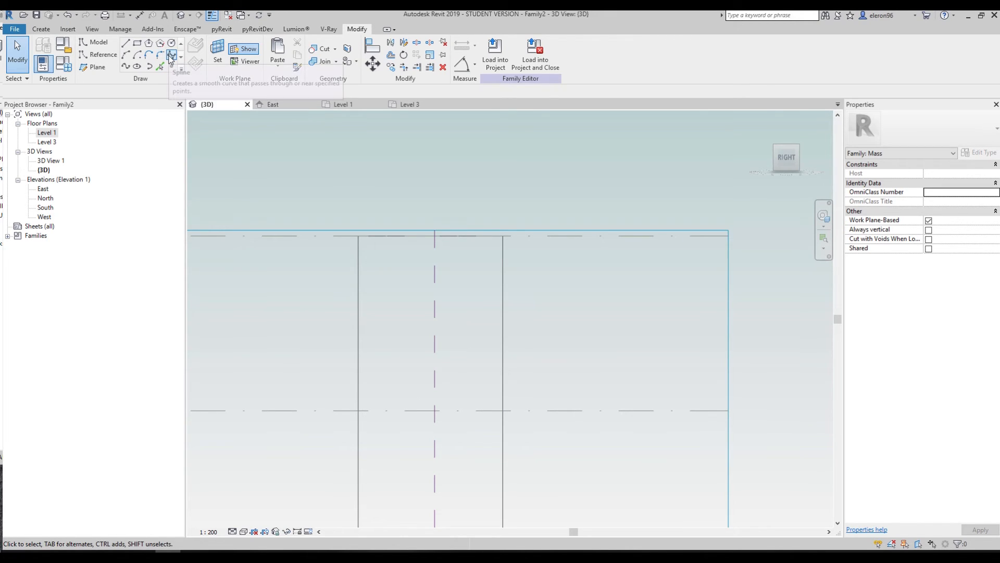
{"action": "left_click", "coordinate": [170, 57]}
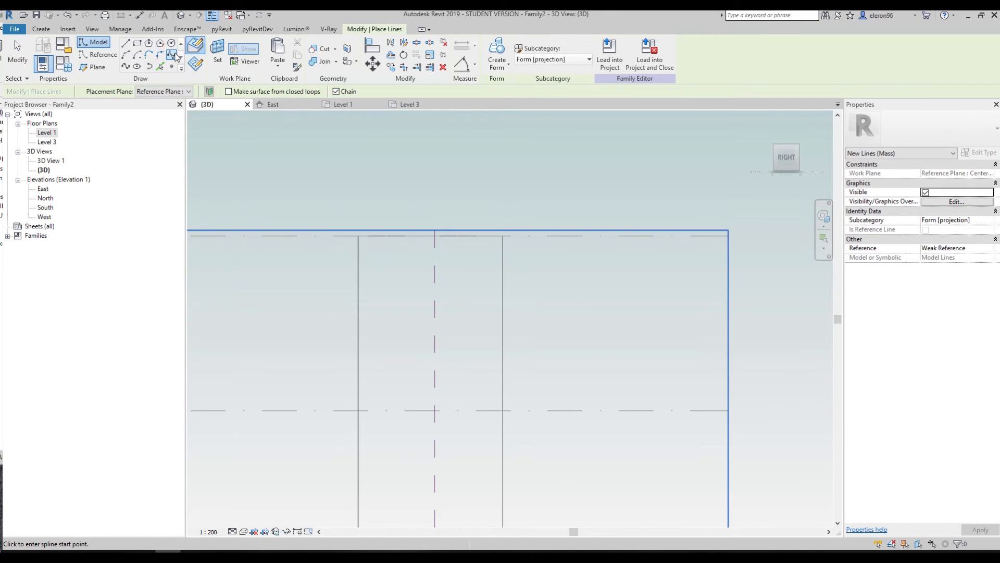
{"action": "left_click", "coordinate": [425, 203]}
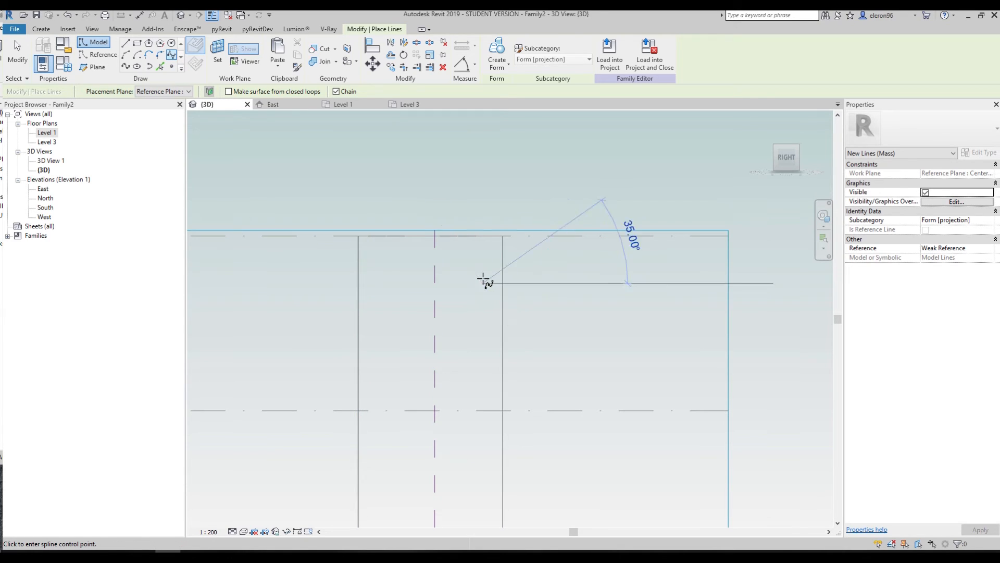
{"action": "left_click", "coordinate": [483, 279]}
{"action": "scroll", "coordinate": [483, 279], "scroll_direction": "down", "scroll_amount": 3}
{"action": "scroll", "coordinate": [479, 342], "scroll_direction": "up", "scroll_amount": 2}
{"action": "left_click", "coordinate": [474, 310]}
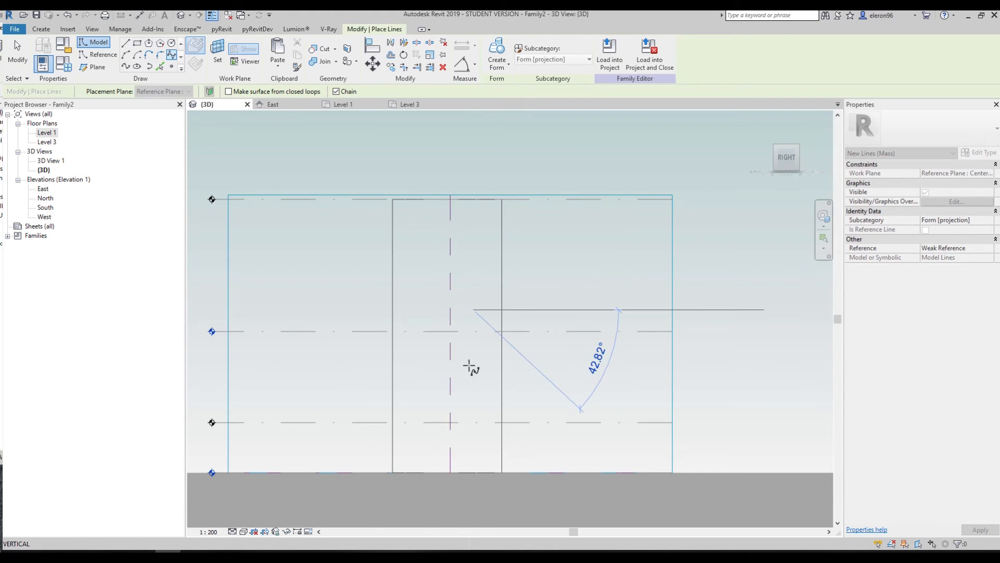
{"action": "left_click", "coordinate": [471, 368]}
{"action": "left_click", "coordinate": [472, 437]}
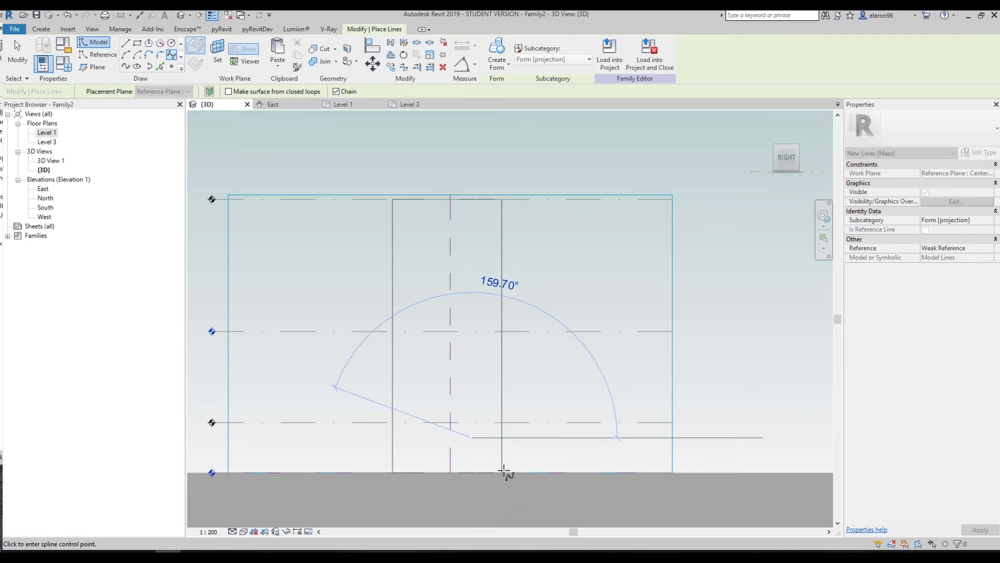
{"action": "left_click", "coordinate": [529, 490]}
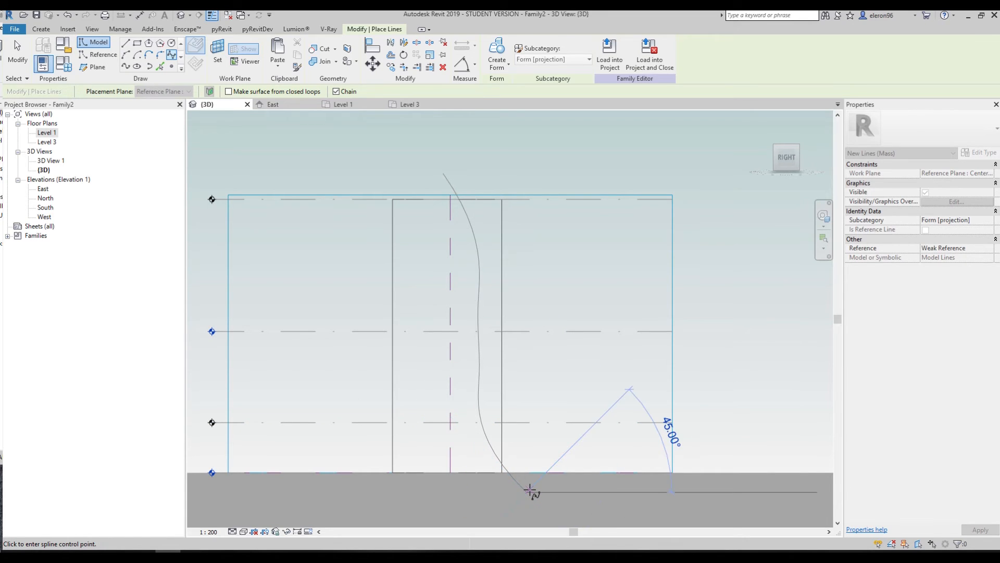
{"action": "key", "text": "Escape"}
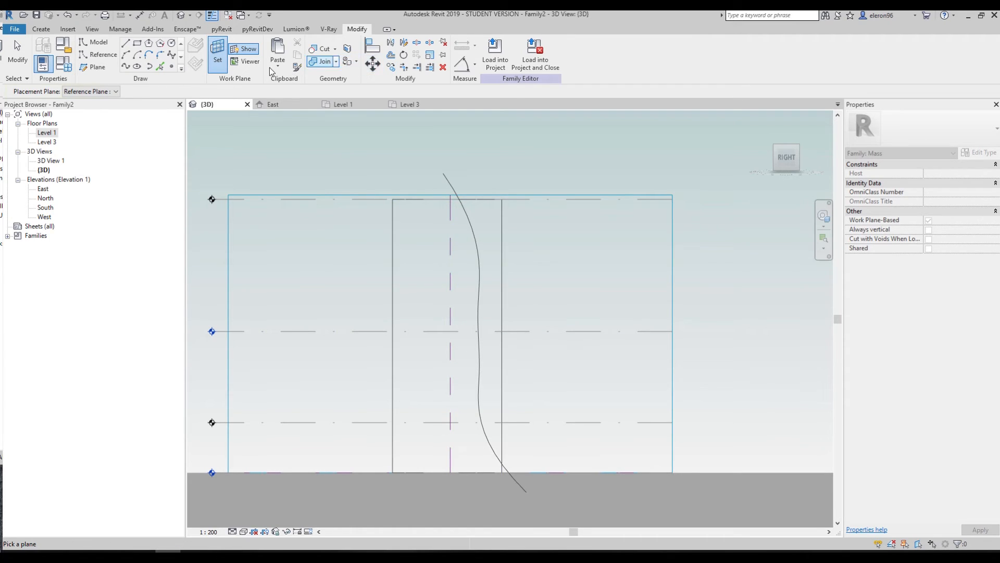
Close the spline into a profile with straight lines running around the outside of the box, and select the whole loop.
{"action": "left_click", "coordinate": [126, 43]}
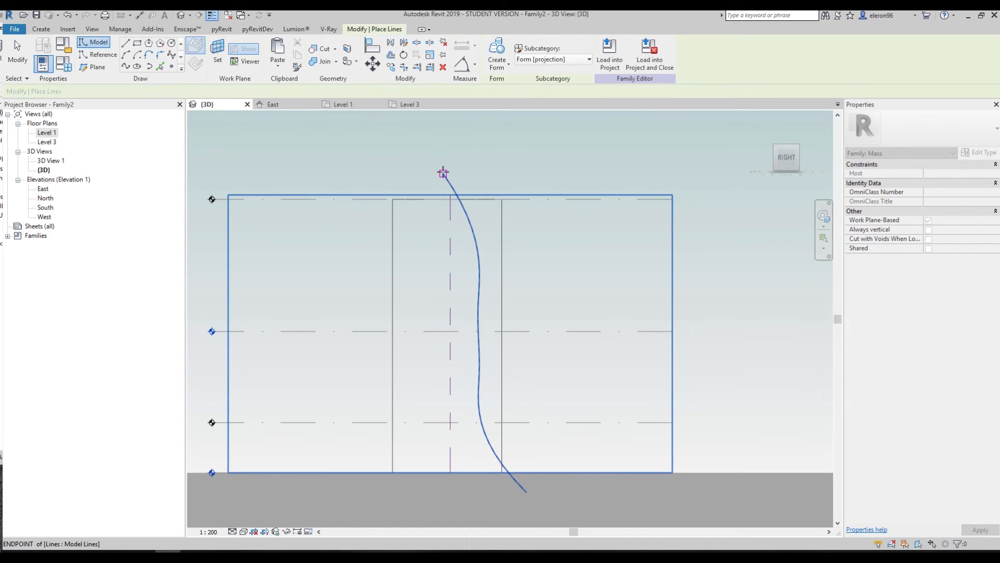
{"action": "left_click", "coordinate": [444, 173]}
{"action": "left_click", "coordinate": [582, 448]}
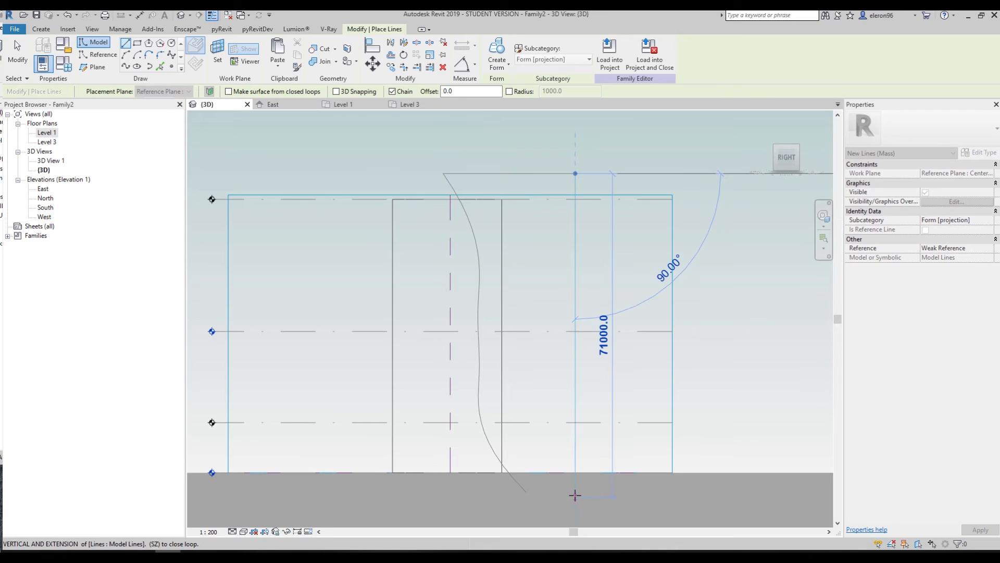
{"action": "left_click", "coordinate": [575, 488]}
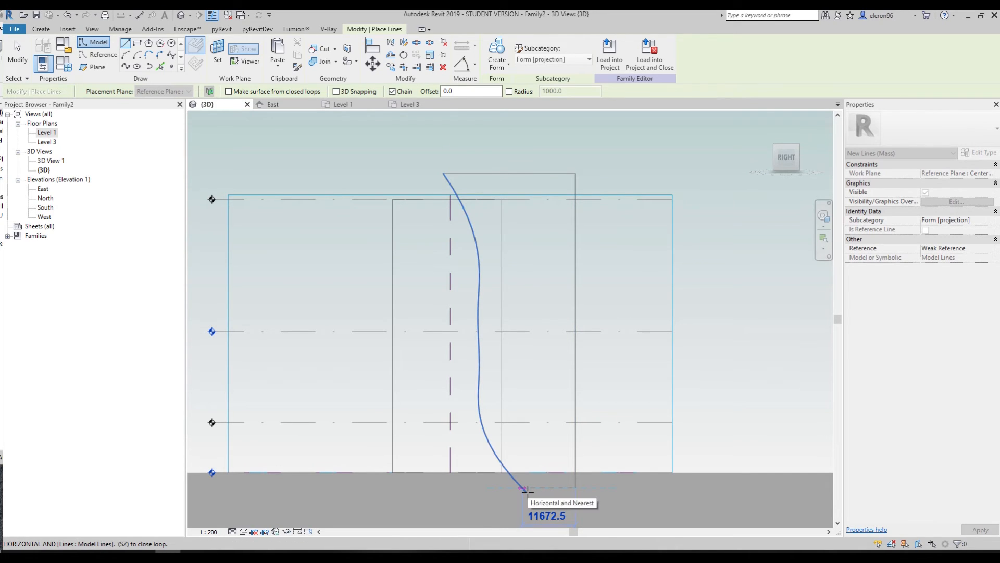
{"action": "left_click", "coordinate": [527, 489]}
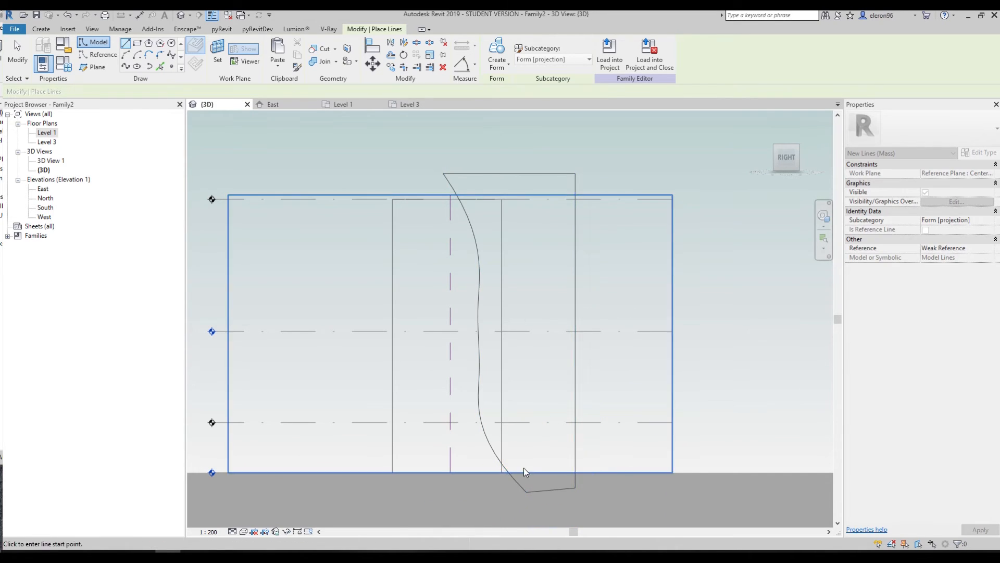
{"action": "key", "text": "Escape"}
{"action": "key", "text": "Escape"}
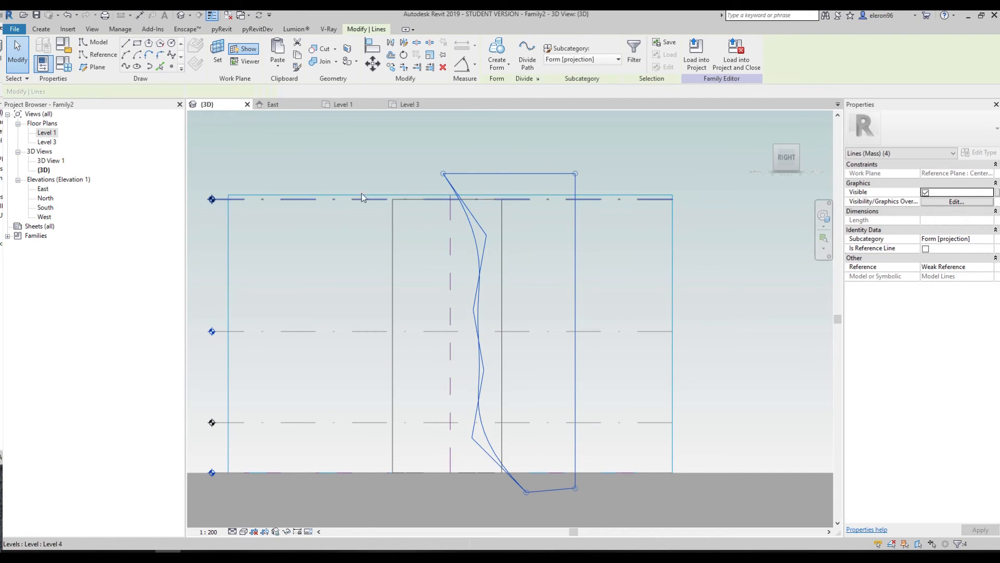
Set the 3D view's visual style to Shaded with the closed profile still selected.
{"action": "middle_click_drag", "start_coordinate": [521, 154], "coordinate": [416, 282], "text": "shift"}
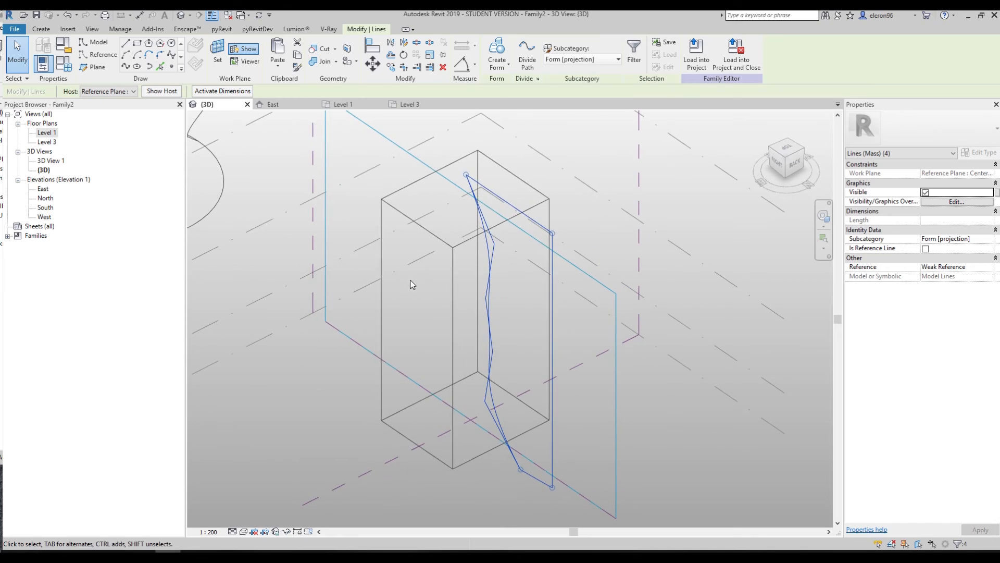
{"action": "left_click", "coordinate": [243, 531]}
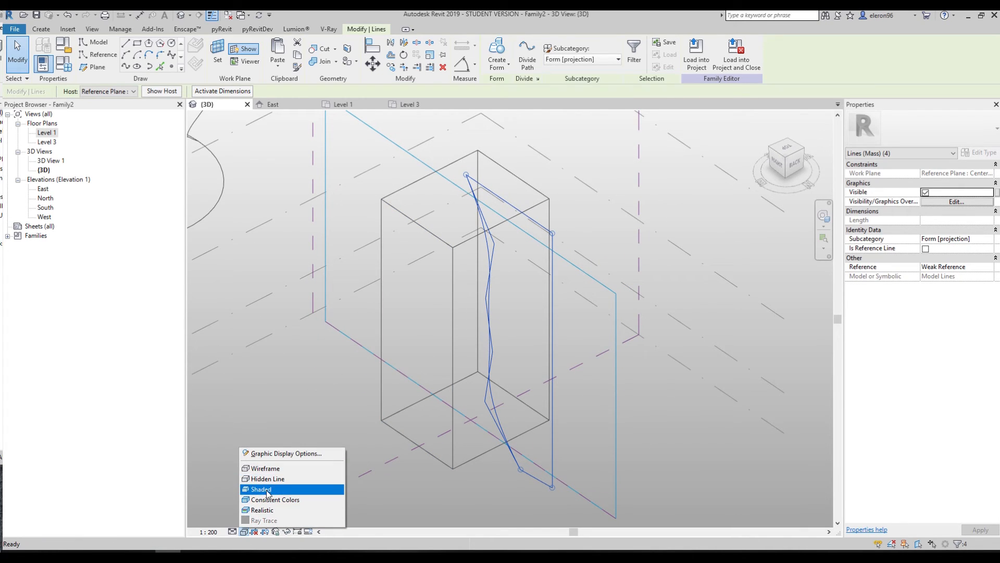
{"action": "left_click", "coordinate": [271, 487]}
{"action": "middle_click_drag", "start_coordinate": [451, 343], "coordinate": [471, 334], "text": "shift"}
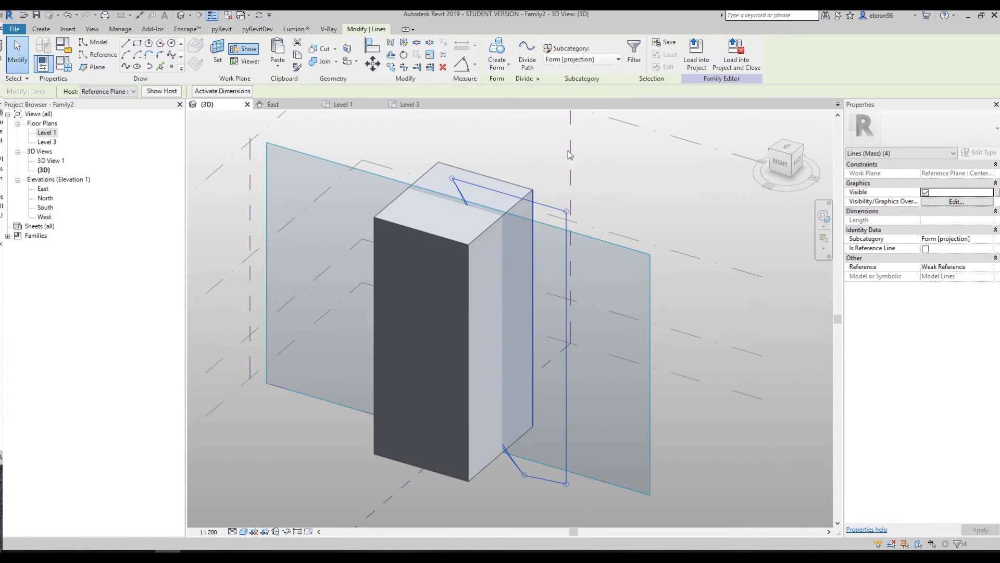
Create a void form from the selected spline profile.
{"action": "left_click", "coordinate": [497, 62]}
{"action": "left_click", "coordinate": [518, 105]}
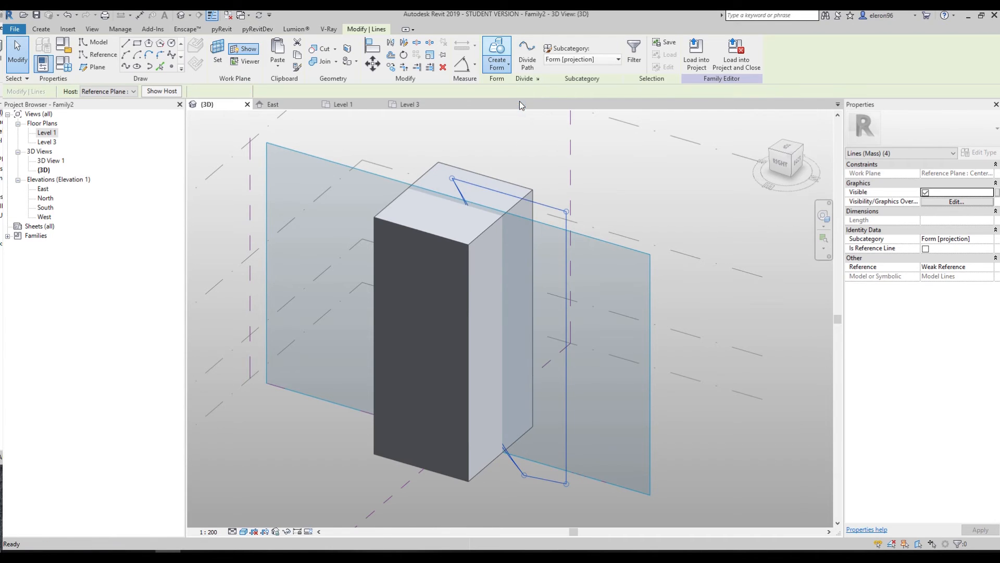
{"action": "left_click", "coordinate": [600, 292]}
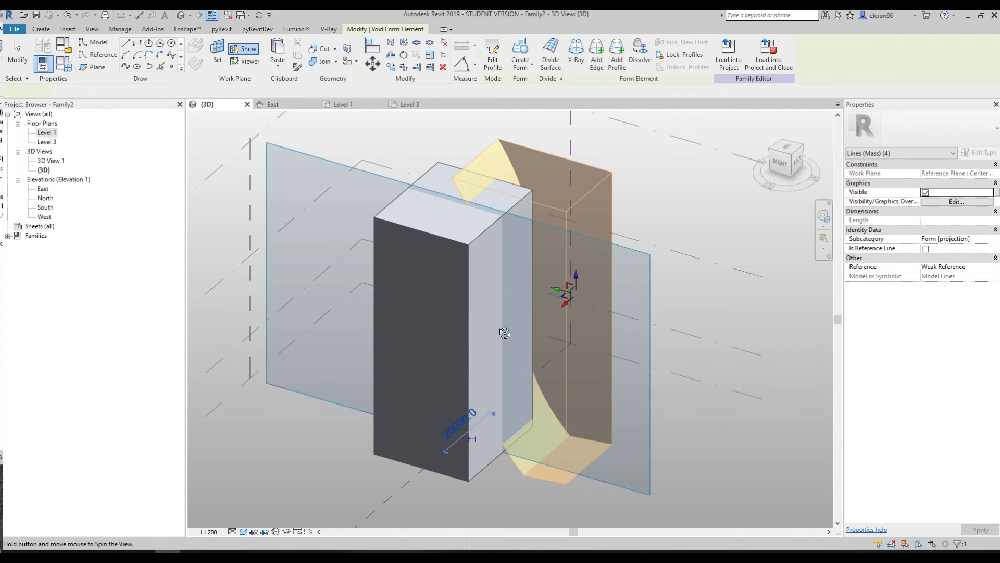
Stretch the void's end face through the box to a depth of about 42930 mm and deselect it to cut the curved side.
{"action": "middle_click_drag", "start_coordinate": [510, 333], "coordinate": [521, 308], "text": "shift"}
{"action": "middle_click_drag", "start_coordinate": [493, 342], "coordinate": [524, 332], "text": "shift"}
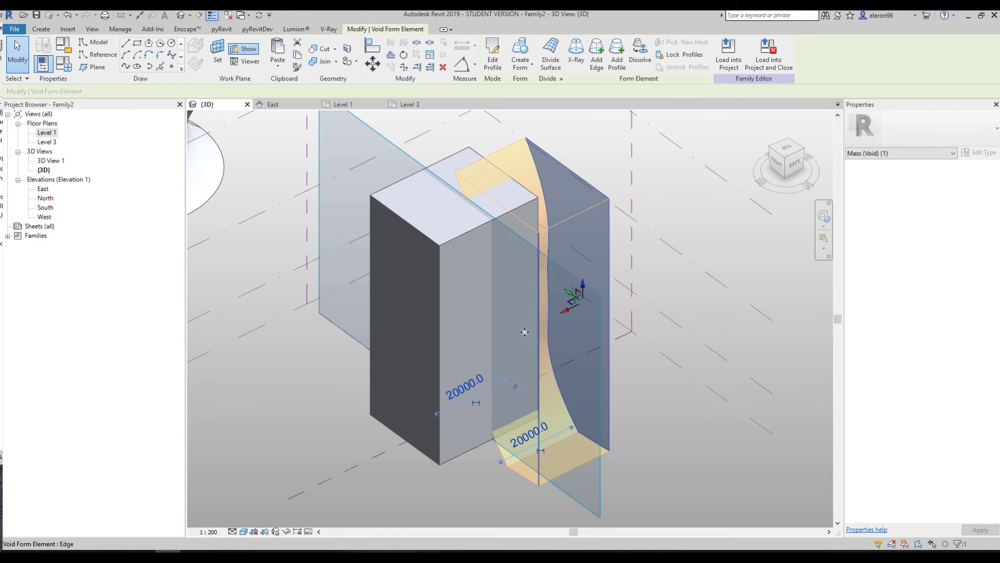
{"action": "left_click", "coordinate": [505, 341]}
{"action": "left_click_drag", "start_coordinate": [505, 342], "coordinate": [662, 414]}
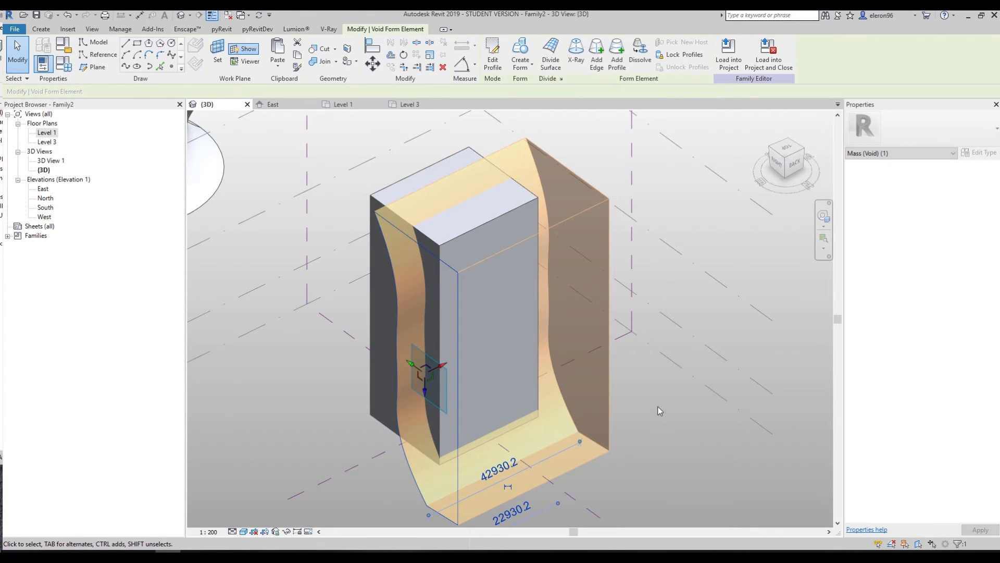
{"action": "left_click", "coordinate": [658, 407]}
{"action": "middle_click_drag", "start_coordinate": [475, 424], "coordinate": [412, 390], "text": "shift"}
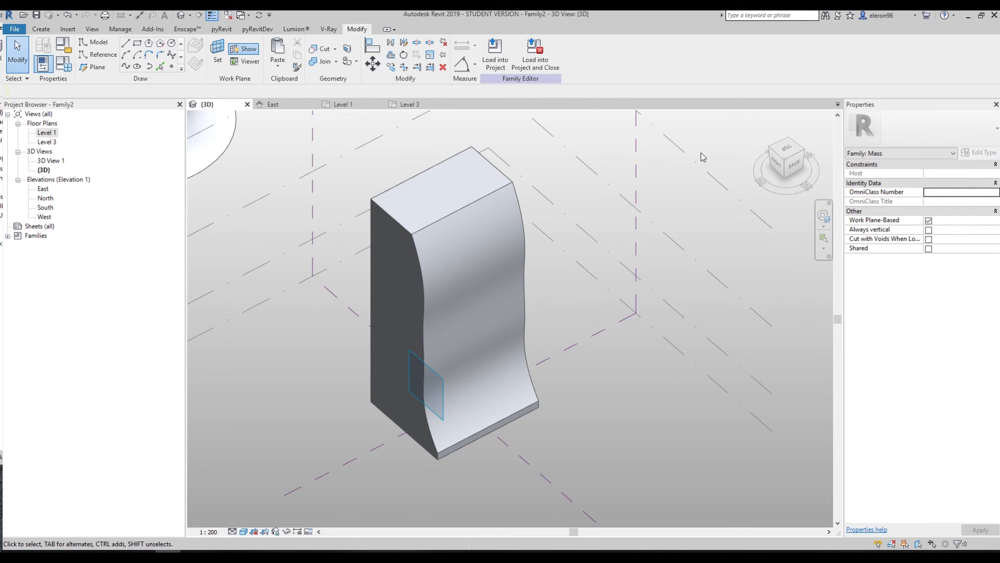
Orient the 3D view to Top on the cut box and set the work plane to Level 1.
{"action": "left_click", "coordinate": [787, 150]}
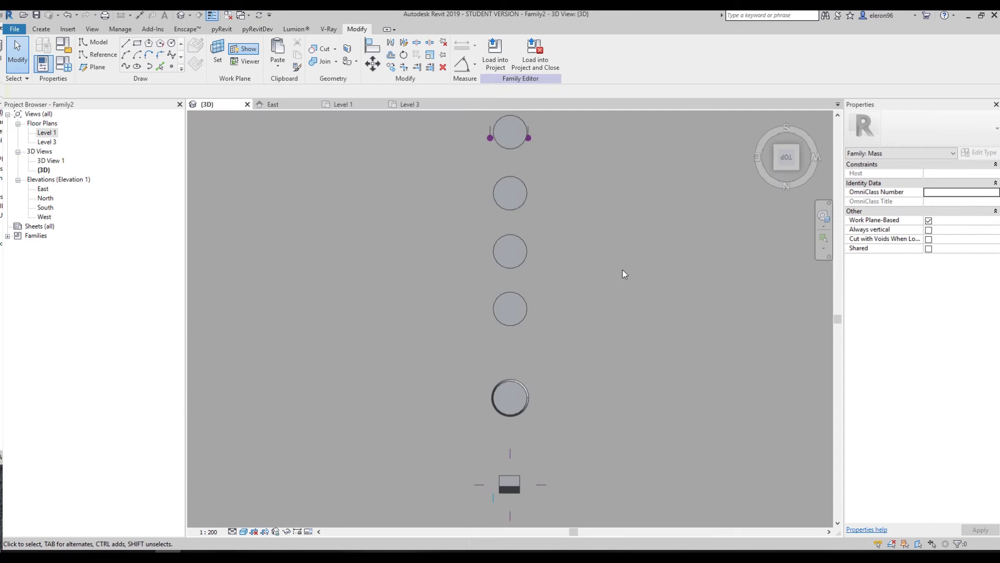
{"action": "scroll", "coordinate": [500, 399], "scroll_direction": "up", "scroll_amount": 8}
{"action": "mouse_move", "coordinate": [521, 391]}
{"action": "middle_mouse_down"}
{"action": "mouse_move", "coordinate": [536, 393]}
{"action": "mouse_move", "coordinate": [527, 395]}
{"action": "middle_mouse_up"}
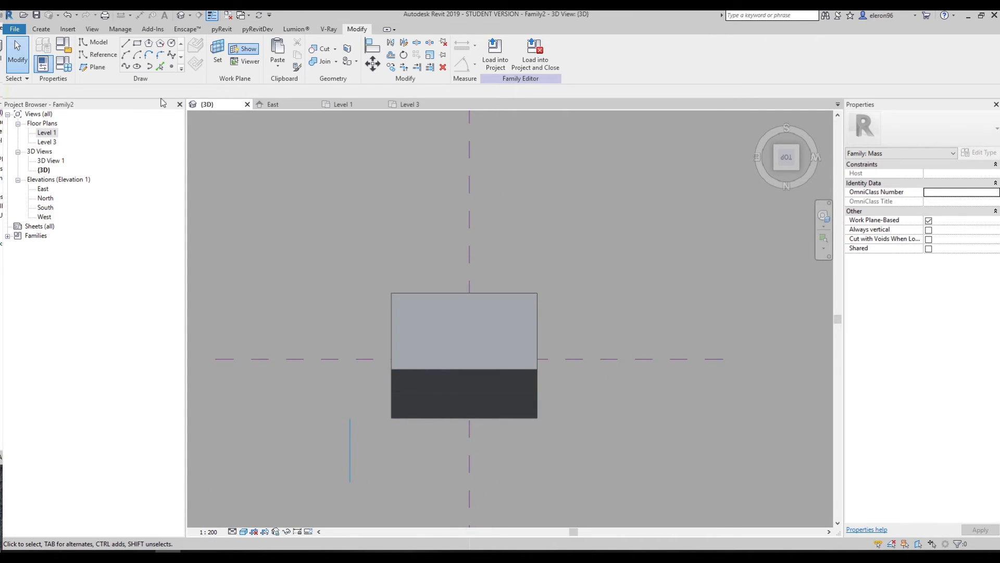
{"action": "left_click", "coordinate": [218, 52]}
{"action": "left_click", "coordinate": [105, 92]}
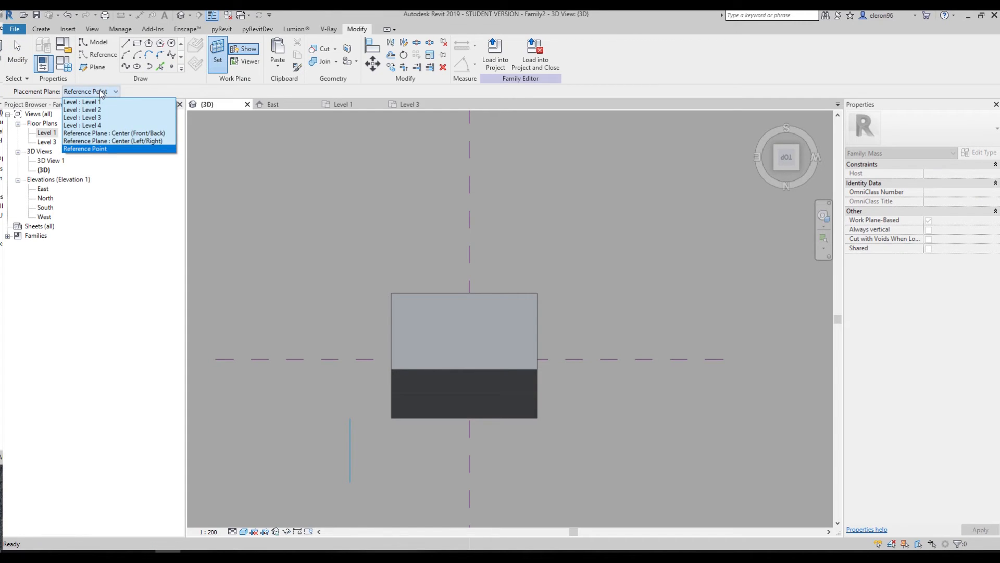
{"action": "left_click", "coordinate": [104, 110]}
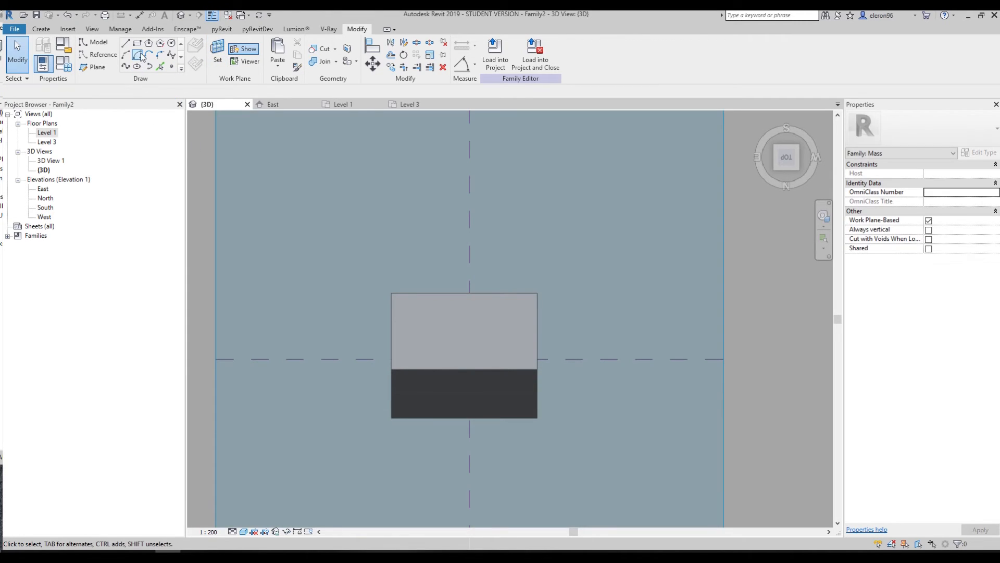
Sketch a start-end-radius arc of about 18130 mm radius across the box, bulging to the midpoint of its top face's cut edge.
{"action": "left_click", "coordinate": [126, 55]}
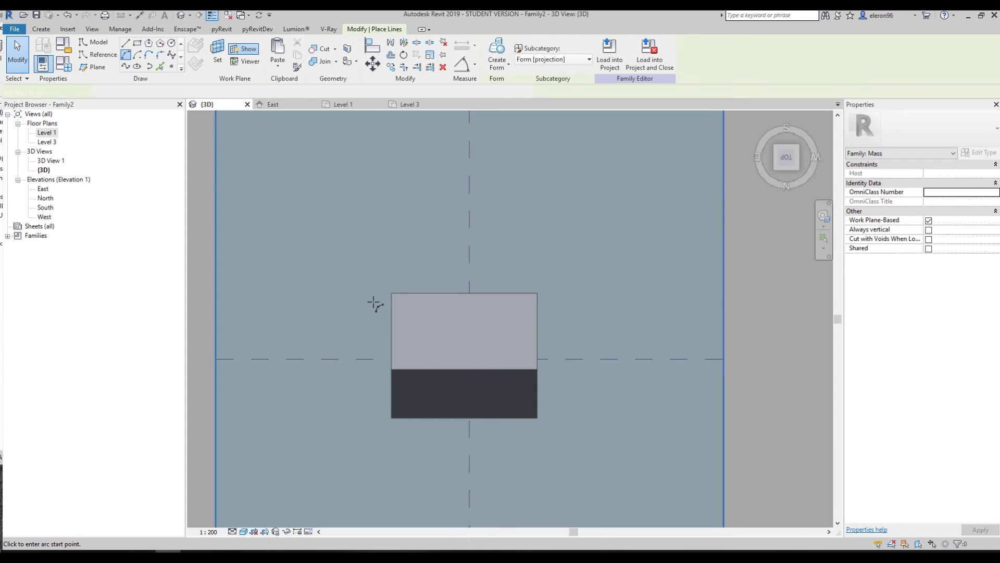
{"action": "left_click", "coordinate": [558, 302]}
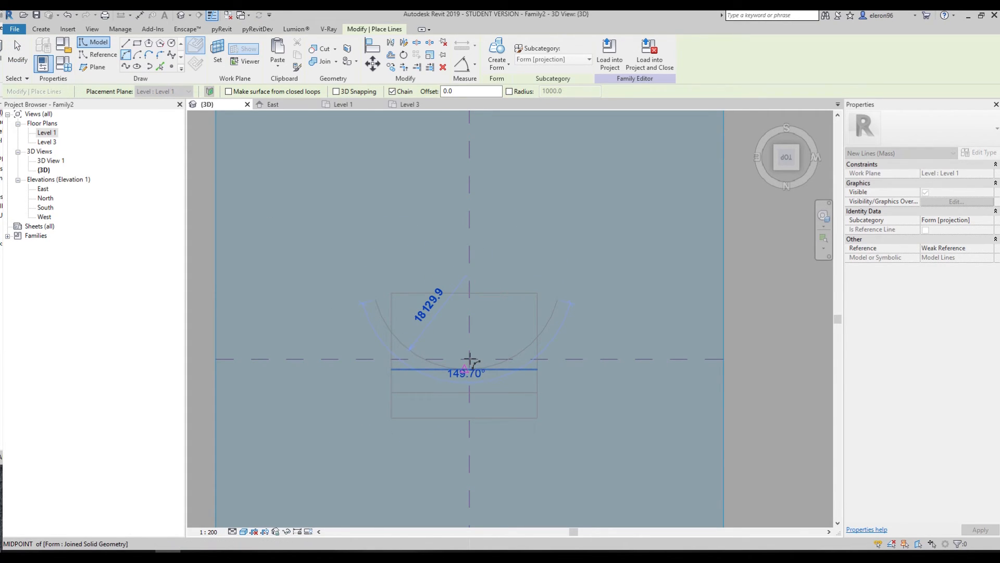
{"action": "left_click", "coordinate": [467, 372]}
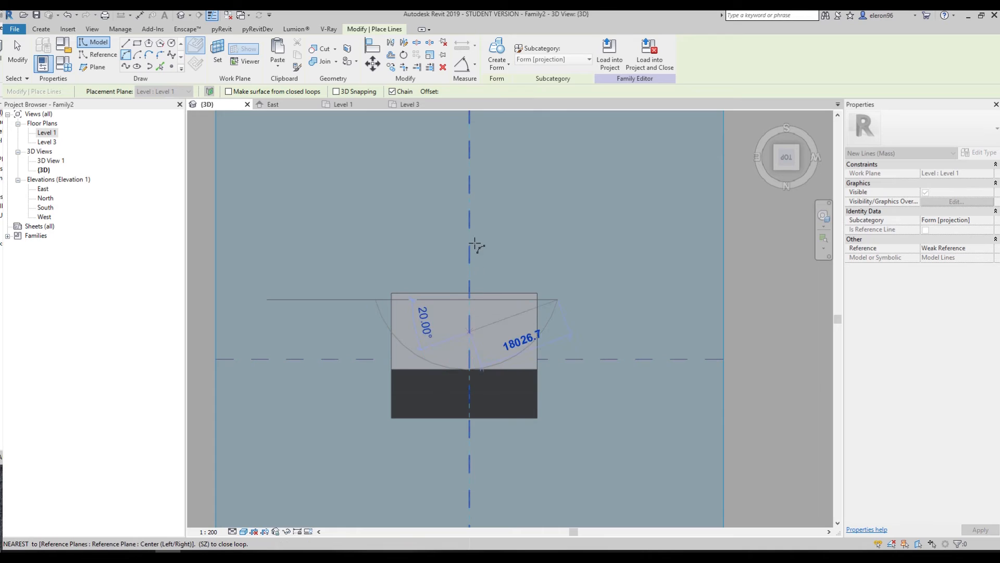
Close the arc with straight lines around the box, 27000 mm on the sides and 36000 mm across, and select the loop.
{"action": "left_click", "coordinate": [129, 43]}
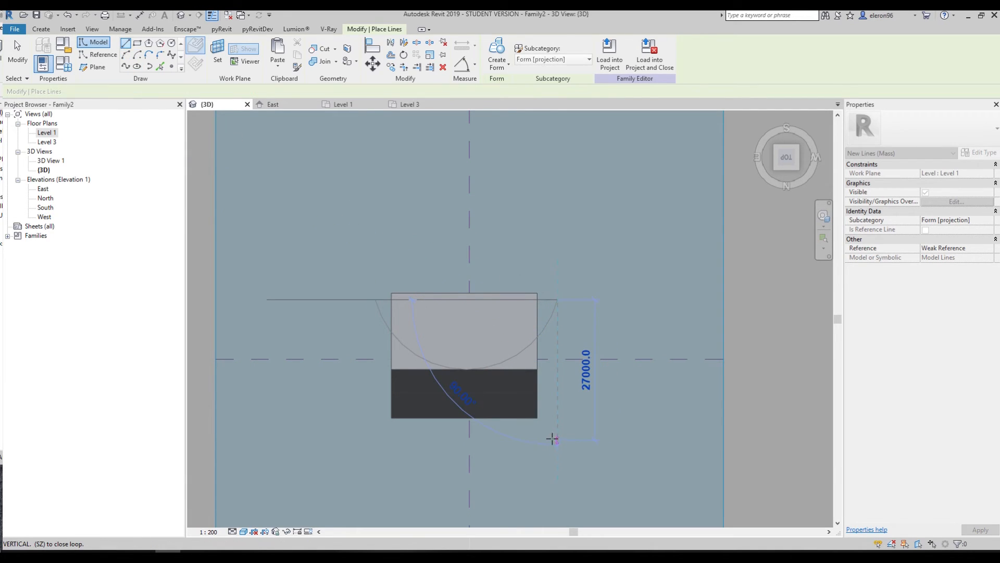
{"action": "left_click", "coordinate": [553, 439]}
{"action": "left_click", "coordinate": [371, 439]}
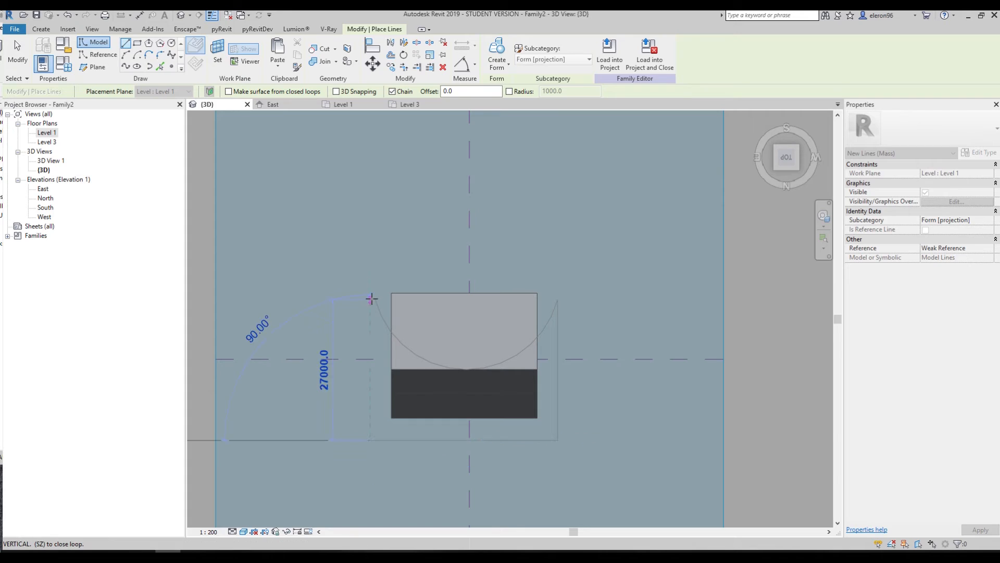
{"action": "left_click", "coordinate": [374, 298]}
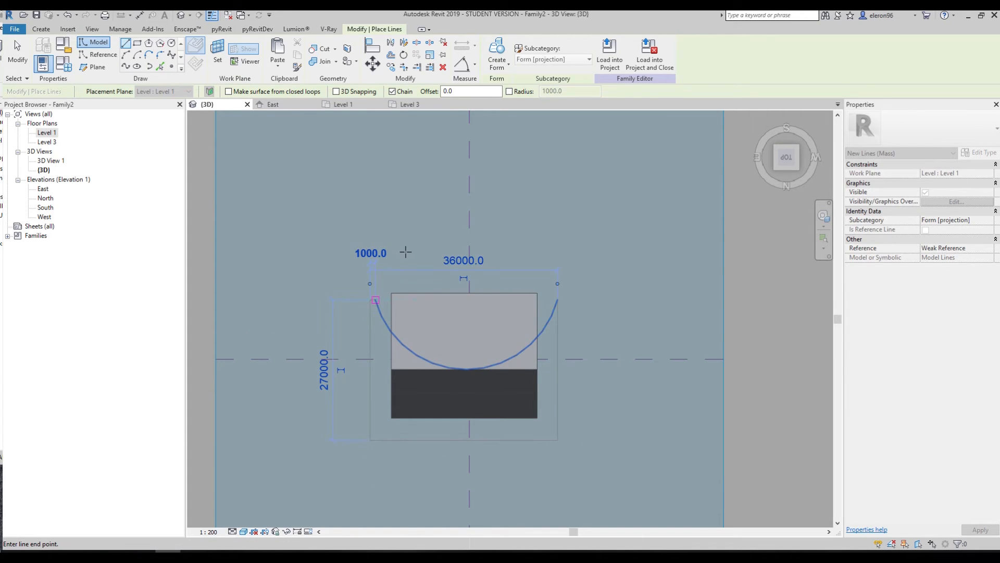
{"action": "key", "text": "Escape"}
{"action": "key", "text": "Escape"}
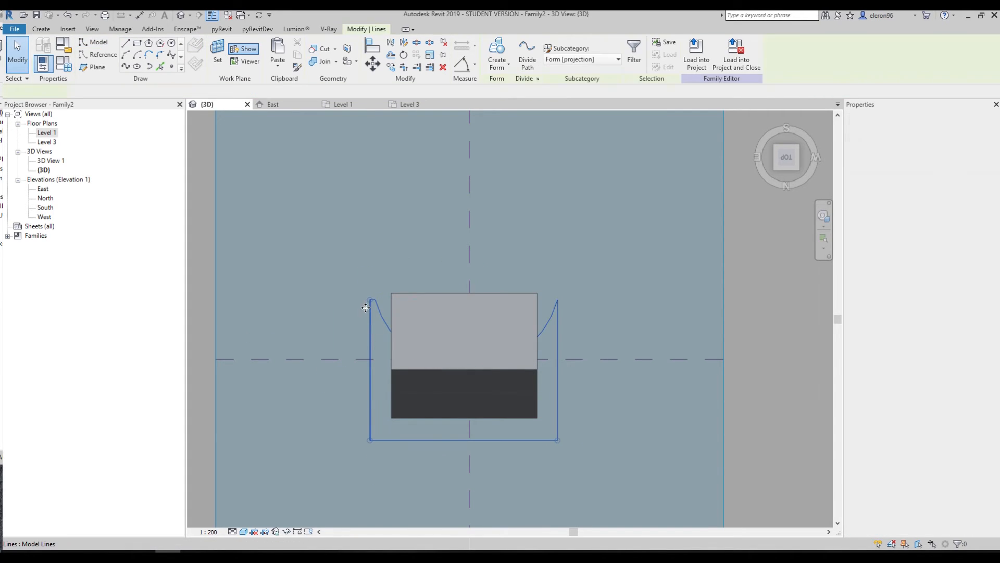
Try to cut the box with a void form created from the selected arc-and-line loop on Level 1.
{"action": "scroll", "coordinate": [359, 359], "scroll_direction": "down", "scroll_amount": 3}
{"action": "middle_click_drag", "start_coordinate": [356, 373], "coordinate": [515, 203], "text": "shift"}
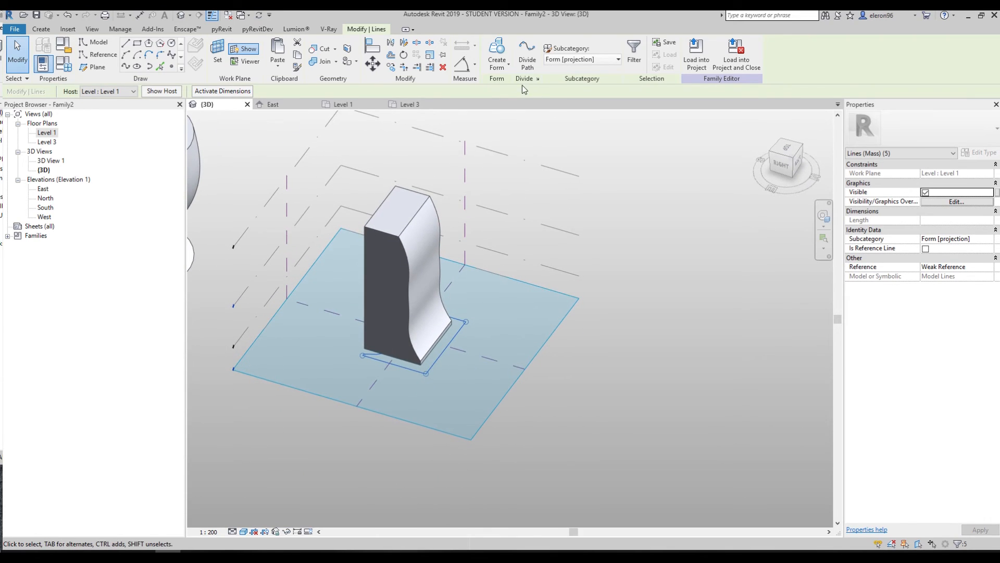
{"action": "left_click", "coordinate": [500, 71]}
{"action": "left_click", "coordinate": [525, 109]}
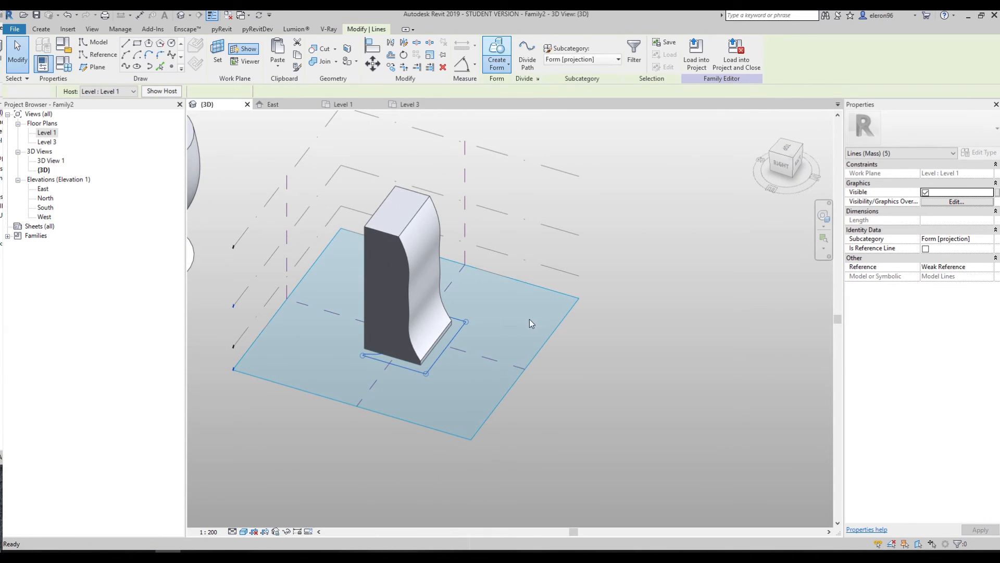
{"action": "middle_click_drag", "start_coordinate": [414, 333], "coordinate": [481, 301], "text": "shift"}
{"action": "left_click", "coordinate": [634, 291]}
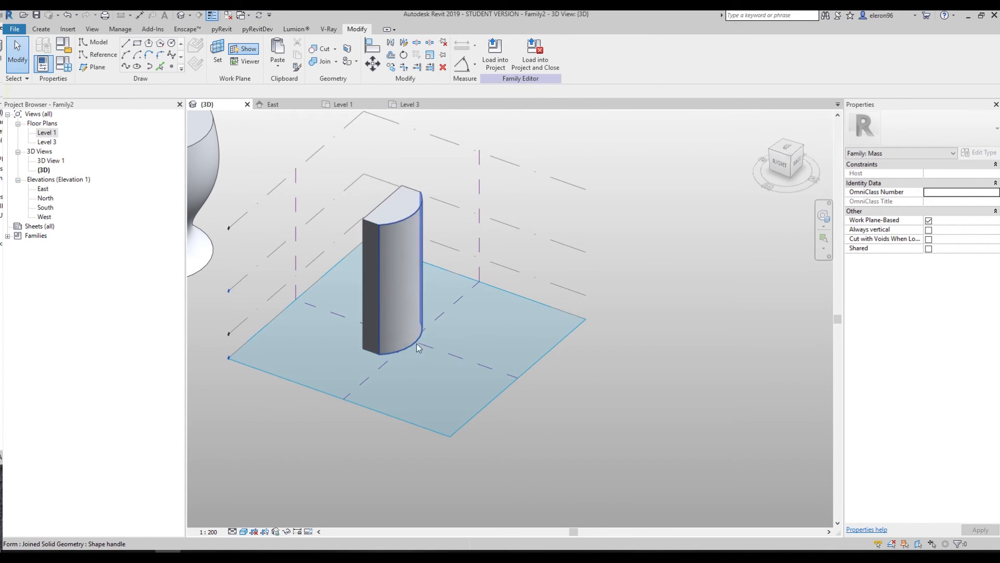
Undo the void form and its cut, returning to the selected loop on Level 1.
{"action": "key", "text": "ctrl+z"}
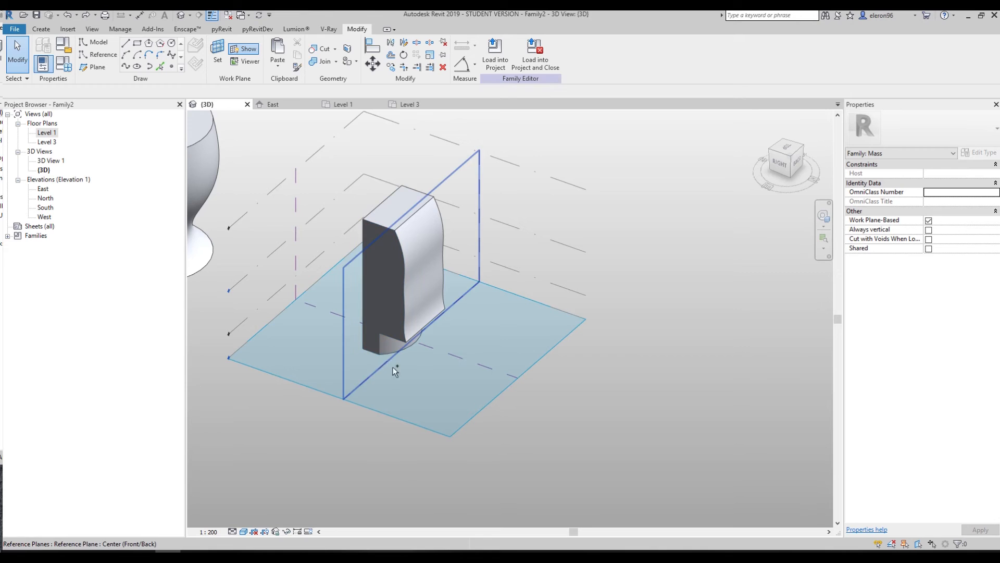
{"action": "key", "text": "ctrl+z"}
{"action": "left_click", "coordinate": [457, 386]}
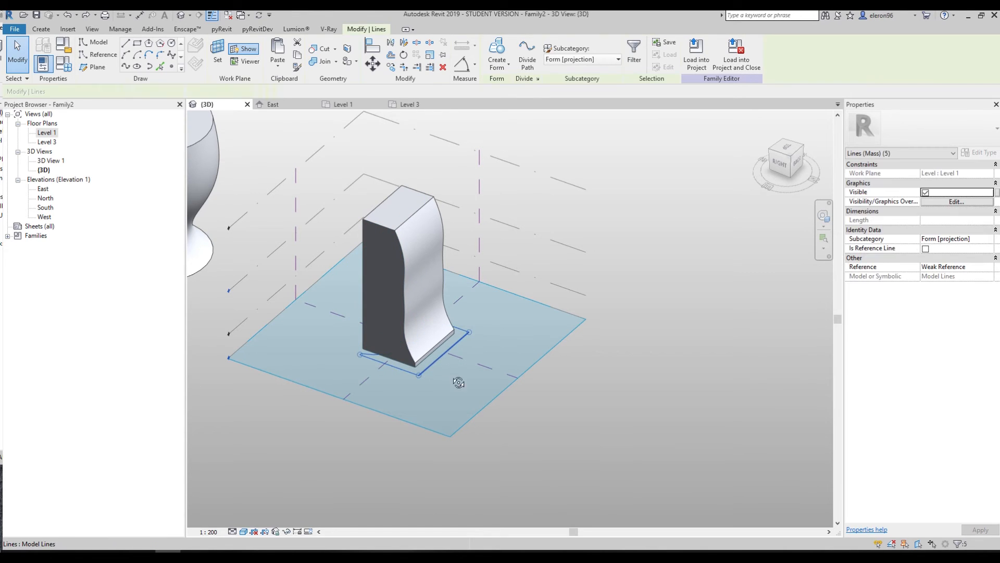
Set the 3D view's visual style to Wireframe to expose the arc beneath the box.
{"action": "middle_click_drag", "start_coordinate": [449, 370], "coordinate": [480, 439], "text": "shift"}
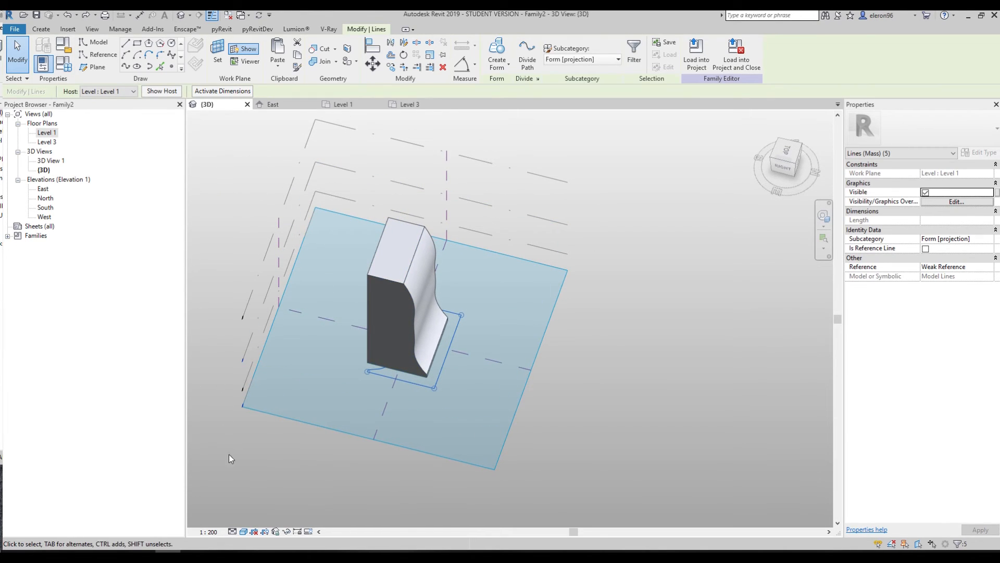
{"action": "left_click", "coordinate": [243, 532]}
{"action": "left_click", "coordinate": [271, 466]}
{"action": "scroll", "coordinate": [382, 370], "scroll_direction": "up", "scroll_amount": 5}
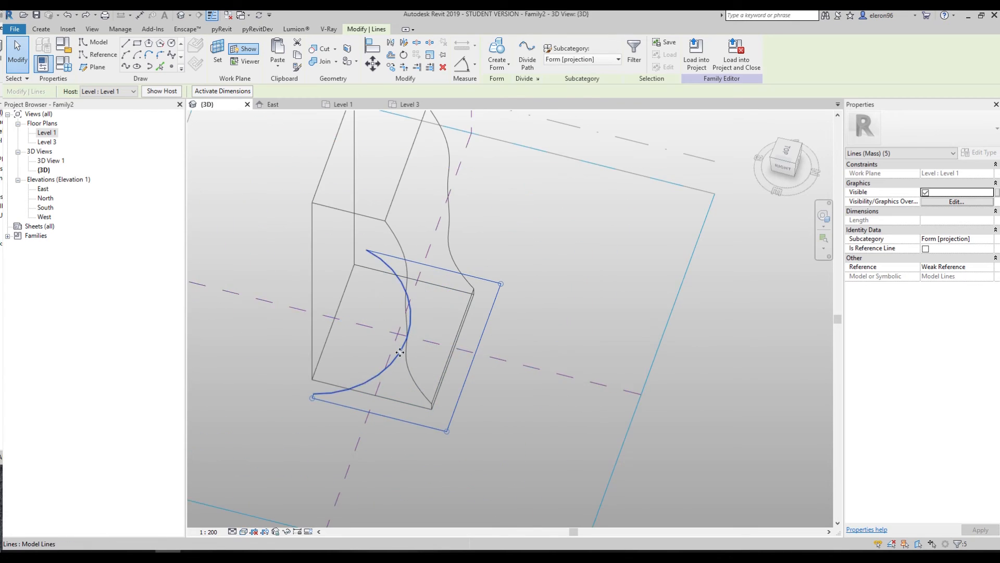
Reshape the Level 1 arc by stretching its end grips outward to a radius of about 17525 mm.
{"action": "left_click", "coordinate": [386, 373]}
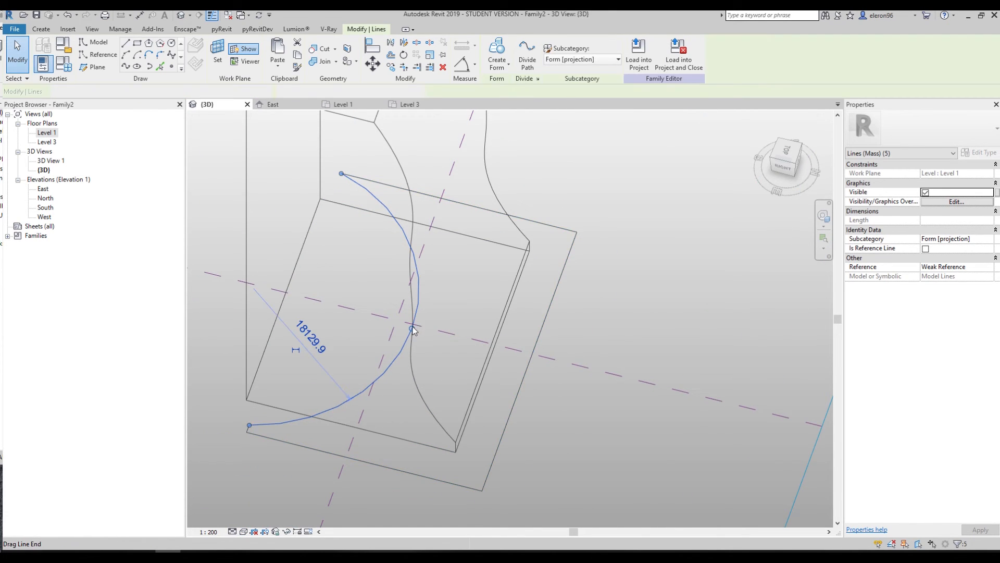
{"action": "left_click_drag", "start_coordinate": [440, 335], "coordinate": [462, 338]}
{"action": "mouse_move", "coordinate": [462, 339]}
{"action": "middle_mouse_down", "text": "shift"}
{"action": "mouse_move", "coordinate": [536, 330]}
{"action": "mouse_move", "coordinate": [612, 219]}
{"action": "mouse_move", "coordinate": [538, 237]}
{"action": "mouse_move", "coordinate": [470, 366]}
{"action": "mouse_move", "coordinate": [453, 344]}
{"action": "middle_mouse_up", "text": "shift"}
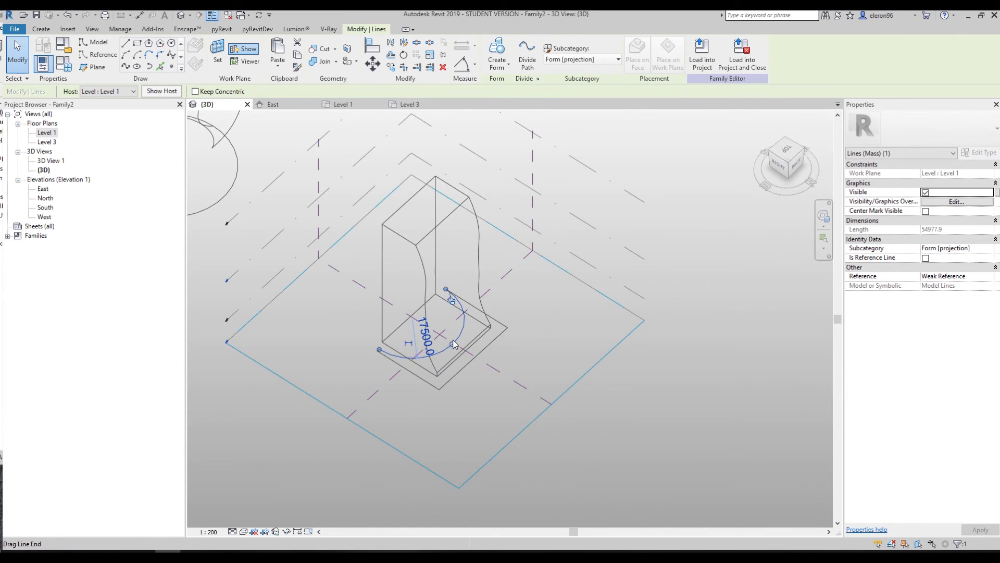
{"action": "left_click_drag", "start_coordinate": [454, 344], "coordinate": [463, 348]}
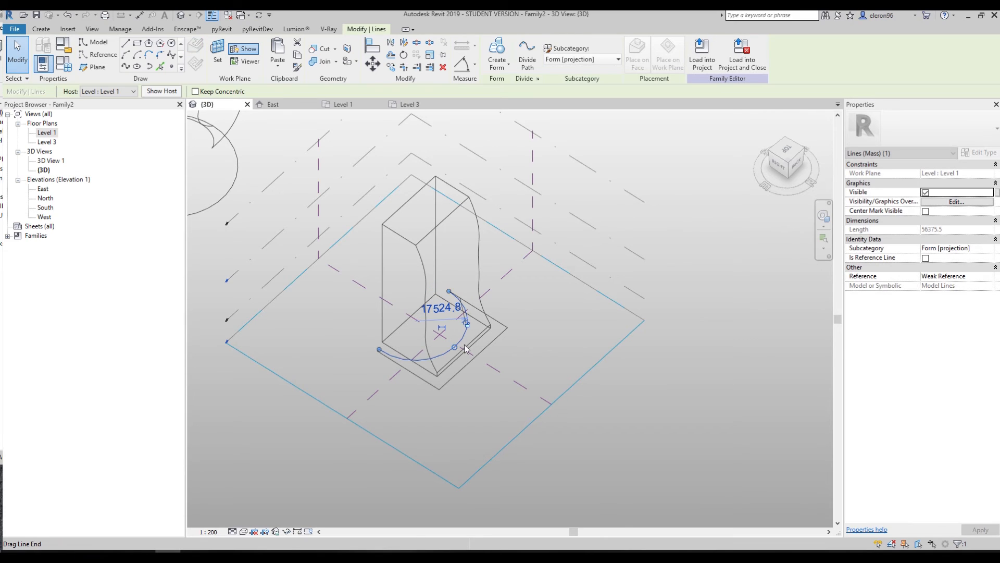
{"action": "left_click", "coordinate": [404, 416]}
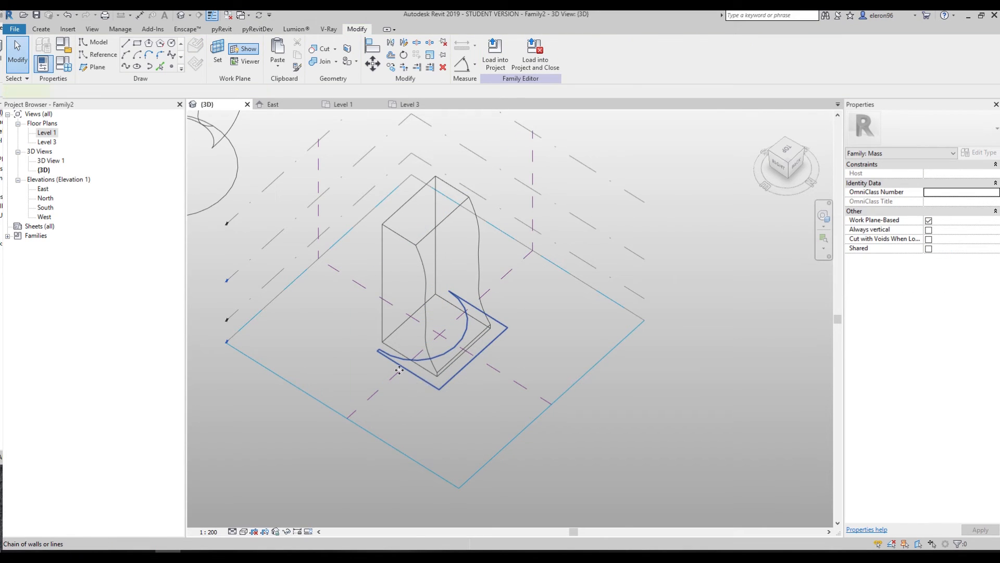
Create a void form from the whole reshaped loop on Level 1 to round the box's front.
{"action": "left_click", "coordinate": [412, 382]}
{"action": "left_click", "coordinate": [497, 65]}
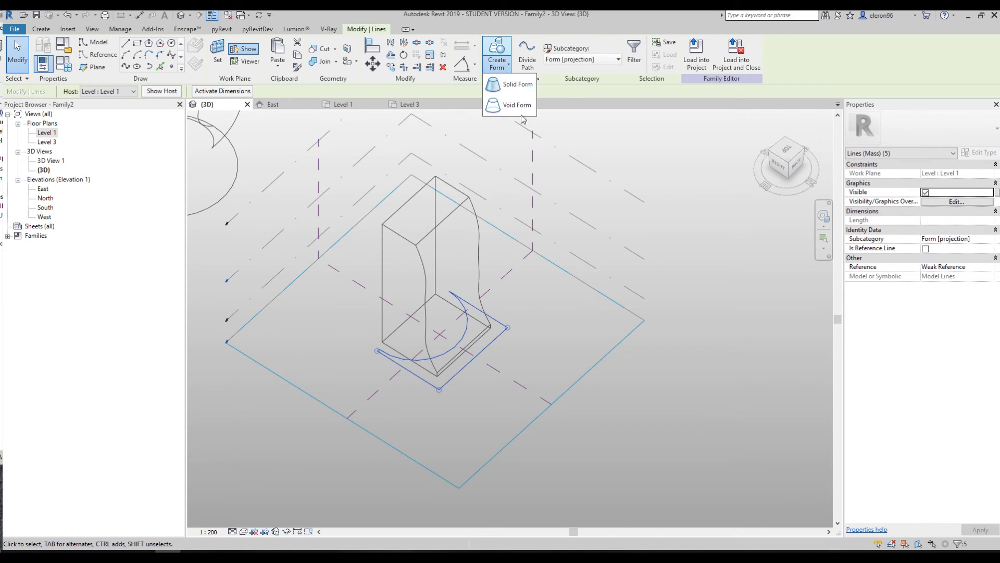
{"action": "left_click", "coordinate": [440, 194]}
{"action": "middle_click_drag", "start_coordinate": [536, 313], "coordinate": [394, 233], "text": "shift"}
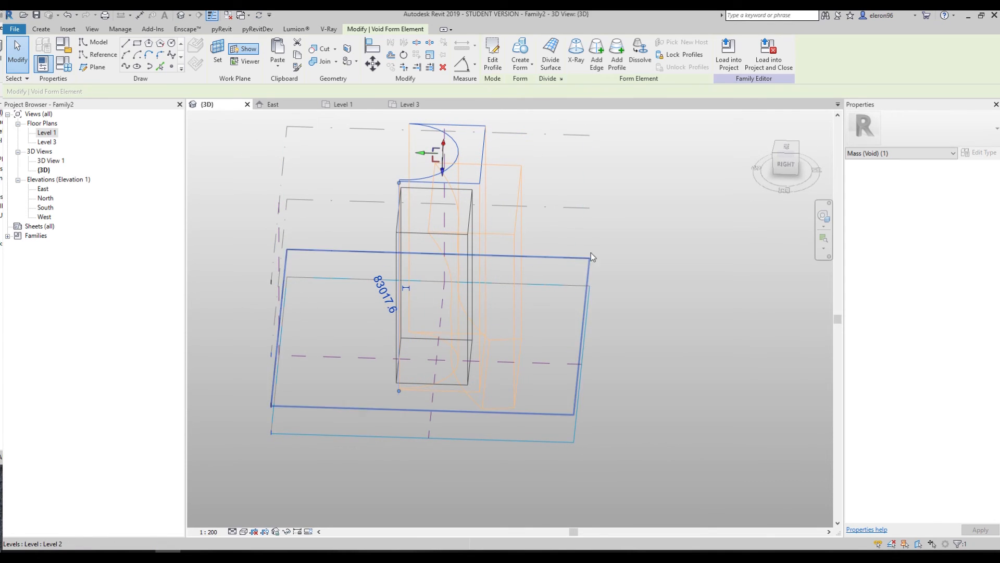
{"action": "left_click", "coordinate": [610, 254]}
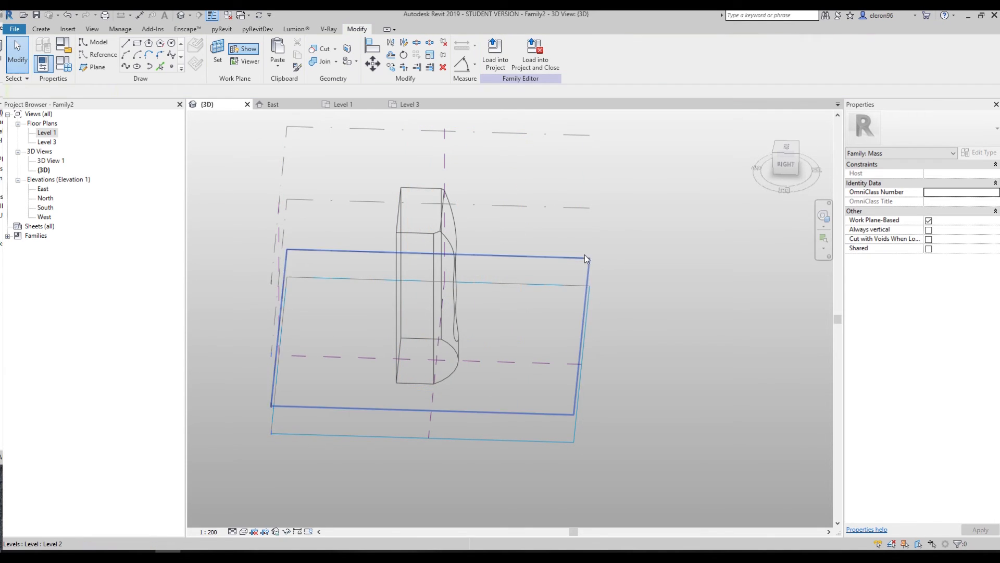
Set the 3D view's visual style to Shaded and turn the view to the carved front of the box.
{"action": "middle_click_drag", "start_coordinate": [582, 319], "coordinate": [275, 516], "text": "shift"}
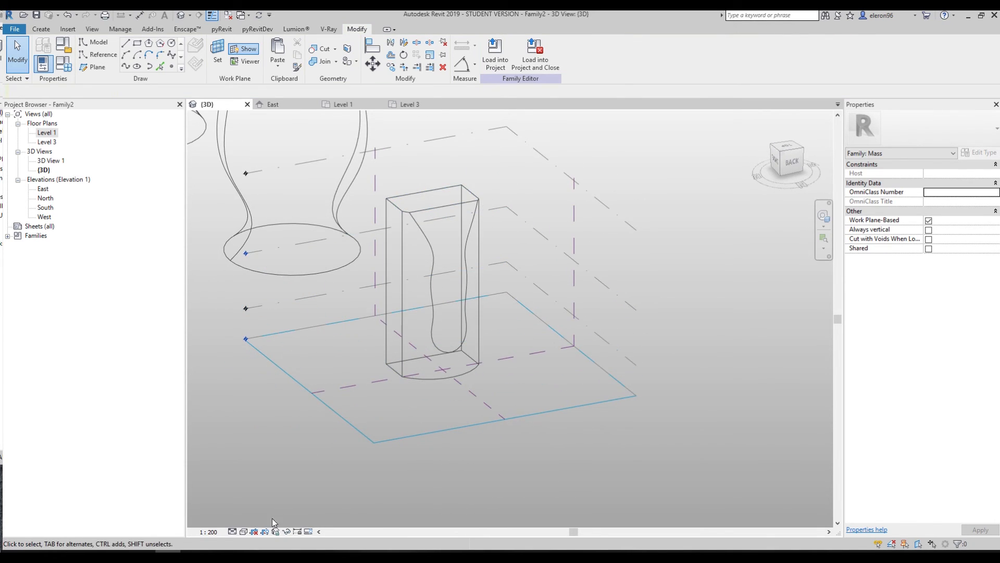
{"action": "left_click", "coordinate": [242, 533]}
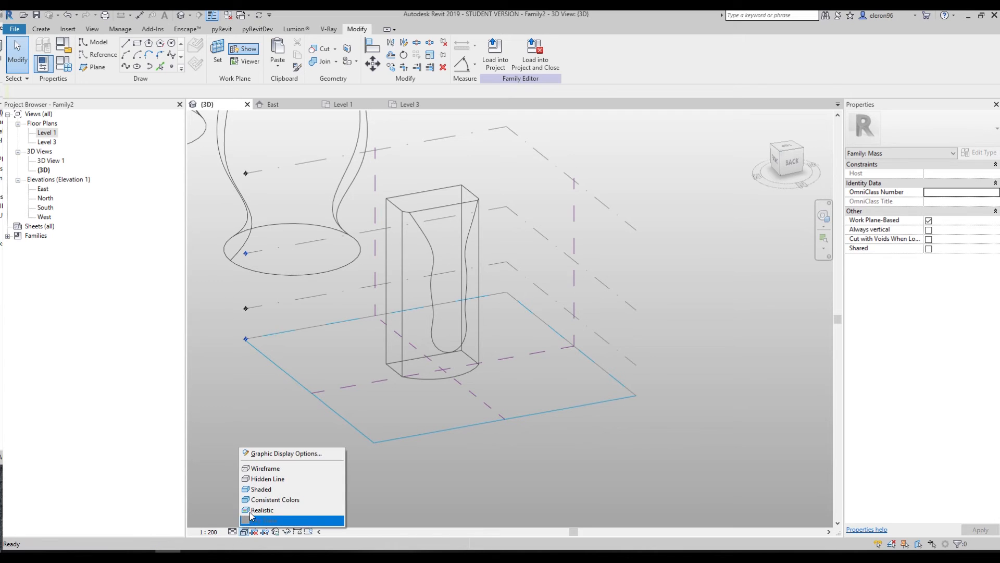
{"action": "left_click", "coordinate": [268, 489]}
{"action": "middle_click_drag", "start_coordinate": [542, 358], "coordinate": [523, 307], "text": "shift"}
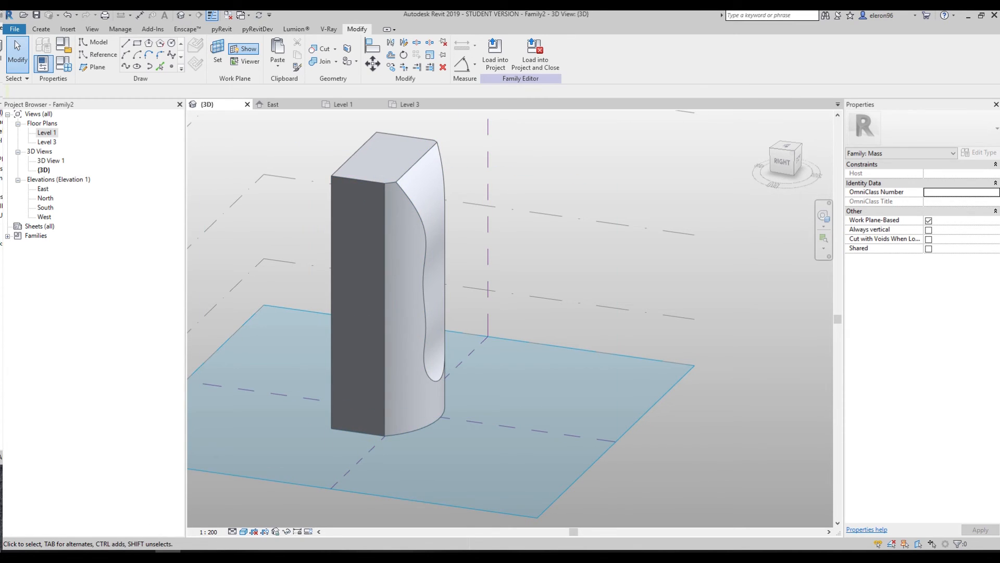
Copy the carved box with its voids and reference planes about 645000 mm along the row, beyond the farthest round mass.
{"action": "scroll", "coordinate": [481, 389], "scroll_direction": "down", "scroll_amount": 6}
{"action": "middle_click_drag", "start_coordinate": [481, 388], "coordinate": [502, 402], "text": "shift"}
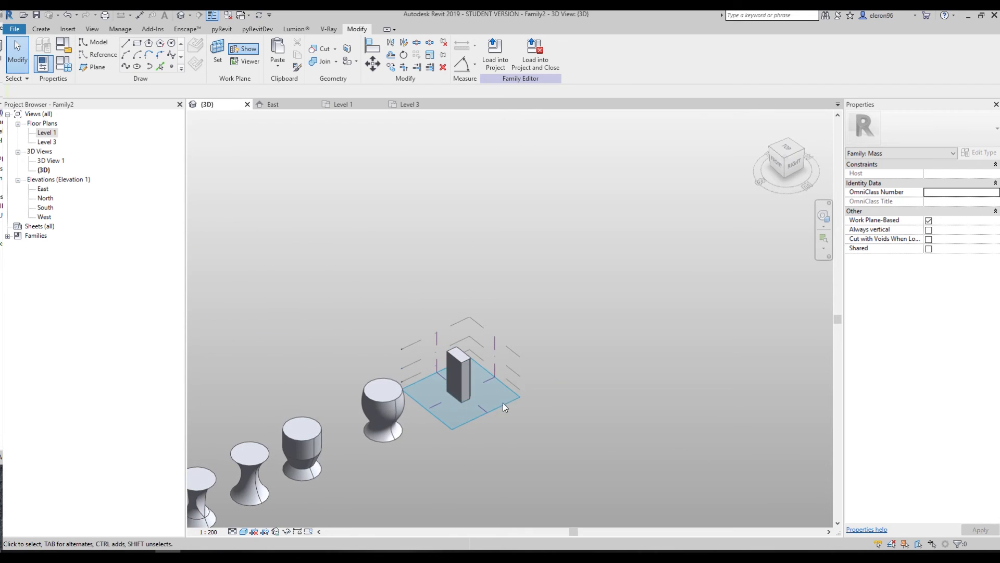
{"action": "left_click", "coordinate": [455, 390]}
{"action": "scroll", "coordinate": [486, 361], "scroll_direction": "down", "scroll_amount": 4}
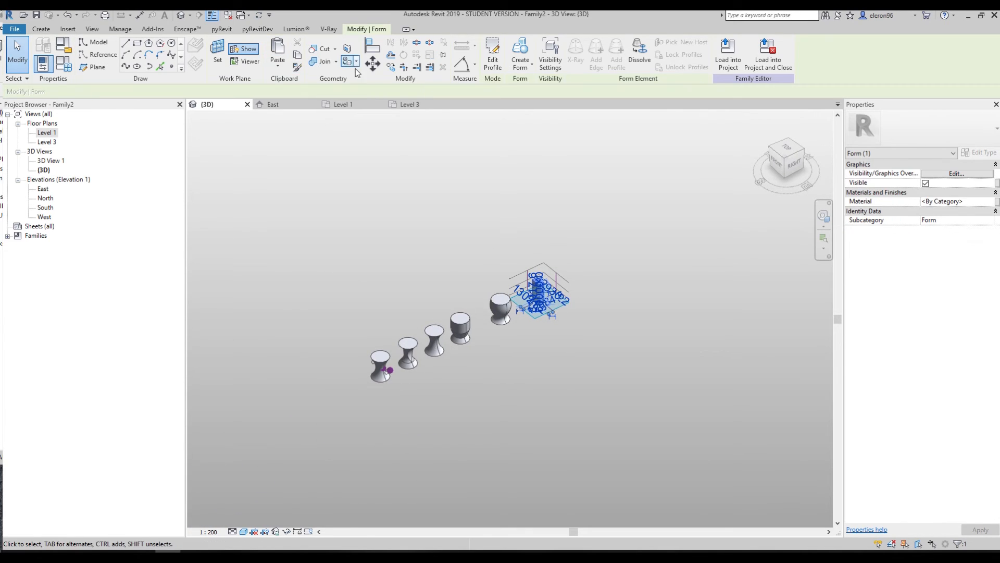
{"action": "left_click", "coordinate": [558, 242]}
{"action": "scroll", "coordinate": [541, 258], "scroll_direction": "up", "scroll_amount": 3}
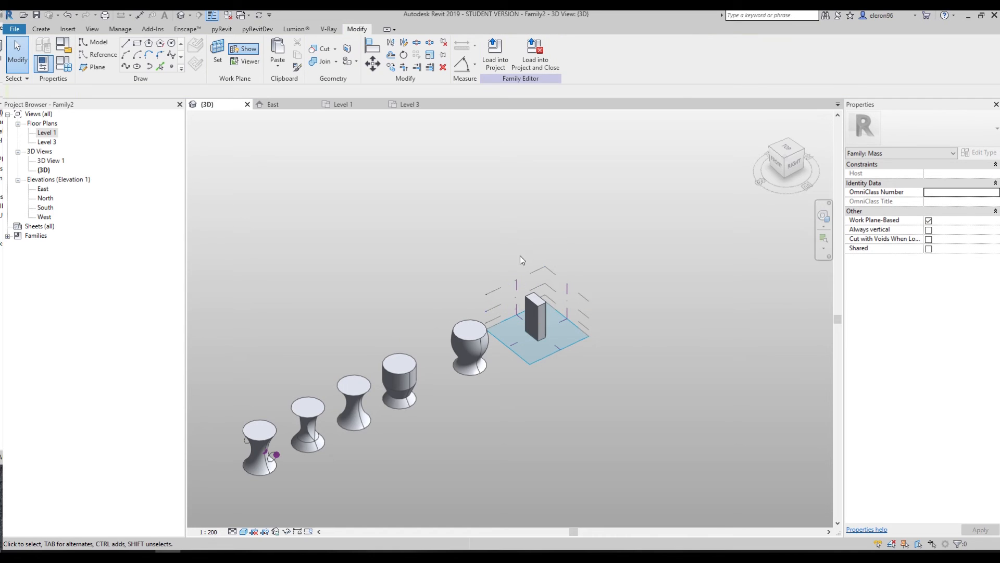
{"action": "left_click_drag", "start_coordinate": [485, 233], "coordinate": [583, 395]}
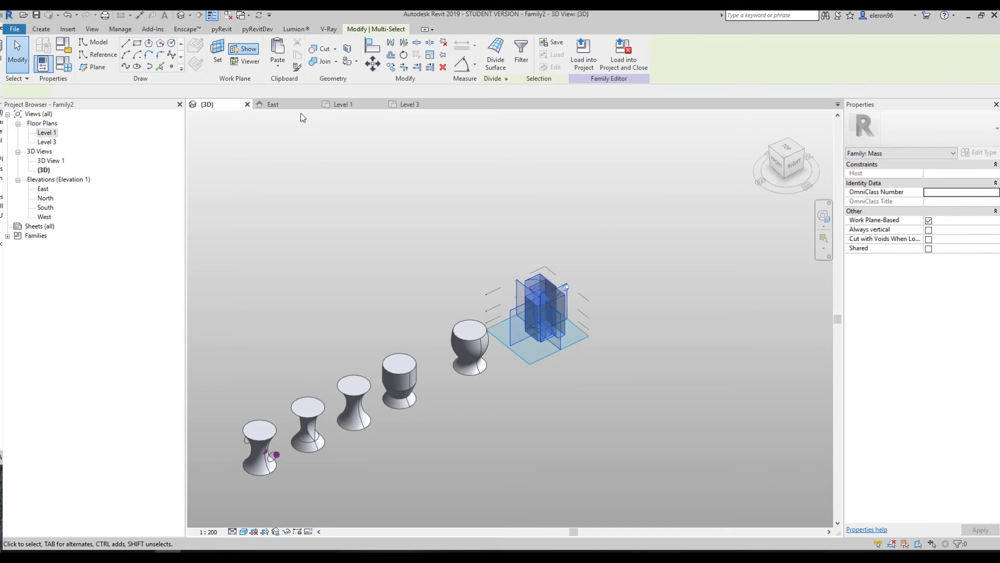
{"action": "left_click", "coordinate": [390, 69]}
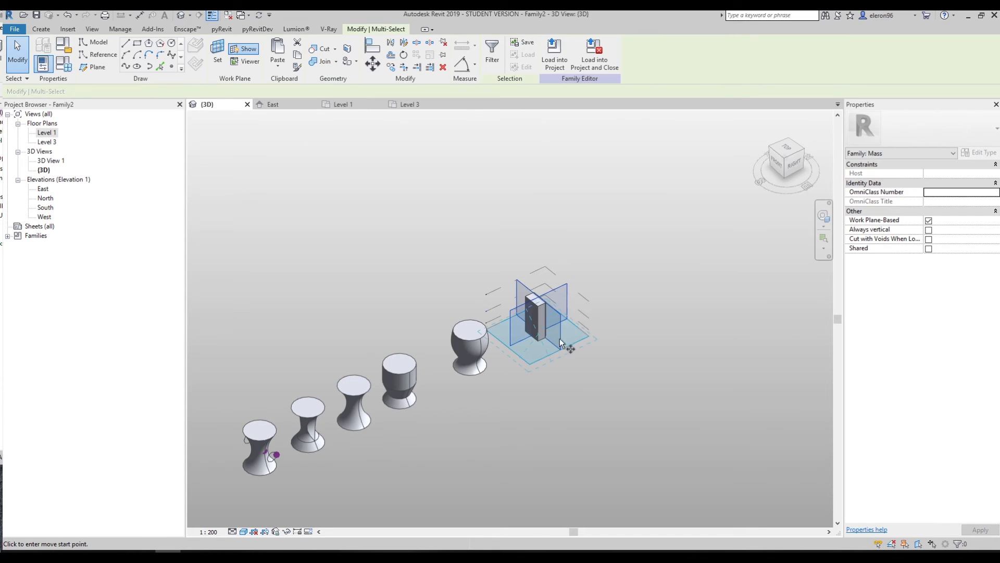
{"action": "scroll", "coordinate": [521, 287], "scroll_direction": "down", "scroll_amount": 2}
{"action": "left_click", "coordinate": [594, 357]}
{"action": "left_click", "coordinate": [347, 474]}
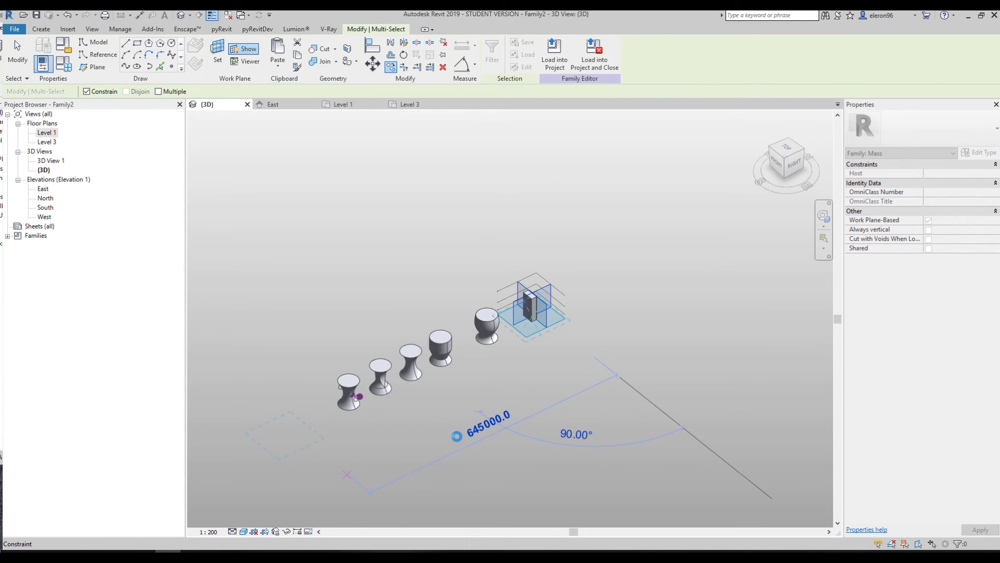
{"action": "key", "text": "Escape"}
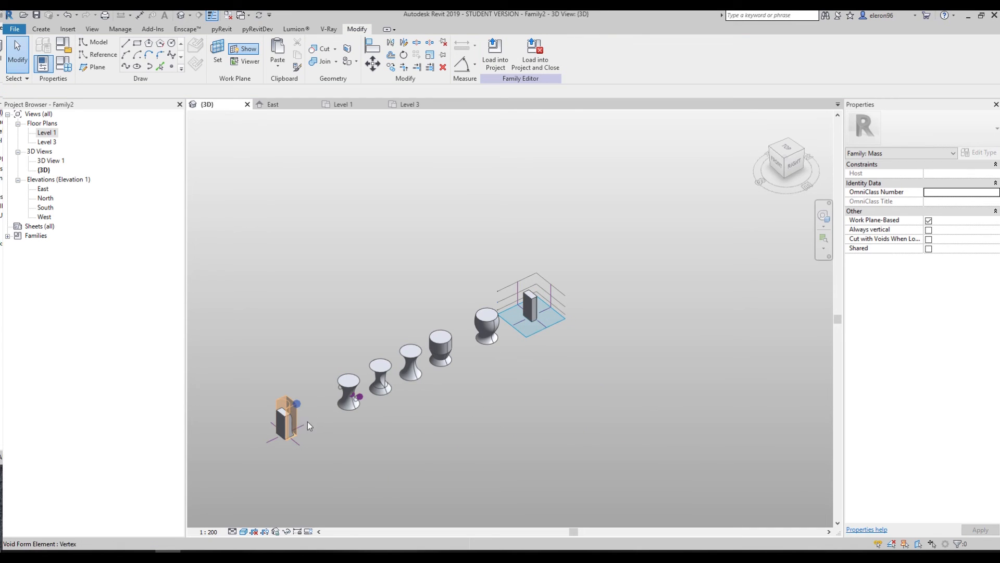
Cut the copied box with its arc-shaped void form using Cut Geometry.
{"action": "middle_click_drag", "start_coordinate": [438, 453], "coordinate": [461, 288], "text": "shift"}
{"action": "scroll", "coordinate": [461, 293], "scroll_direction": "down", "scroll_amount": 4}
{"action": "scroll", "coordinate": [497, 426], "scroll_direction": "up", "scroll_amount": 5}
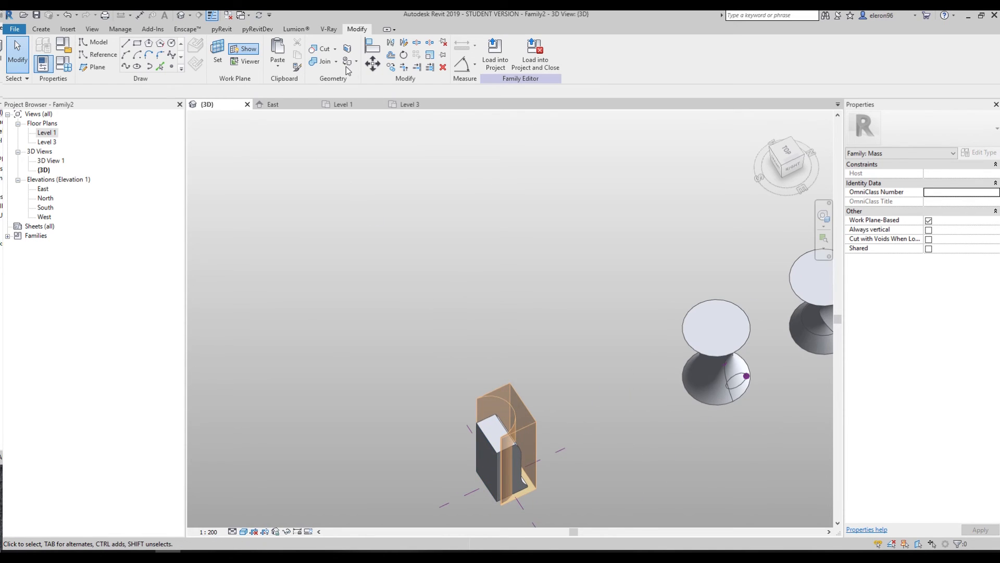
{"action": "left_click", "coordinate": [322, 51]}
{"action": "left_click", "coordinate": [489, 439]}
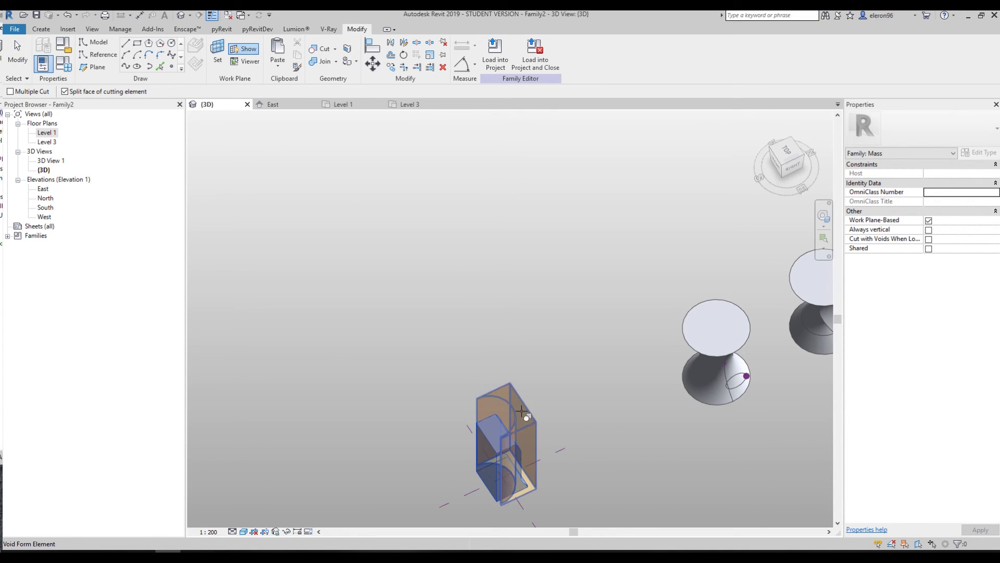
{"action": "left_click", "coordinate": [526, 416]}
{"action": "scroll", "coordinate": [558, 350], "scroll_direction": "down", "scroll_amount": 3}
{"action": "middle_click_drag", "start_coordinate": [589, 375], "coordinate": [471, 326], "text": "shift"}
{"action": "middle_click_drag", "start_coordinate": [392, 172], "coordinate": [359, 360]}
{"action": "key", "text": "Escape"}
Bring up the carved box in 3D and switch to the Level 2 floor plan.
{"action": "middle_click_drag", "start_coordinate": [454, 310], "coordinate": [292, 351]}
{"action": "scroll", "coordinate": [618, 312], "scroll_direction": "up", "scroll_amount": 5}
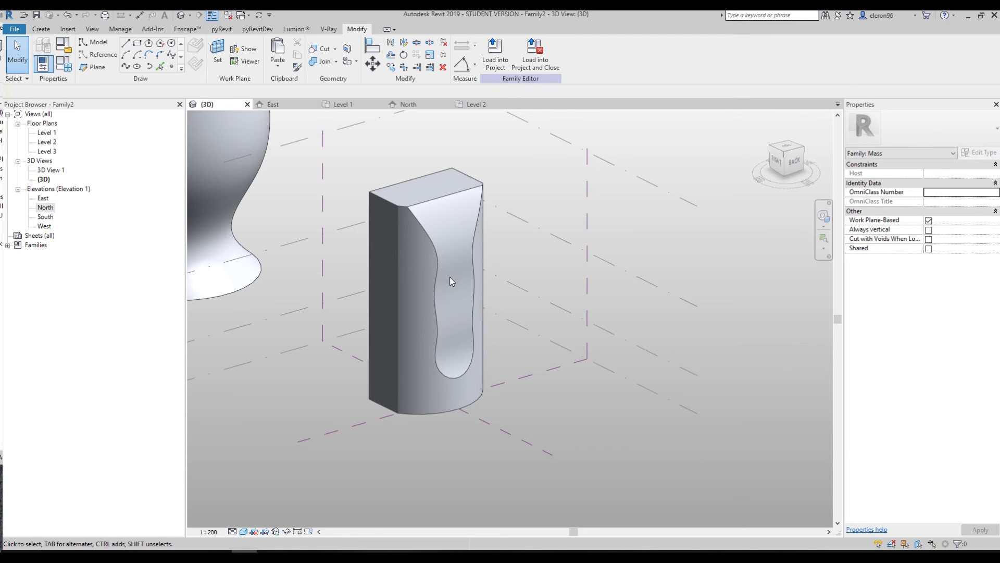
{"action": "left_click", "coordinate": [479, 107]}
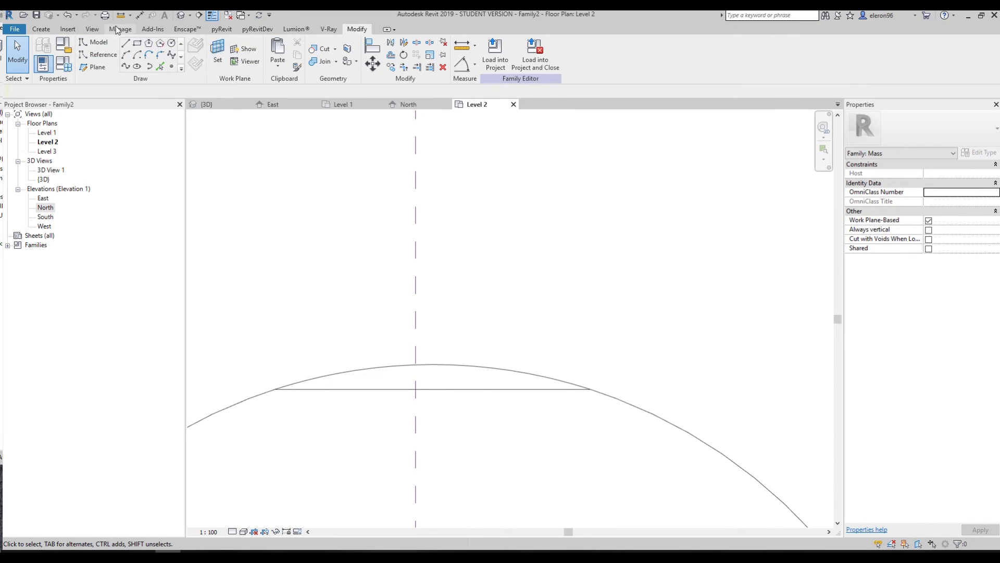
{"action": "left_click", "coordinate": [92, 28]}
{"action": "left_click", "coordinate": [162, 54]}
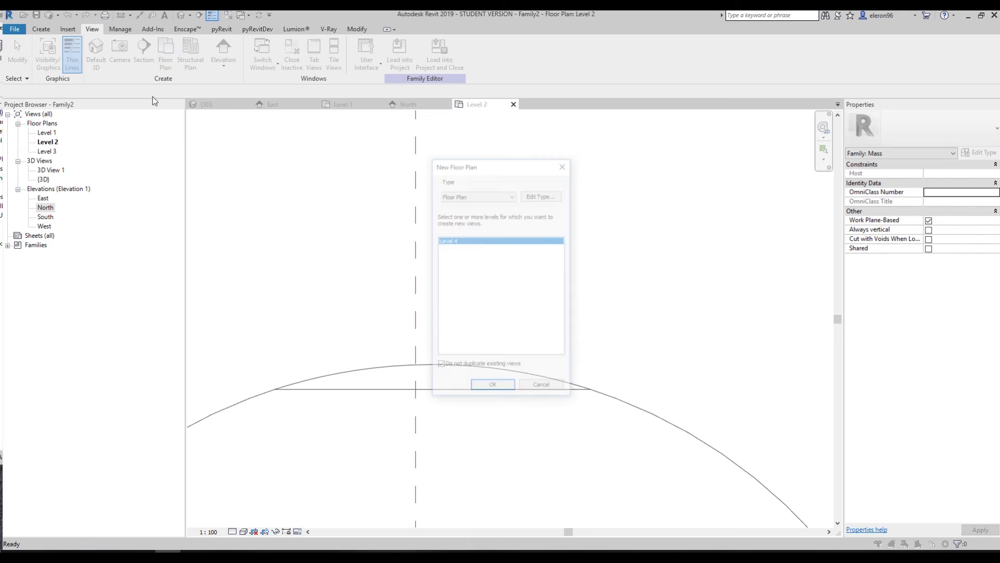
{"action": "left_click", "coordinate": [565, 164]}
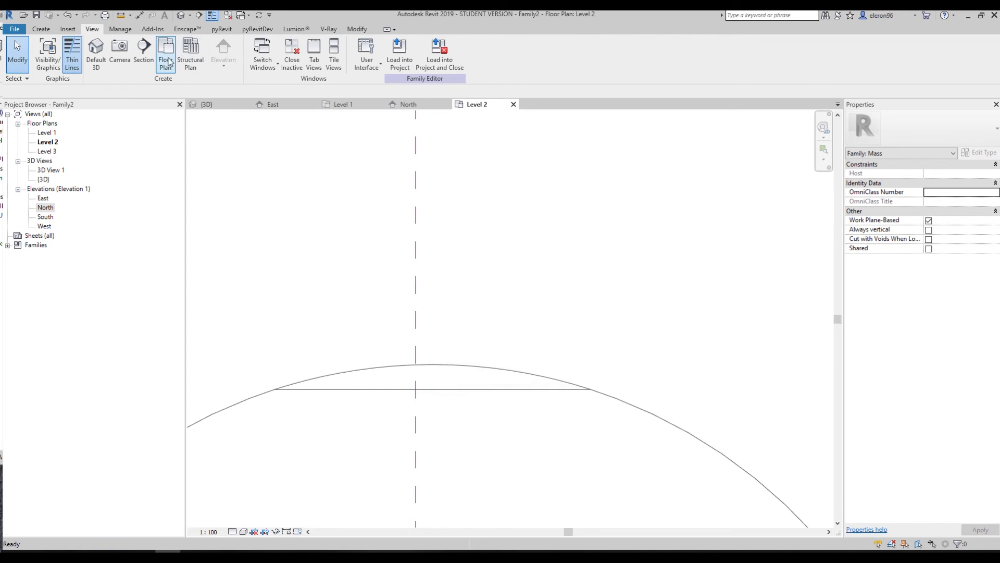
Draw a circle of 3000 mm radius on Level 2, centred where the vertical reference plane meets the box's curved edge, and select it.
{"action": "left_click", "coordinate": [40, 29]}
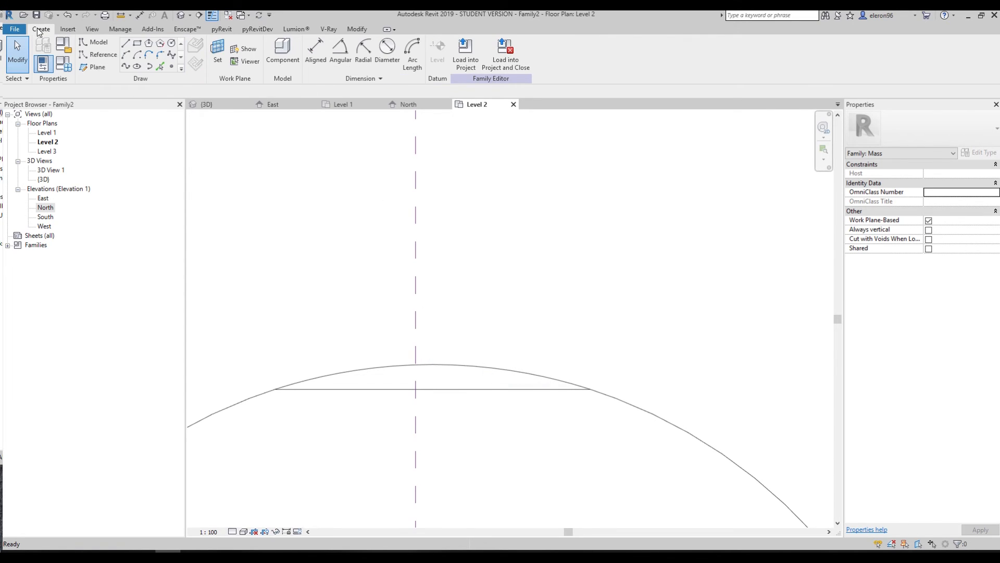
{"action": "left_click", "coordinate": [172, 46]}
{"action": "left_click", "coordinate": [416, 365]}
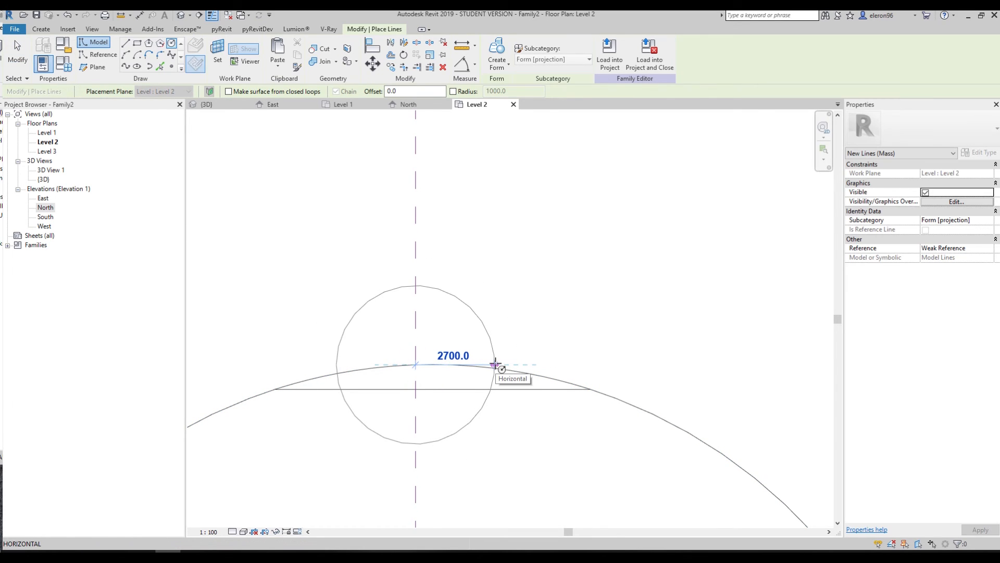
{"action": "type", "text": "3"}
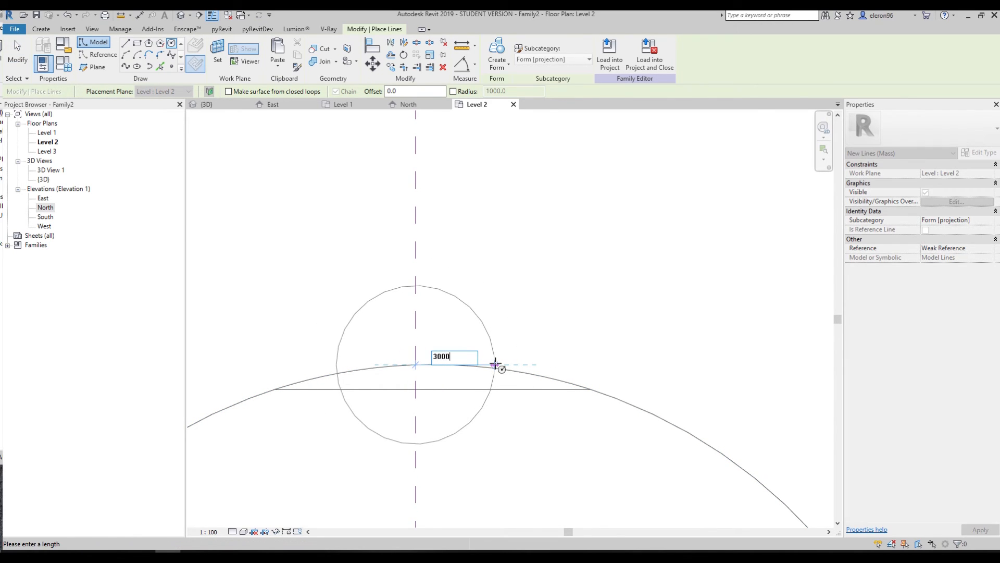
{"action": "type", "text": "000"}
{"action": "key", "text": "Return"}
{"action": "key", "text": "Escape"}
{"action": "key", "text": "Escape"}
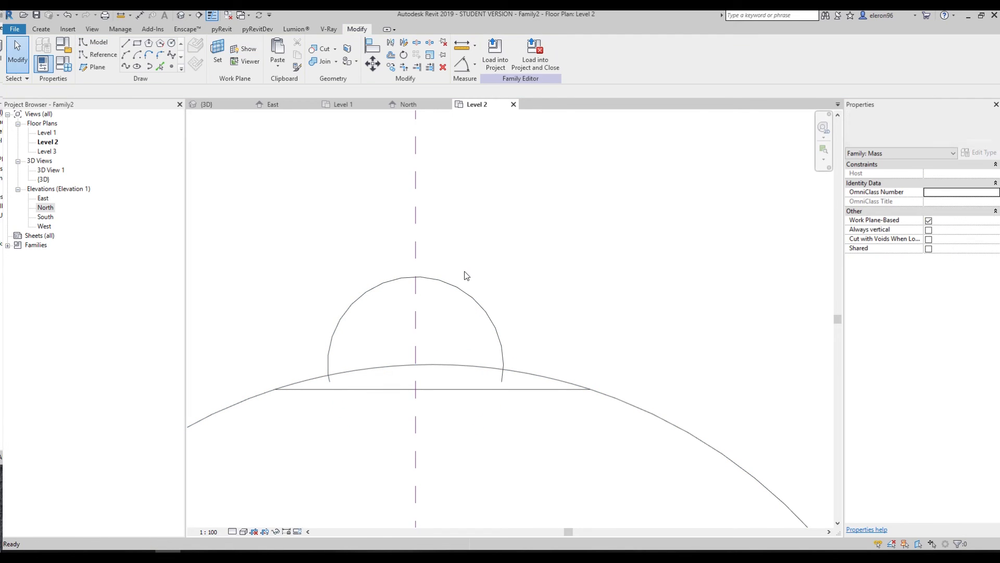
{"action": "left_click", "coordinate": [459, 298]}
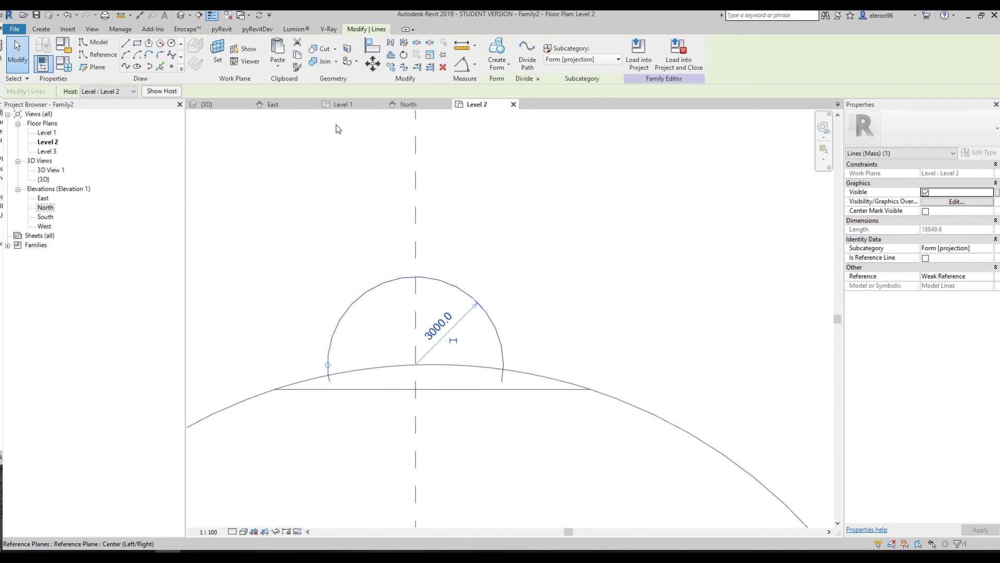
Try to create a form from the selected 3000 mm circle in the 3D view, and undo it.
{"action": "left_click", "coordinate": [211, 106]}
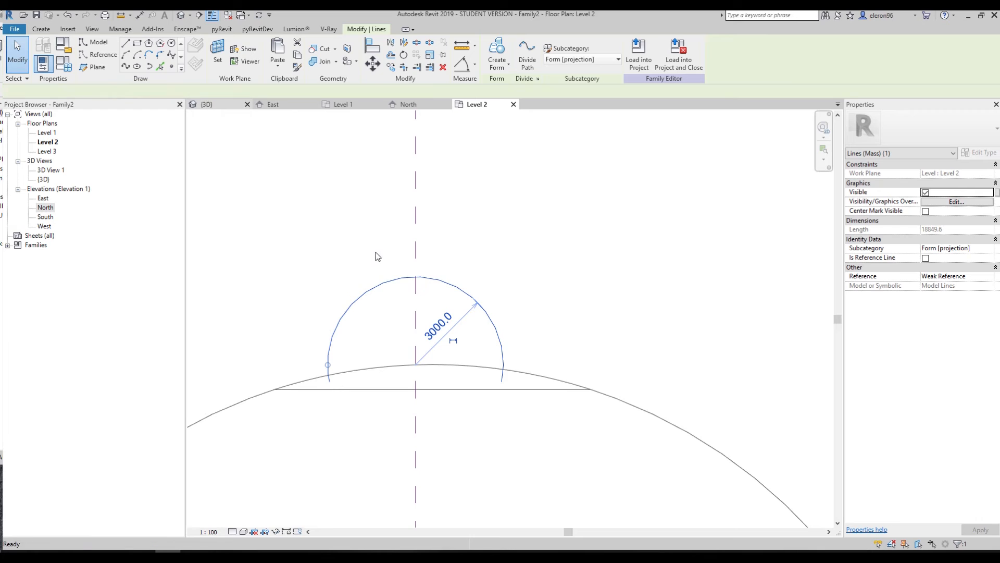
{"action": "scroll", "coordinate": [467, 345], "scroll_direction": "up", "scroll_amount": 1}
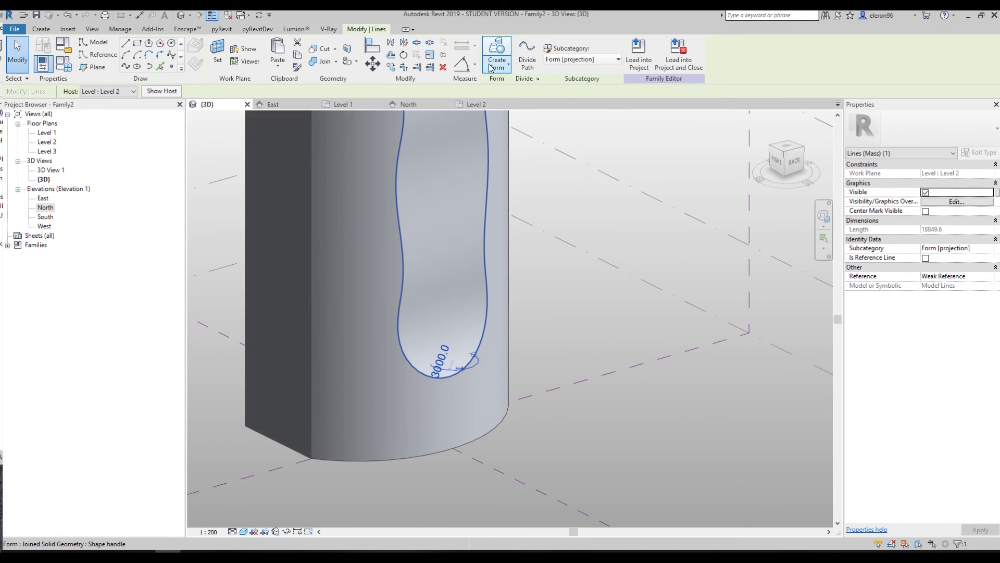
{"action": "left_click", "coordinate": [501, 67]}
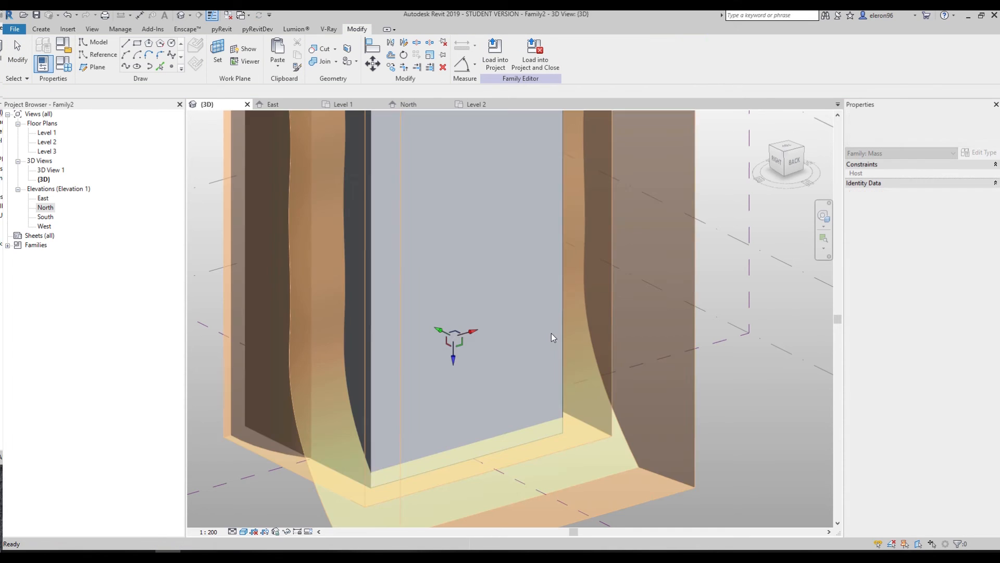
{"action": "middle_click_drag", "start_coordinate": [472, 358], "coordinate": [589, 396], "text": "shift"}
{"action": "left_click", "coordinate": [707, 449]}
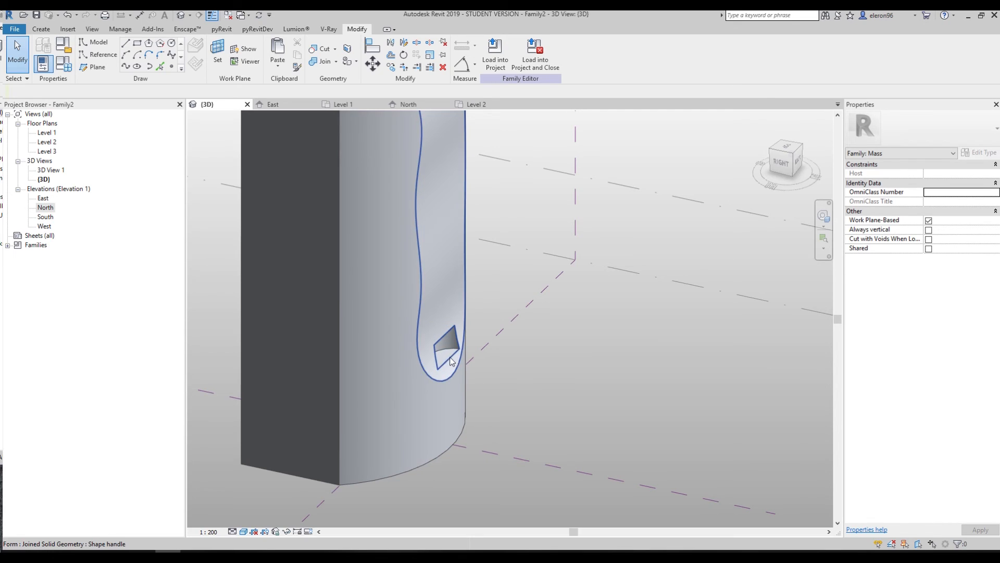
{"action": "key", "text": "ctrl+z"}
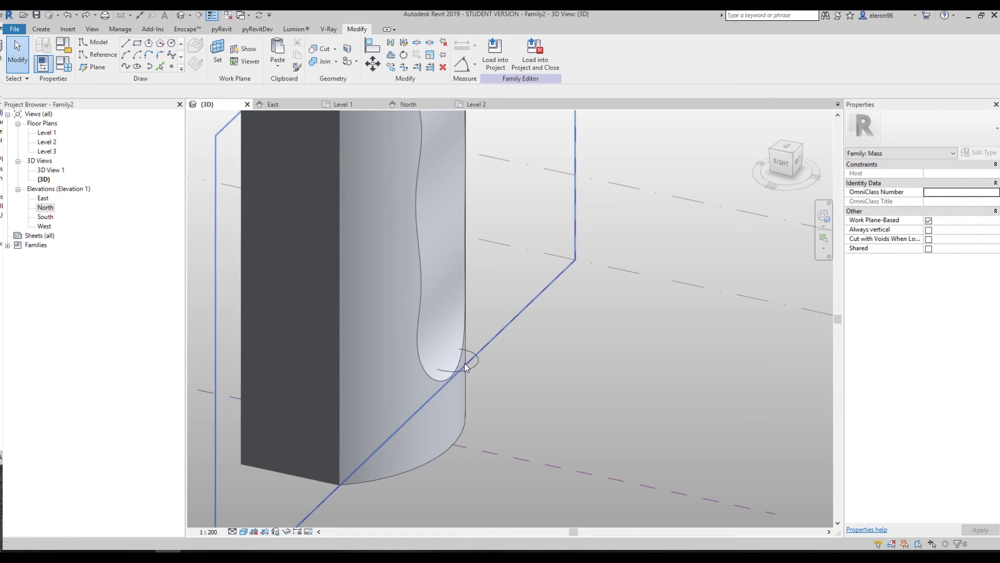
On Level 2, move the circle clear of the box's curved edge and create a spherical void form from it.
{"action": "left_click", "coordinate": [476, 105]}
{"action": "left_click_drag", "start_coordinate": [449, 285], "coordinate": [453, 146]}
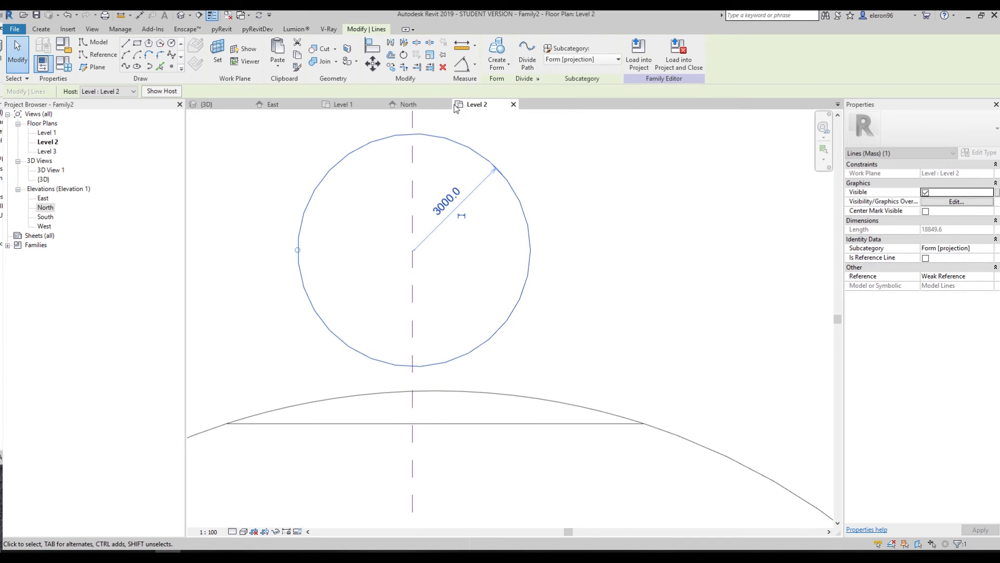
{"action": "left_click", "coordinate": [496, 67]}
{"action": "left_click", "coordinate": [517, 107]}
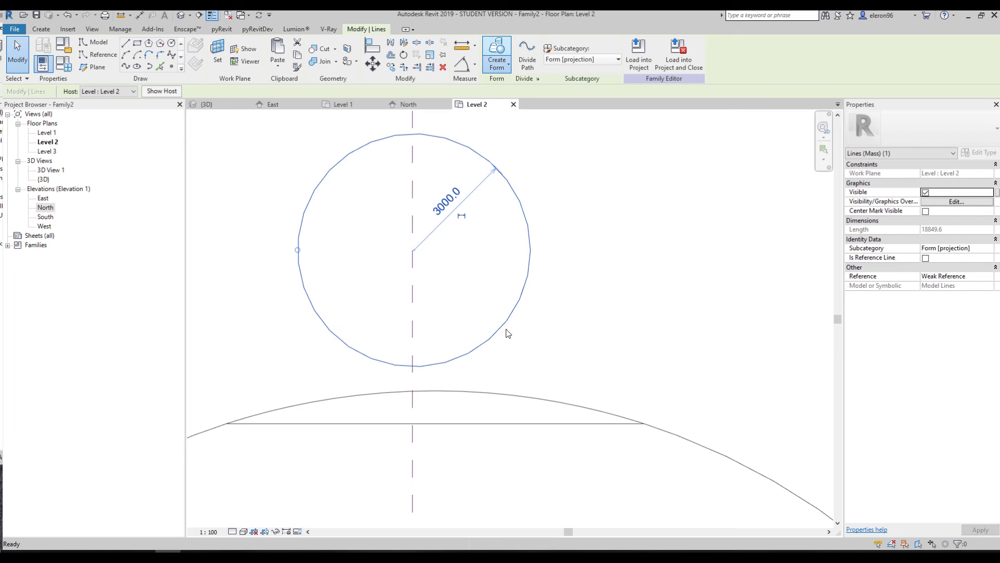
{"action": "left_click", "coordinate": [367, 392]}
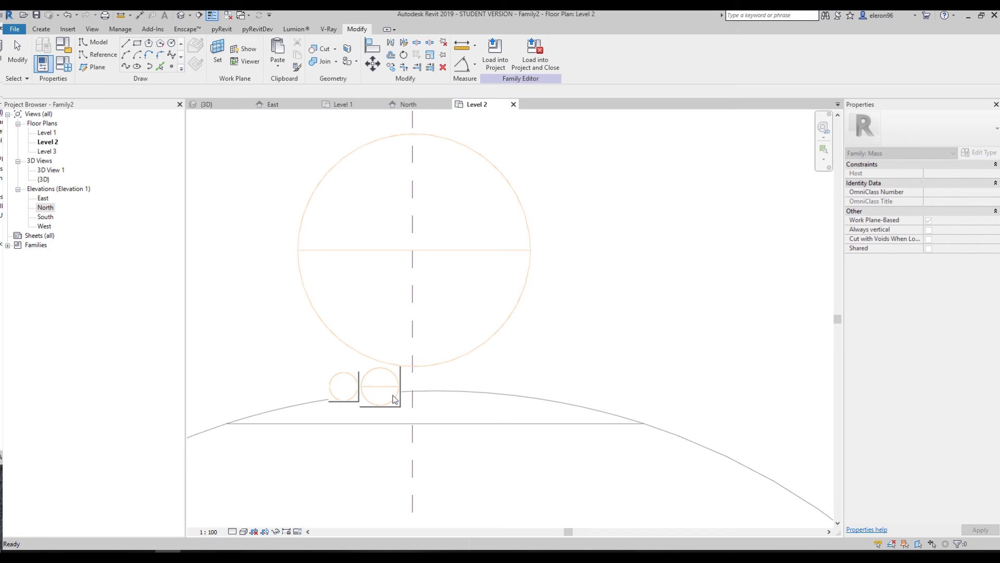
{"action": "left_click", "coordinate": [390, 398]}
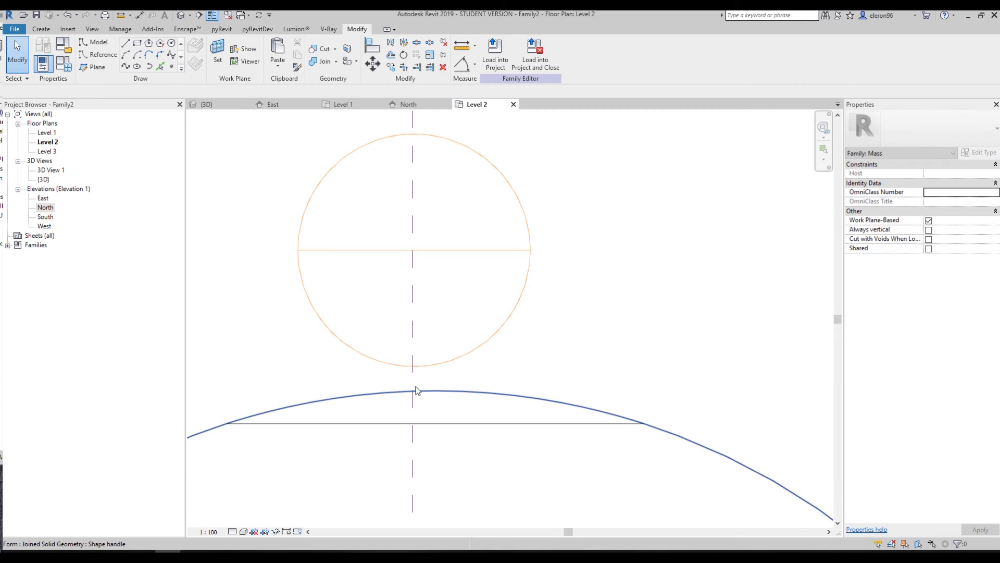
Select the spherical form and set its Solid/Void property to Solid.
{"action": "left_click", "coordinate": [520, 292]}
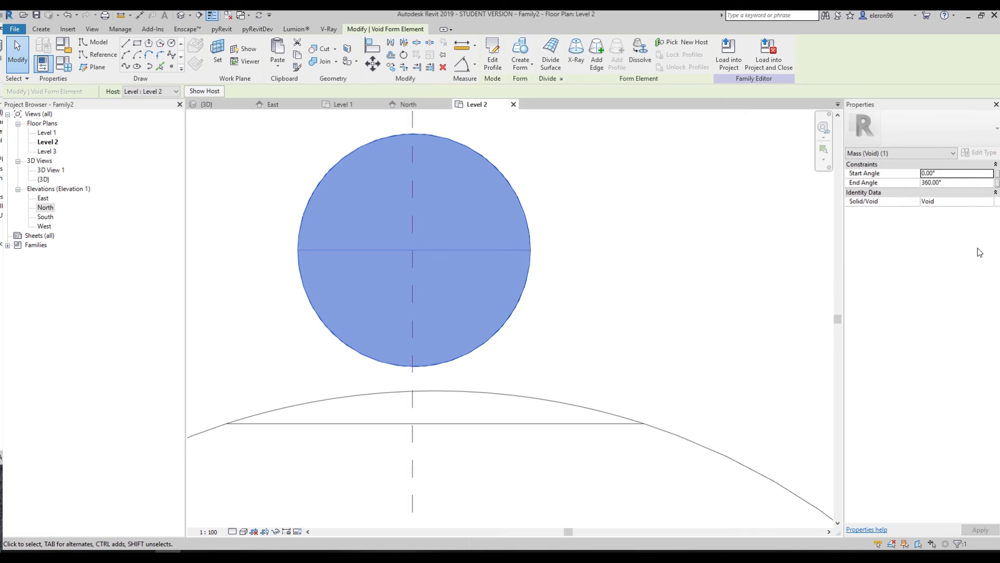
{"action": "left_click", "coordinate": [962, 204]}
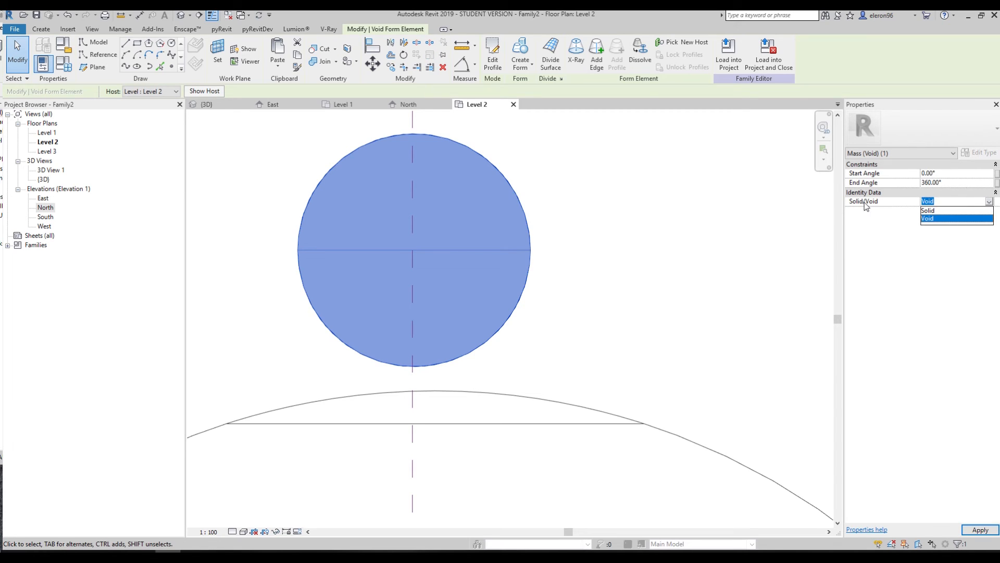
{"action": "left_click", "coordinate": [928, 211]}
{"action": "left_click", "coordinate": [576, 230]}
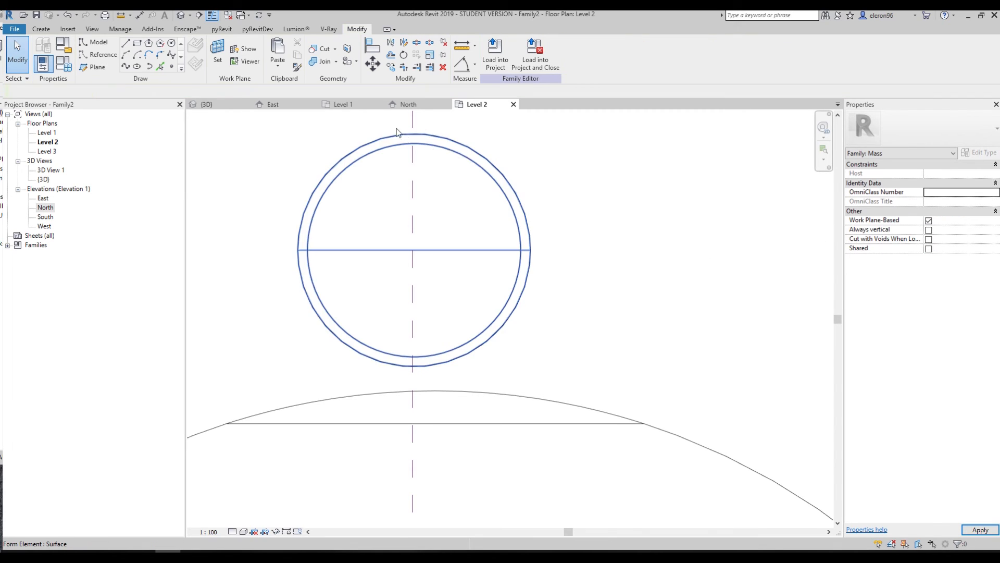
In the 3D view, move the solid sphere into the lower end of the groove on the box's curved face.
{"action": "left_click", "coordinate": [246, 107]}
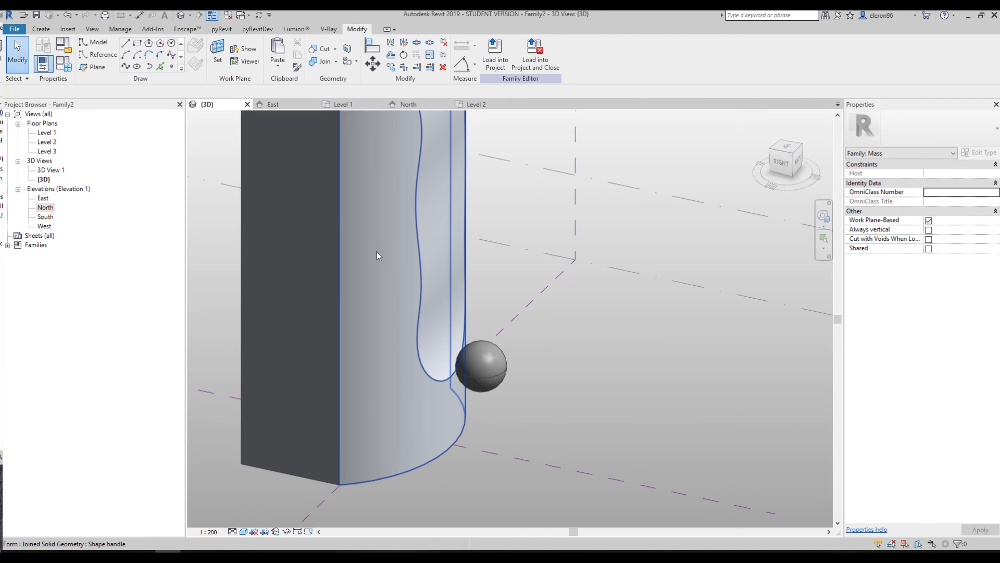
{"action": "left_click", "coordinate": [491, 384]}
{"action": "middle_click_drag", "start_coordinate": [584, 403], "coordinate": [439, 373], "text": "shift"}
{"action": "scroll", "coordinate": [437, 371], "scroll_direction": "up", "scroll_amount": 2}
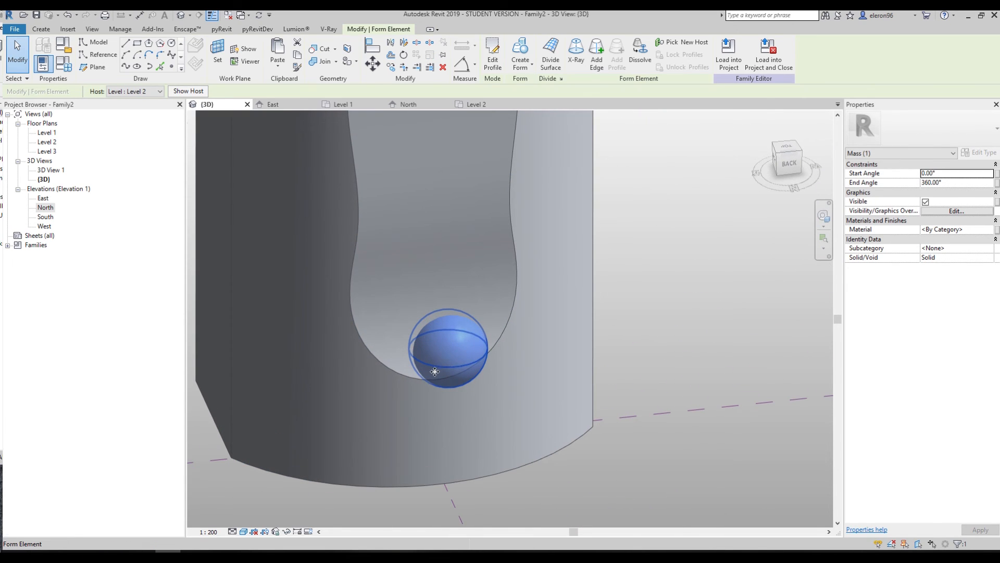
{"action": "middle_click_drag", "start_coordinate": [471, 409], "coordinate": [427, 374], "text": "shift"}
{"action": "left_click_drag", "start_coordinate": [453, 371], "coordinate": [462, 393]}
{"action": "middle_click_drag", "start_coordinate": [462, 393], "coordinate": [500, 397], "text": "shift"}
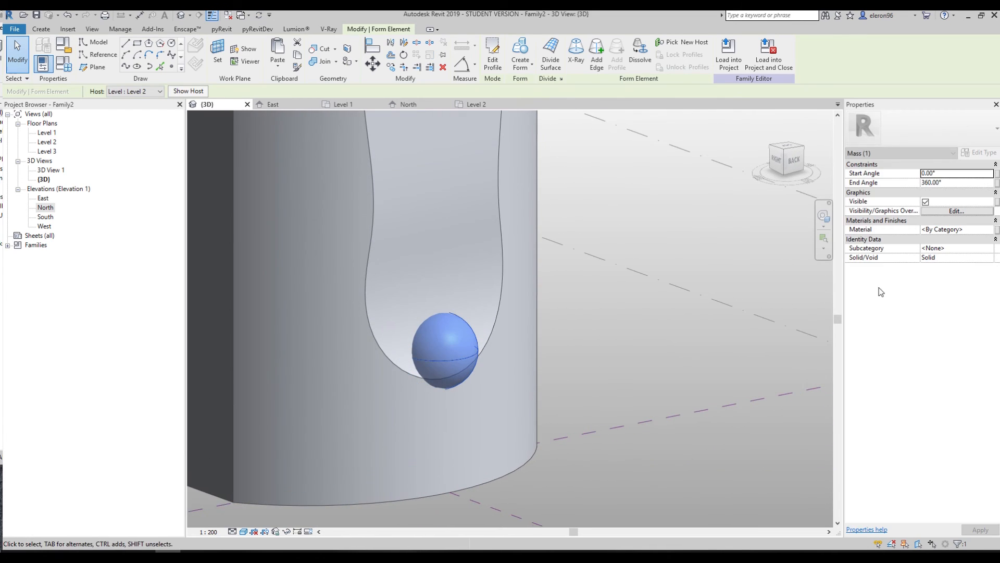
Set the sphere's Solid/Void property to Void so it carves the lower end of the box's groove.
{"action": "left_click", "coordinate": [727, 348]}
{"action": "left_click", "coordinate": [479, 370]}
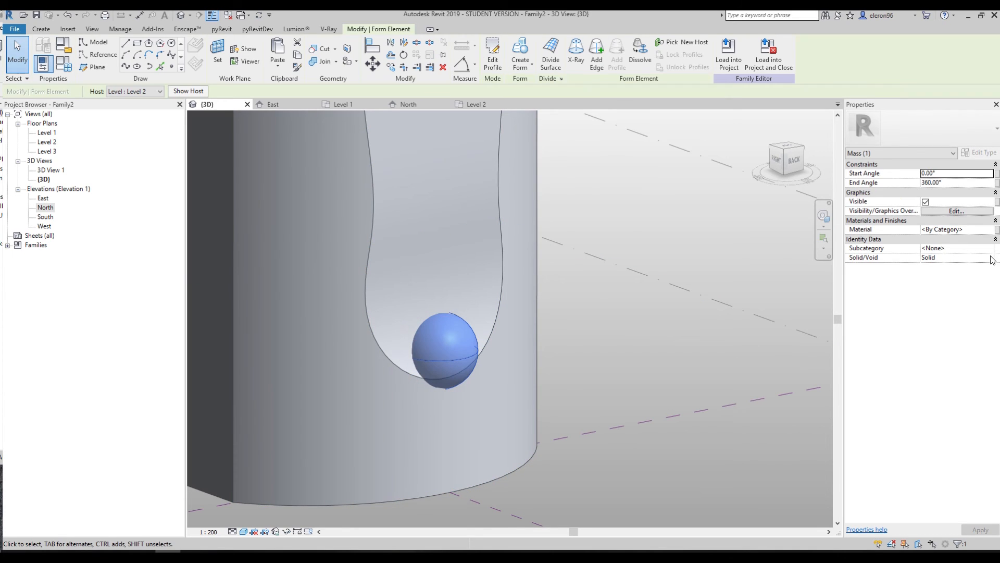
{"action": "left_click", "coordinate": [991, 258]}
{"action": "left_click", "coordinate": [936, 277]}
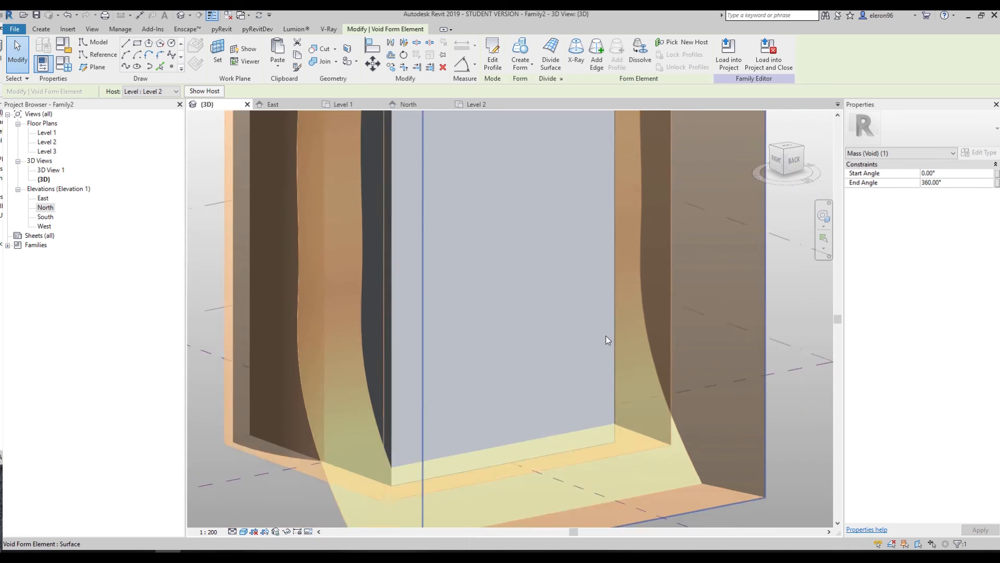
{"action": "scroll", "coordinate": [606, 336], "scroll_direction": "down", "scroll_amount": 3}
{"action": "left_click", "coordinate": [718, 419]}
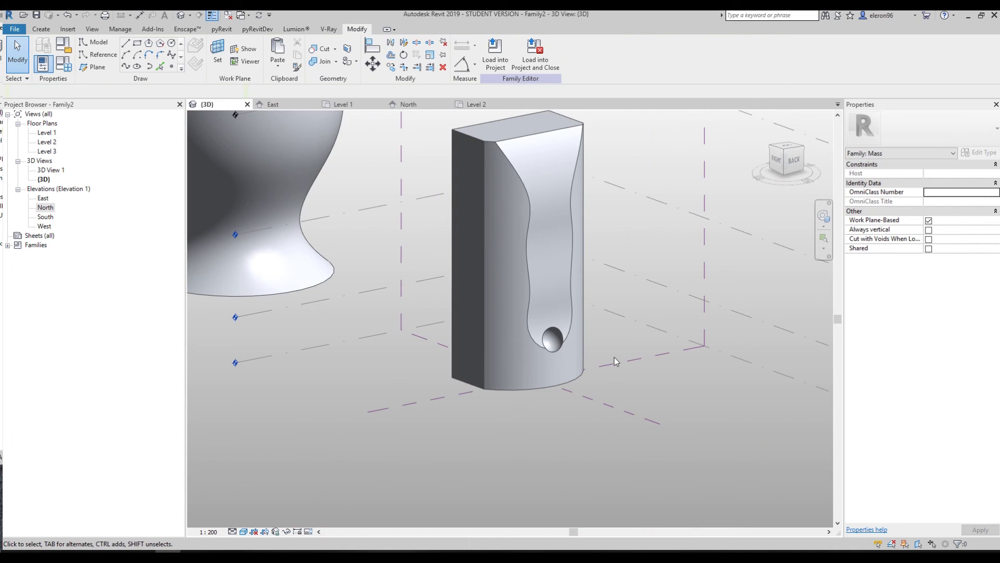
Examine the spherical cut in the box in 3D and switch to the Level 2 floor plan.
{"action": "middle_click_drag", "start_coordinate": [674, 307], "coordinate": [571, 344], "text": "shift"}
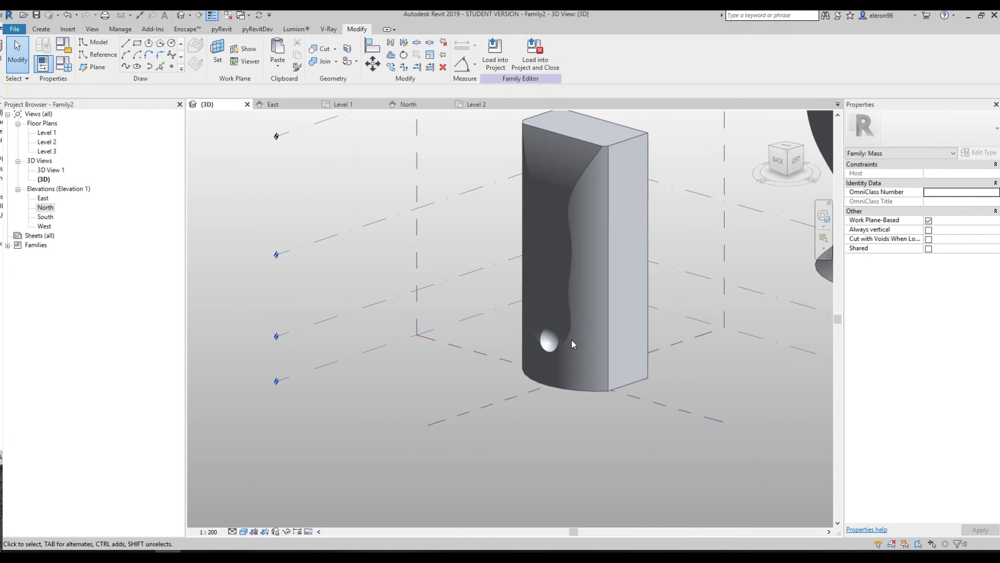
{"action": "scroll", "coordinate": [543, 348], "scroll_direction": "up", "scroll_amount": 3}
{"action": "scroll", "coordinate": [542, 348], "scroll_direction": "up", "scroll_amount": 2}
{"action": "middle_click_drag", "start_coordinate": [485, 339], "coordinate": [668, 350], "text": "shift"}
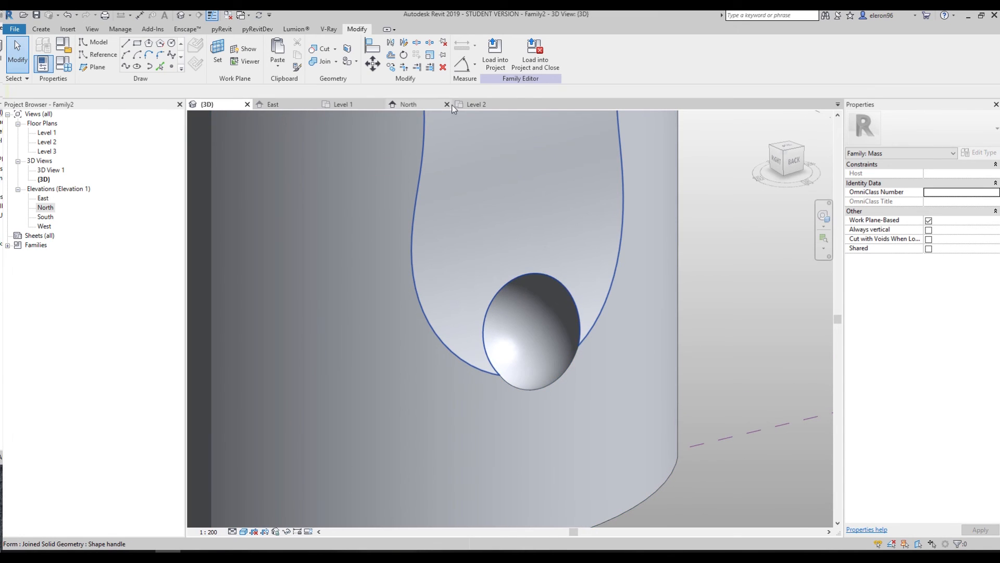
{"action": "left_click", "coordinate": [468, 105]}
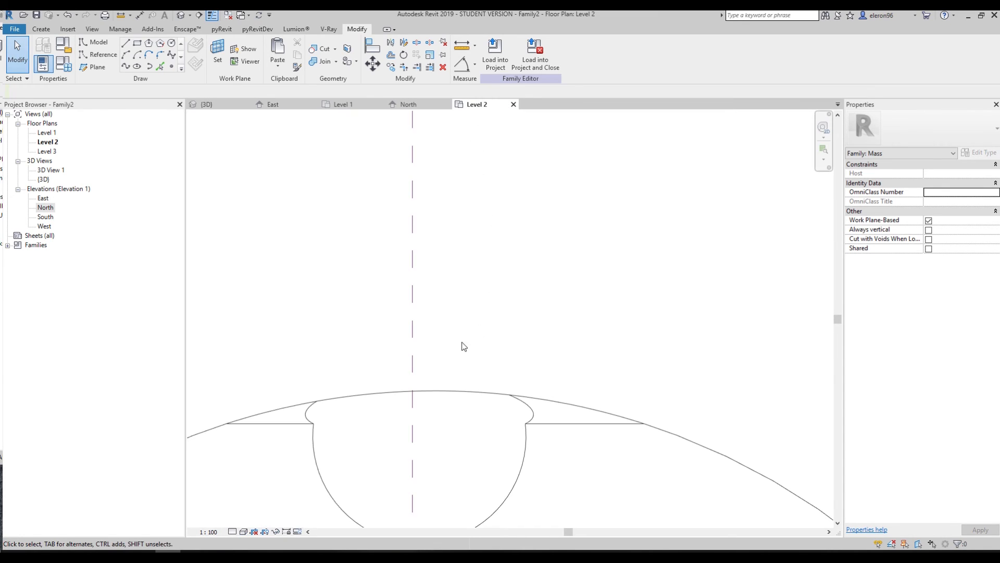
{"action": "scroll", "coordinate": [440, 375], "scroll_direction": "up", "scroll_amount": 3}
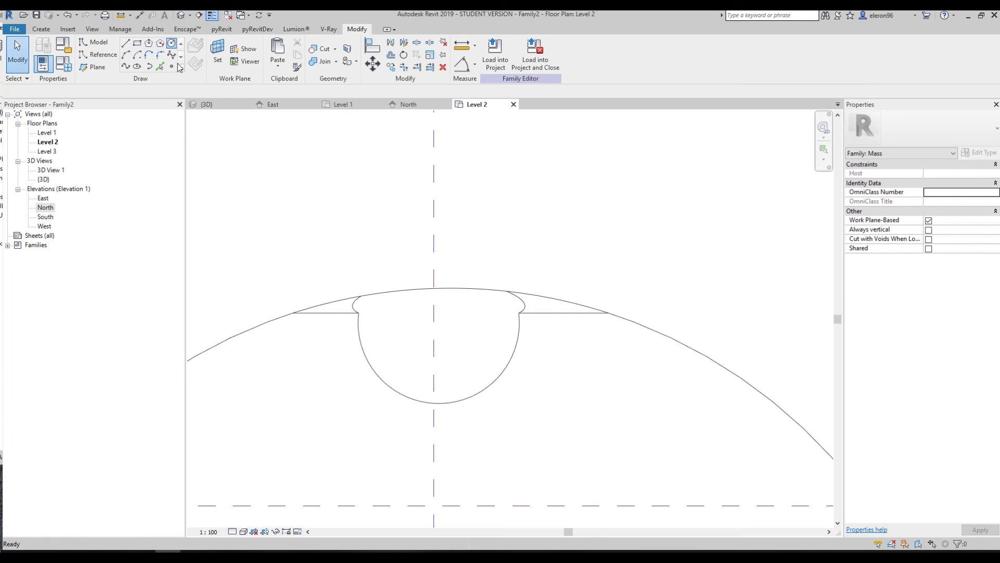
{"action": "left_click", "coordinate": [171, 45]}
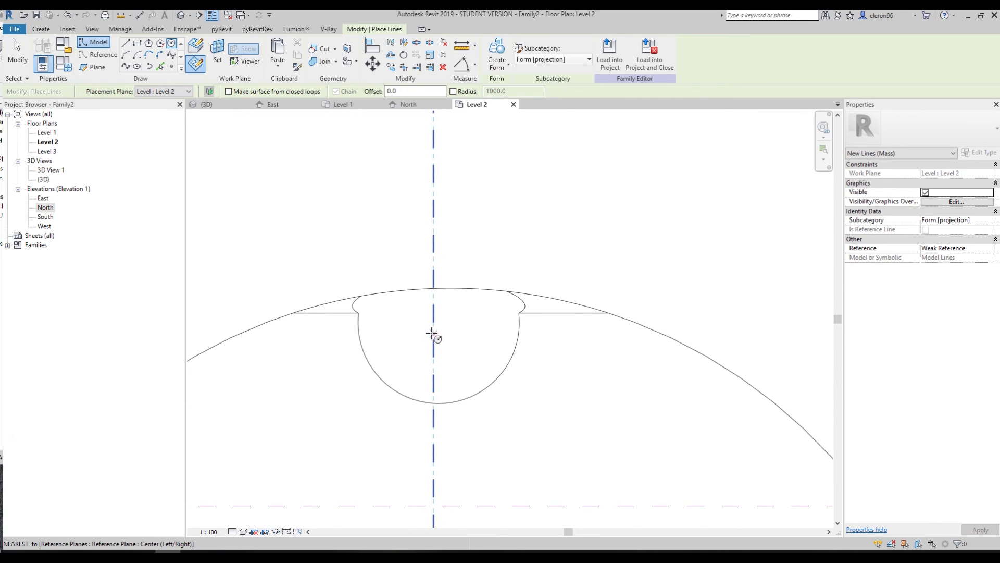
{"action": "key", "text": "Escape"}
{"action": "key", "text": "Escape"}
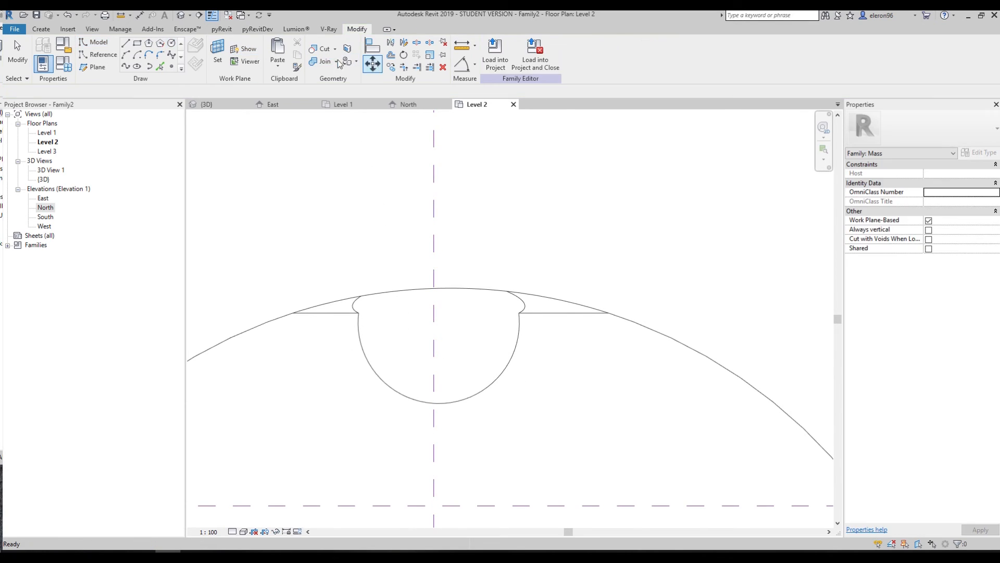
{"action": "key", "text": "l"}
{"action": "key", "text": "i"}
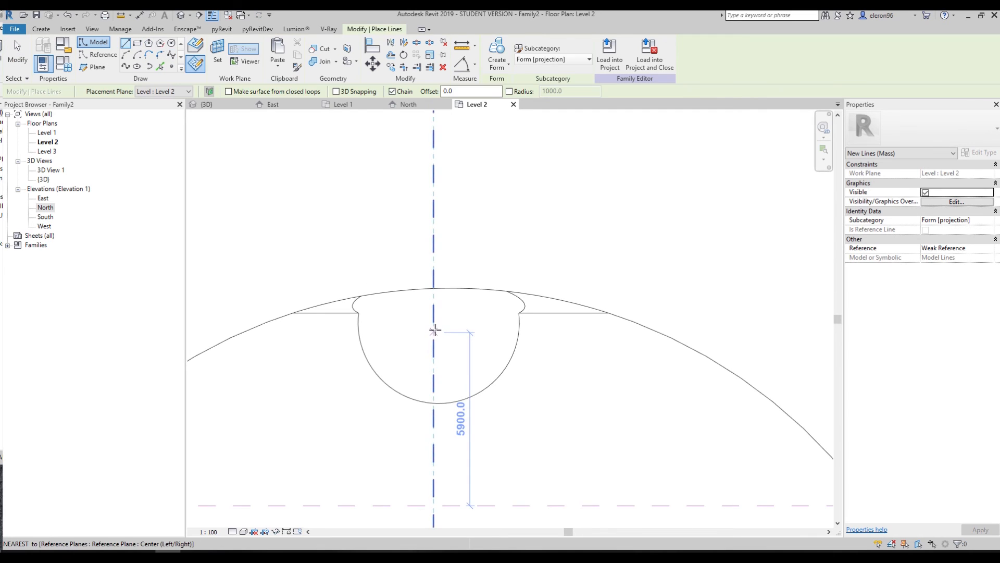
{"action": "key", "text": "Escape"}
{"action": "left_click", "coordinate": [517, 361]}
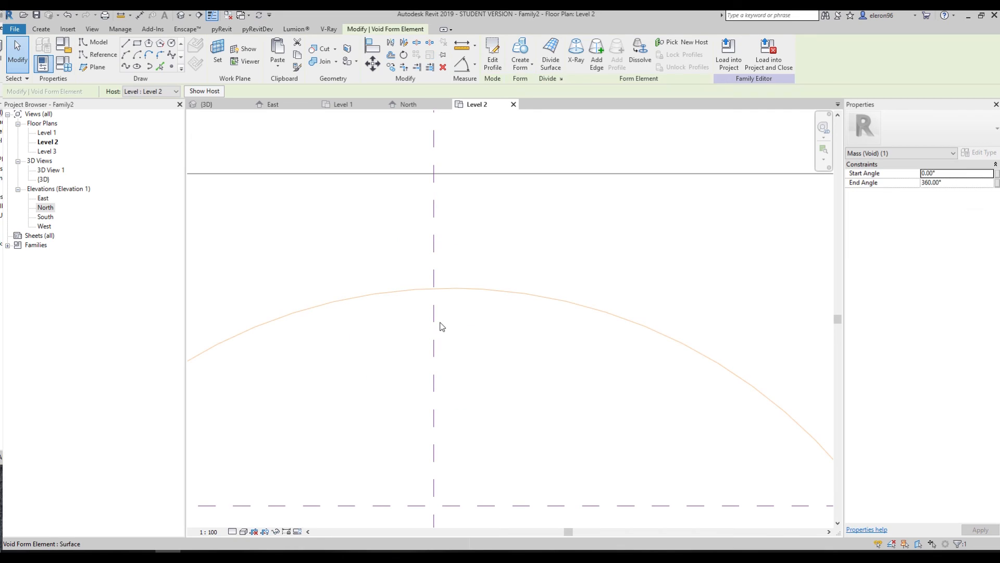
{"action": "key", "text": "Escape"}
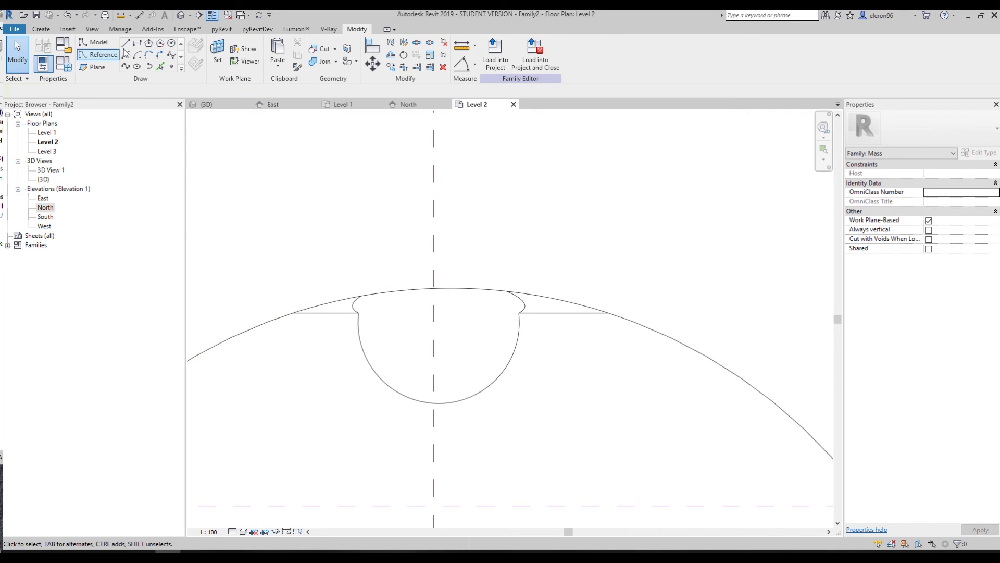
Draw a circle of 3000 mm radius on Level 2, centred inside the spherical cut just beside the vertical reference plane.
{"action": "left_click", "coordinate": [171, 44]}
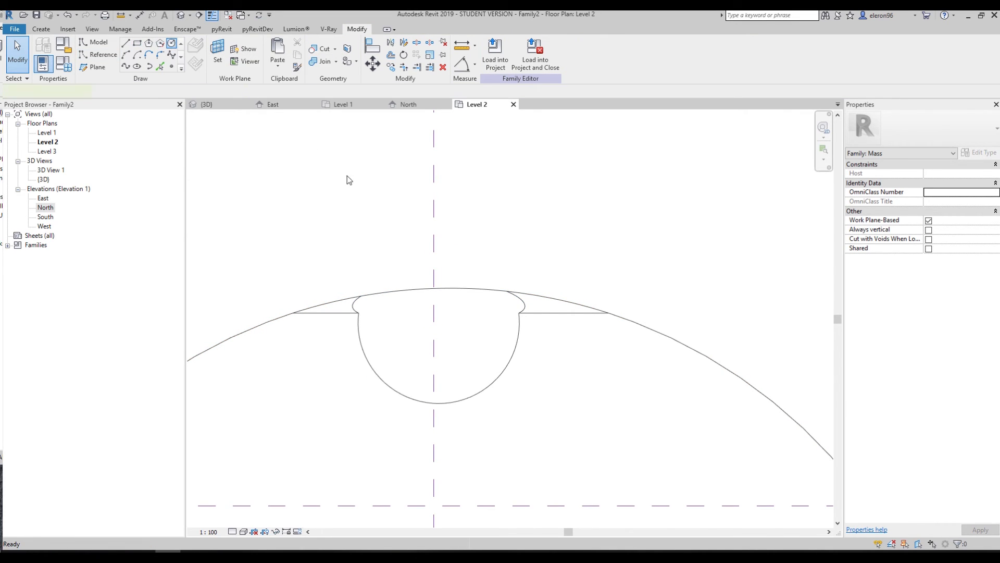
{"action": "left_click", "coordinate": [441, 329]}
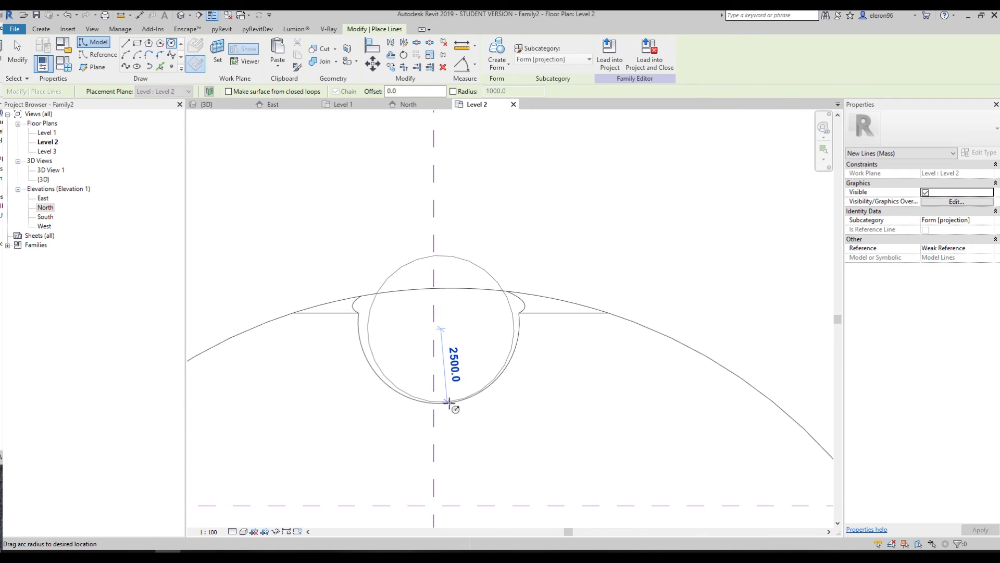
{"action": "type", "text": "30"}
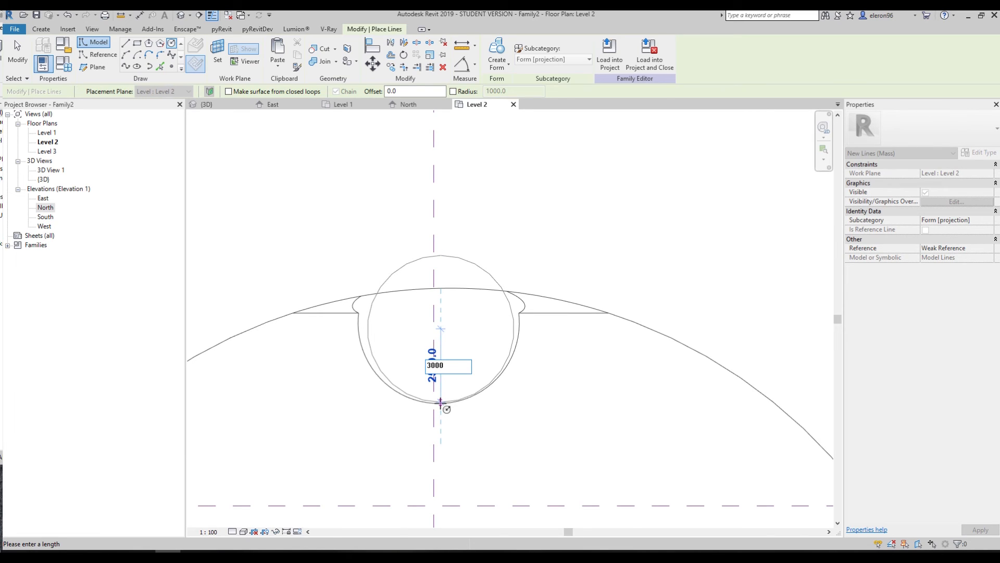
{"action": "type", "text": "00"}
{"action": "key", "text": "Return"}
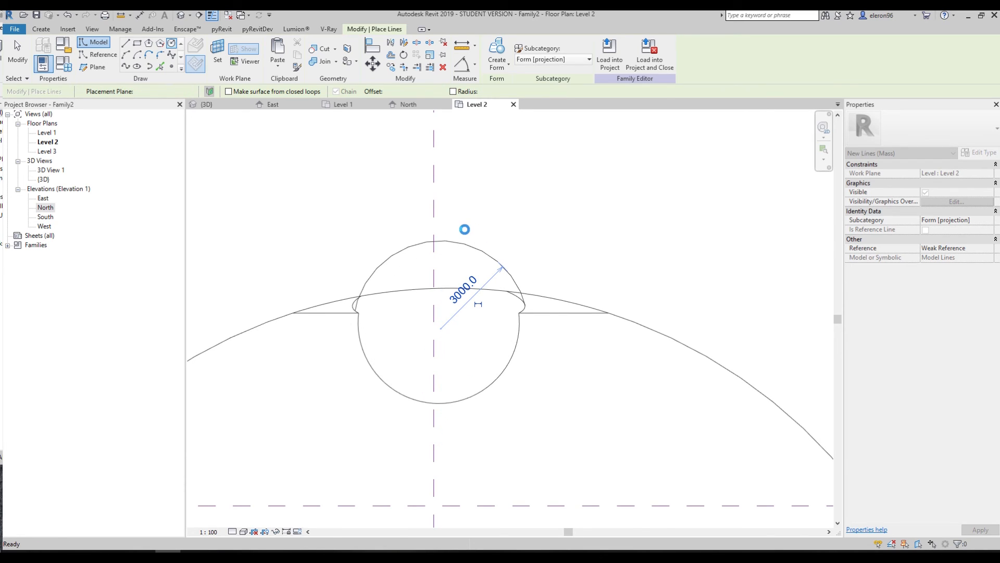
{"action": "key", "text": "Escape"}
{"action": "key", "text": "Escape"}
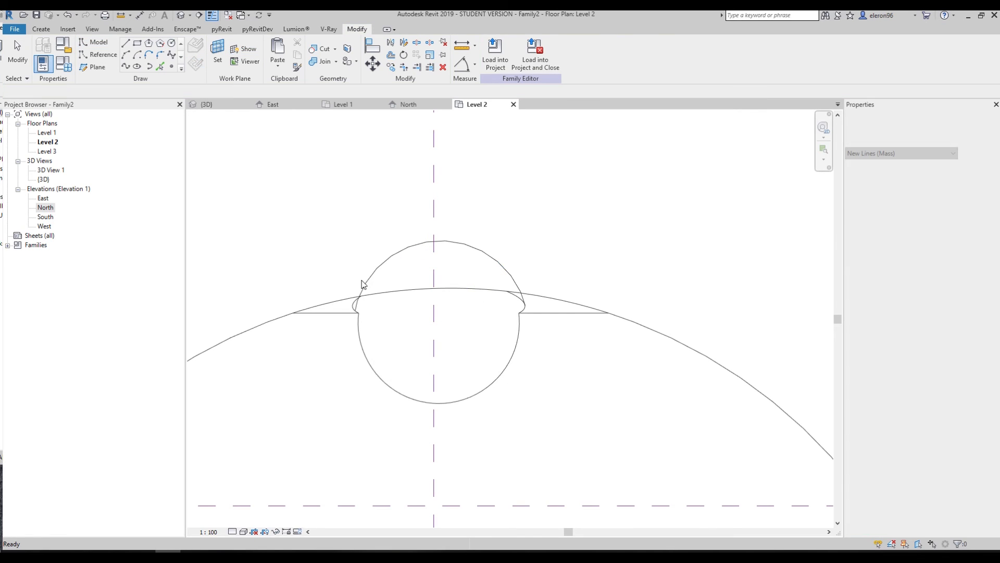
Select the new circle and shift it slightly outward toward the box's curved edge to align it with the spherical cut.
{"action": "scroll", "coordinate": [367, 283], "scroll_direction": "up", "scroll_amount": 1}
{"action": "left_click", "coordinate": [373, 280]}
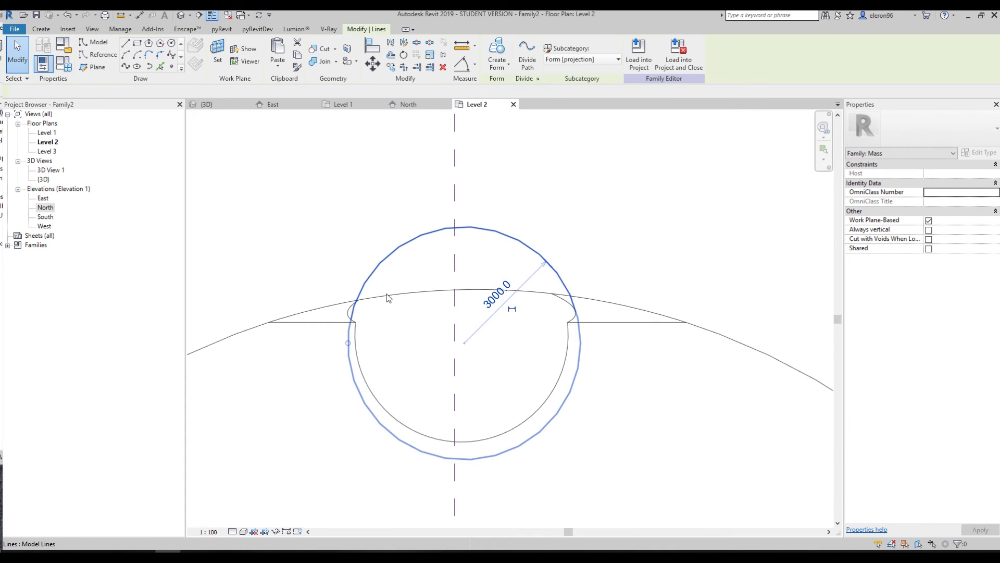
{"action": "scroll", "coordinate": [356, 285], "scroll_direction": "up", "scroll_amount": 1}
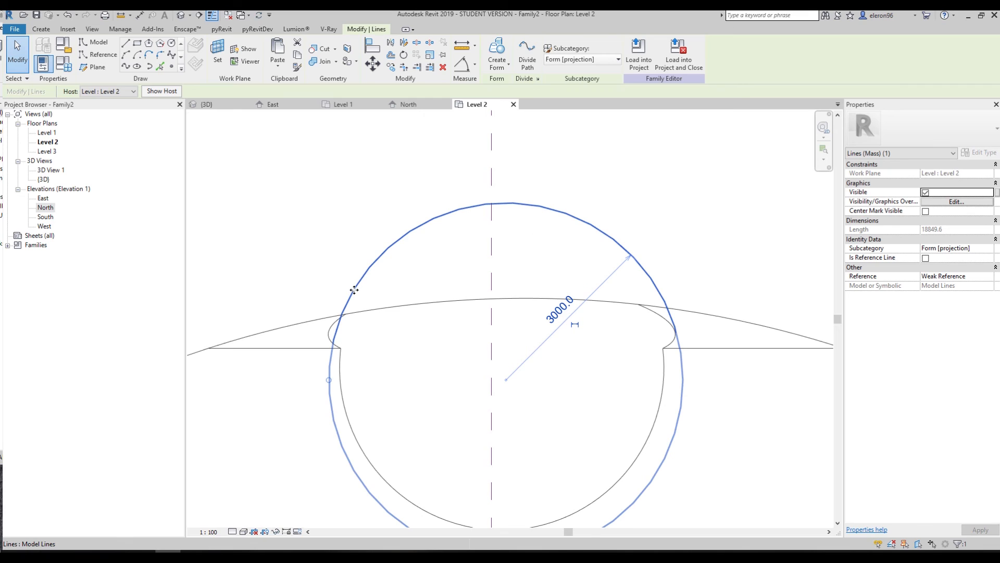
{"action": "mouse_move", "coordinate": [351, 278]}
{"action": "left_mouse_down"}
{"action": "mouse_move", "coordinate": [345, 257]}
{"action": "mouse_move", "coordinate": [350, 278]}
{"action": "left_mouse_up"}
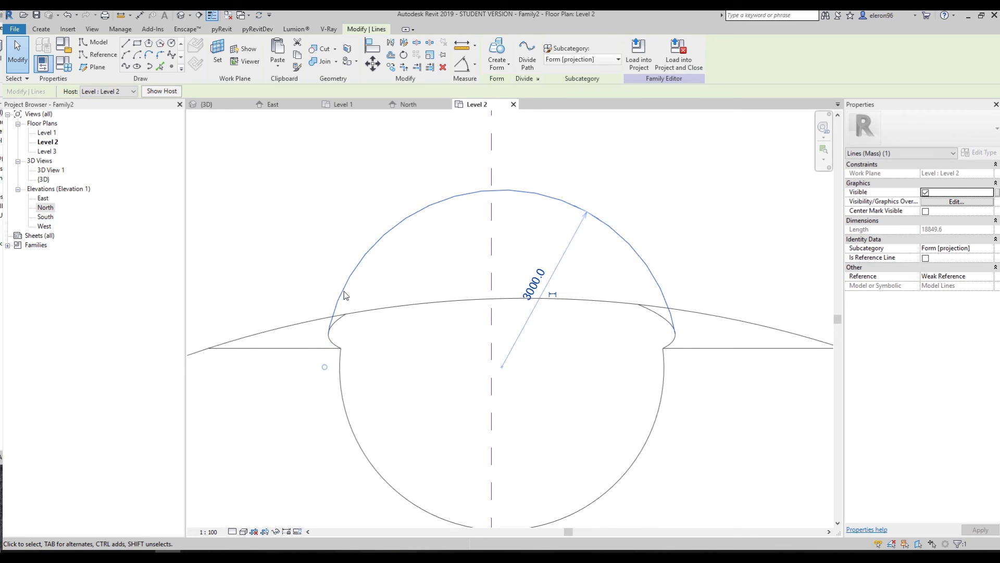
Select the circular void in the Level 2 plan and shift it toward the vertical reference plane, inside the box's edge.
{"action": "scroll", "coordinate": [318, 192], "scroll_direction": "down", "scroll_amount": 4}
{"action": "left_click", "coordinate": [415, 245]}
{"action": "scroll", "coordinate": [416, 247], "scroll_direction": "up", "scroll_amount": 1}
{"action": "scroll", "coordinate": [419, 247], "scroll_direction": "down", "scroll_amount": 6}
{"action": "scroll", "coordinate": [419, 248], "scroll_direction": "down", "scroll_amount": 3}
{"action": "middle_click_drag", "start_coordinate": [408, 170], "coordinate": [429, 248]}
{"action": "scroll", "coordinate": [431, 327], "scroll_direction": "up", "scroll_amount": 5}
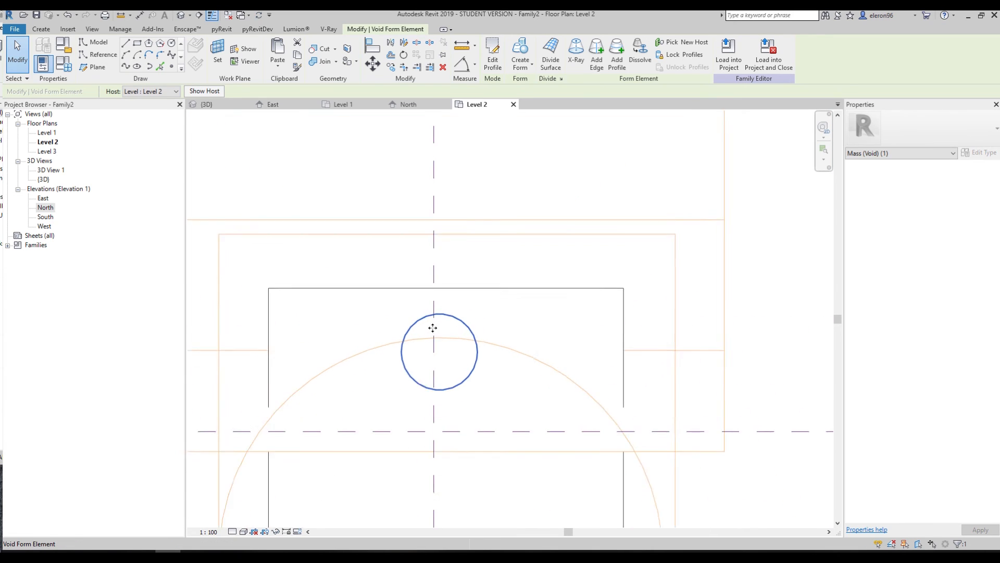
{"action": "left_click_drag", "start_coordinate": [464, 268], "coordinate": [462, 254]}
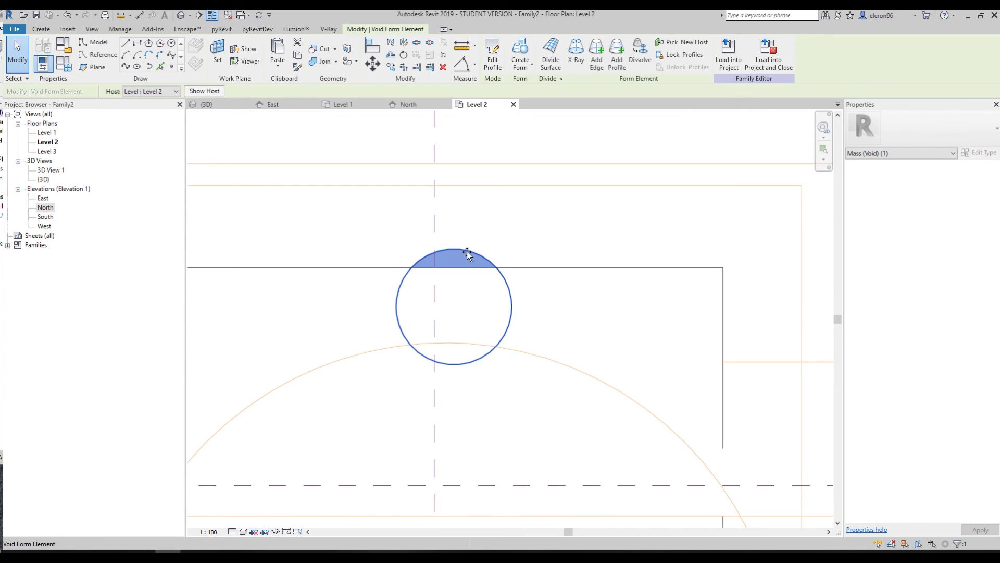
{"action": "left_click_drag", "start_coordinate": [457, 302], "coordinate": [451, 310]}
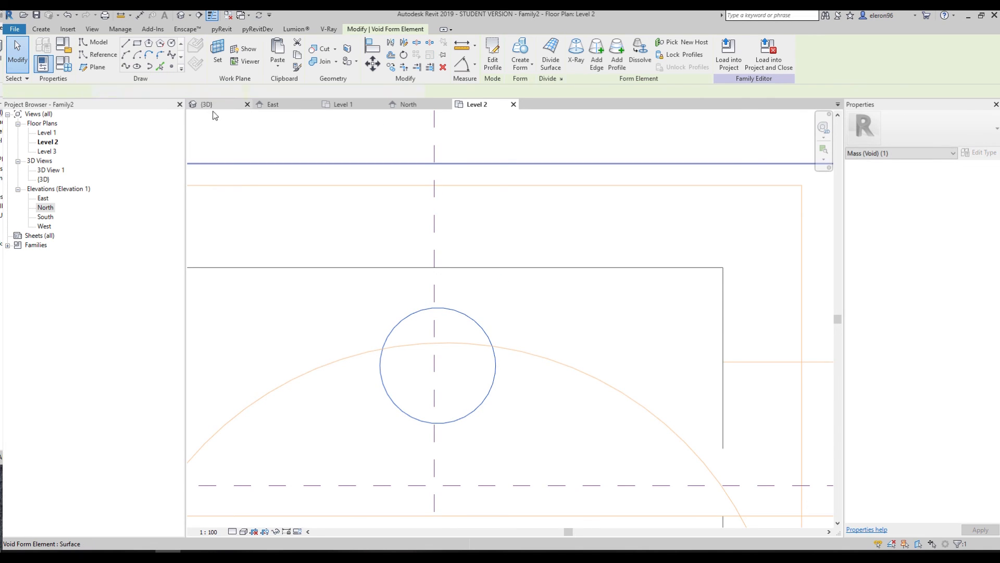
In the 3D view, move the void at the groove's lower end upward so its rounded cut closes off the groove.
{"action": "left_click", "coordinate": [209, 104]}
{"action": "left_click", "coordinate": [336, 494]}
{"action": "middle_click_drag", "start_coordinate": [418, 438], "coordinate": [608, 469], "text": "shift"}
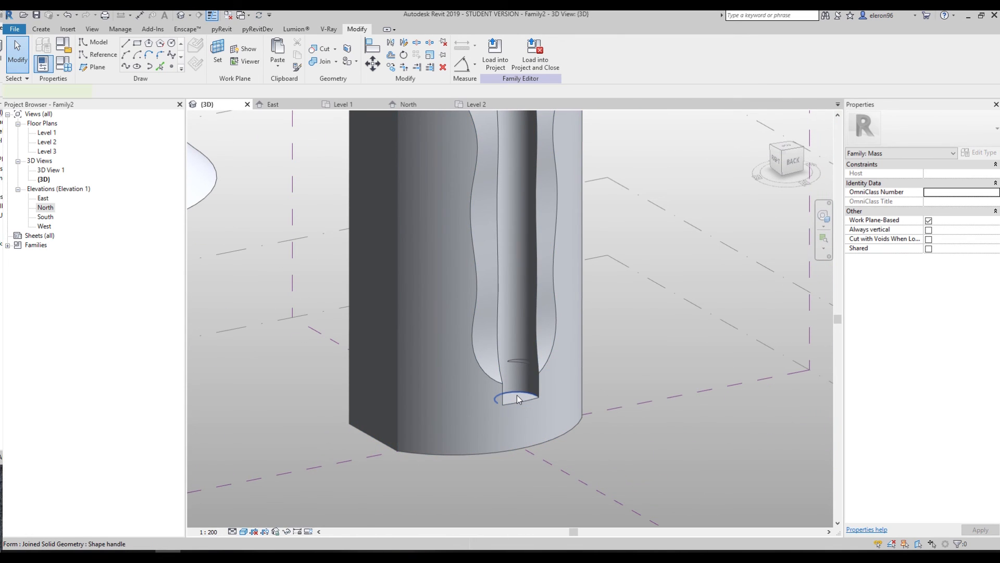
{"action": "left_click", "coordinate": [517, 399]}
{"action": "left_click_drag", "start_coordinate": [506, 370], "coordinate": [507, 339]}
{"action": "scroll", "coordinate": [569, 357], "scroll_direction": "up", "scroll_amount": 2}
{"action": "left_click", "coordinate": [607, 372]}
{"action": "scroll", "coordinate": [640, 341], "scroll_direction": "down", "scroll_amount": 3}
{"action": "middle_click_drag", "start_coordinate": [640, 341], "coordinate": [609, 335], "text": "shift"}
{"action": "scroll", "coordinate": [595, 305], "scroll_direction": "up", "scroll_amount": 2}
{"action": "middle_click_drag", "start_coordinate": [577, 298], "coordinate": [406, 334], "text": "shift"}
{"action": "scroll", "coordinate": [416, 311], "scroll_direction": "down", "scroll_amount": 2}
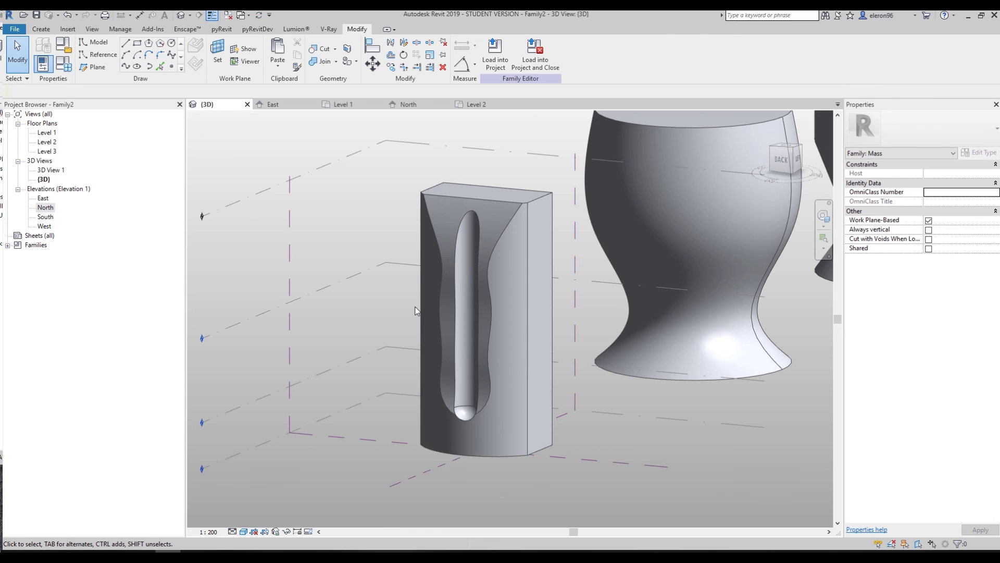
Create a new project based on the Architectural Template.
{"action": "left_click", "coordinate": [513, 420]}
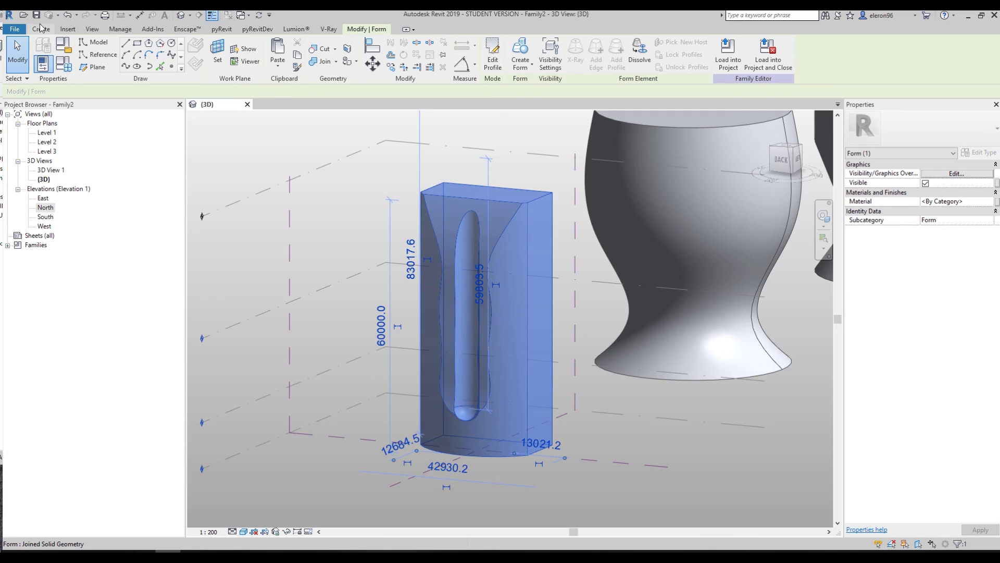
{"action": "left_click", "coordinate": [41, 28]}
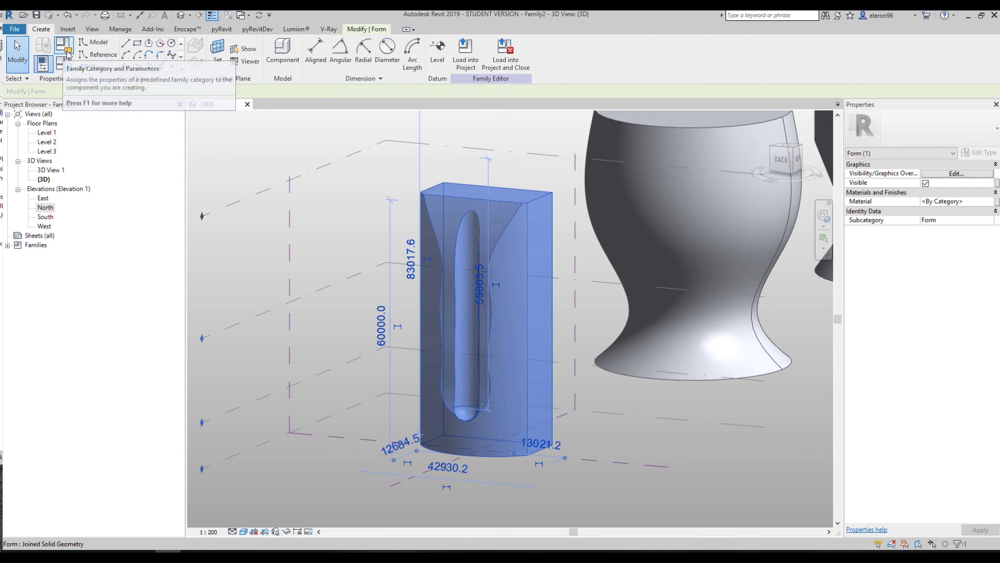
{"action": "left_click", "coordinate": [15, 29]}
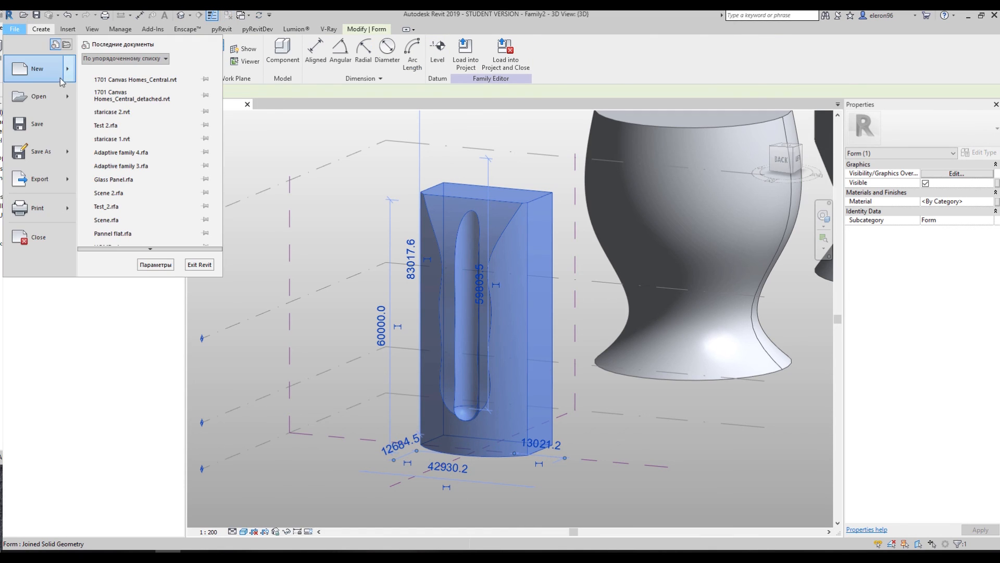
{"action": "mouse_move", "coordinate": [71, 70]}
{"action": "left_click", "coordinate": [130, 75]}
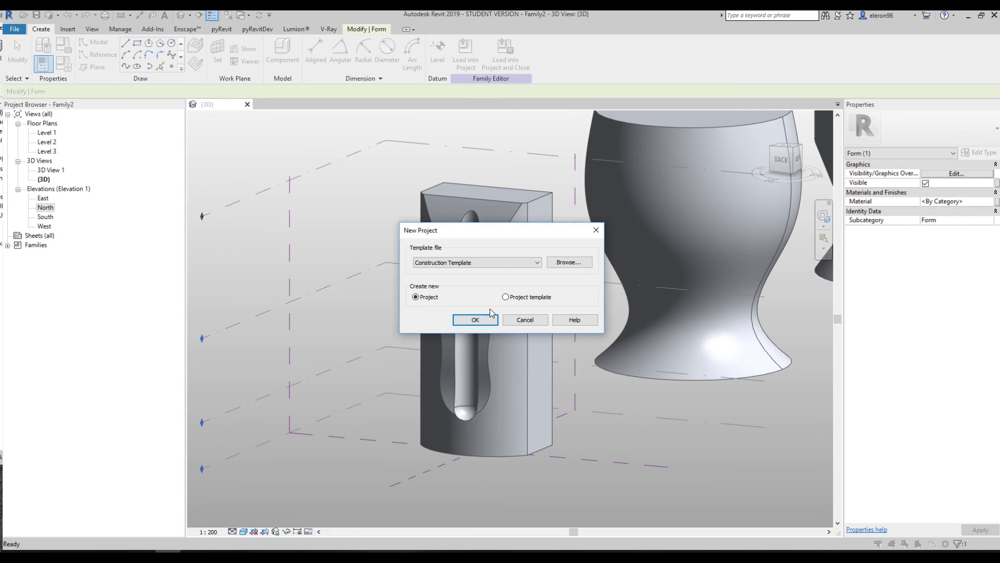
{"action": "left_click", "coordinate": [451, 262]}
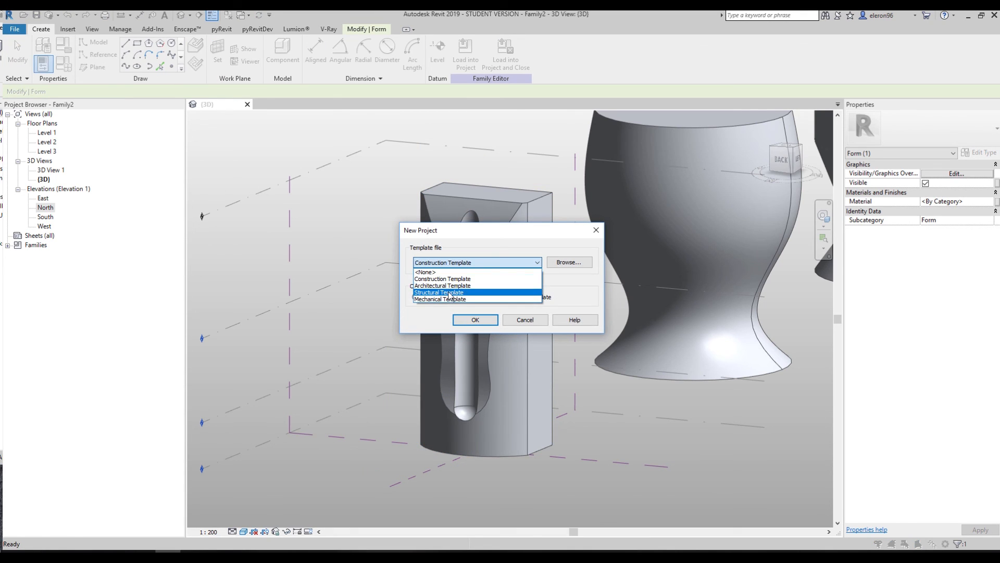
{"action": "left_click", "coordinate": [449, 287]}
{"action": "left_click", "coordinate": [479, 319]}
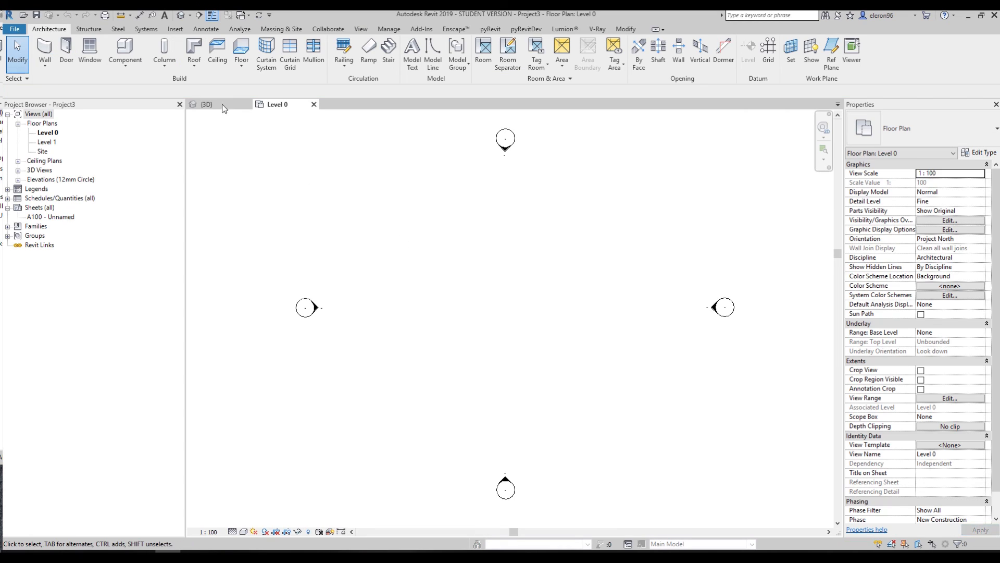
Load the Family2 mass family into the new project and place one instance on Level 0.
{"action": "left_click", "coordinate": [215, 106]}
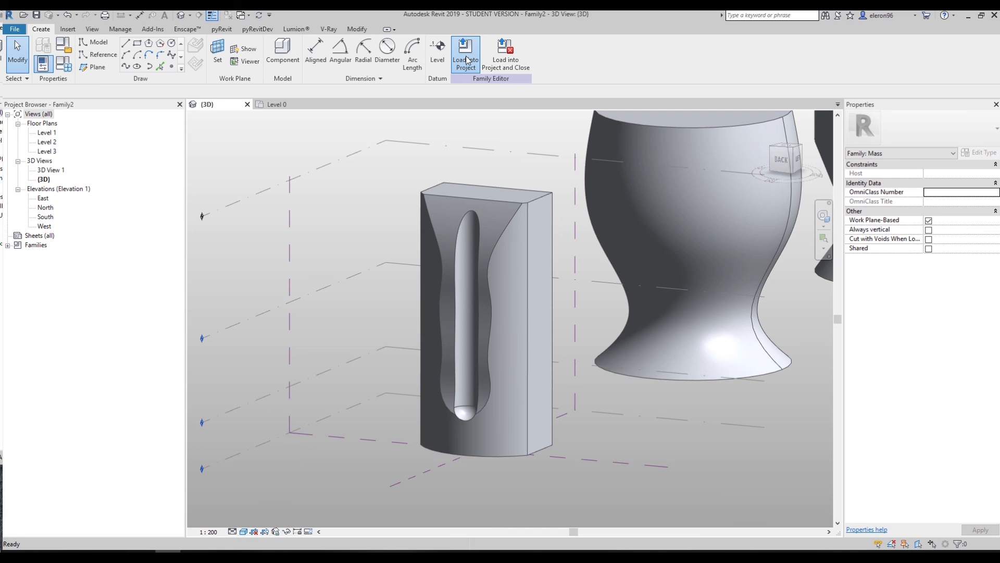
{"action": "left_click", "coordinate": [466, 58]}
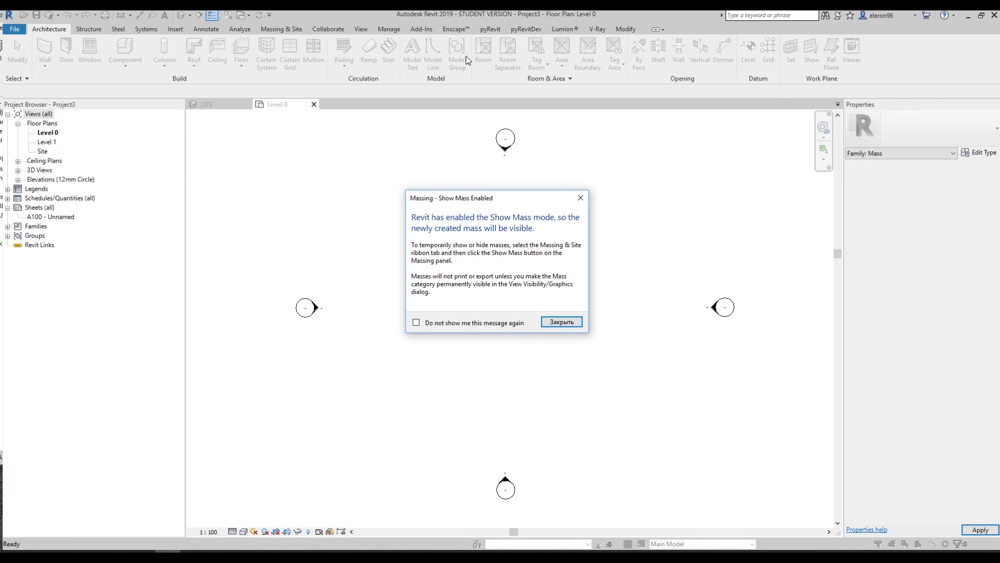
{"action": "left_click", "coordinate": [557, 322]}
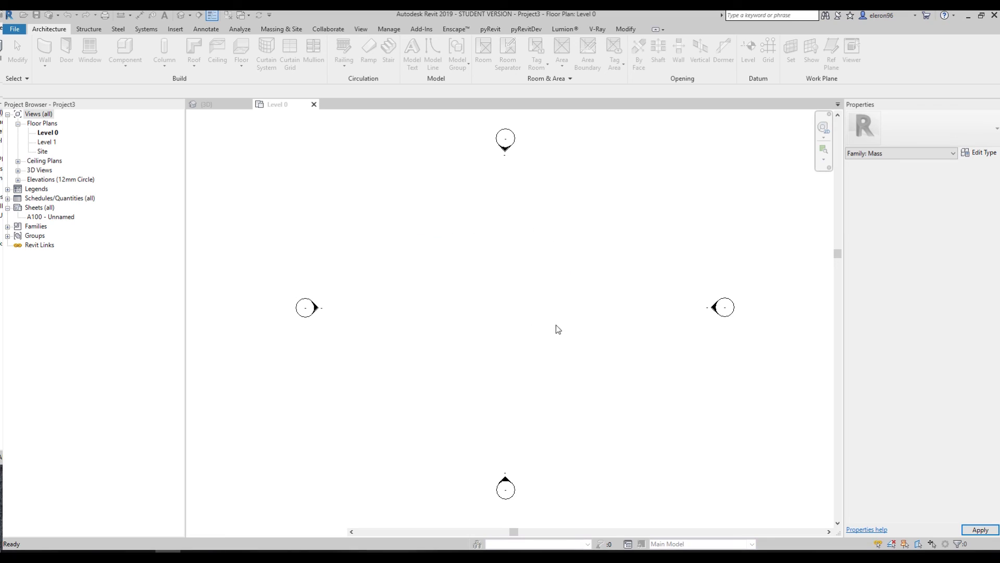
{"action": "left_click", "coordinate": [530, 302]}
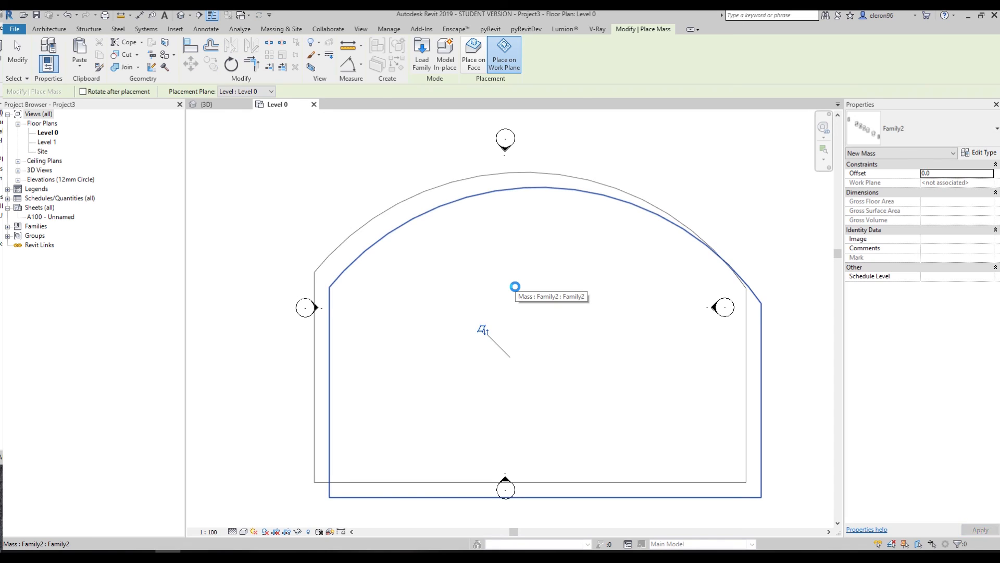
{"action": "key", "text": "Escape"}
{"action": "key", "text": "Escape"}
Examine the placed mass family in the project's default 3D view, including the carved box and the row of other forms.
{"action": "left_click", "coordinate": [180, 15]}
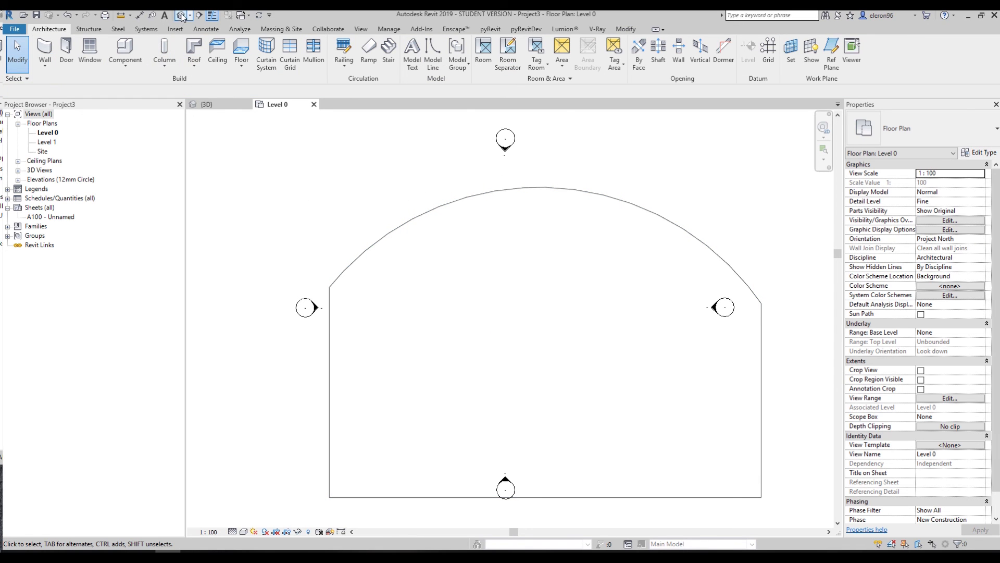
{"action": "scroll", "coordinate": [399, 241], "scroll_direction": "down", "scroll_amount": 2}
{"action": "middle_click_drag", "start_coordinate": [386, 253], "coordinate": [400, 192], "text": "shift"}
{"action": "middle_click_drag", "start_coordinate": [468, 253], "coordinate": [330, 252], "text": "shift"}
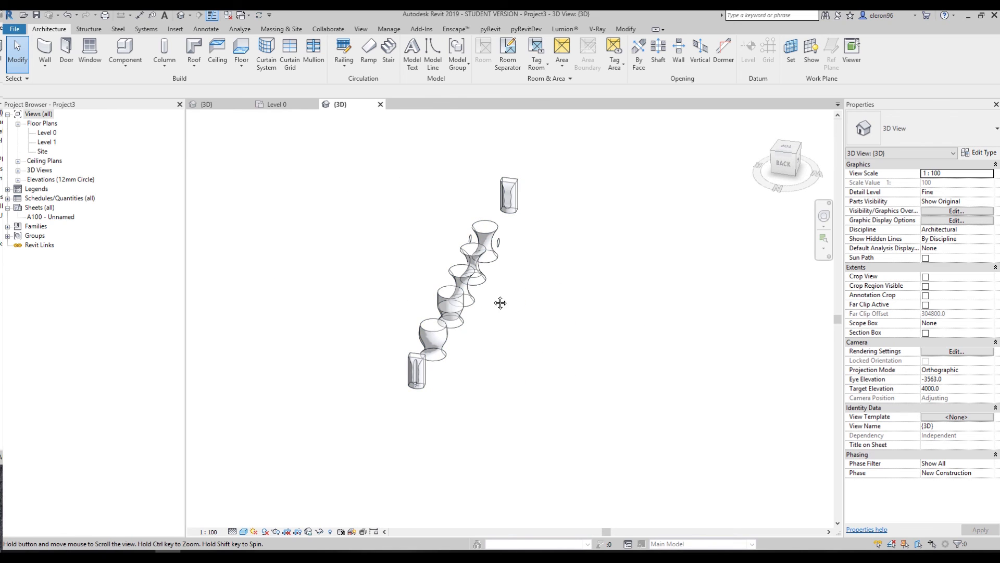
{"action": "middle_click_drag", "start_coordinate": [507, 299], "coordinate": [328, 401]}
{"action": "scroll", "coordinate": [371, 409], "scroll_direction": "up", "scroll_amount": 4}
{"action": "scroll", "coordinate": [371, 409], "scroll_direction": "up", "scroll_amount": 2}
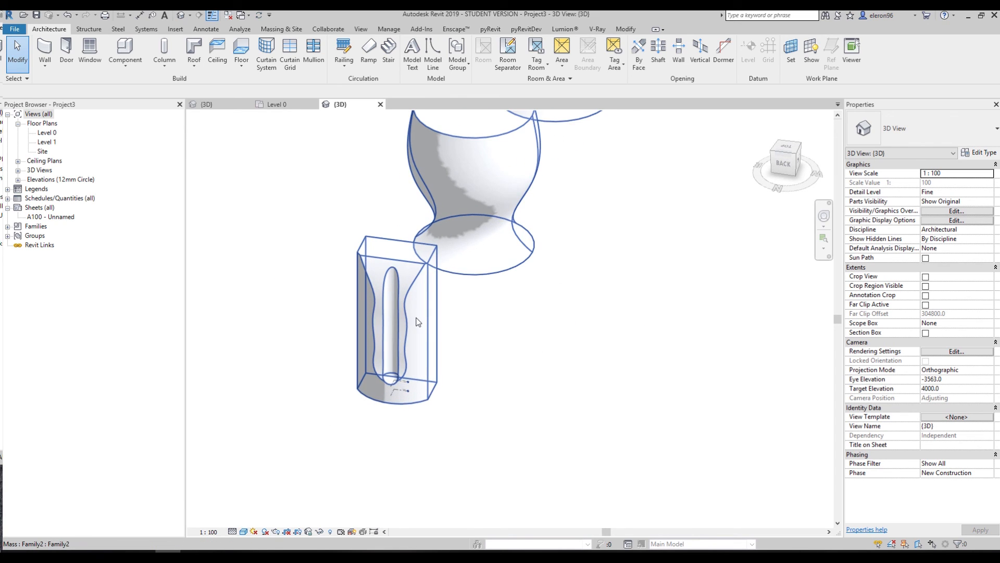
{"action": "left_click", "coordinate": [422, 361]}
{"action": "scroll", "coordinate": [495, 420], "scroll_direction": "down", "scroll_amount": 3}
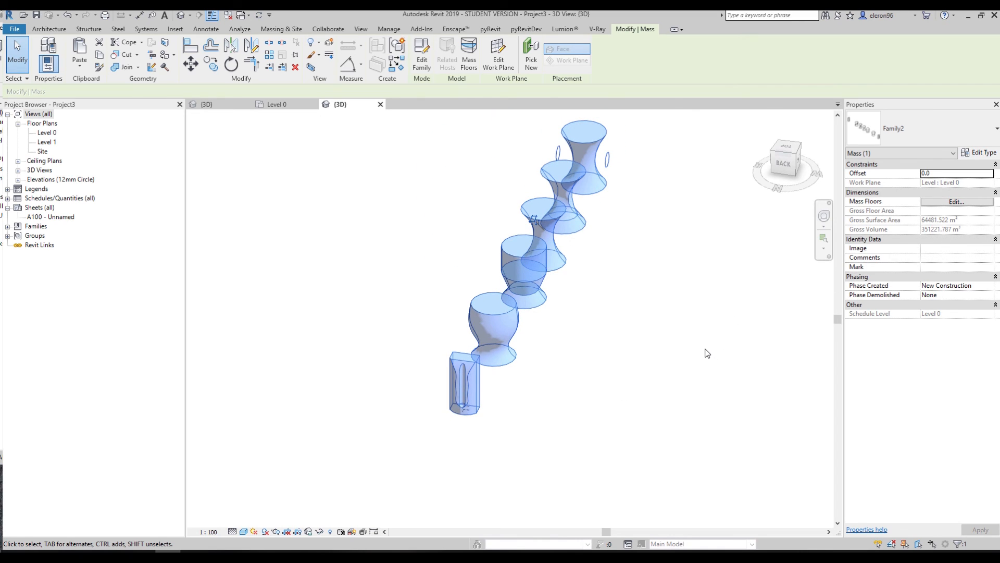
{"action": "middle_click_drag", "start_coordinate": [643, 369], "coordinate": [676, 216], "text": "shift"}
{"action": "middle_click_drag", "start_coordinate": [382, 366], "coordinate": [646, 318]}
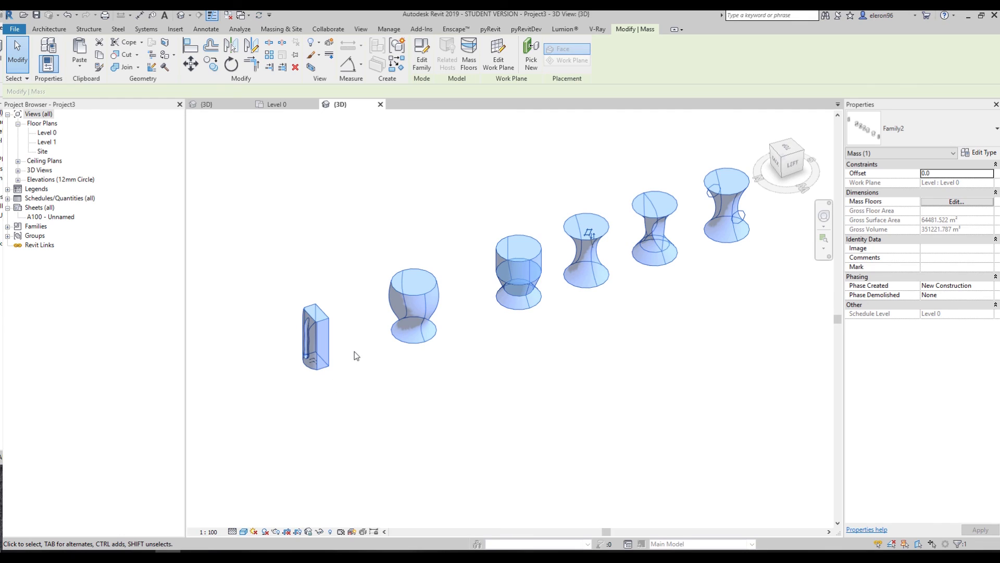
{"action": "scroll", "coordinate": [355, 352], "scroll_direction": "down", "scroll_amount": 2}
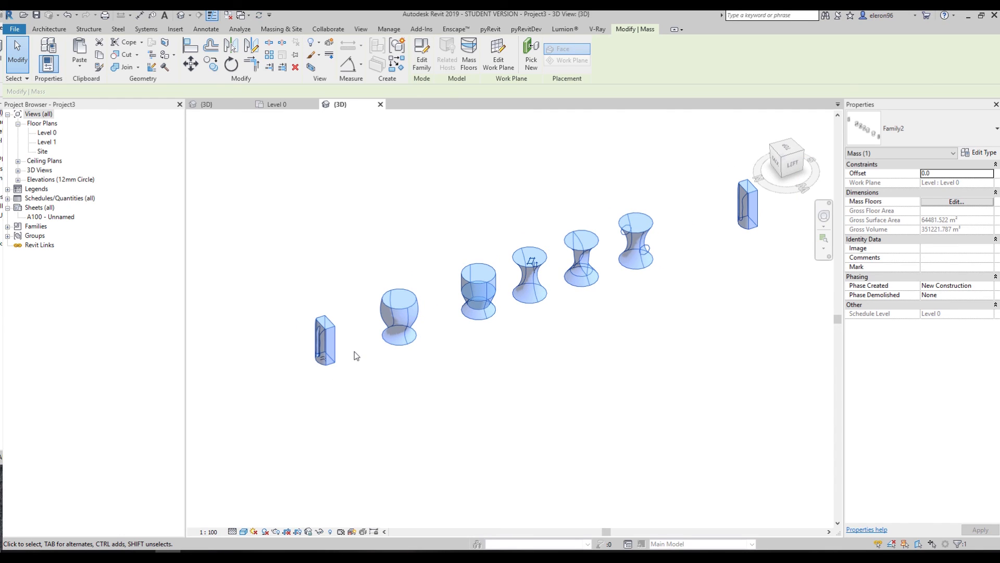
In the Family2 3D view, delete all the other masses and voids, keeping only the box with the carved groove.
{"action": "left_click", "coordinate": [209, 105]}
{"action": "scroll", "coordinate": [393, 296], "scroll_direction": "down", "scroll_amount": 5}
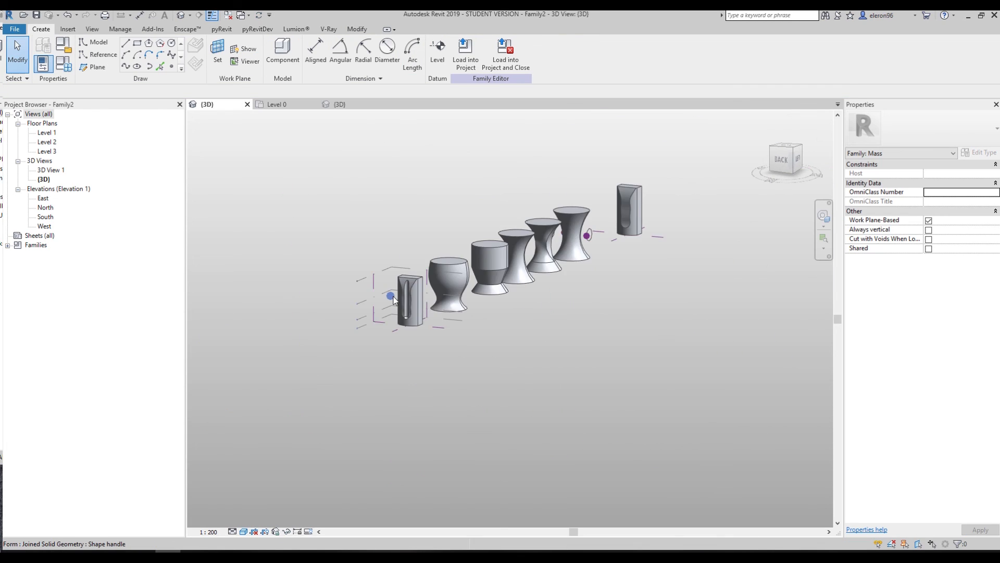
{"action": "middle_click_drag", "start_coordinate": [571, 274], "coordinate": [436, 235], "text": "shift"}
{"action": "left_click_drag", "start_coordinate": [421, 224], "coordinate": [644, 367]}
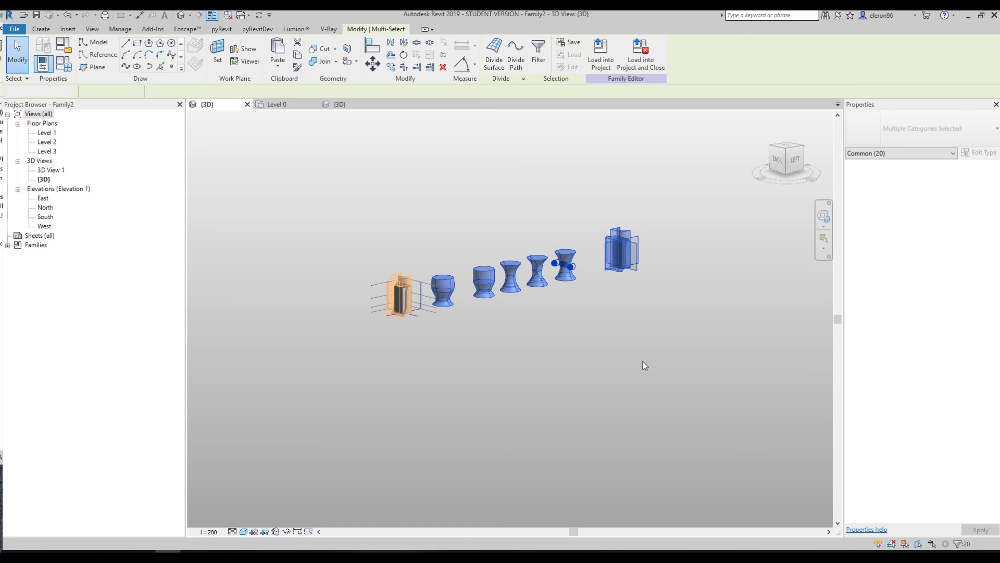
{"action": "key", "text": "Delete"}
Reload the reduced family into the project over the existing version and select the box mass in the 3D view.
{"action": "left_click", "coordinate": [495, 55]}
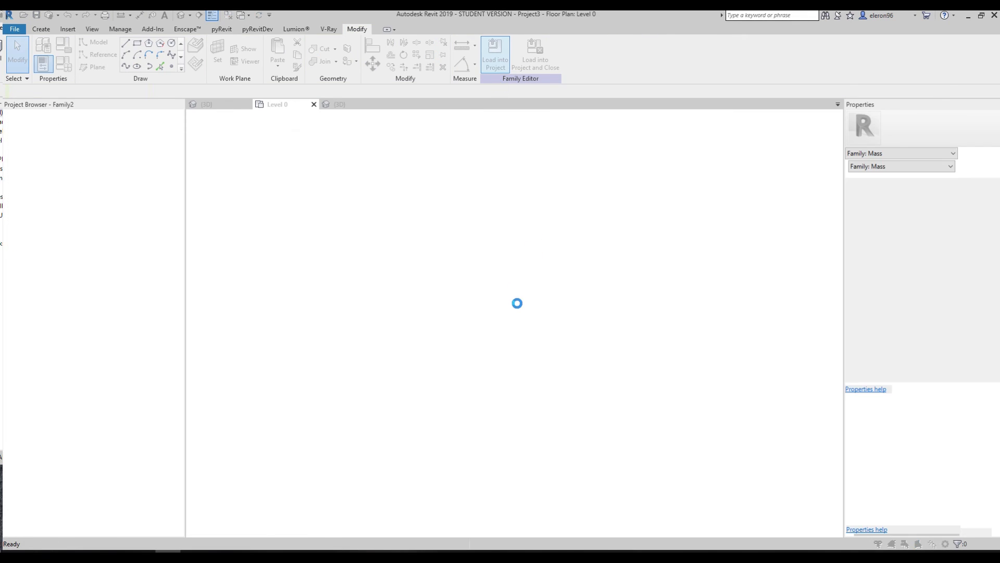
{"action": "left_click", "coordinate": [453, 276]}
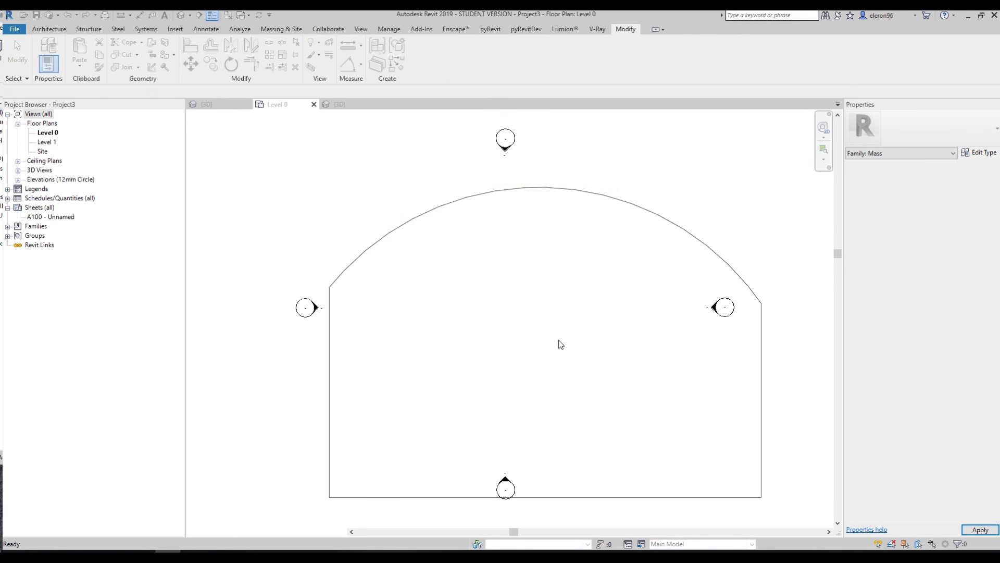
{"action": "left_click", "coordinate": [340, 104]}
{"action": "left_click", "coordinate": [323, 333]}
{"action": "scroll", "coordinate": [323, 351], "scroll_direction": "up", "scroll_amount": 4}
{"action": "middle_click_drag", "start_coordinate": [322, 351], "coordinate": [509, 346], "text": "shift"}
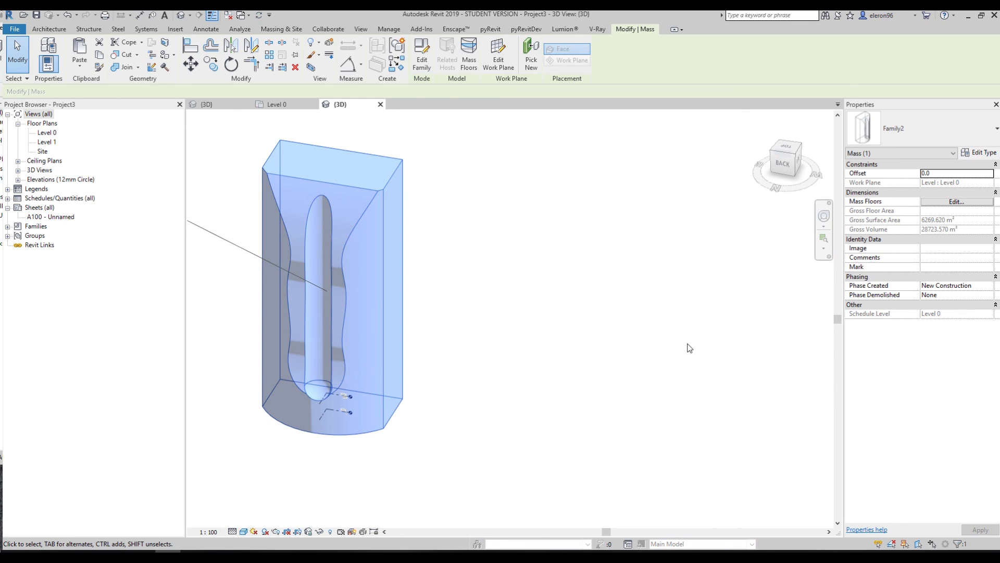
{"action": "middle_click_drag", "start_coordinate": [511, 357], "coordinate": [463, 313], "text": "shift"}
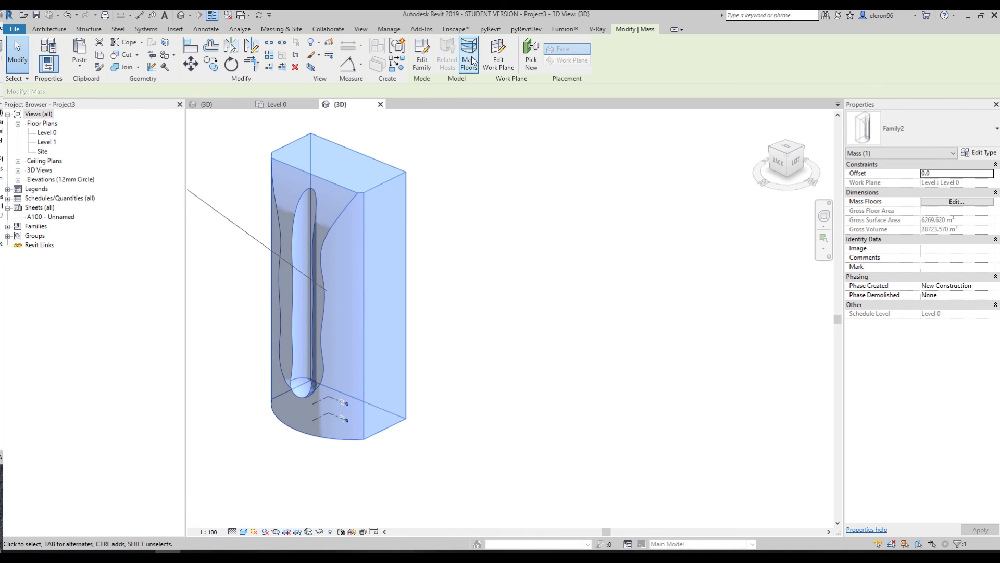
Add mass floors to the box mass at Level 0 and Level 1.
{"action": "left_click", "coordinate": [469, 60]}
{"action": "left_click", "coordinate": [433, 217]}
{"action": "left_click", "coordinate": [433, 225]}
{"action": "left_click", "coordinate": [451, 353]}
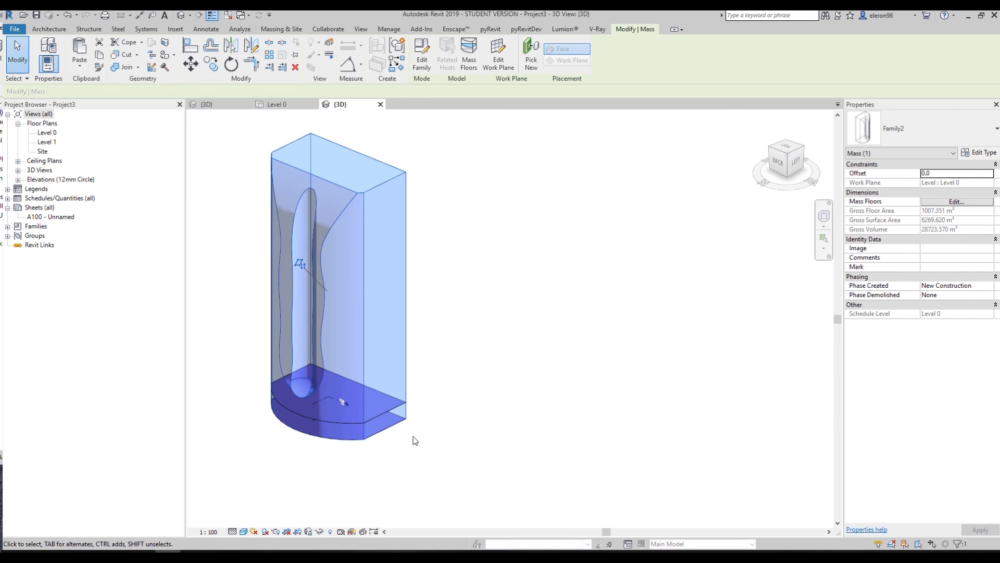
{"action": "left_click", "coordinate": [500, 435]}
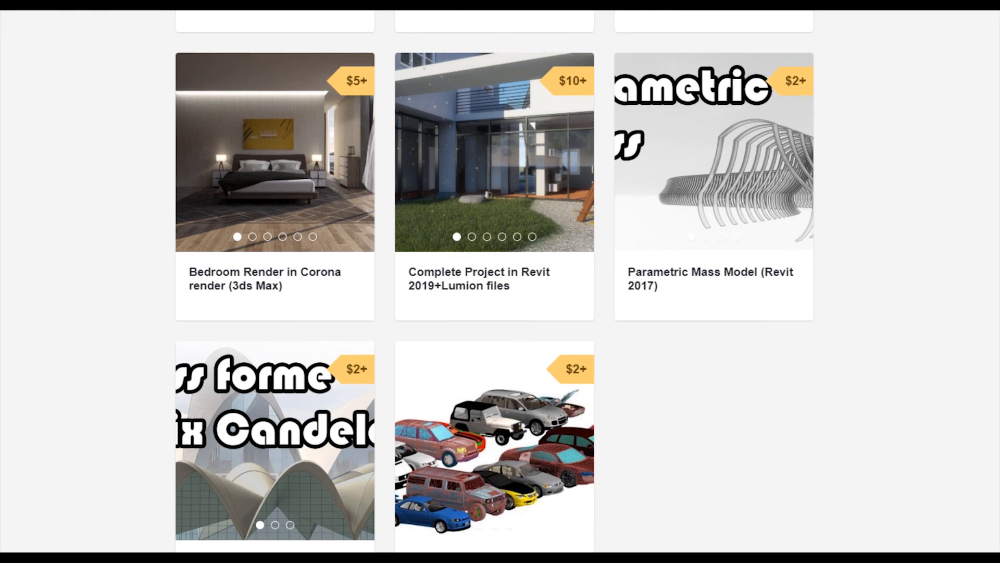
Look through the Revit models, scripts and render projects offered on the online model store page in the browser.
{"action": "scroll", "coordinate": [531, 544], "scroll_direction": "up", "scroll_amount": 12}
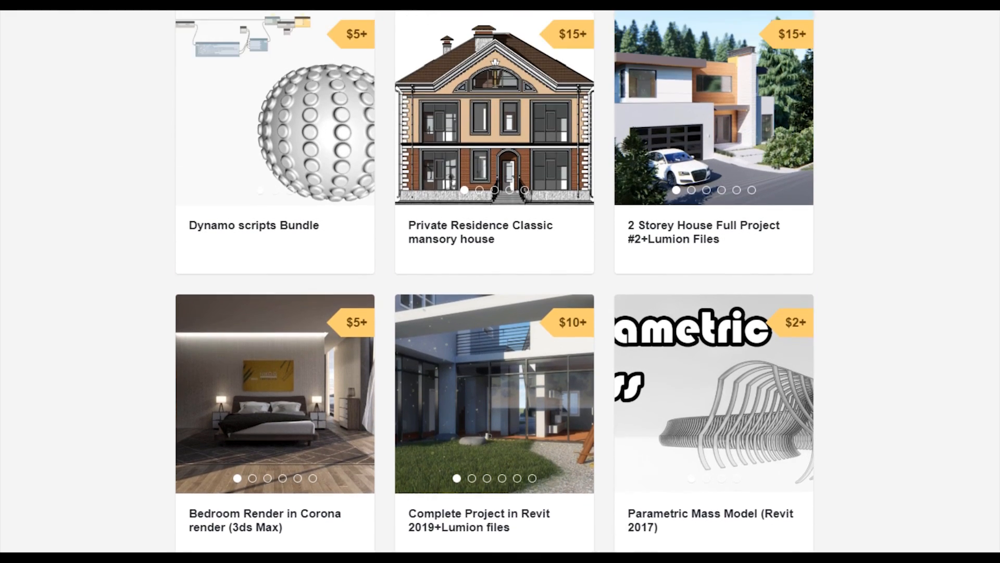
{"action": "scroll", "coordinate": [531, 544], "scroll_direction": "down", "scroll_amount": 3}
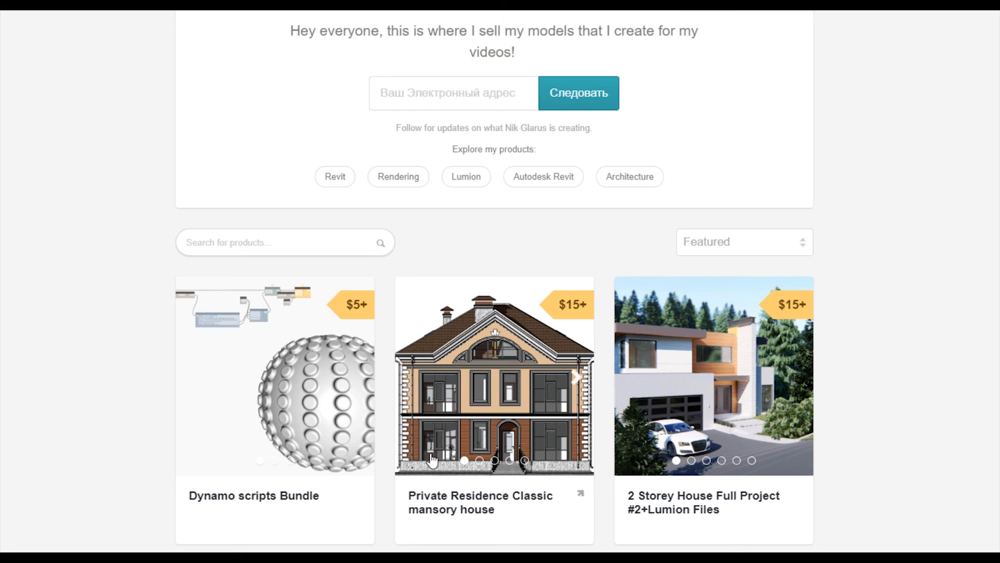
{"action": "scroll", "coordinate": [496, 398], "scroll_direction": "down", "scroll_amount": 6}
{"action": "scroll", "coordinate": [497, 391], "scroll_direction": "up", "scroll_amount": 3}
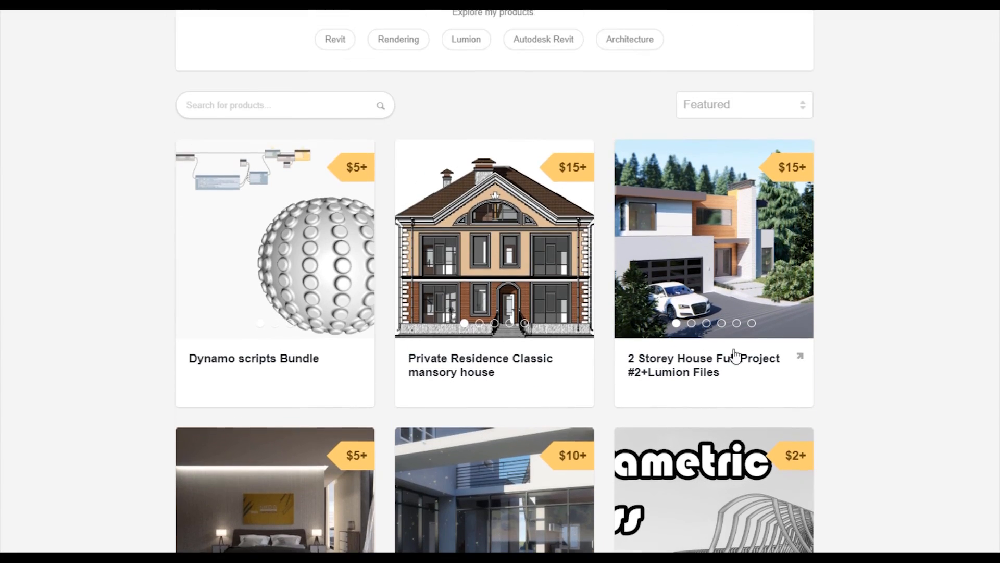
{"action": "scroll", "coordinate": [891, 377], "scroll_direction": "up", "scroll_amount": 5}
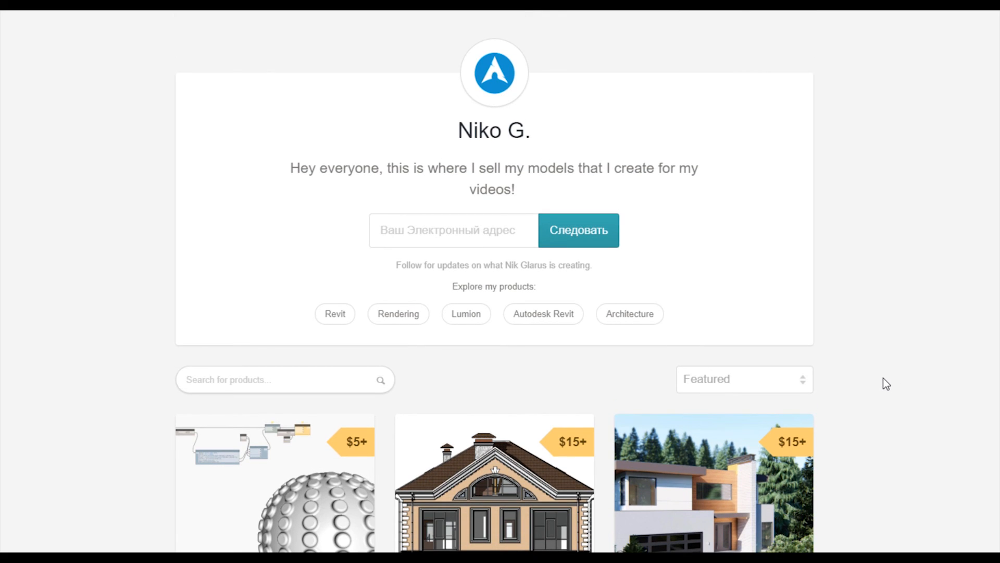
{"action": "scroll", "coordinate": [885, 379], "scroll_direction": "down", "scroll_amount": 5}
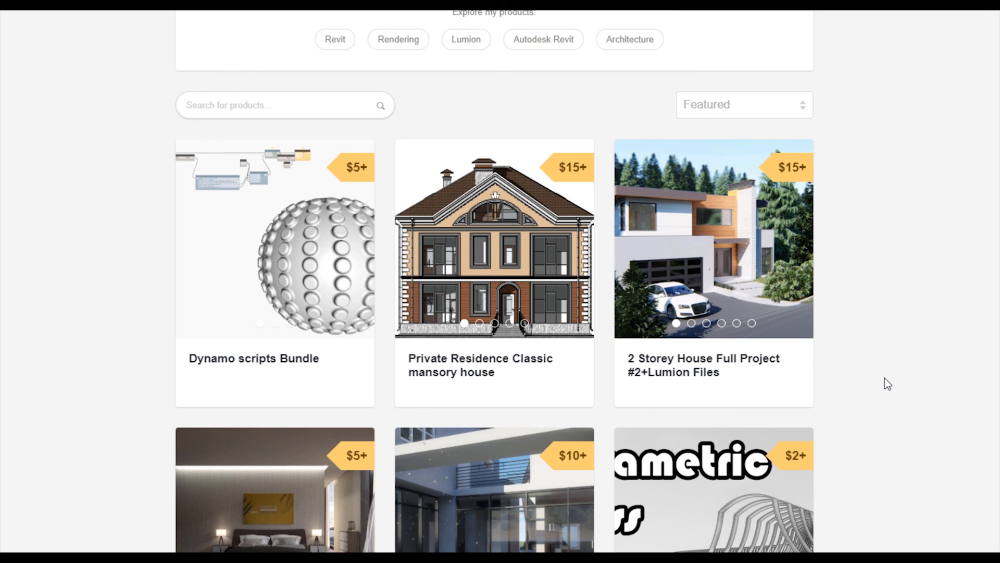
{"action": "scroll", "coordinate": [883, 377], "scroll_direction": "down", "scroll_amount": 3}
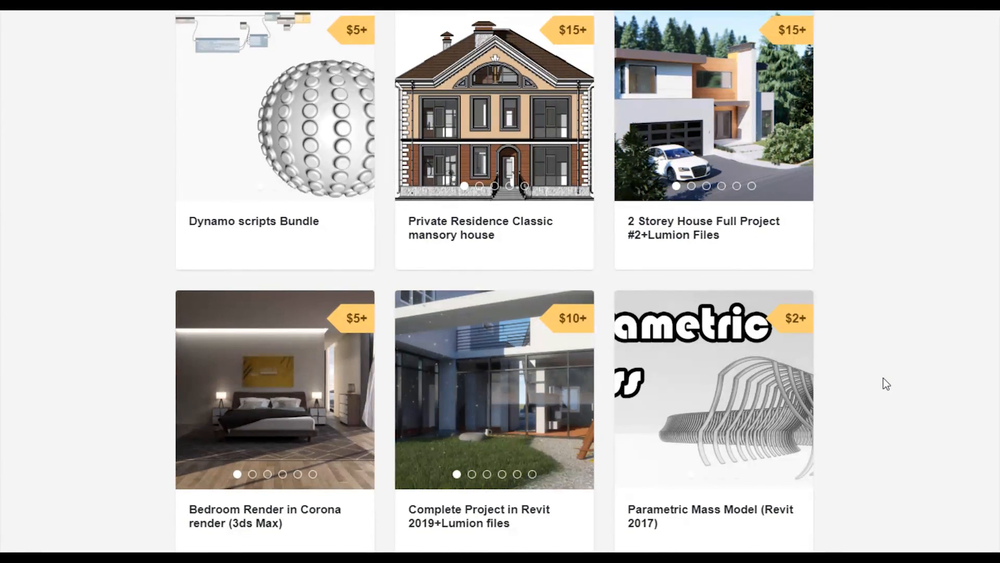